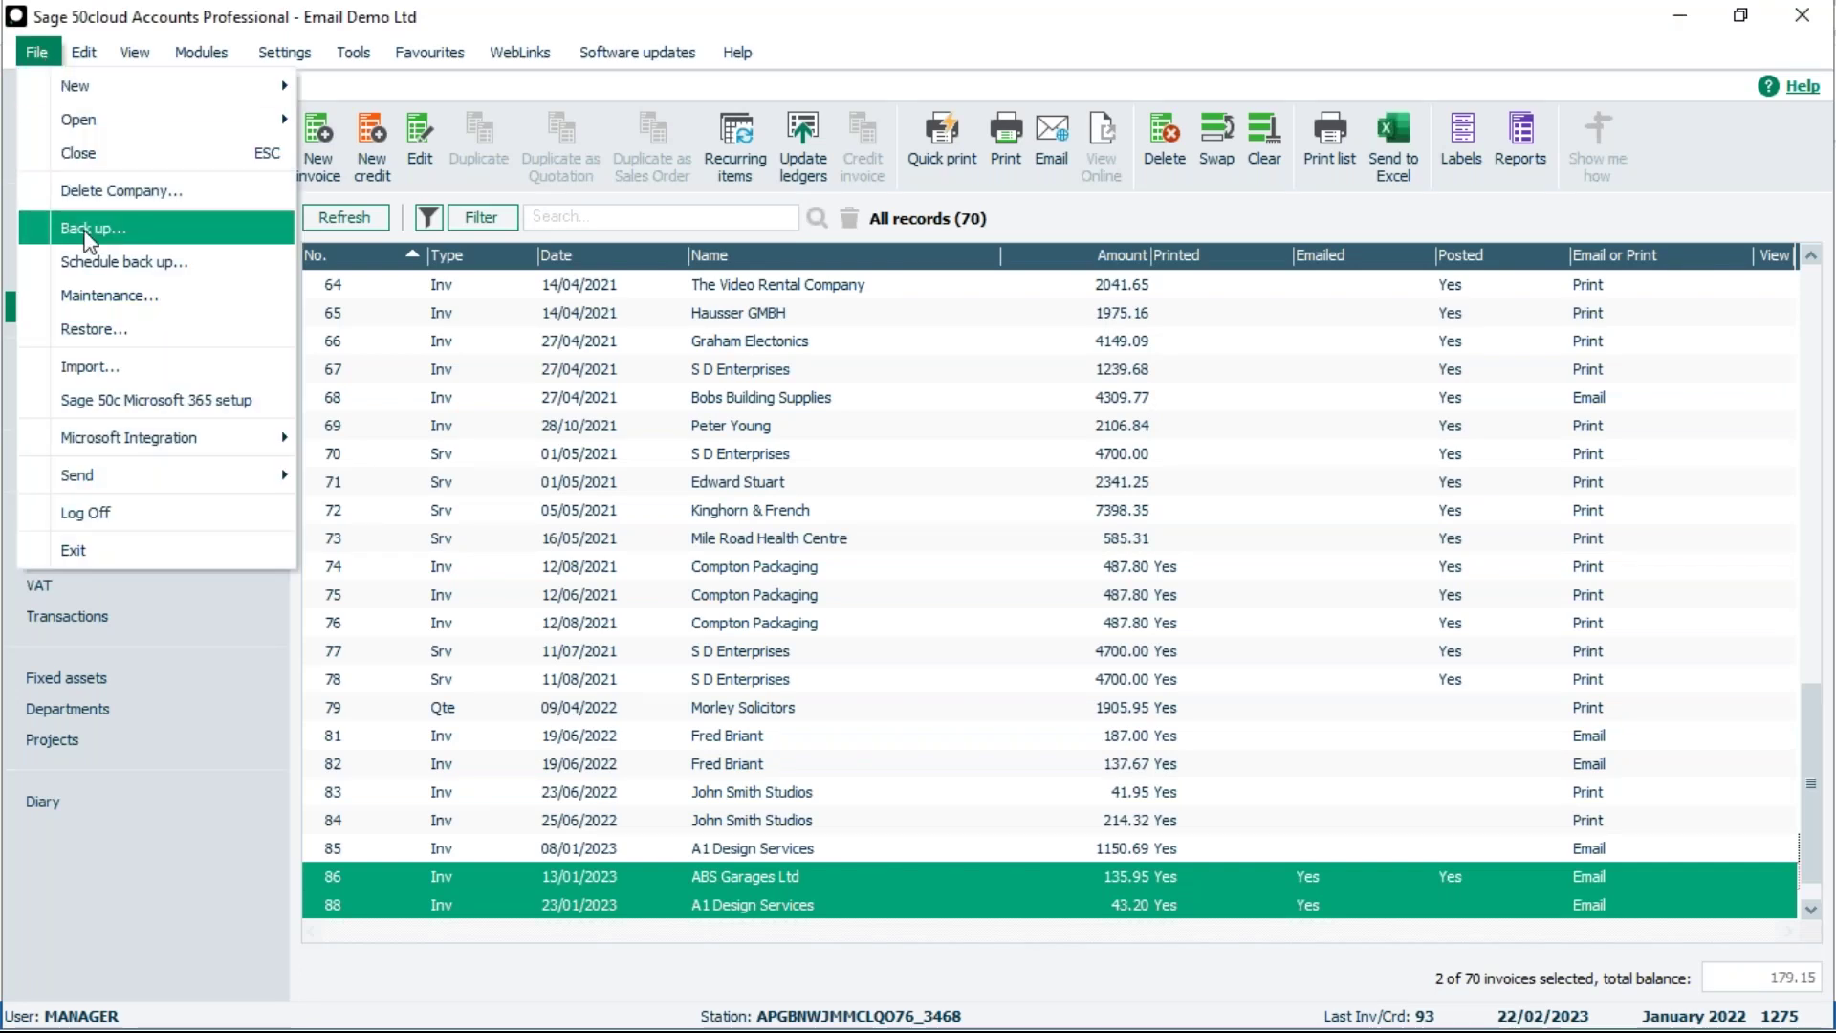
Start a company backup and set it to include only Layout Templates, leaving out Data Files
click(89, 229)
click(998, 599)
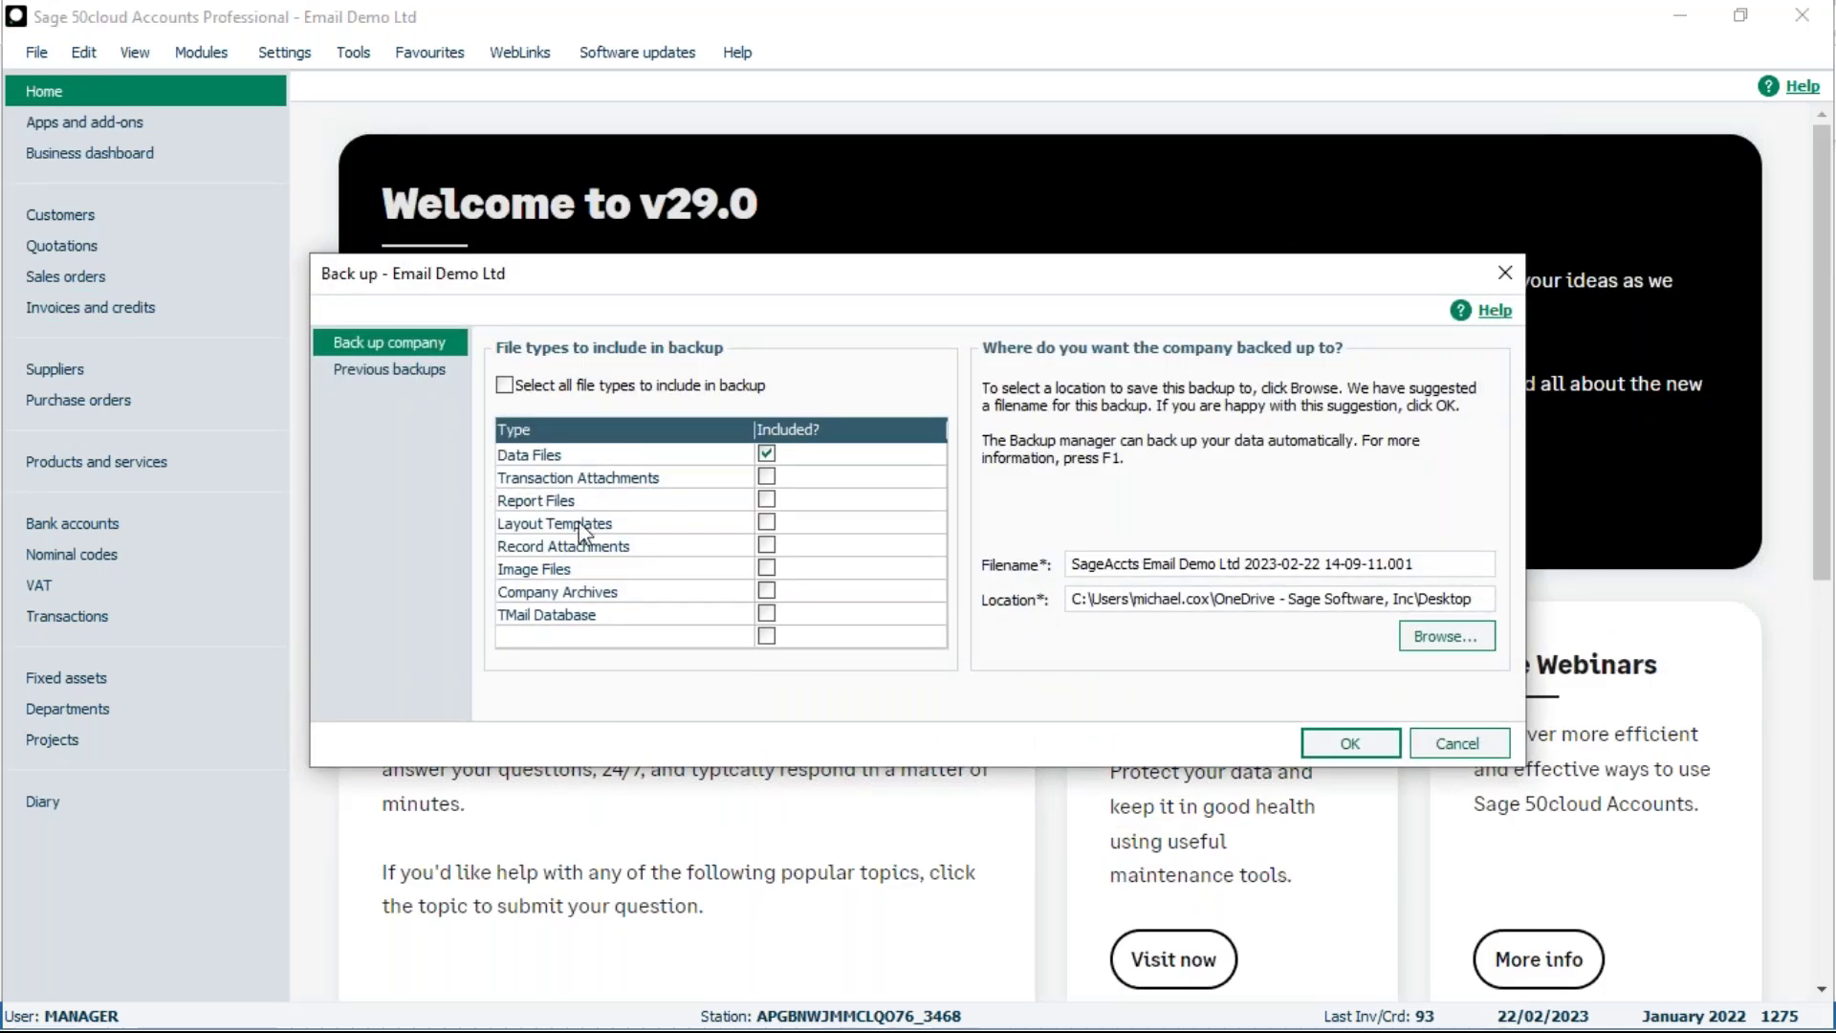
click(765, 522)
click(768, 454)
Name the backup file with the owner's first name plus "Layouts" and run the backup to the Desktop without data files
drag(1430, 564, 1071, 571)
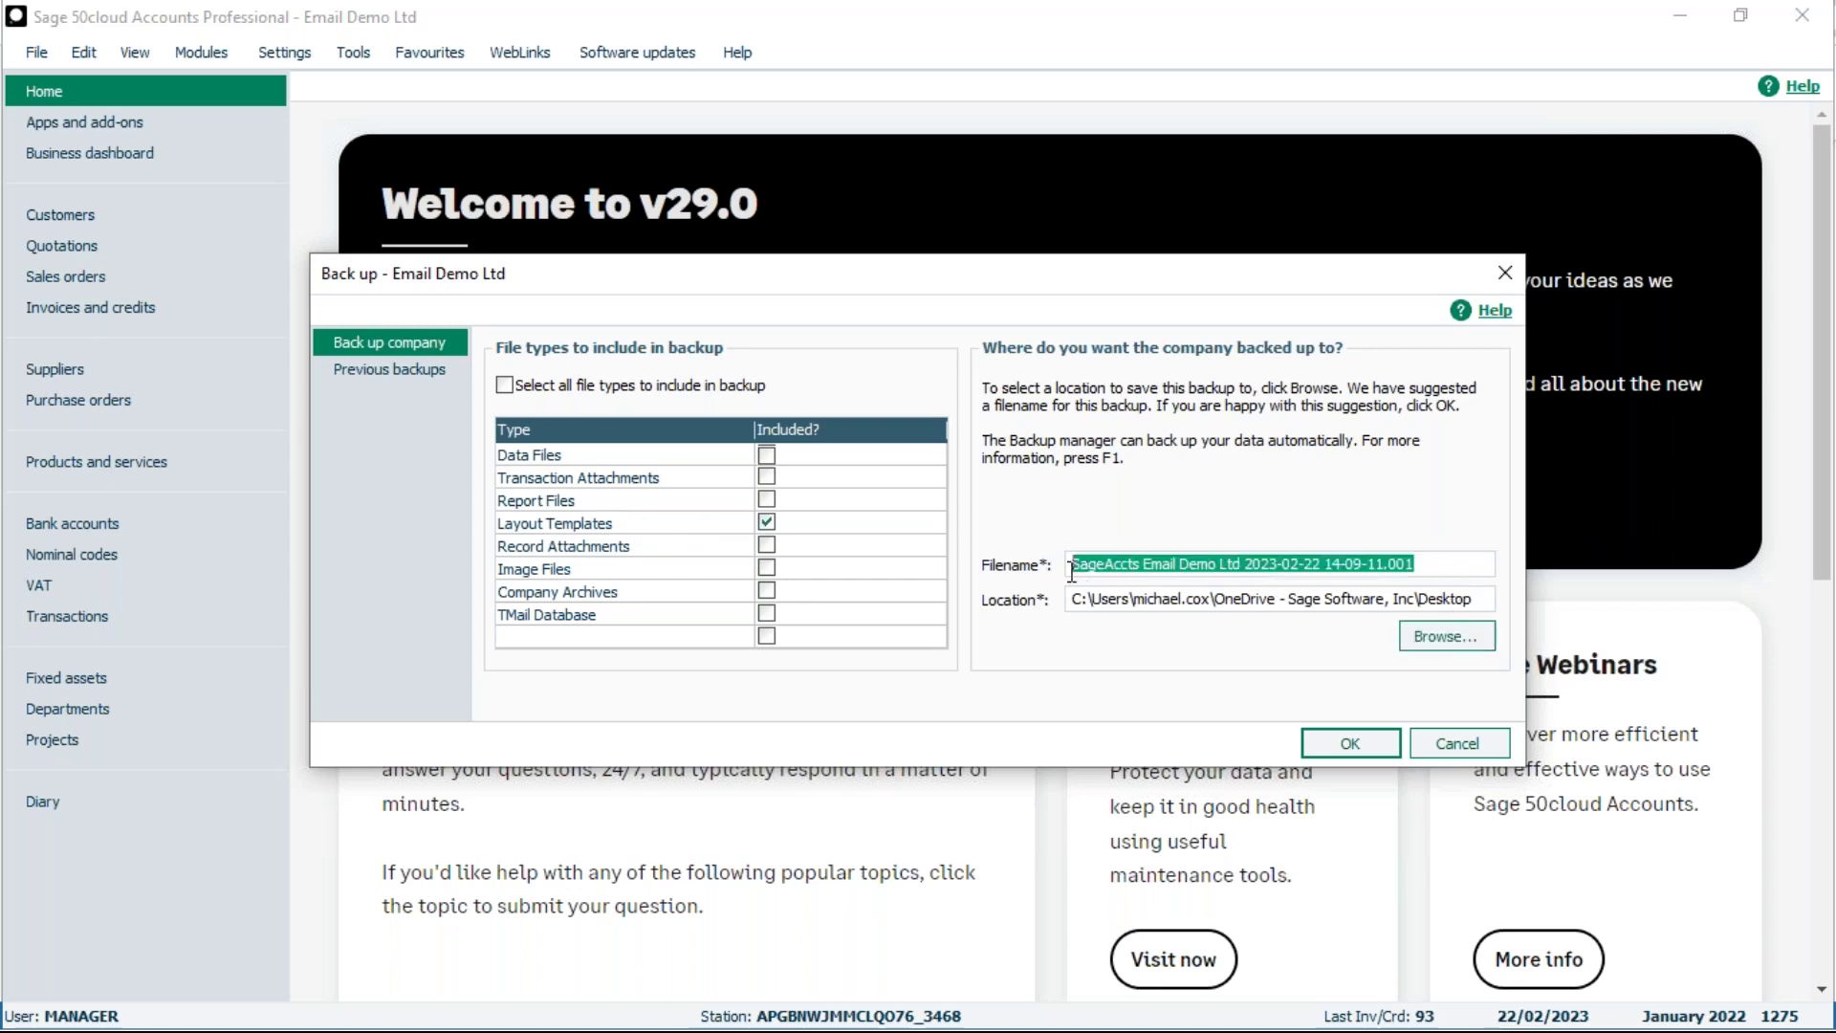
text(Michael)
key(BackSpace)
text(s Layouts)
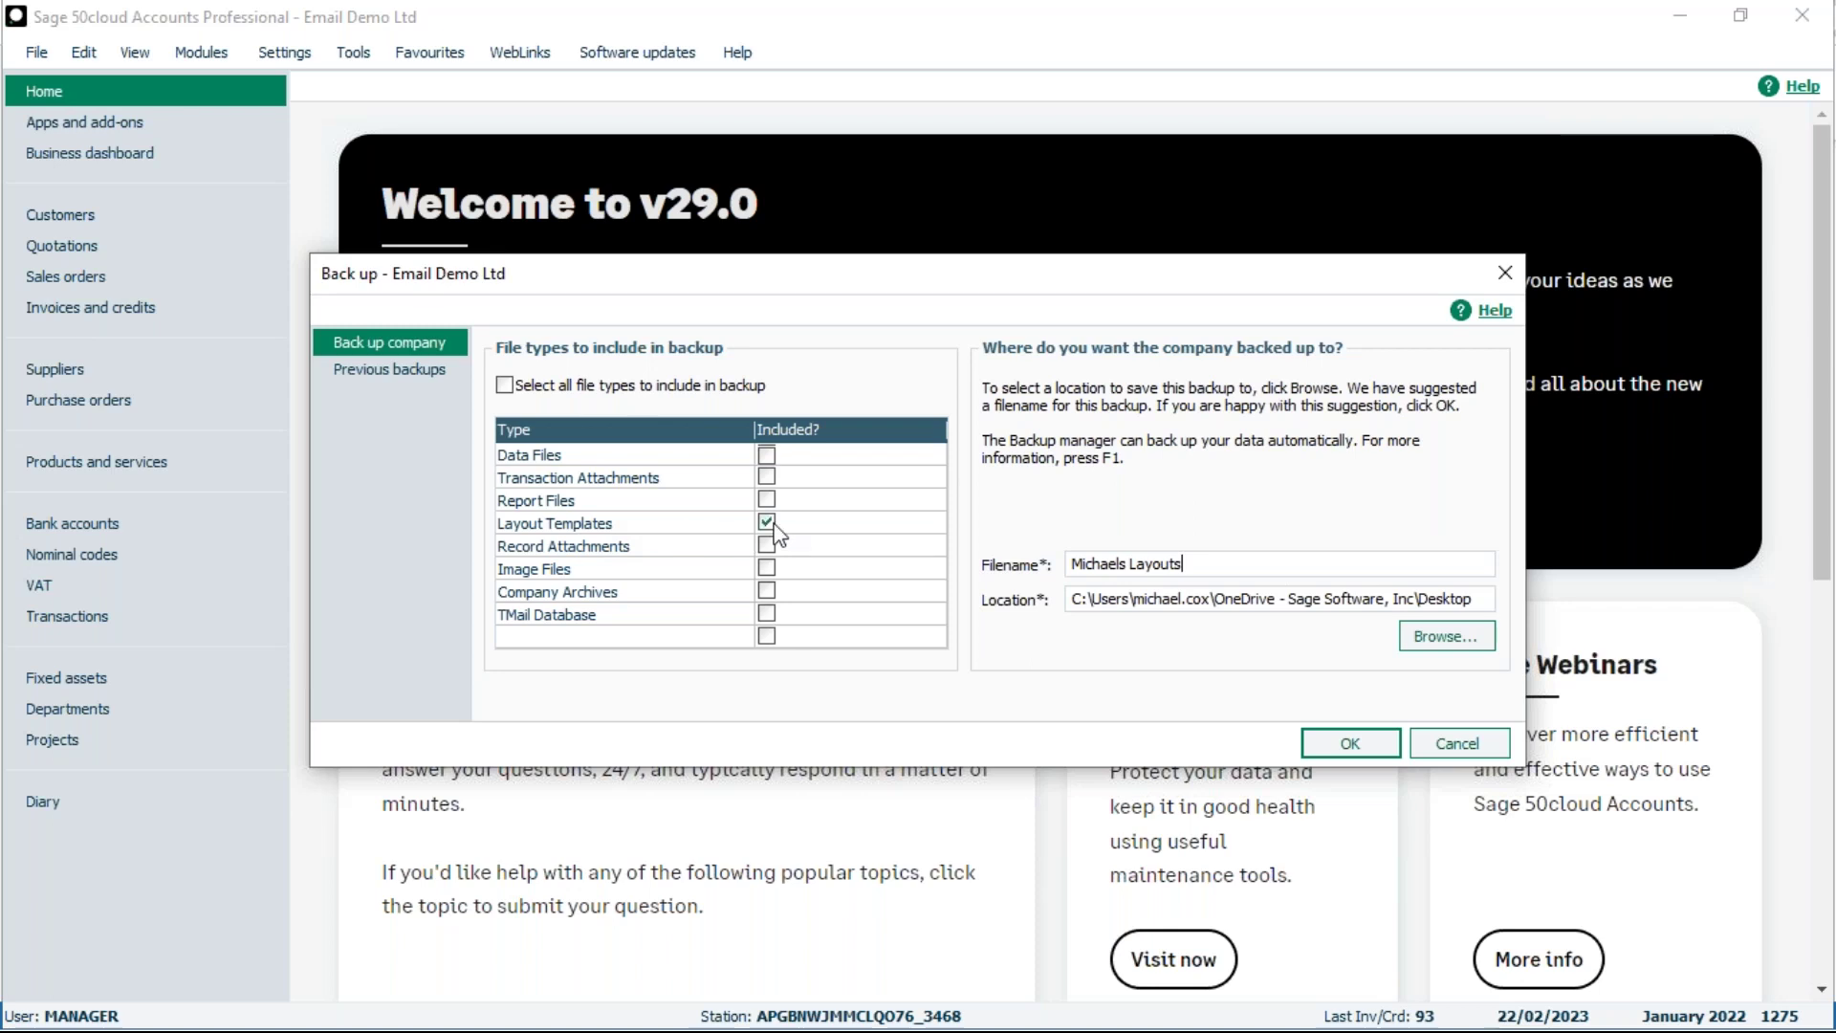
click(1366, 754)
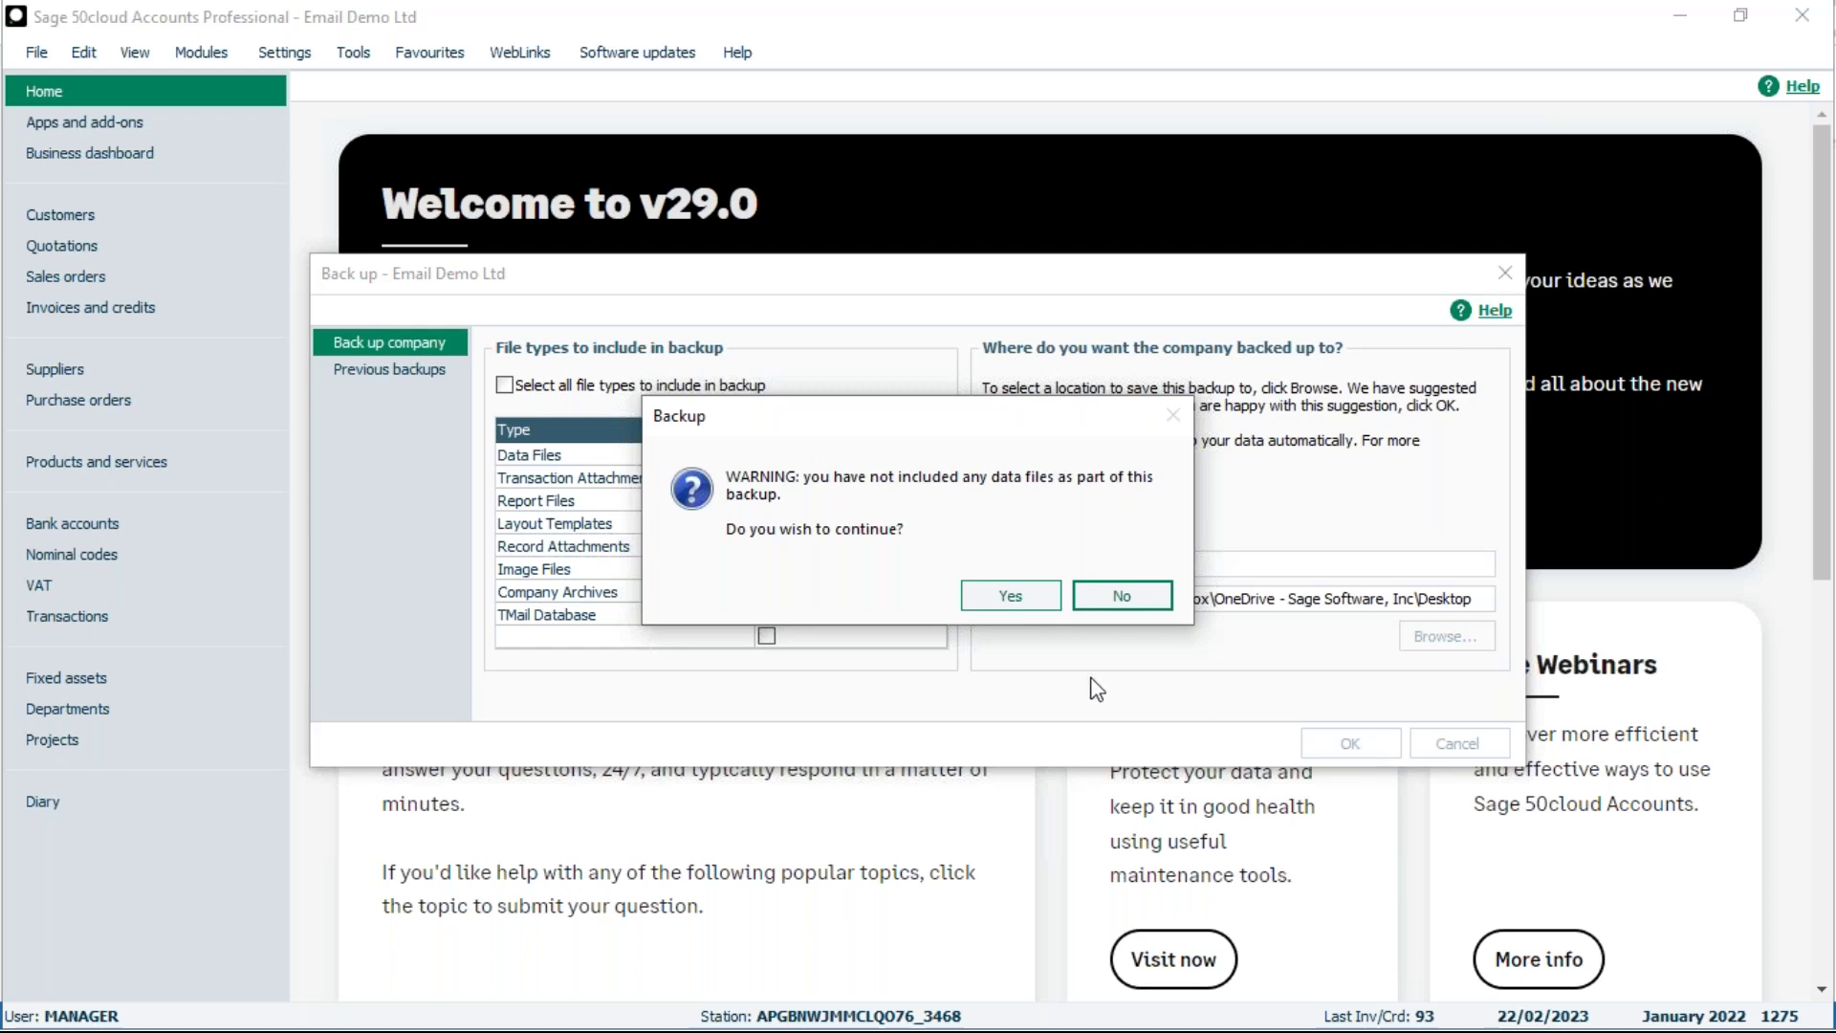
click(1010, 595)
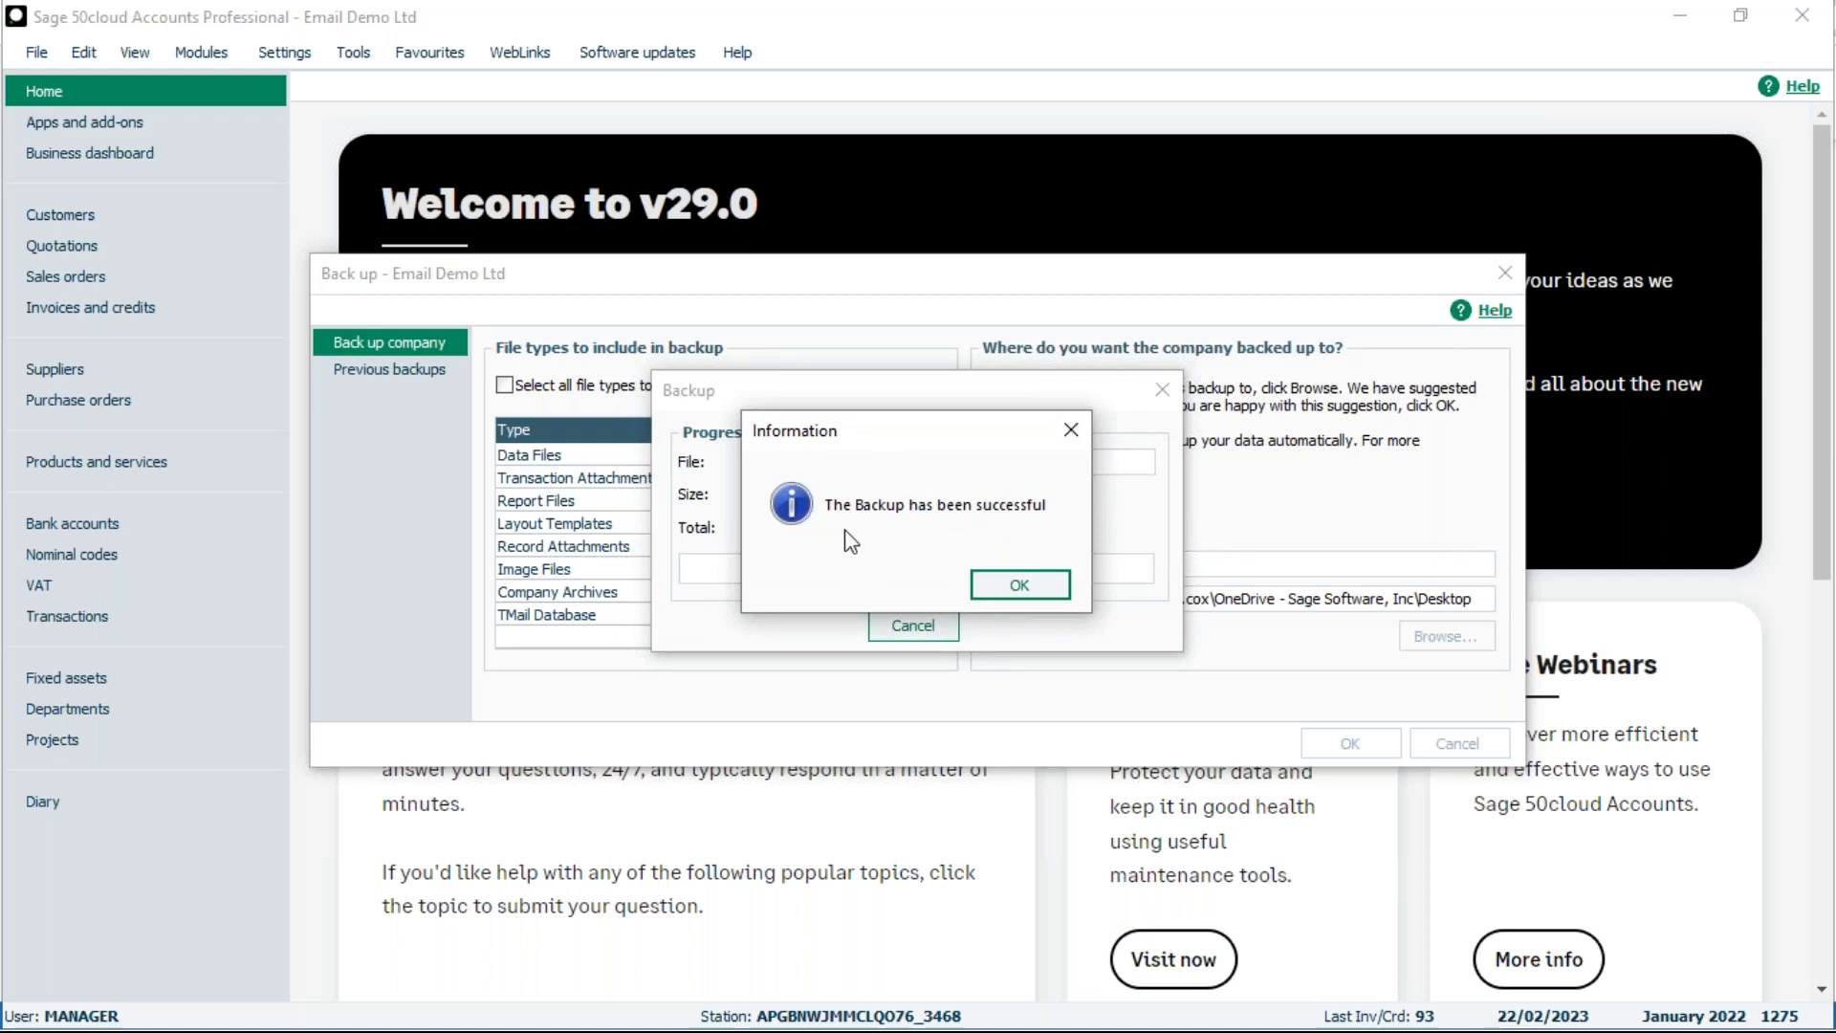
click(1035, 586)
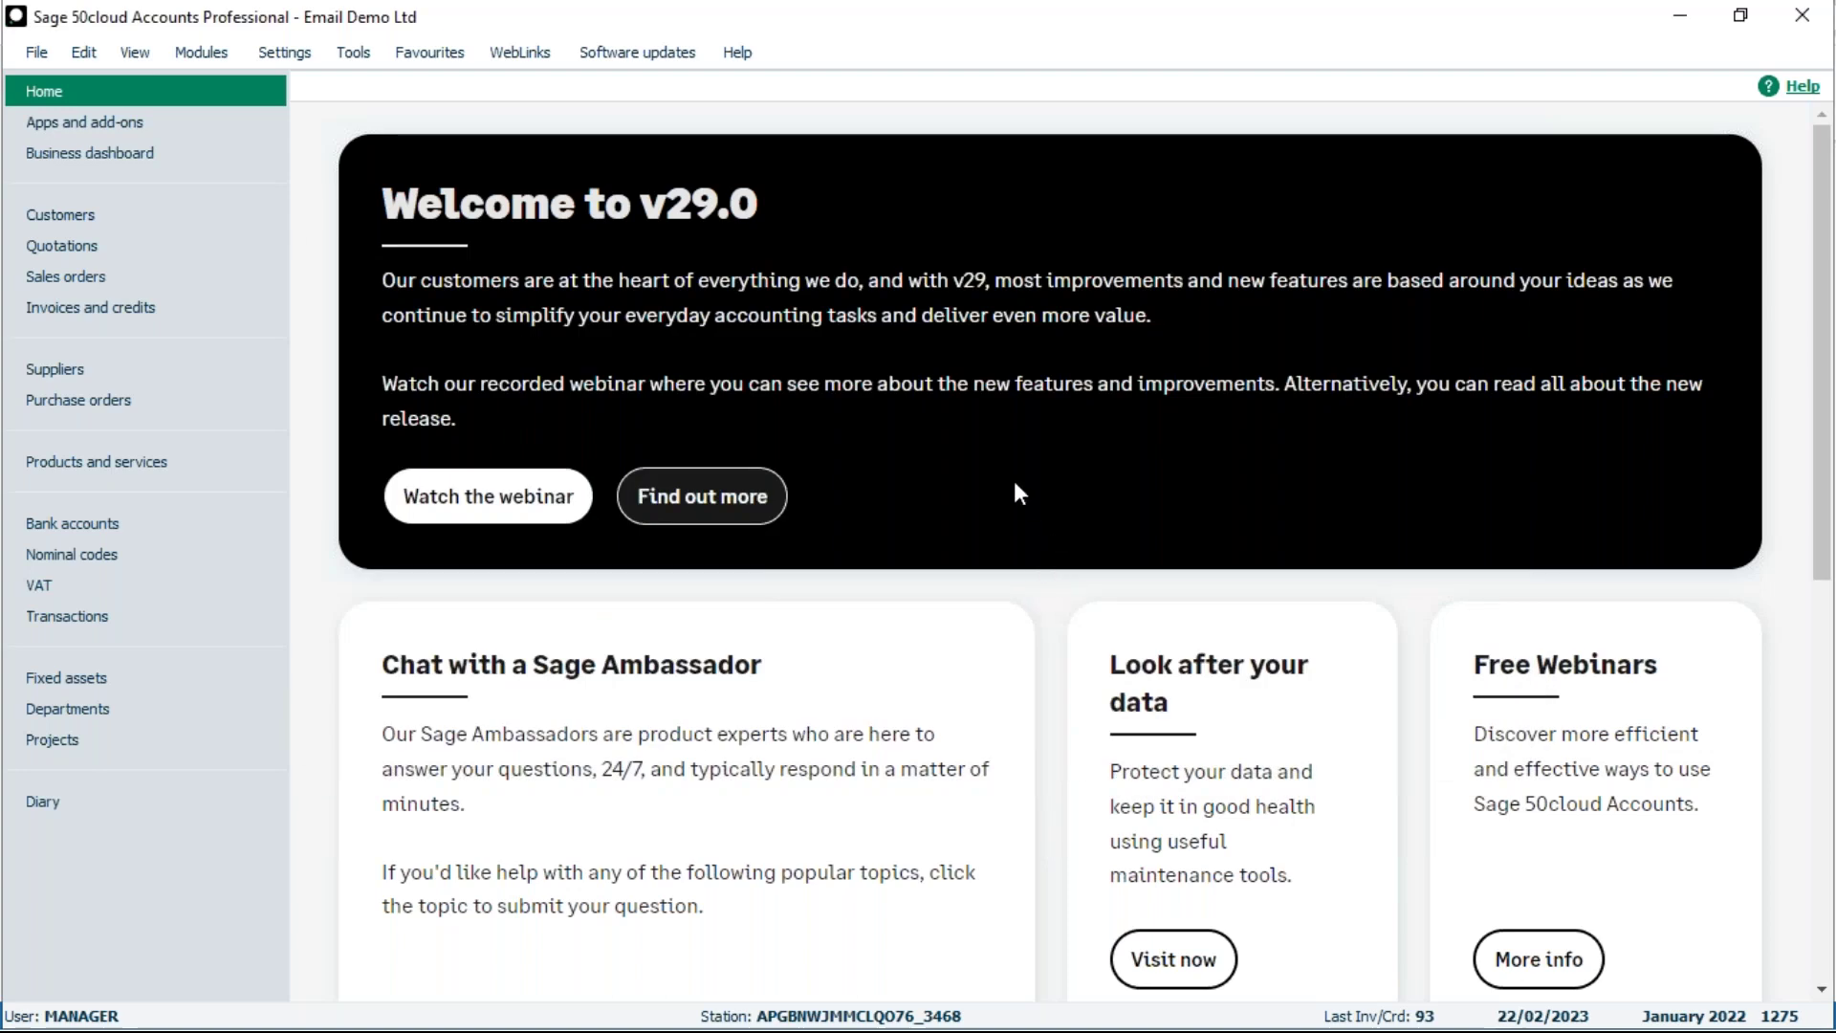
click(32, 53)
click(66, 226)
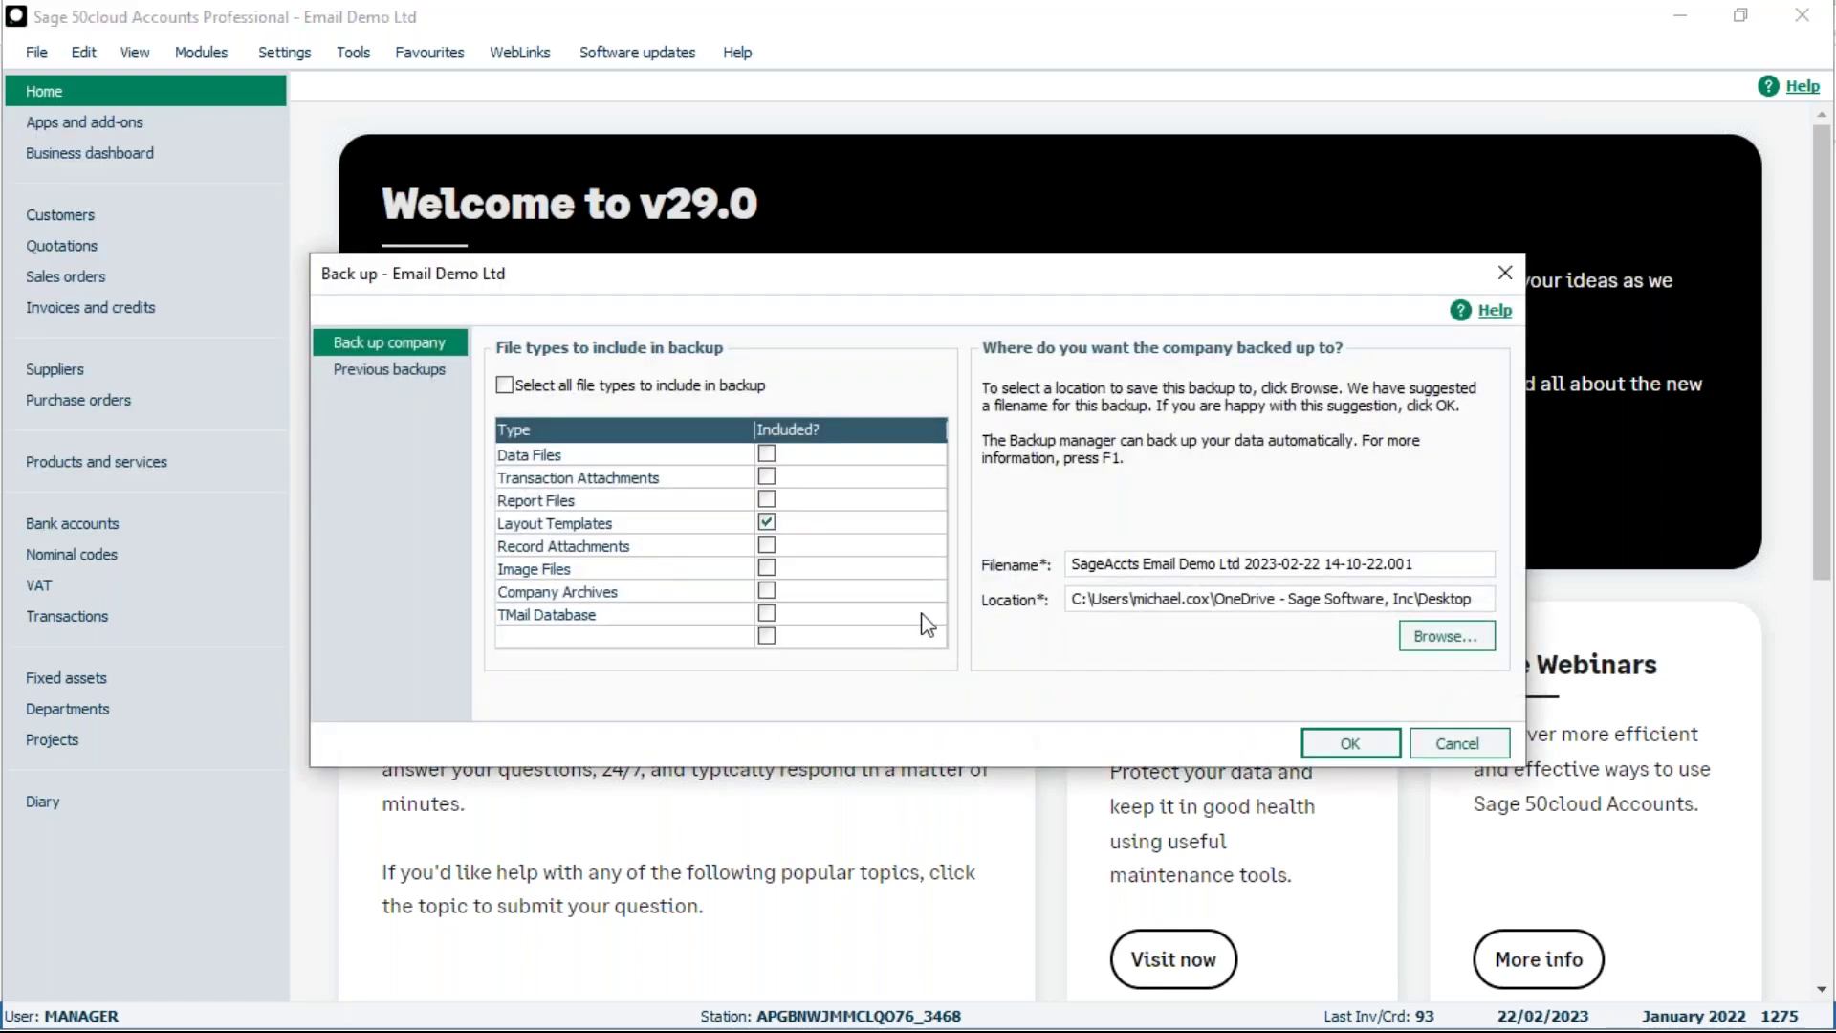
click(1350, 744)
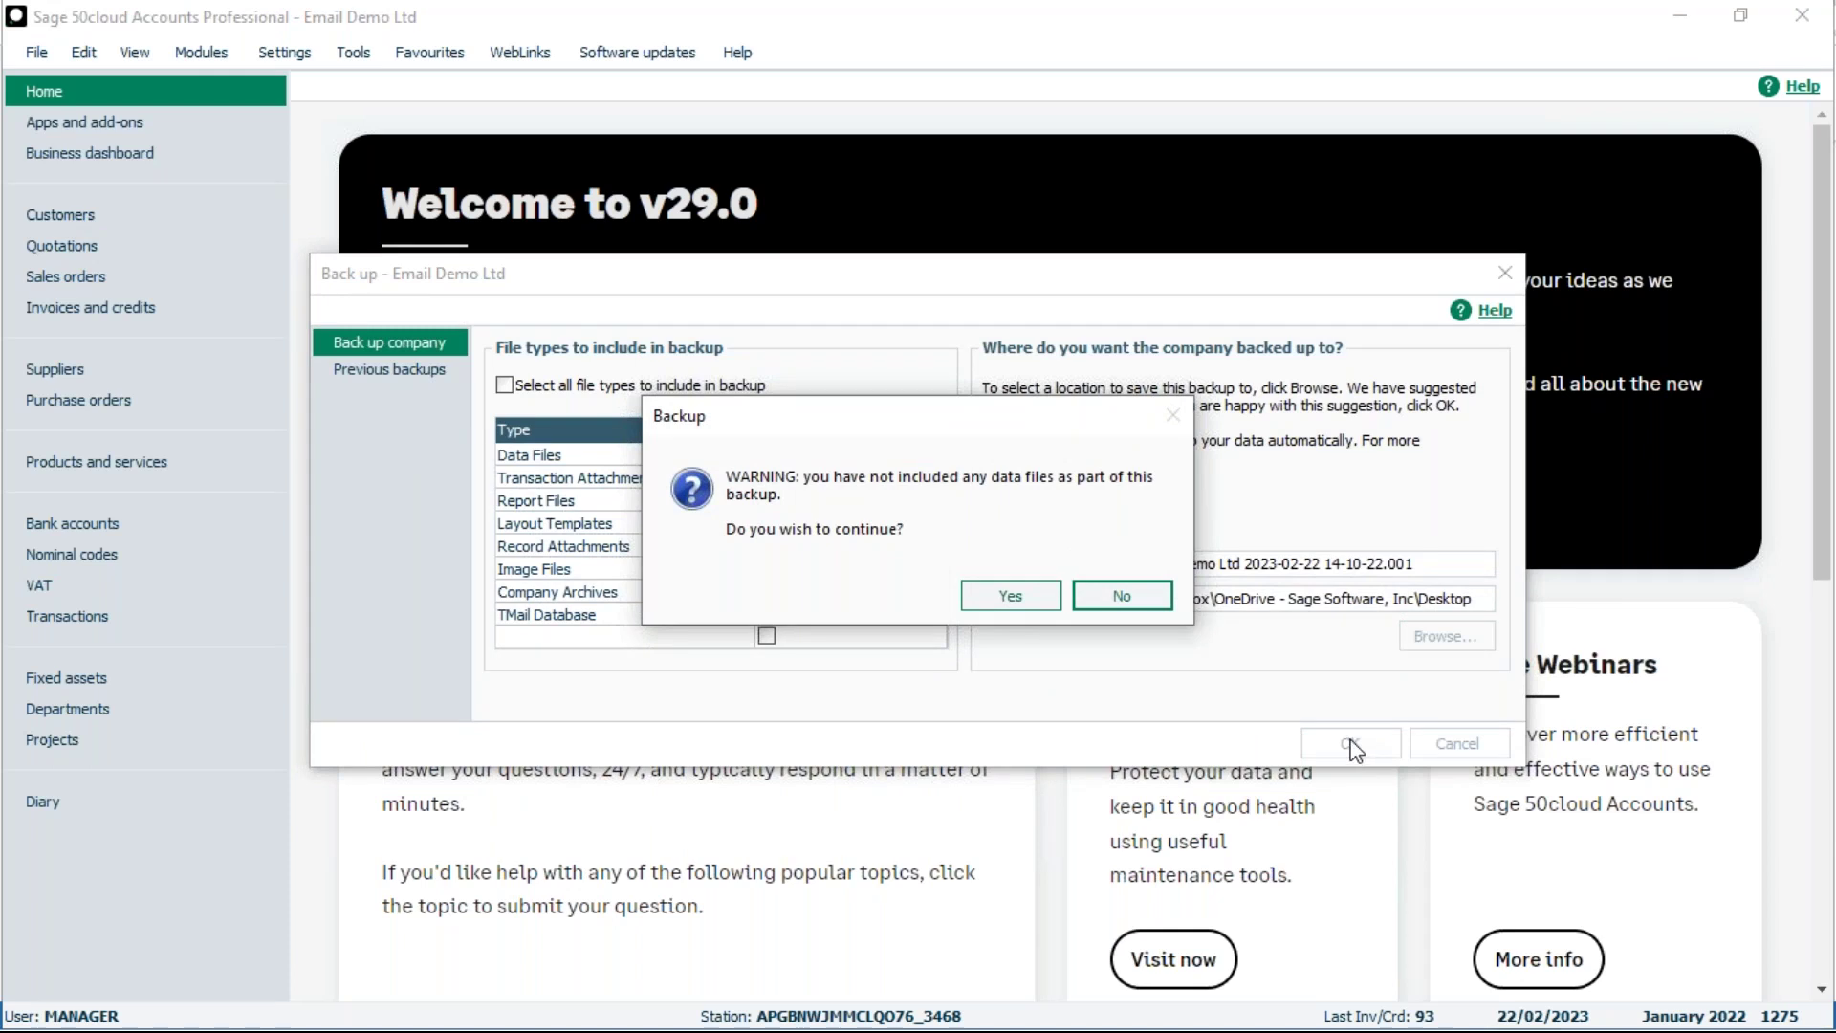
click(1113, 597)
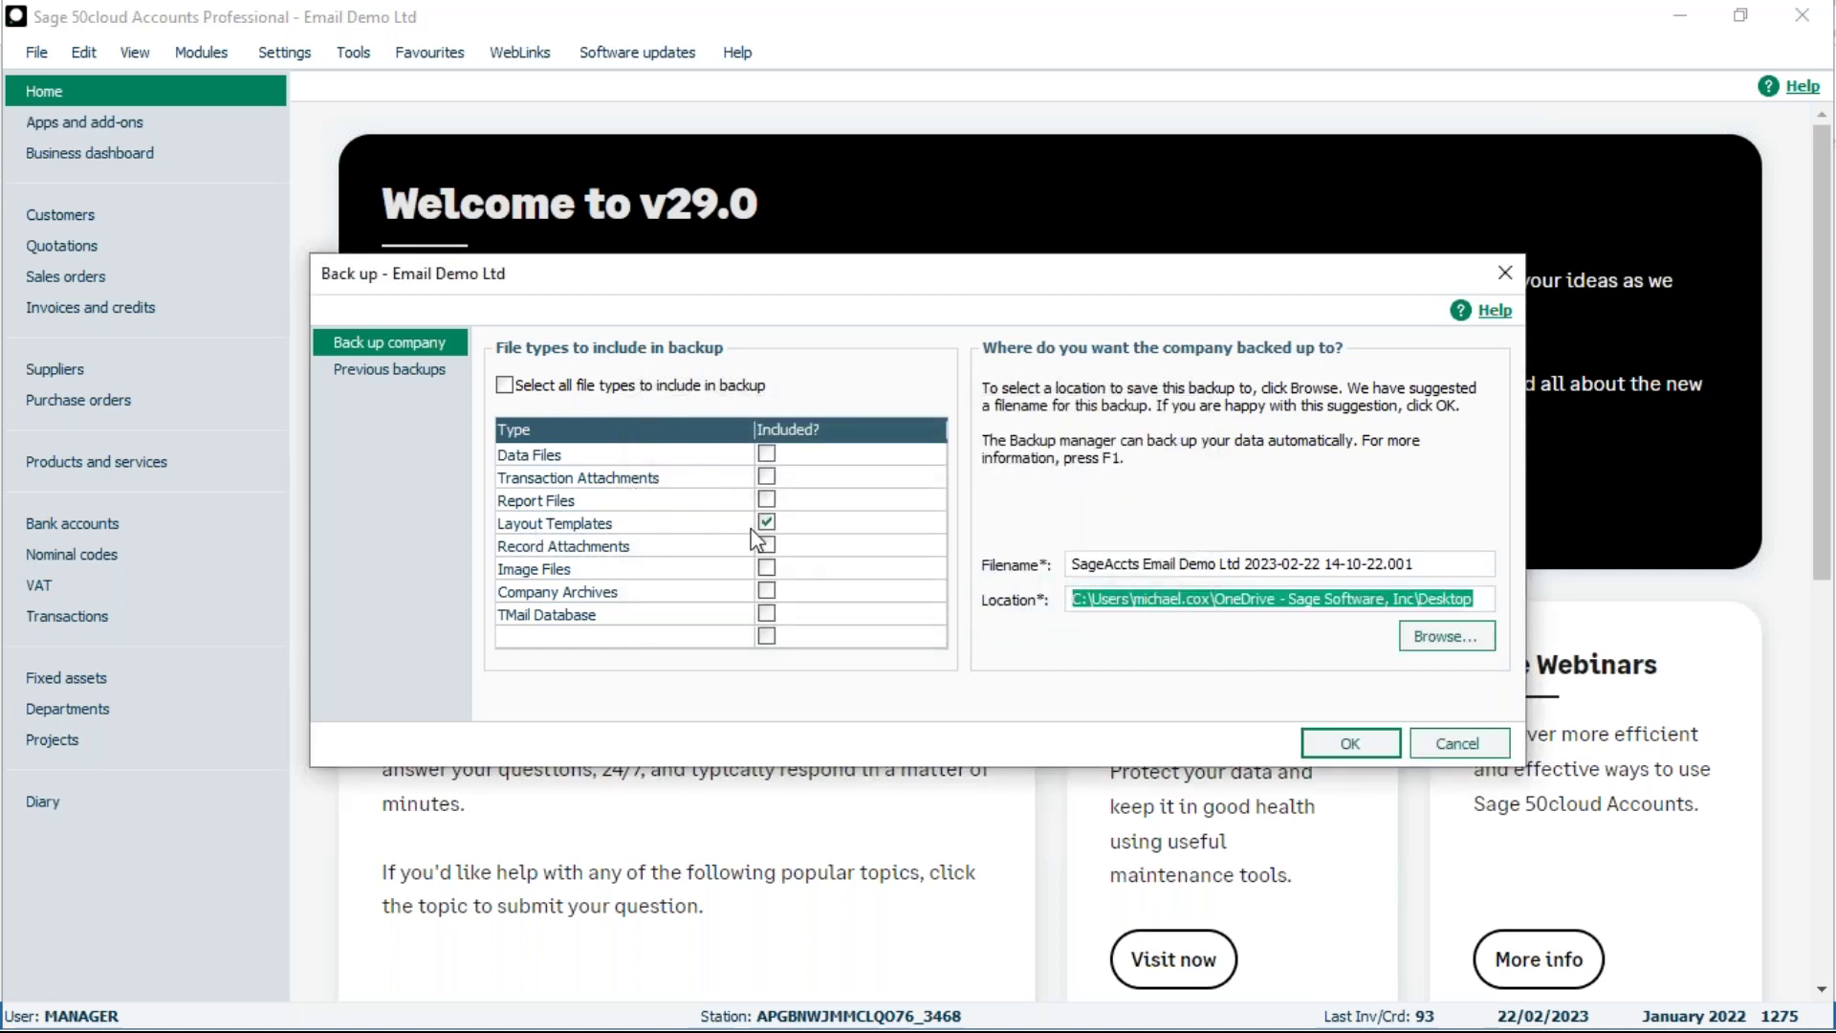
click(766, 455)
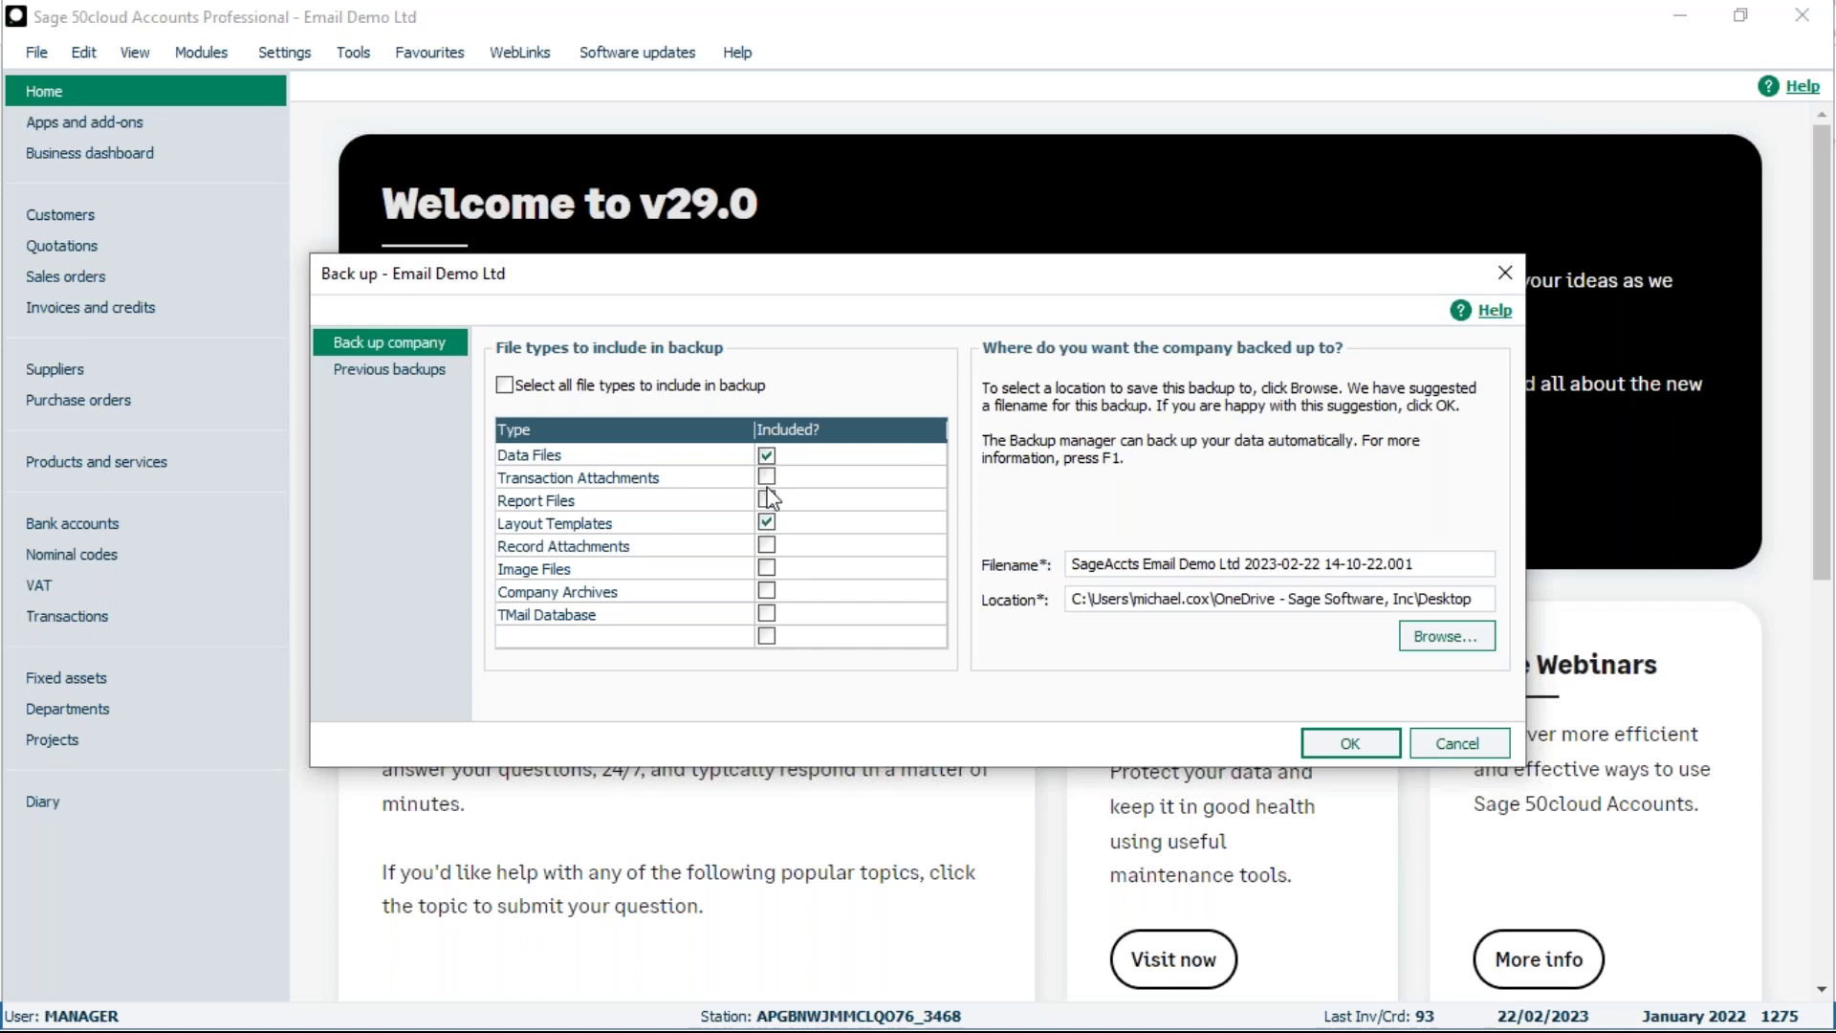
click(765, 525)
click(1454, 744)
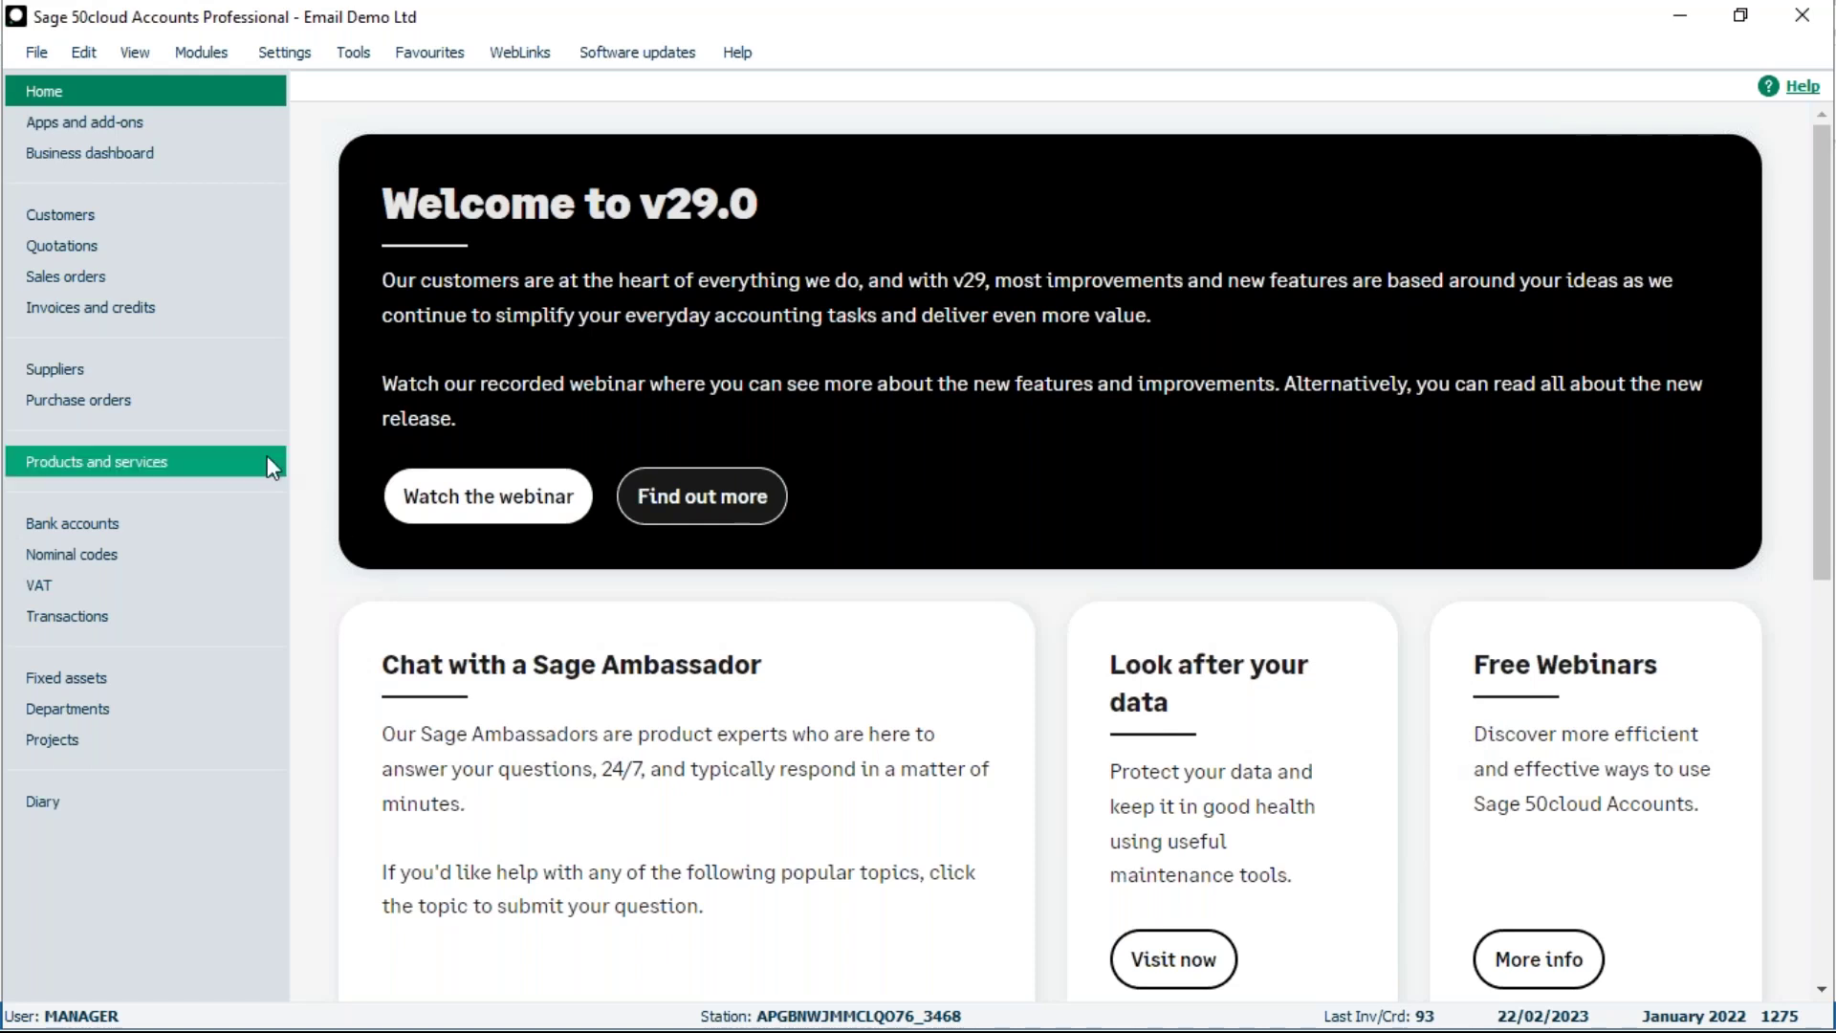
Select invoices 86 and 88 in Invoices and credits and open the print layouts for them
click(67, 314)
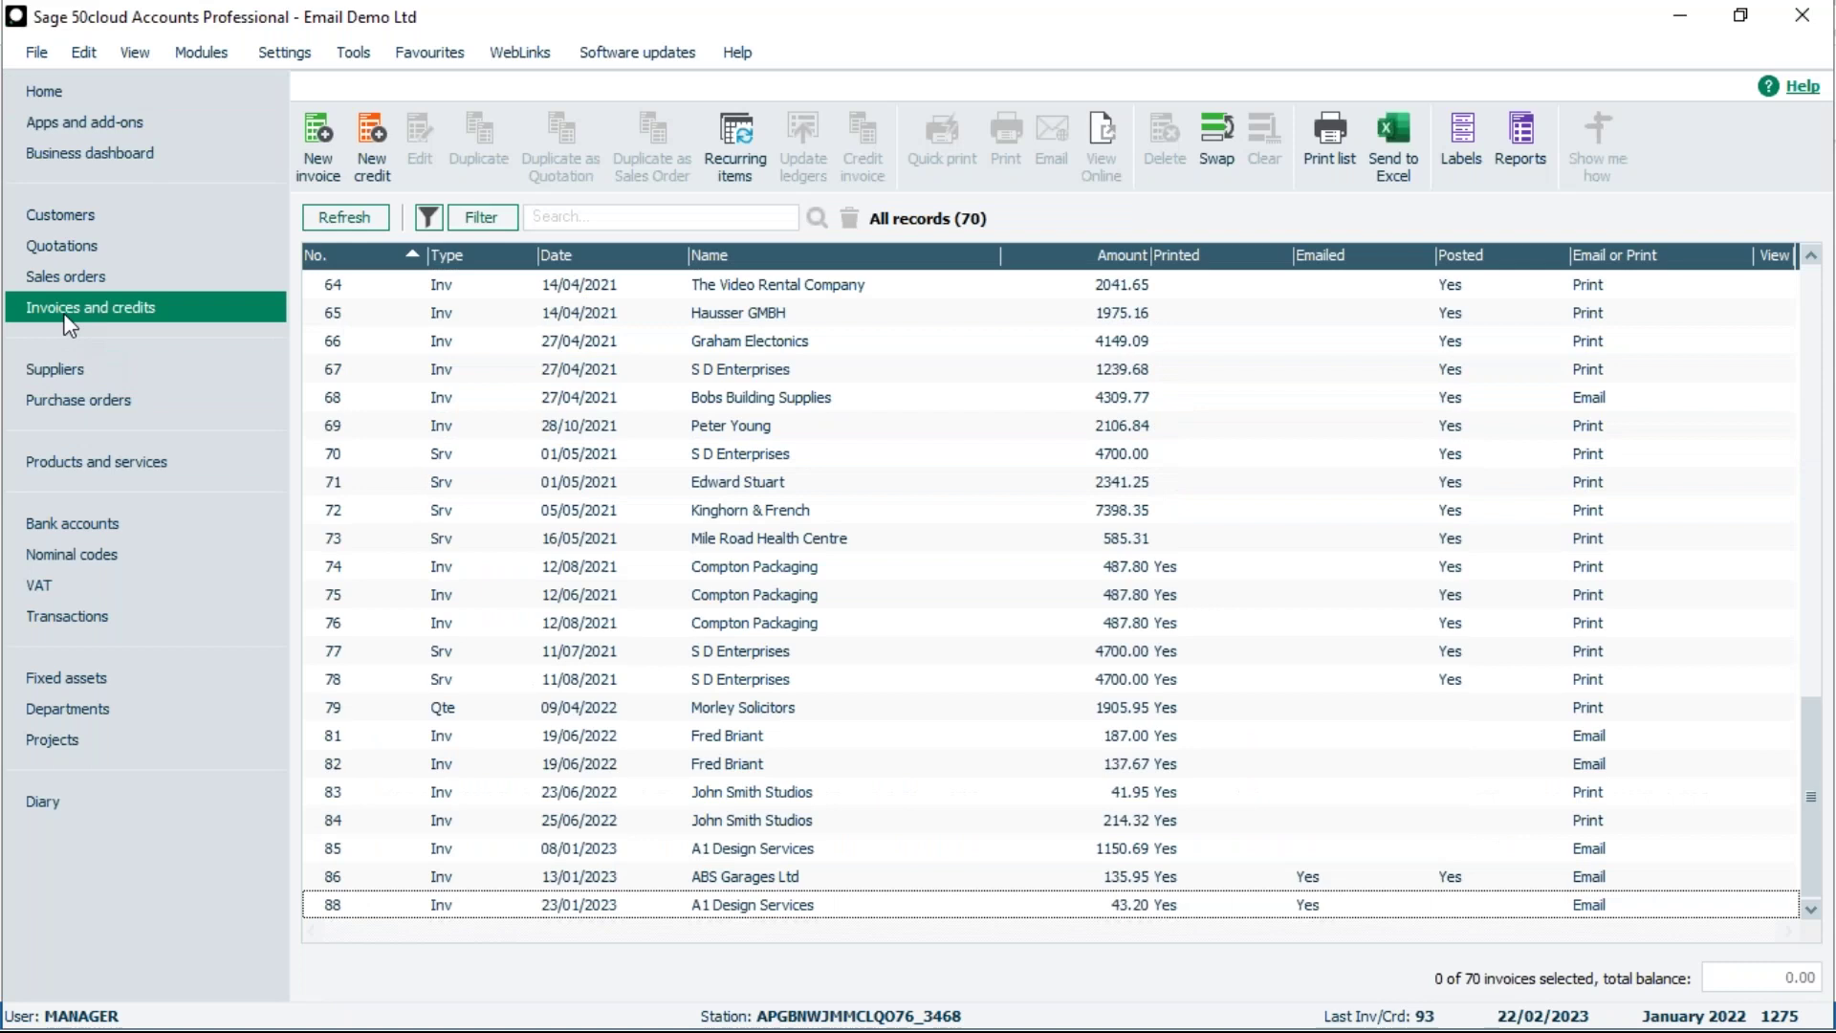
click(765, 876)
click(767, 903)
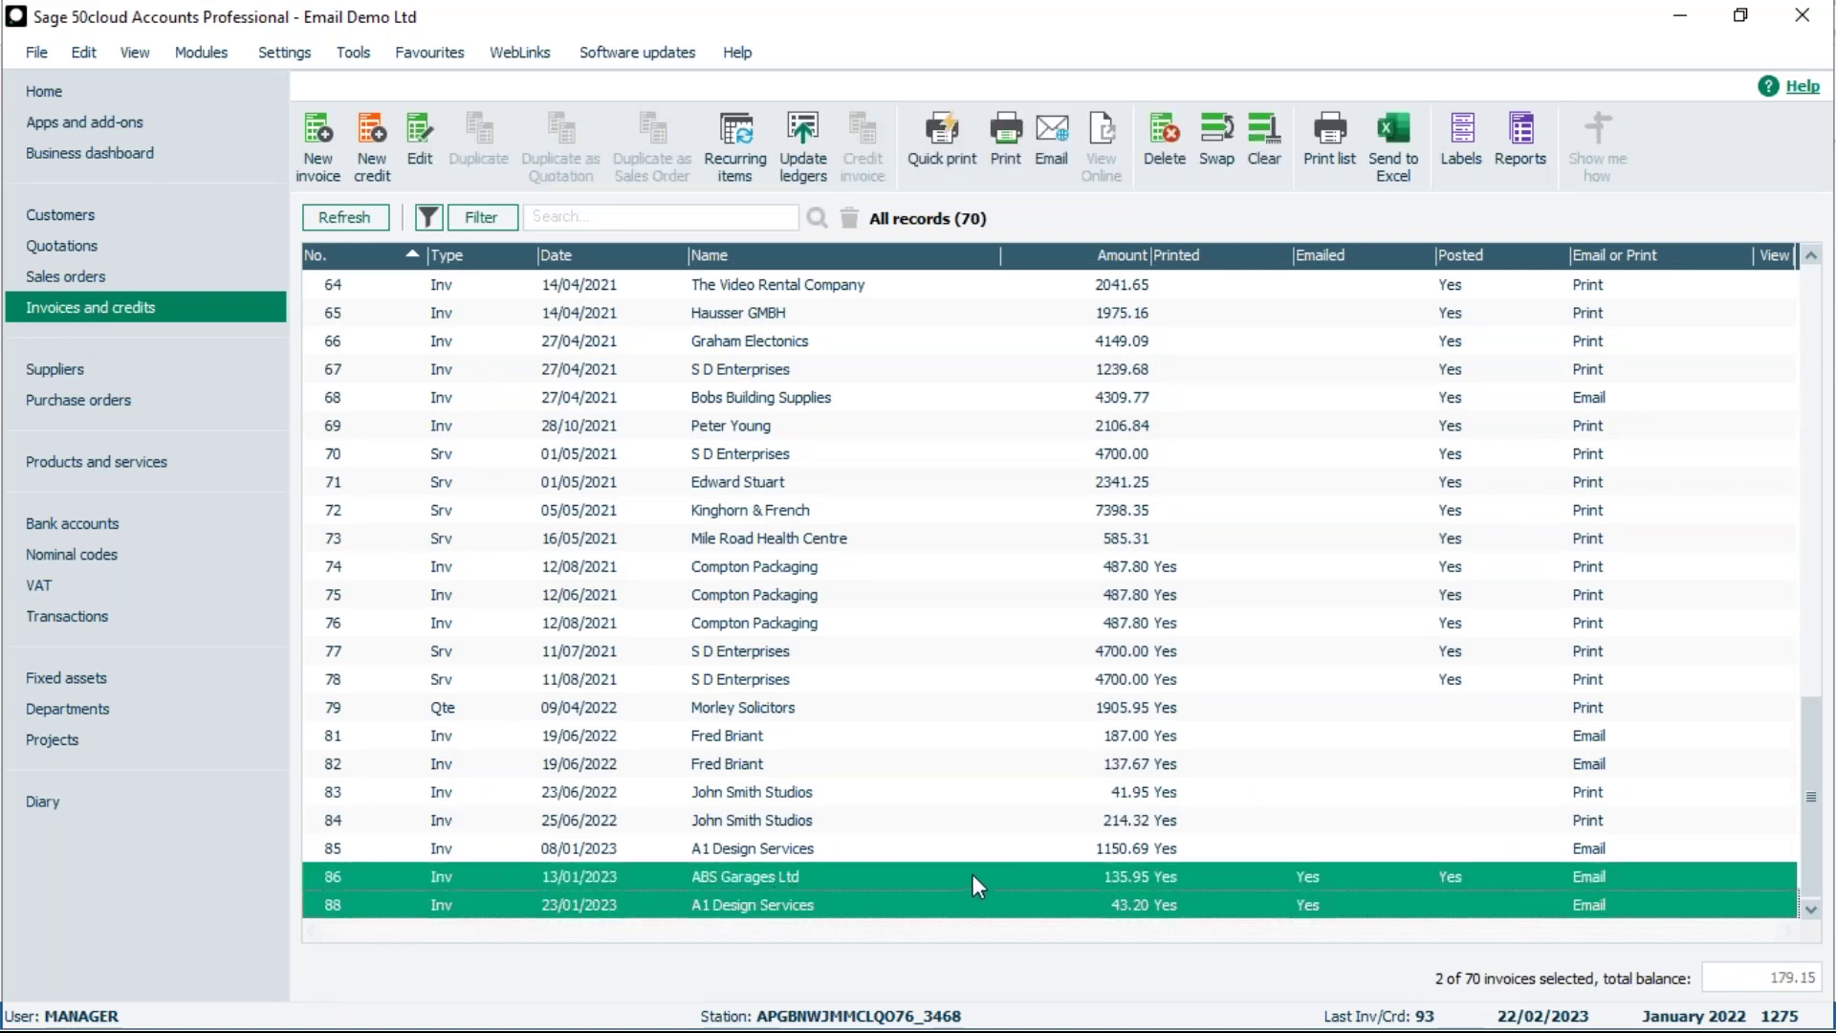
click(1002, 132)
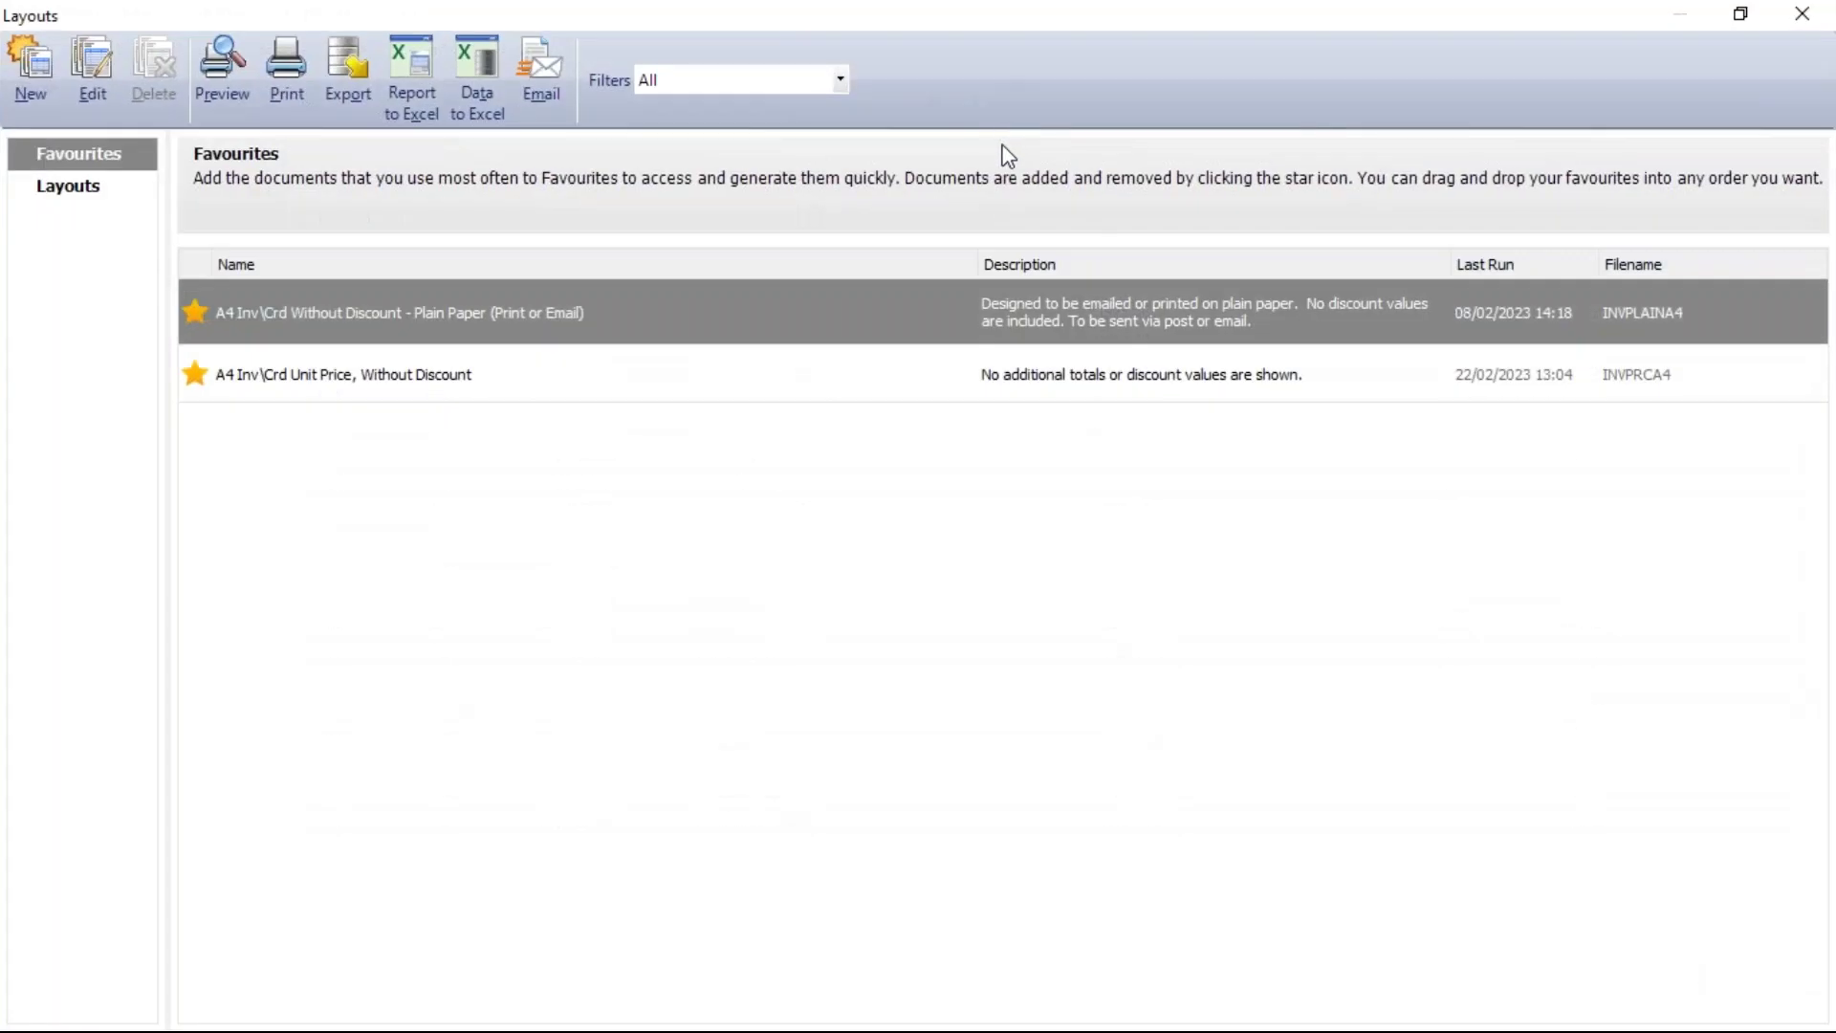
mouse_move(613, 294)
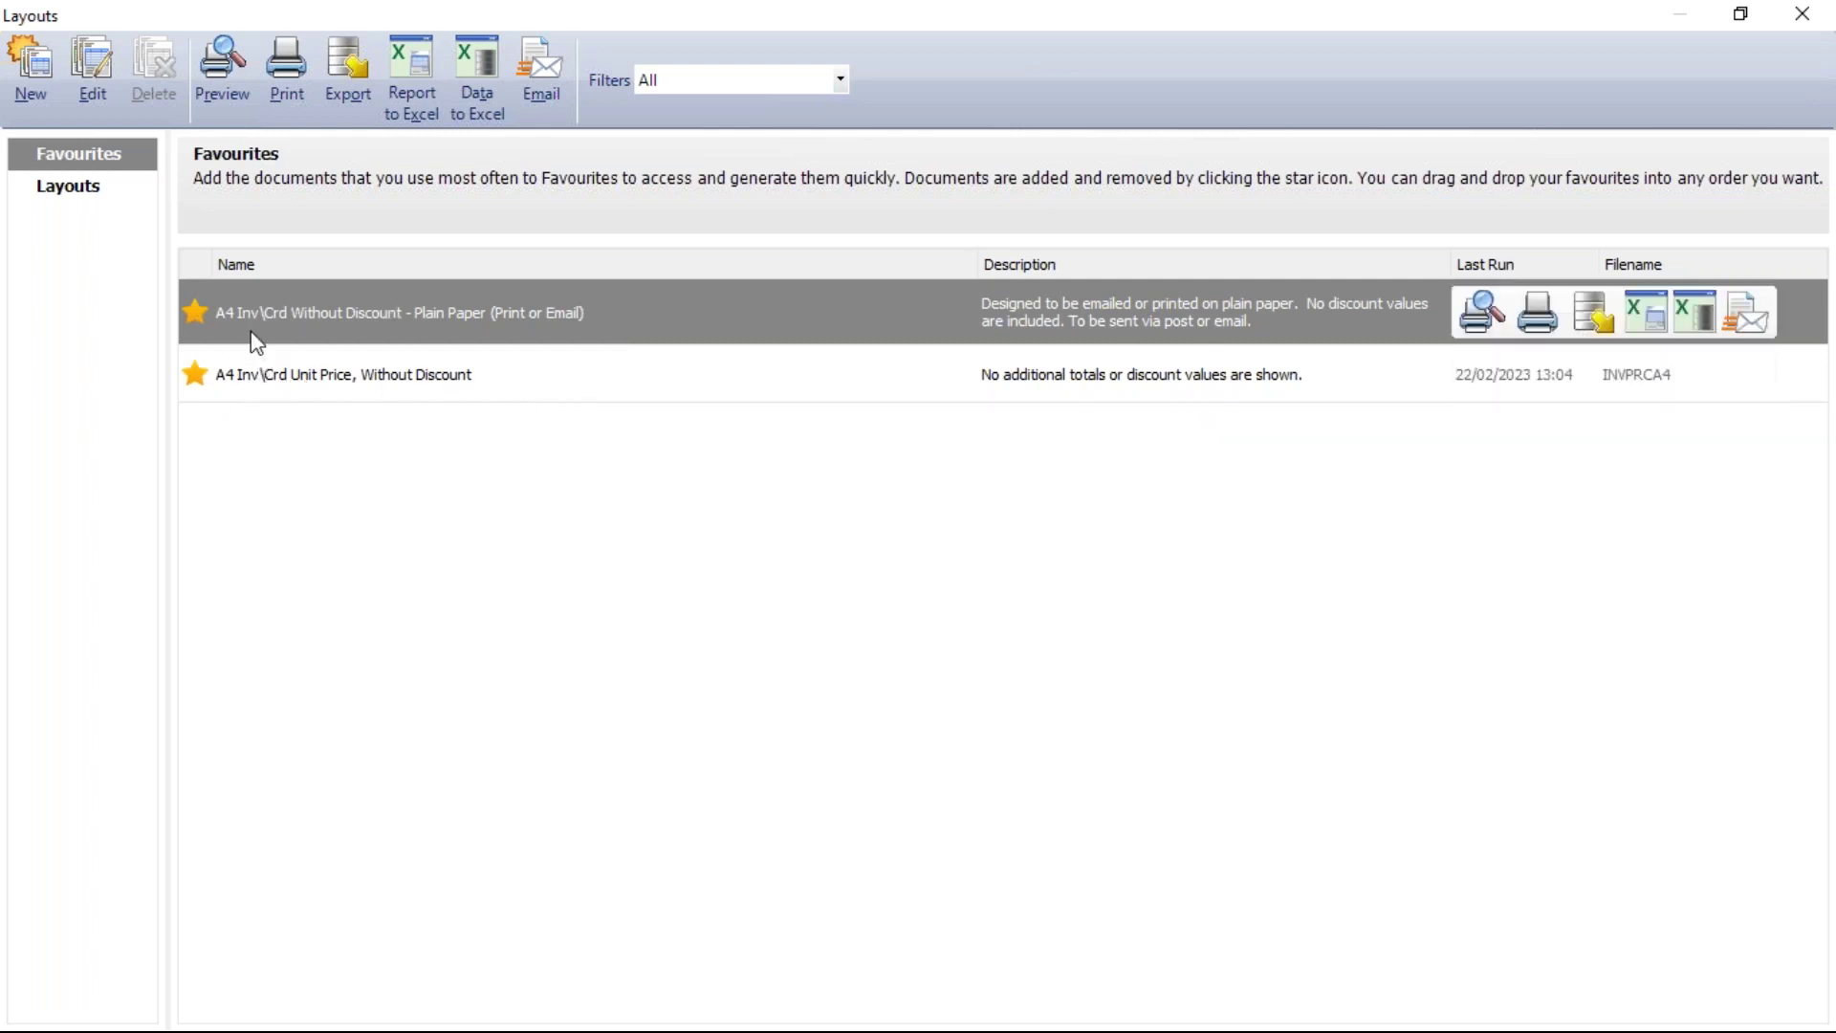
Add the layout "11" Inv\Crd Unit Price, Without Discount (Euro)" to Favourites and view the favourites list
click(67, 189)
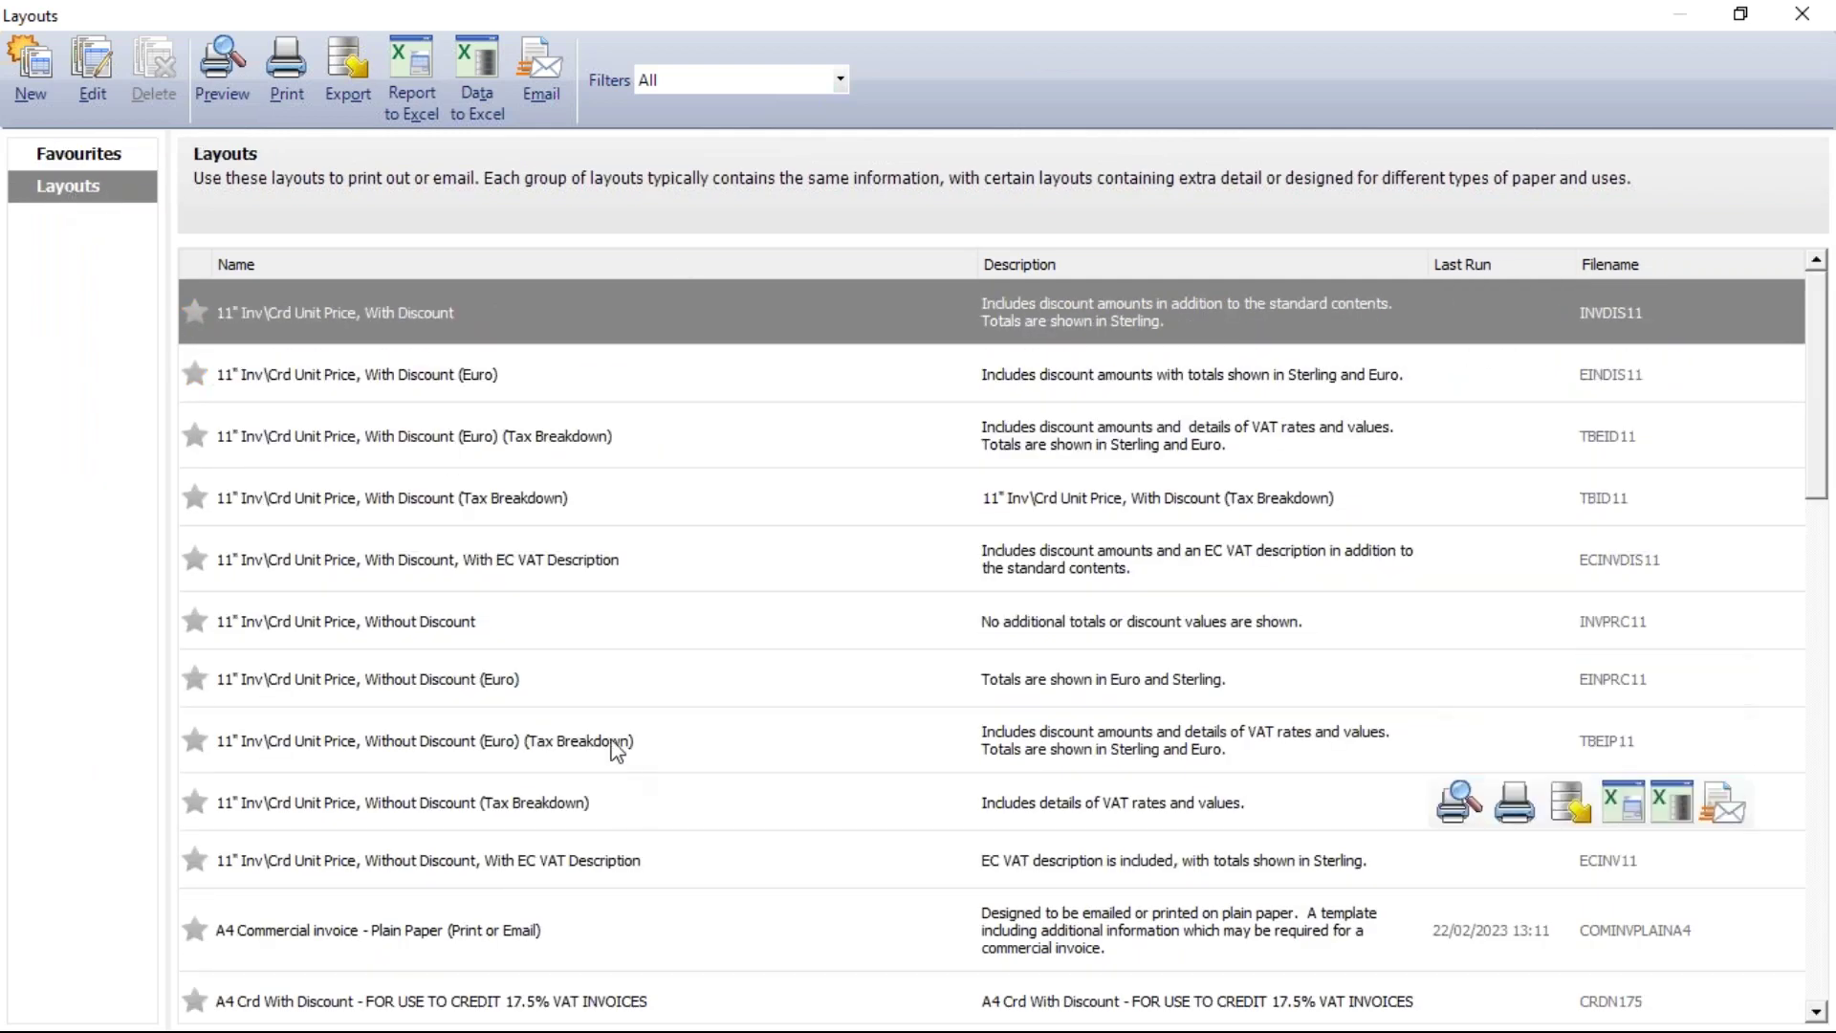
click(195, 680)
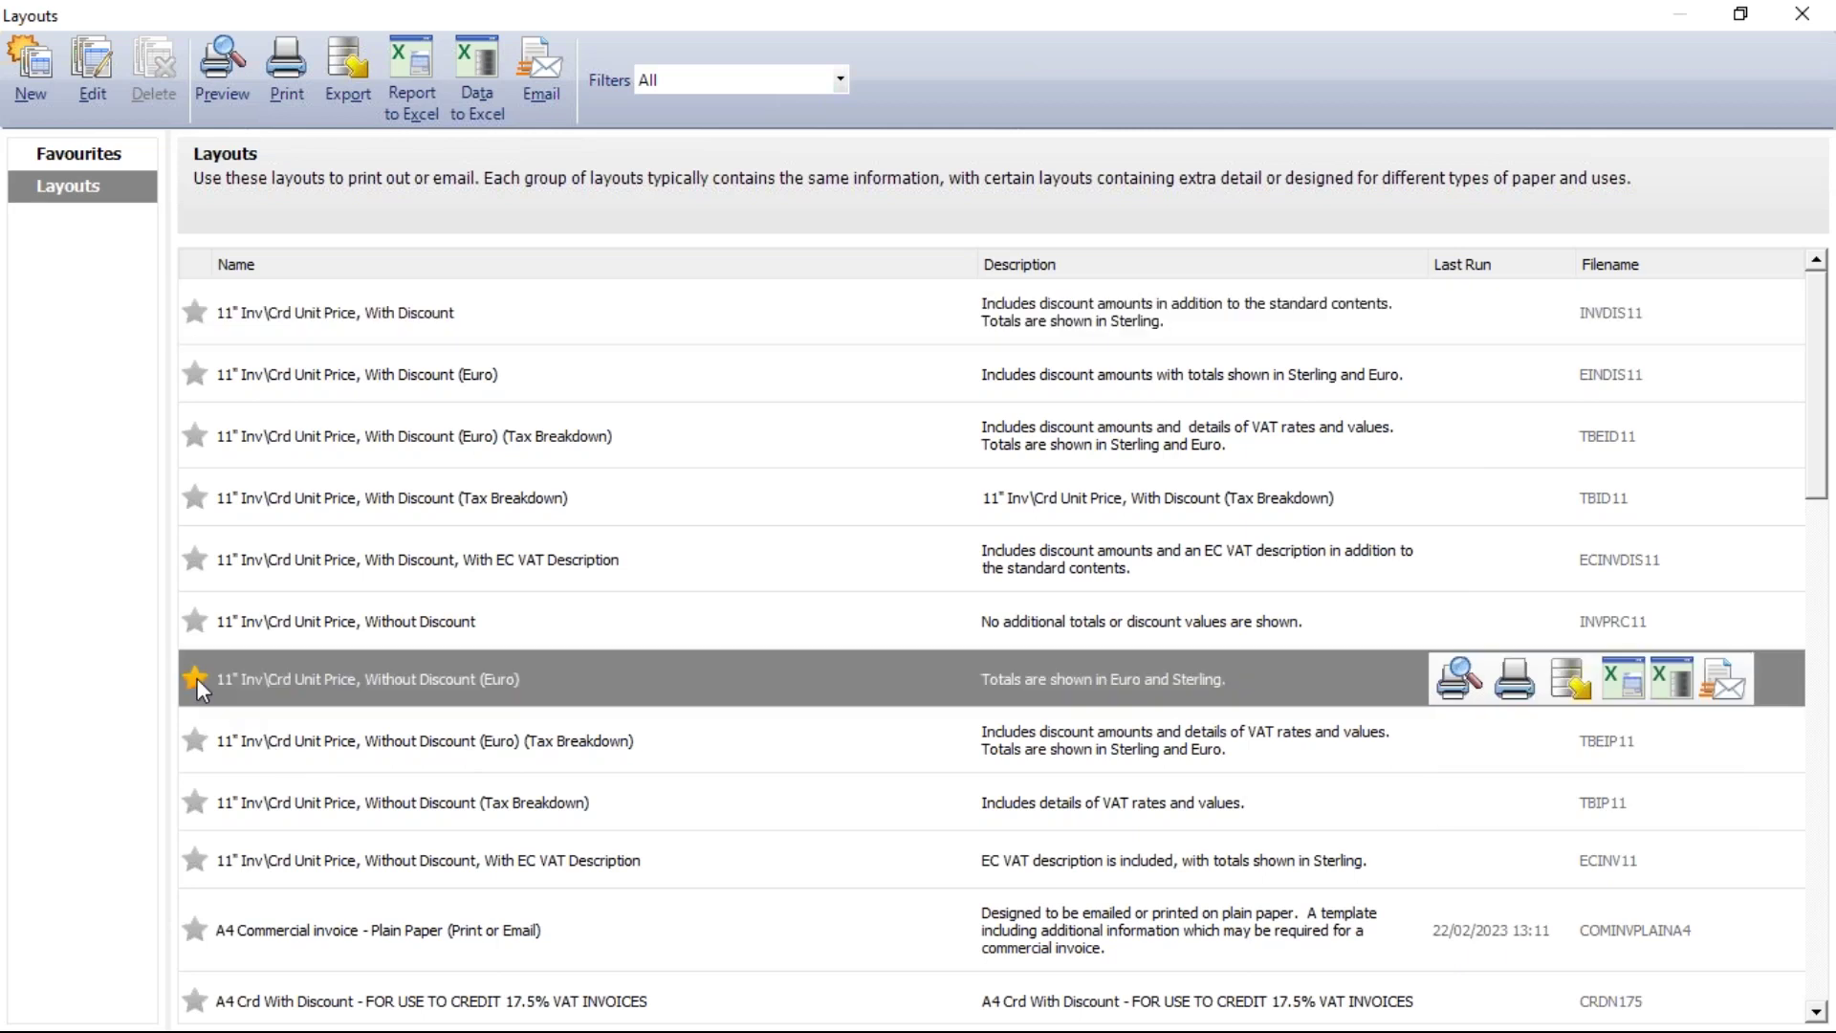
click(96, 153)
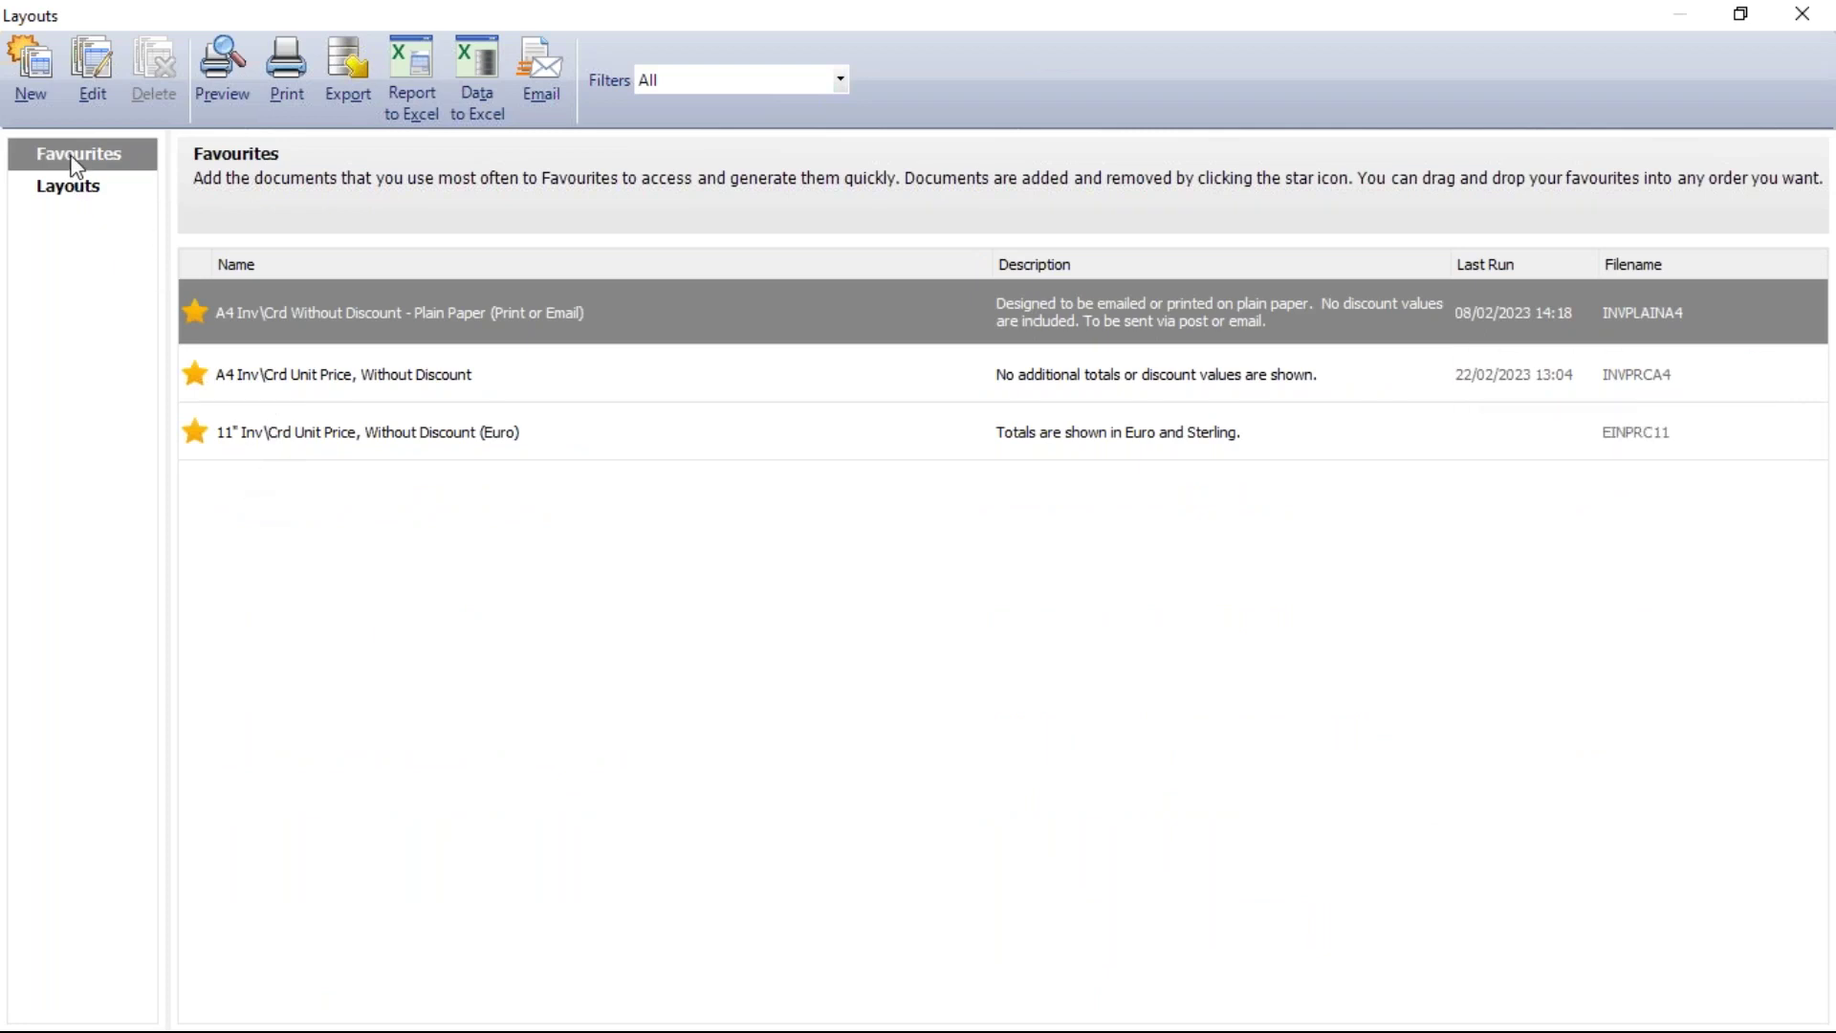
Remove the 11" Without Discount (Euro) layout from Favourites, check the full layouts list and return to the favourites
click(196, 433)
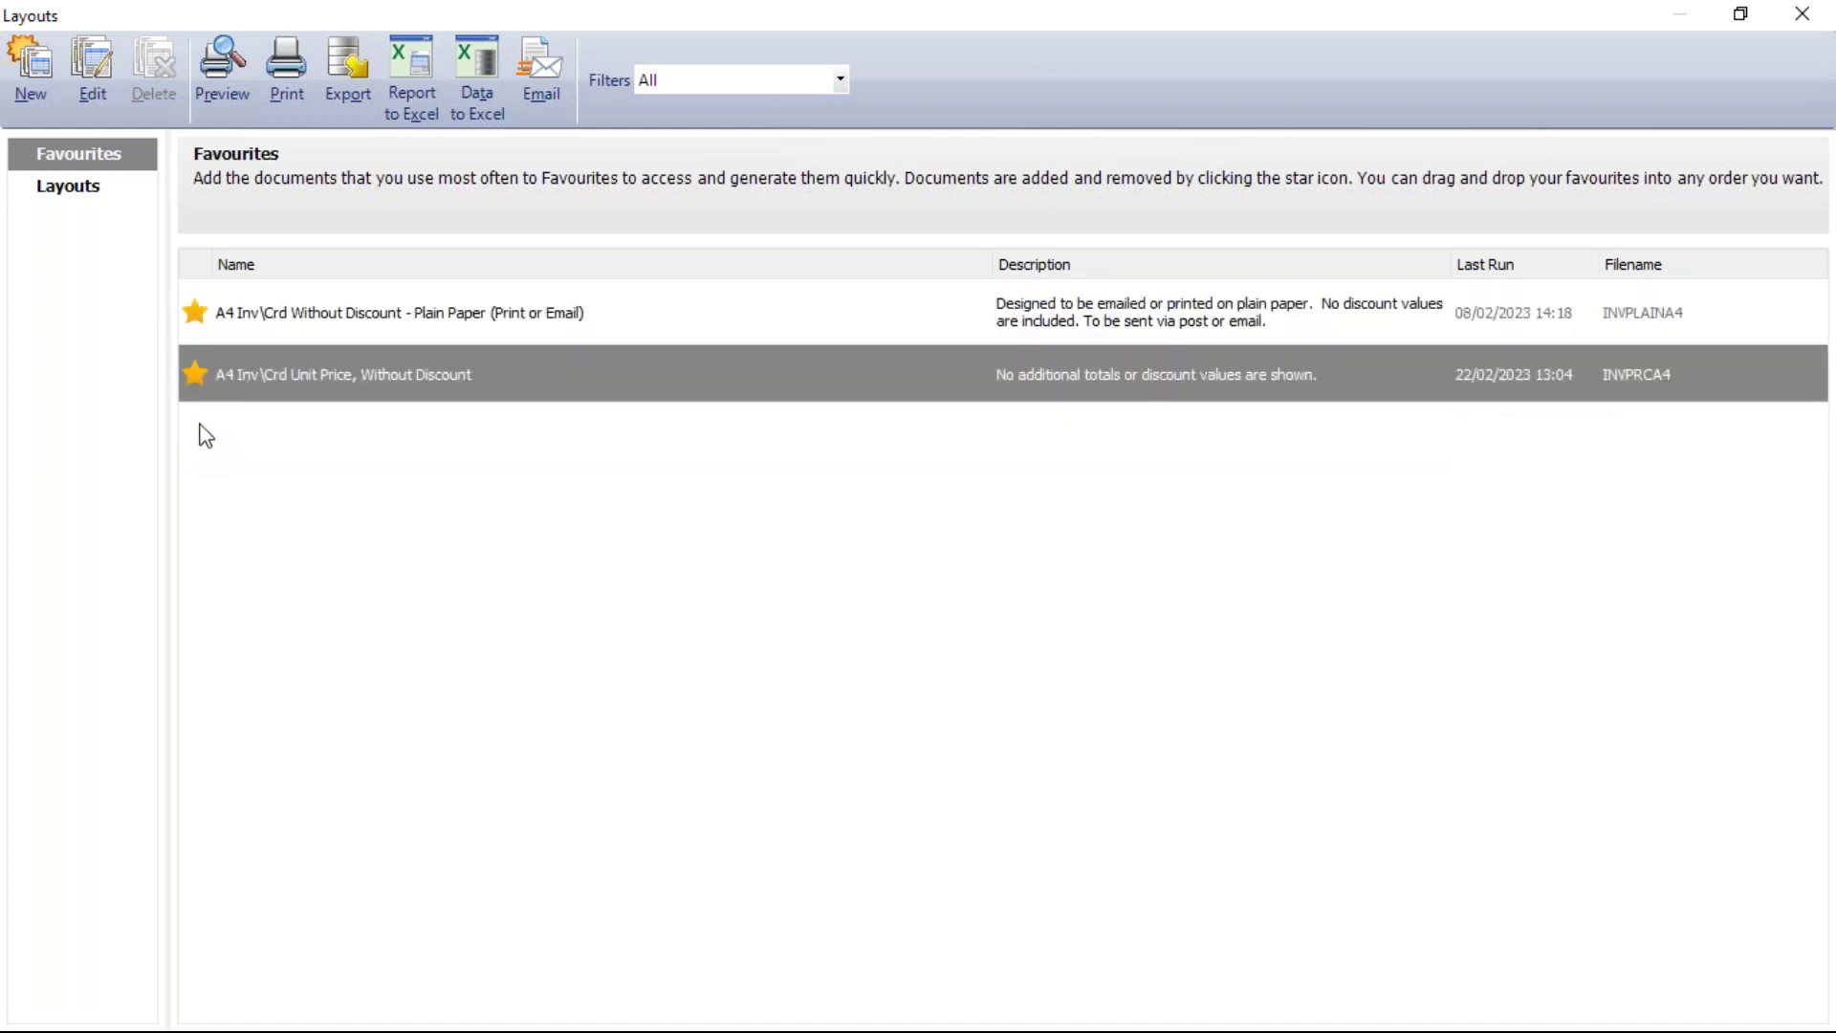
click(82, 188)
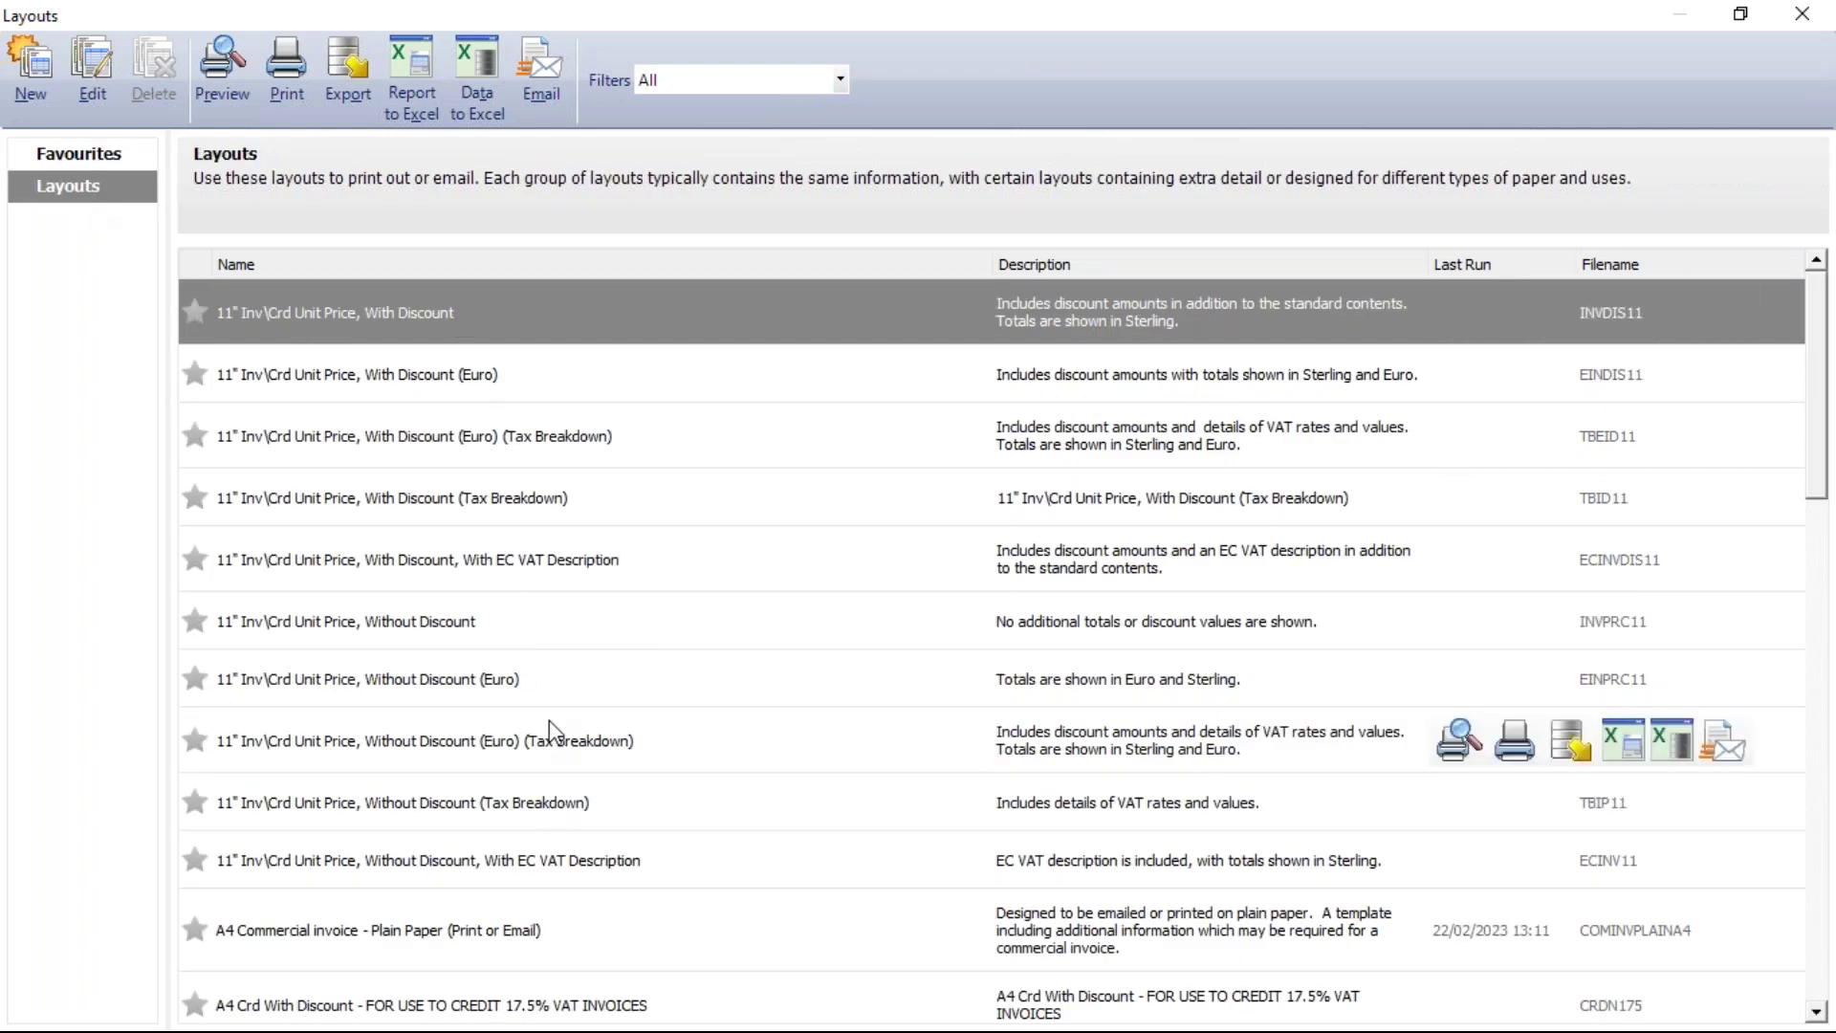
click(74, 160)
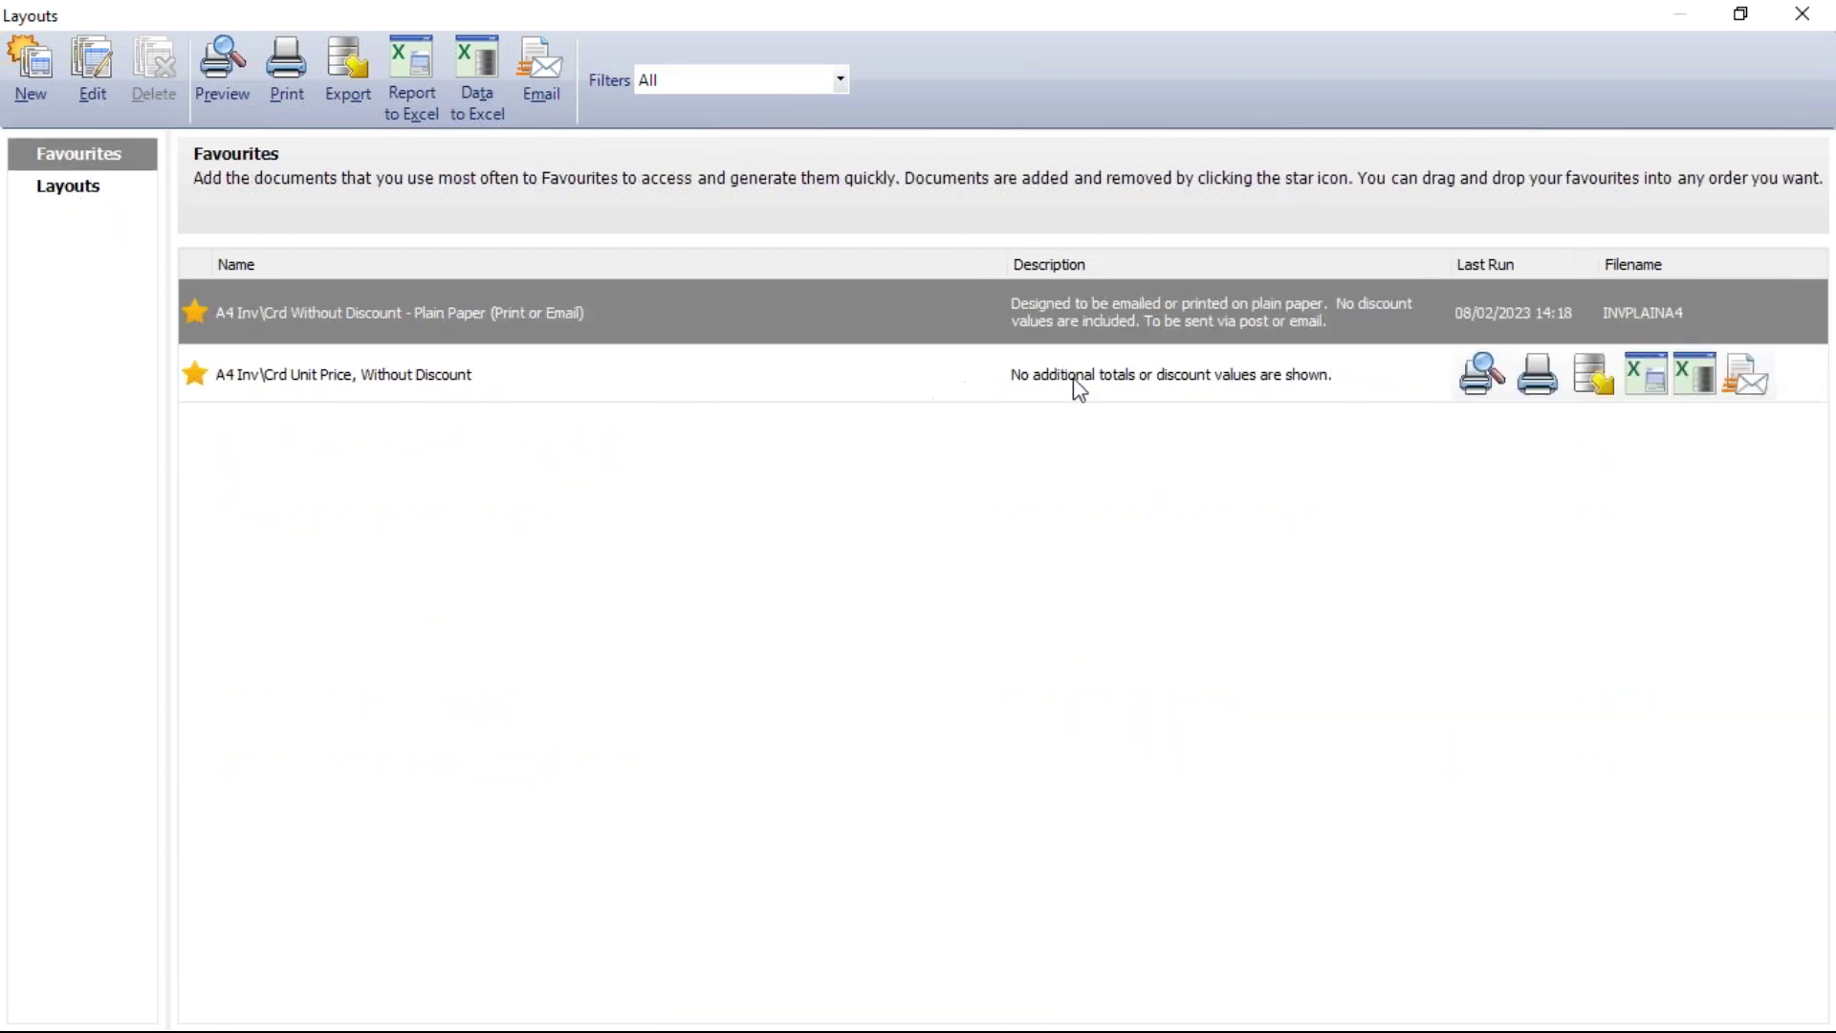
Email the invoices with "A4 Inv\Crd Unit Price, Without Discount" as a PDF attachment through Microsoft Outlook, without applying email settings
click(334, 378)
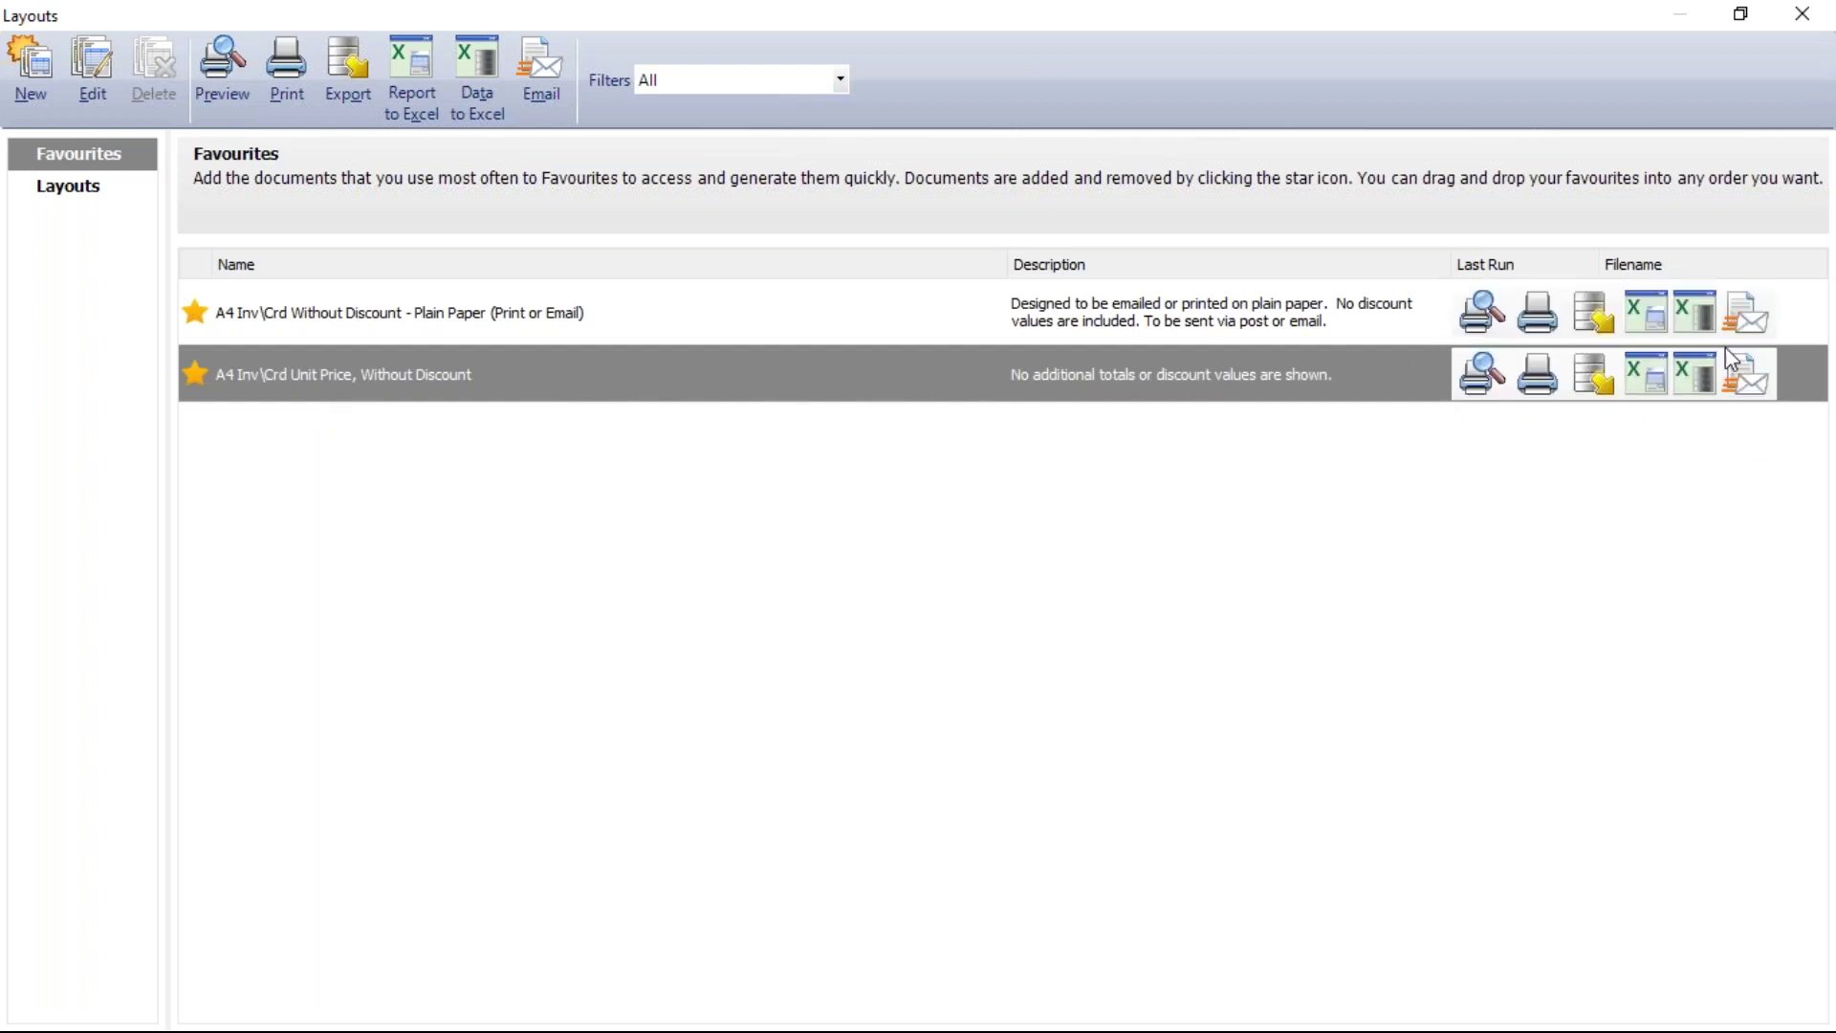
click(1746, 373)
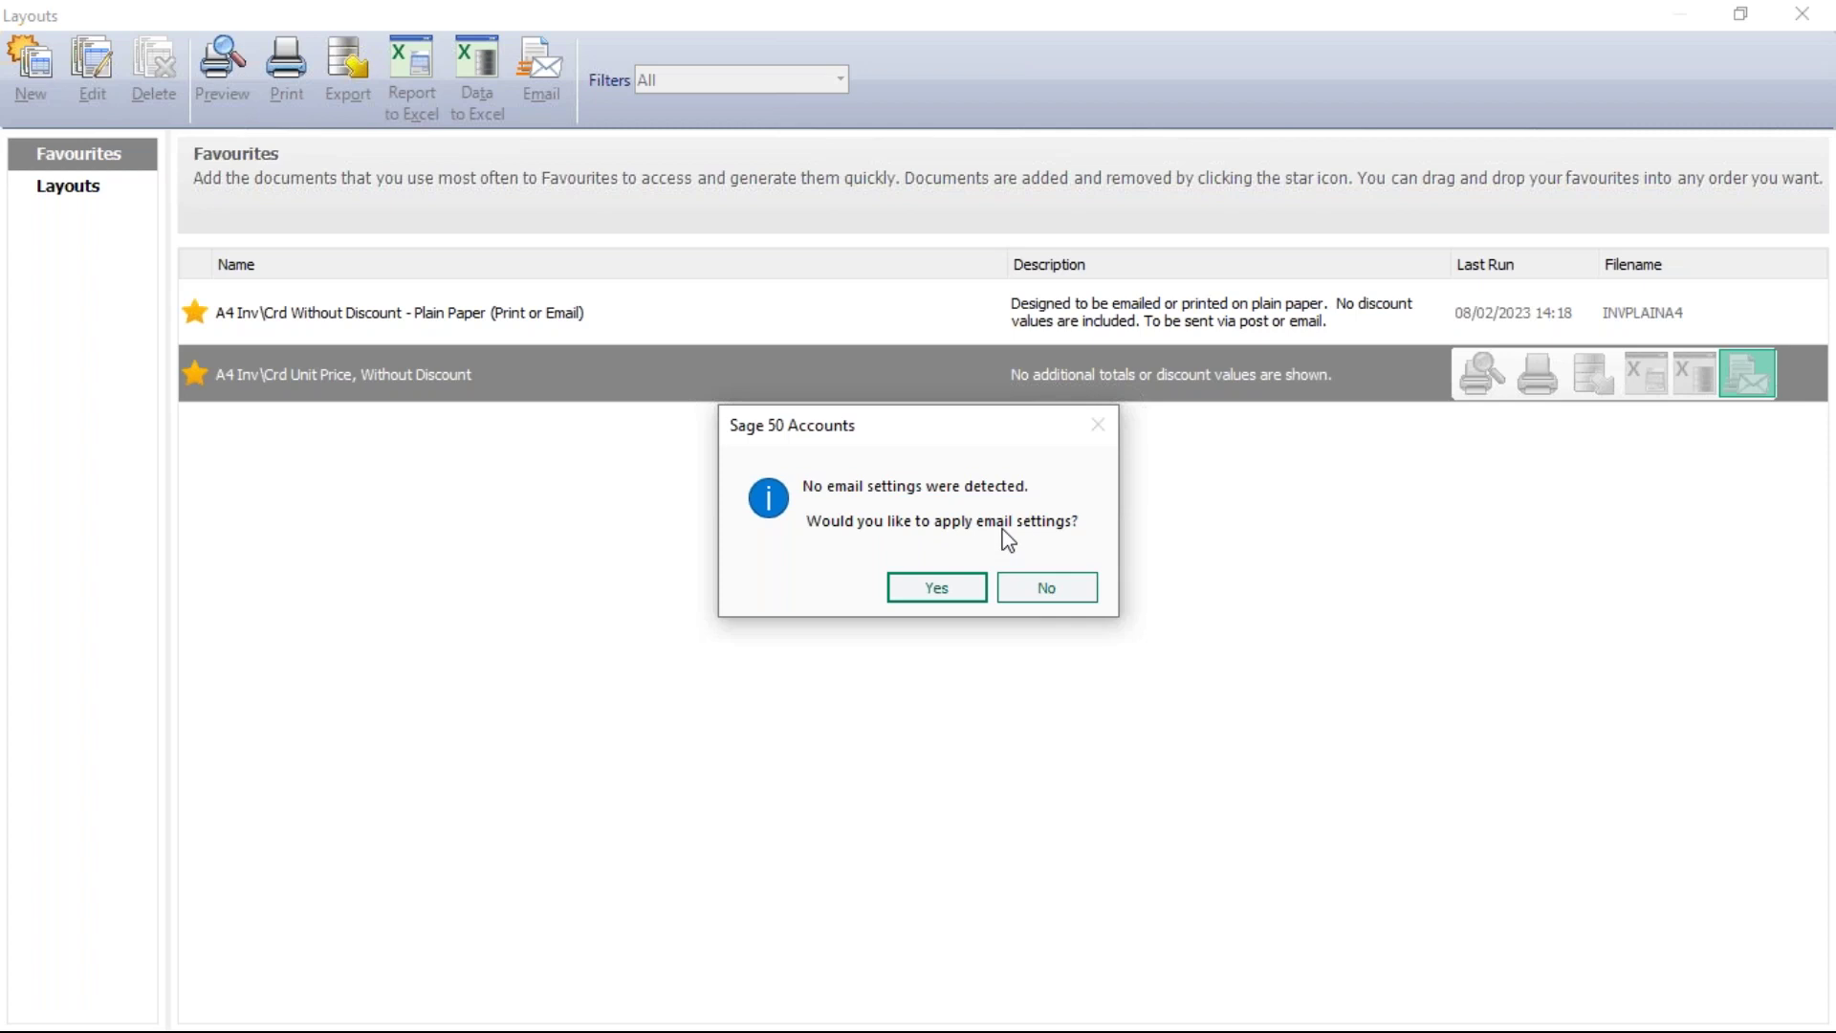
click(1044, 592)
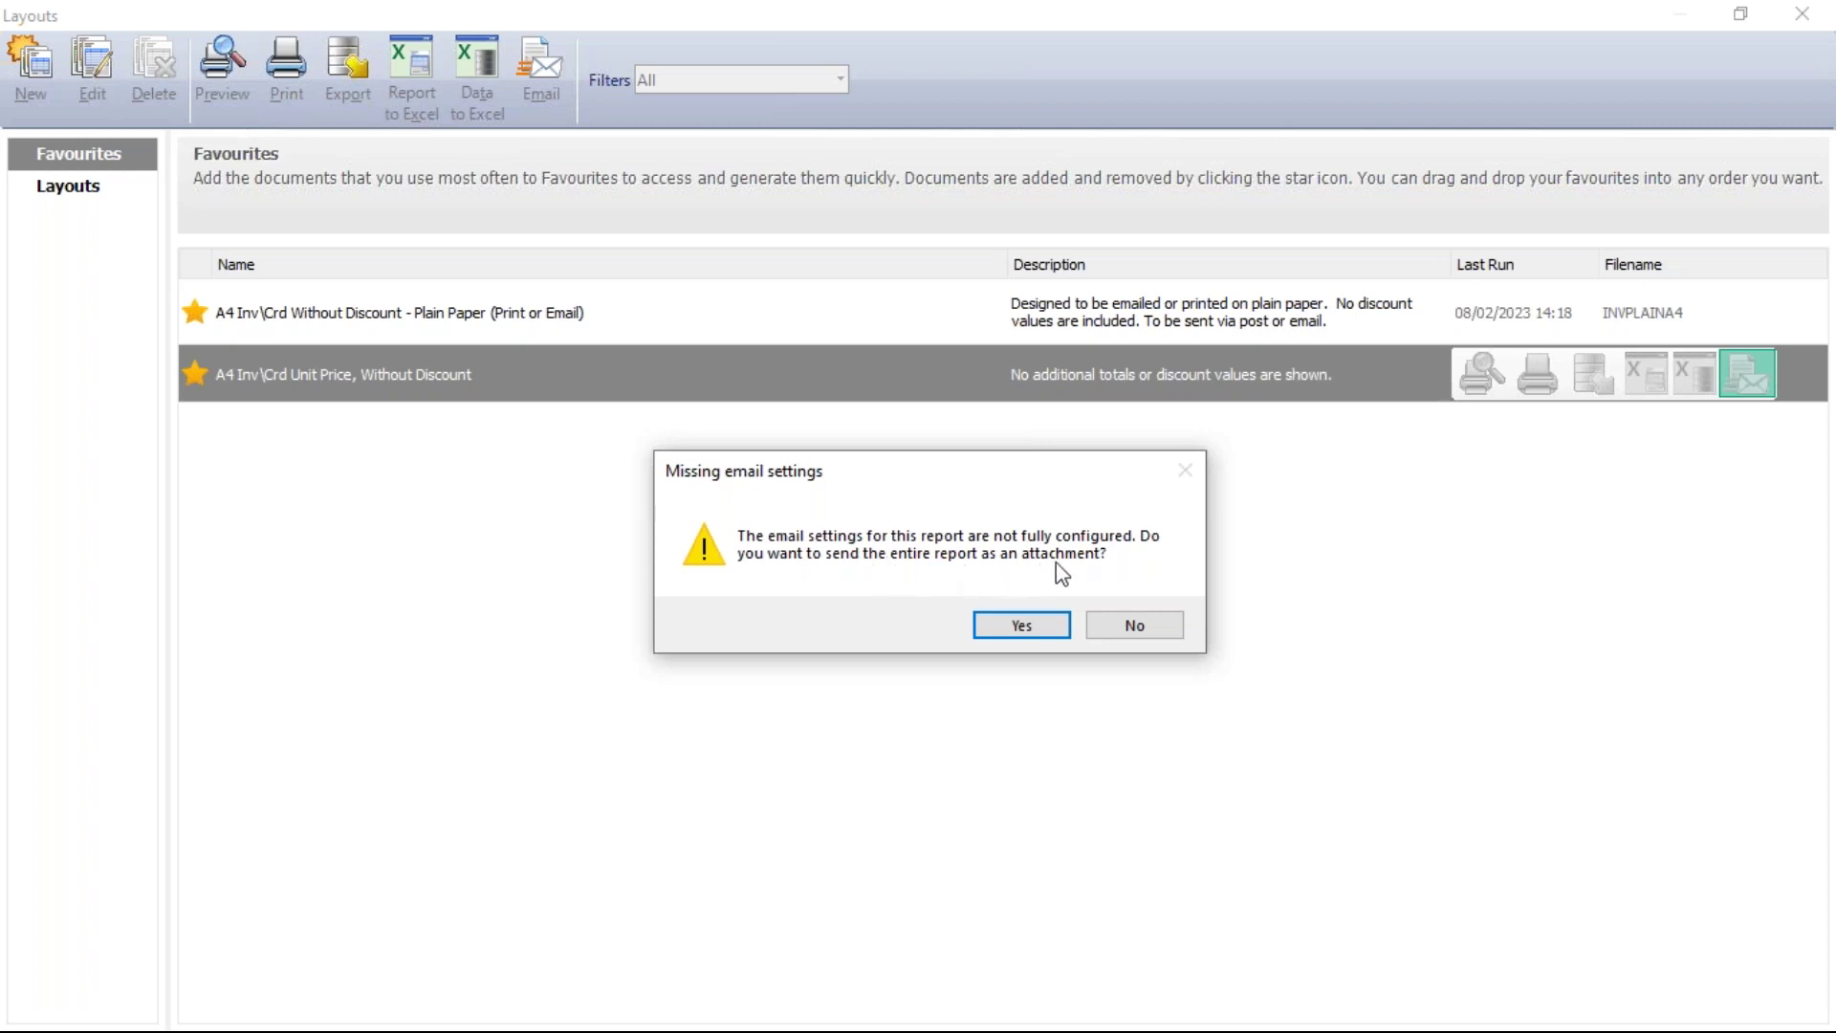
click(1021, 627)
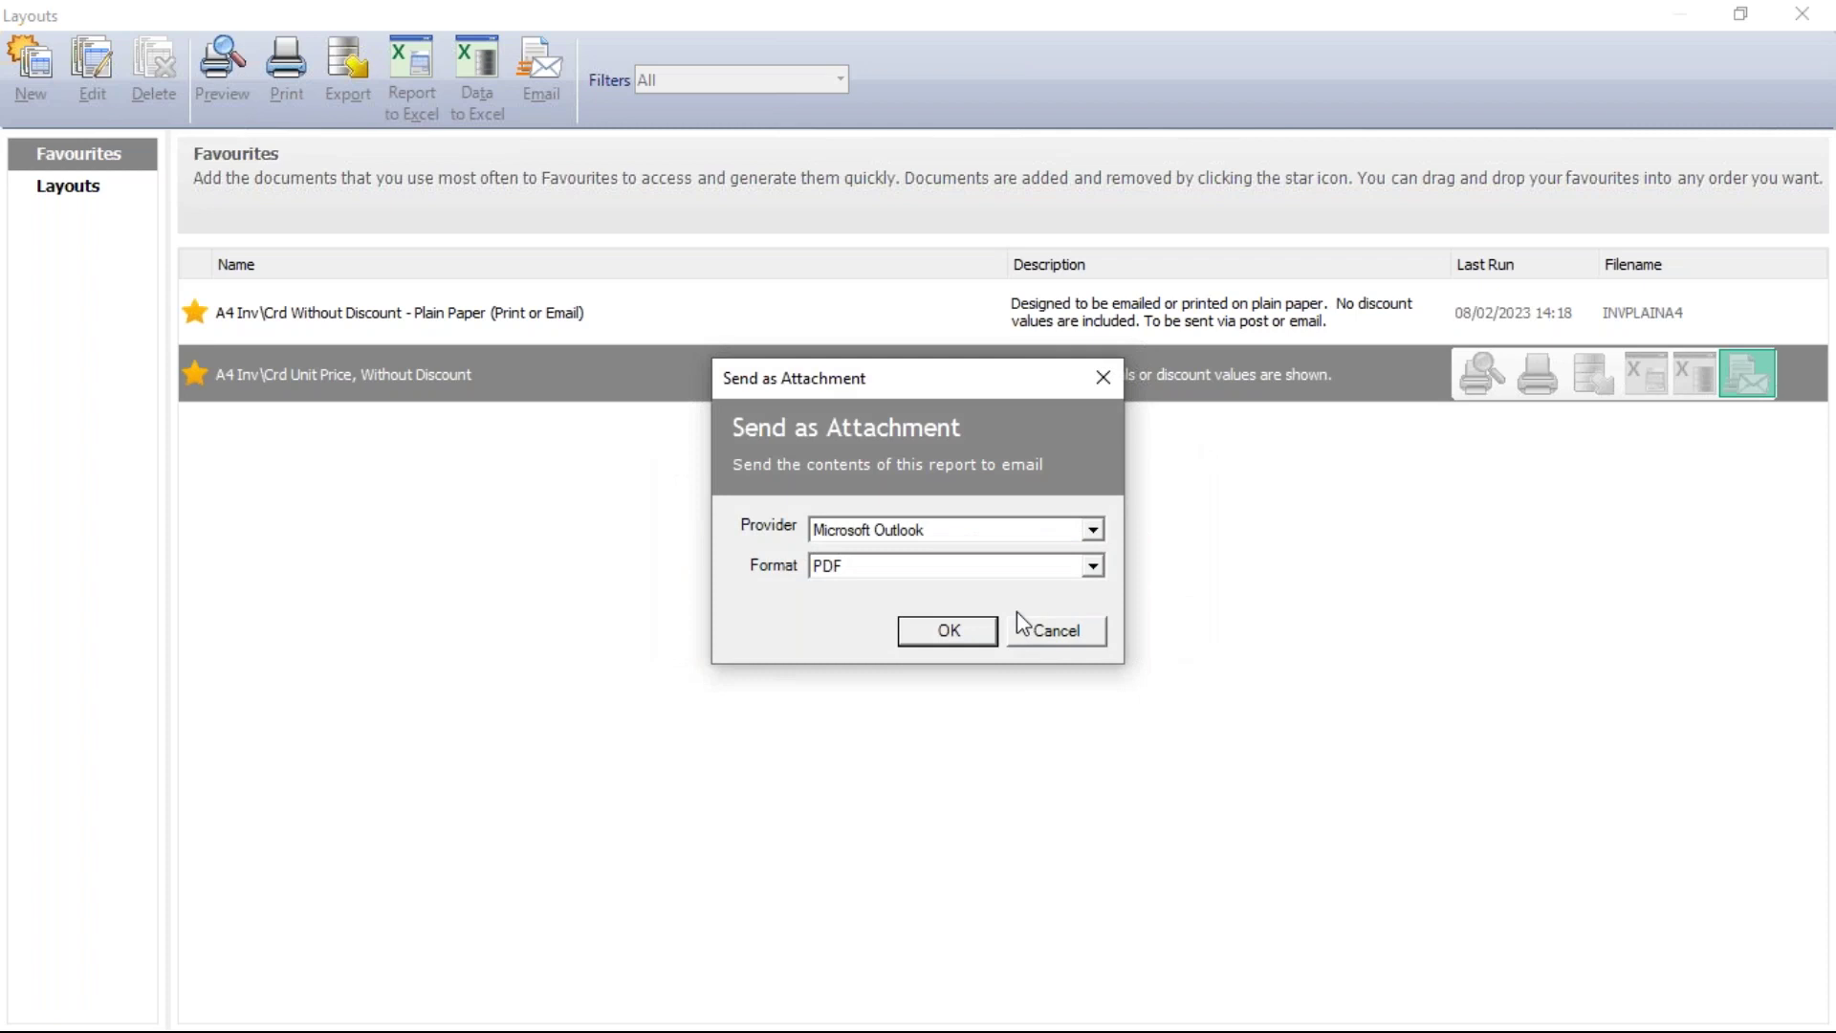
click(953, 635)
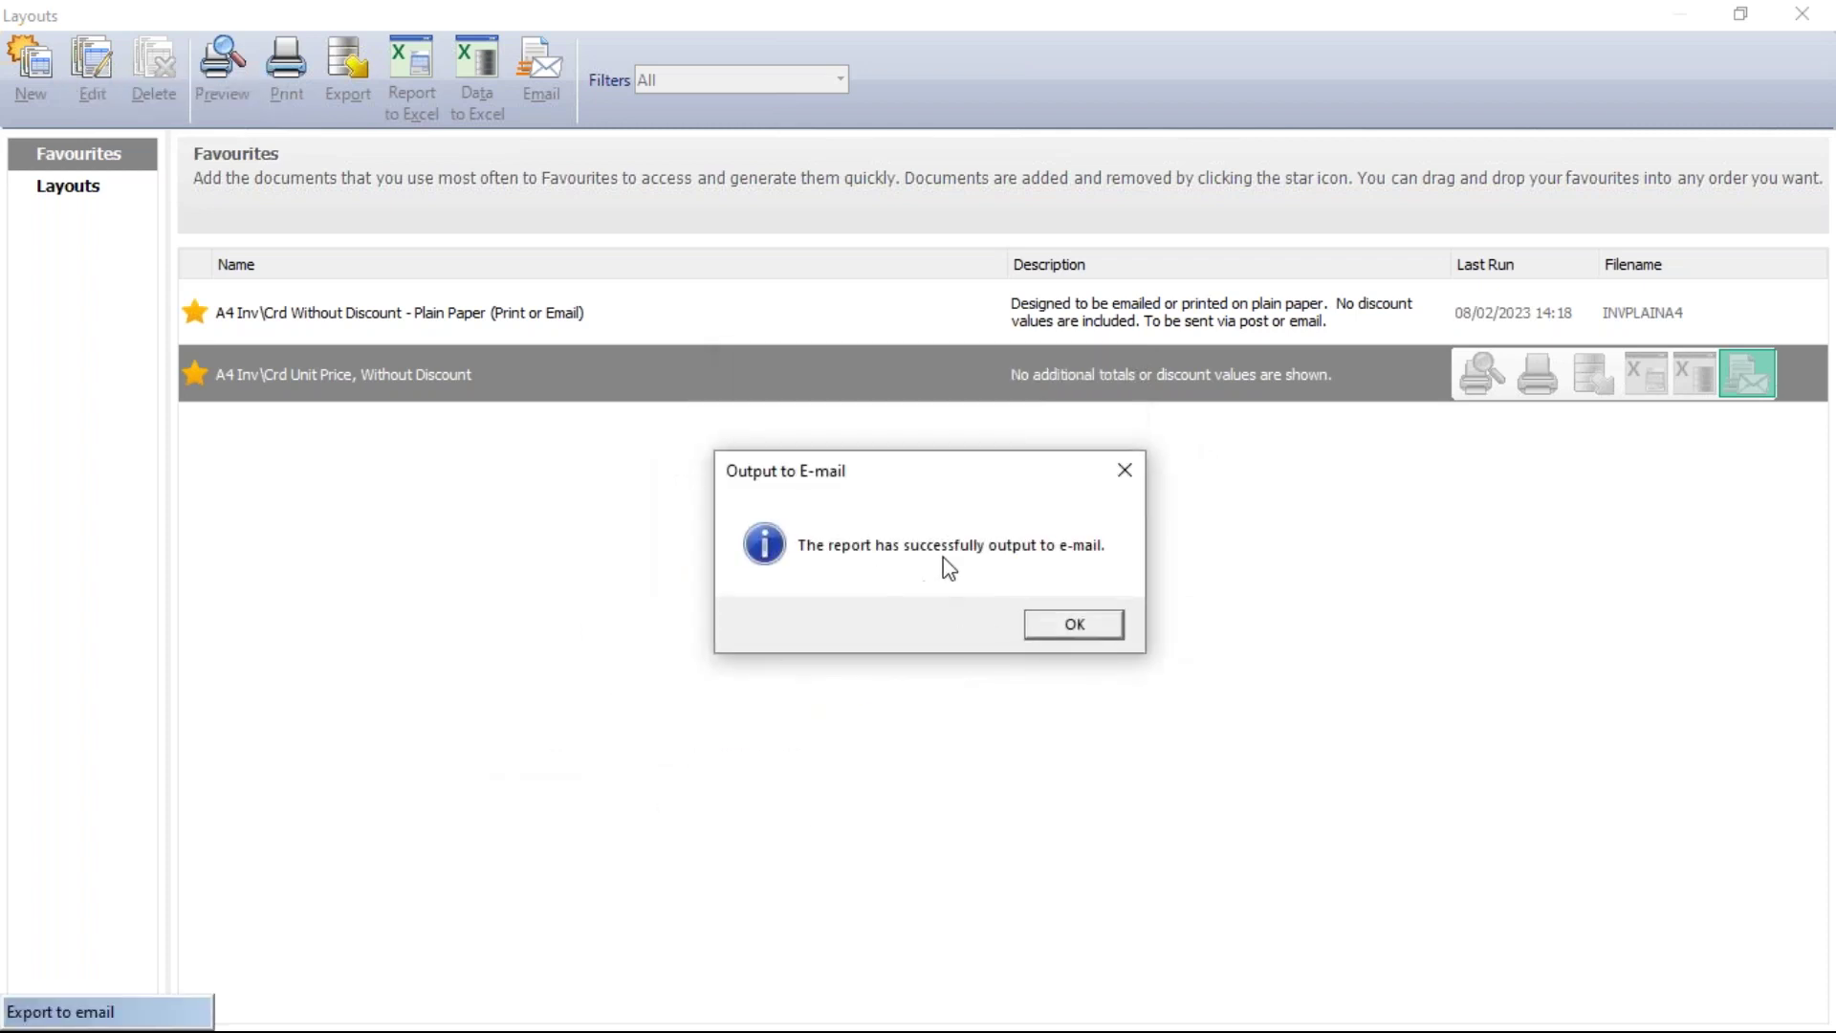
click(1076, 629)
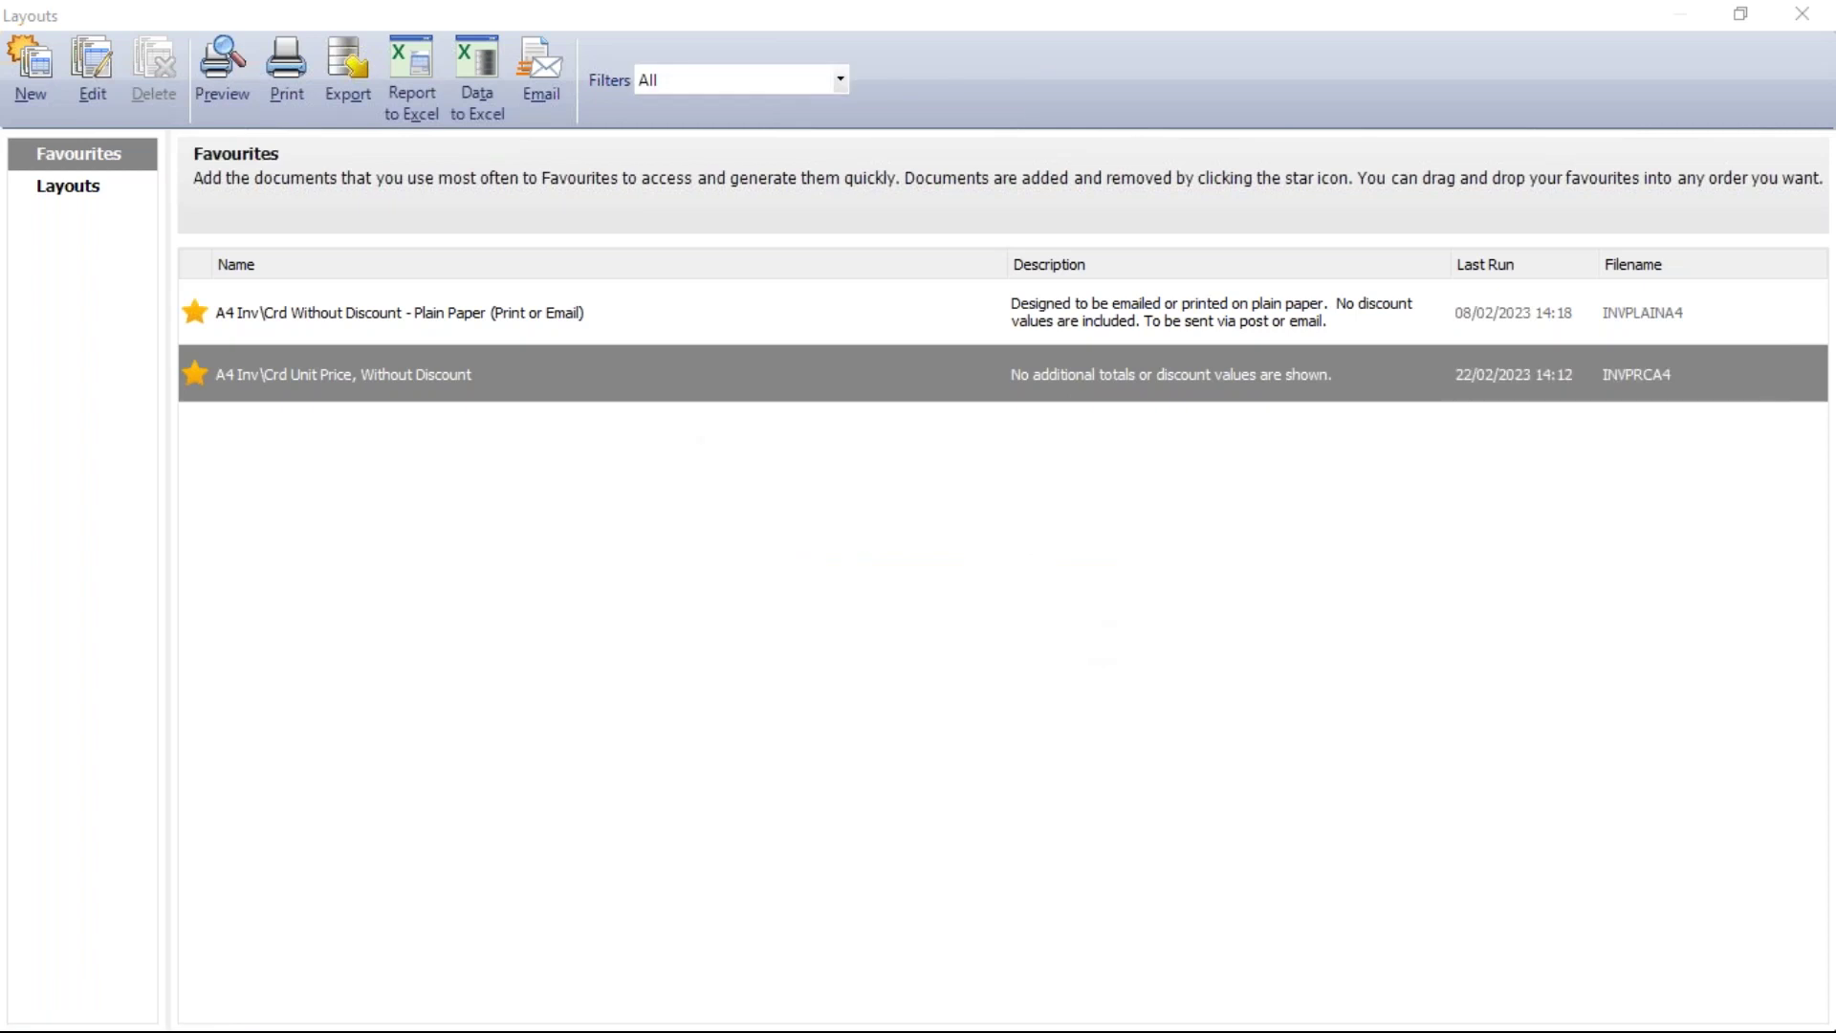
key(alt+F4)
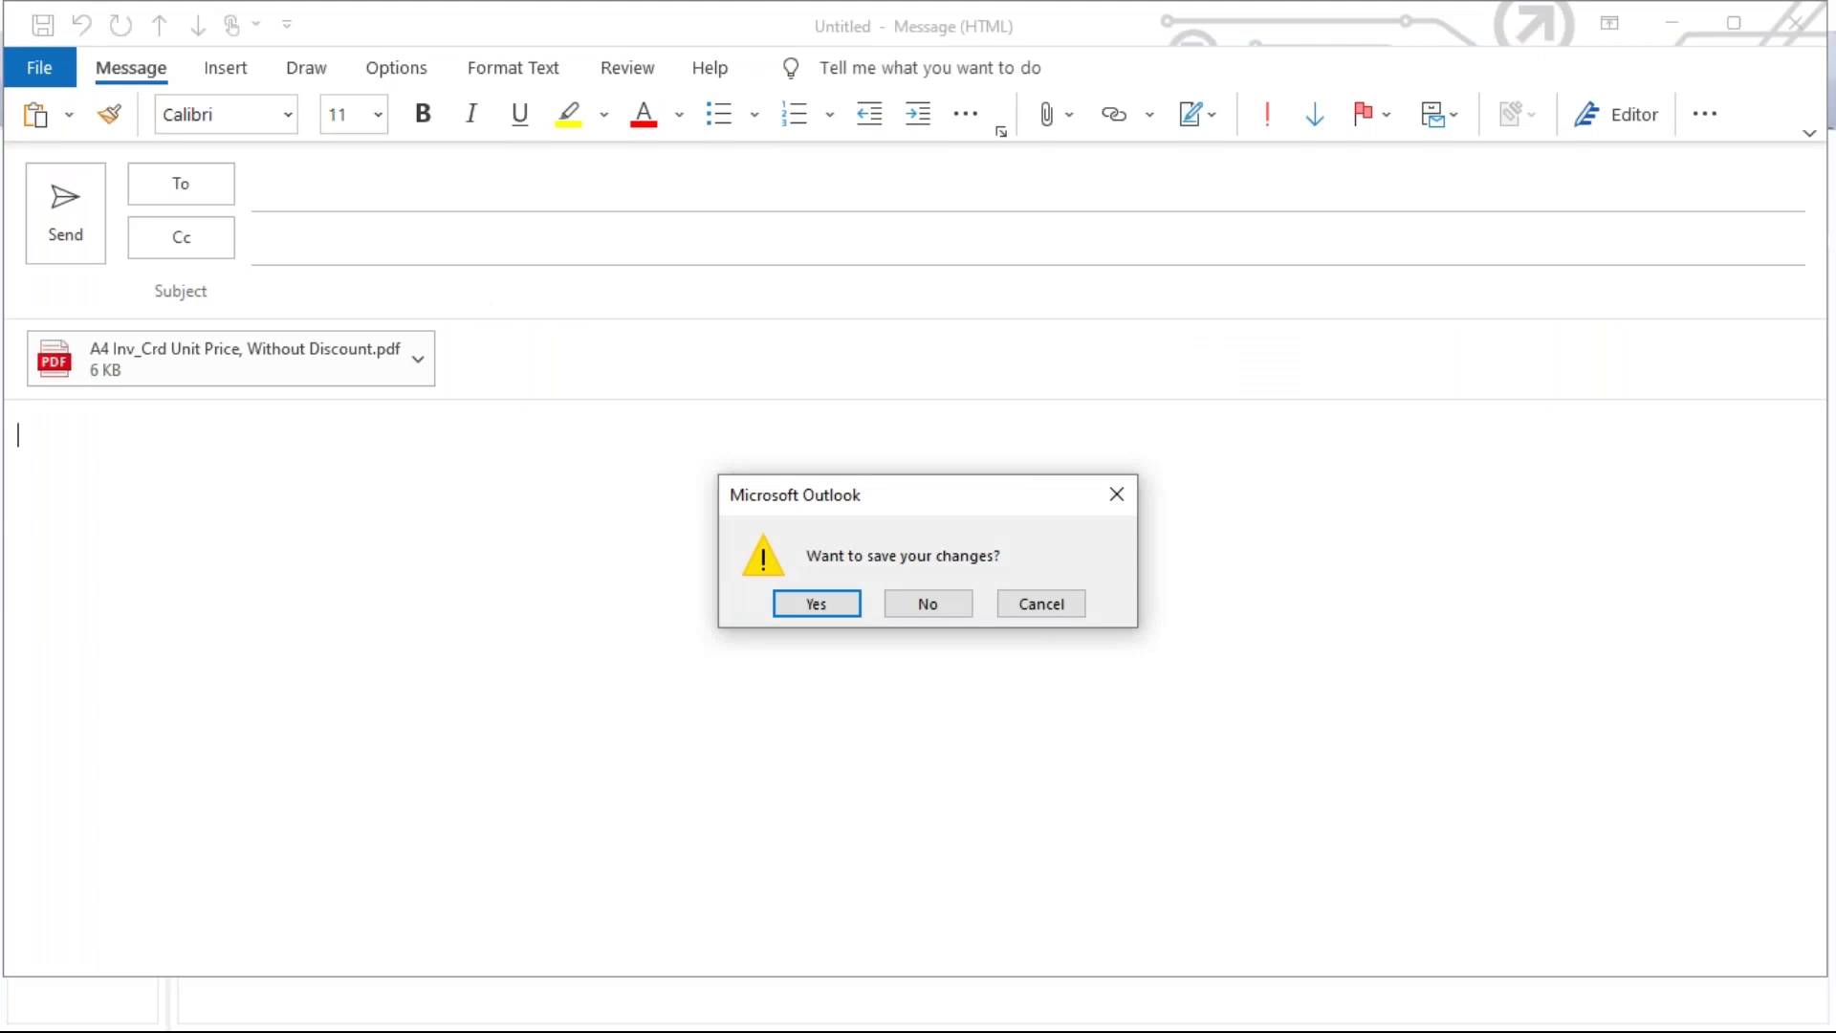
key(super+d)
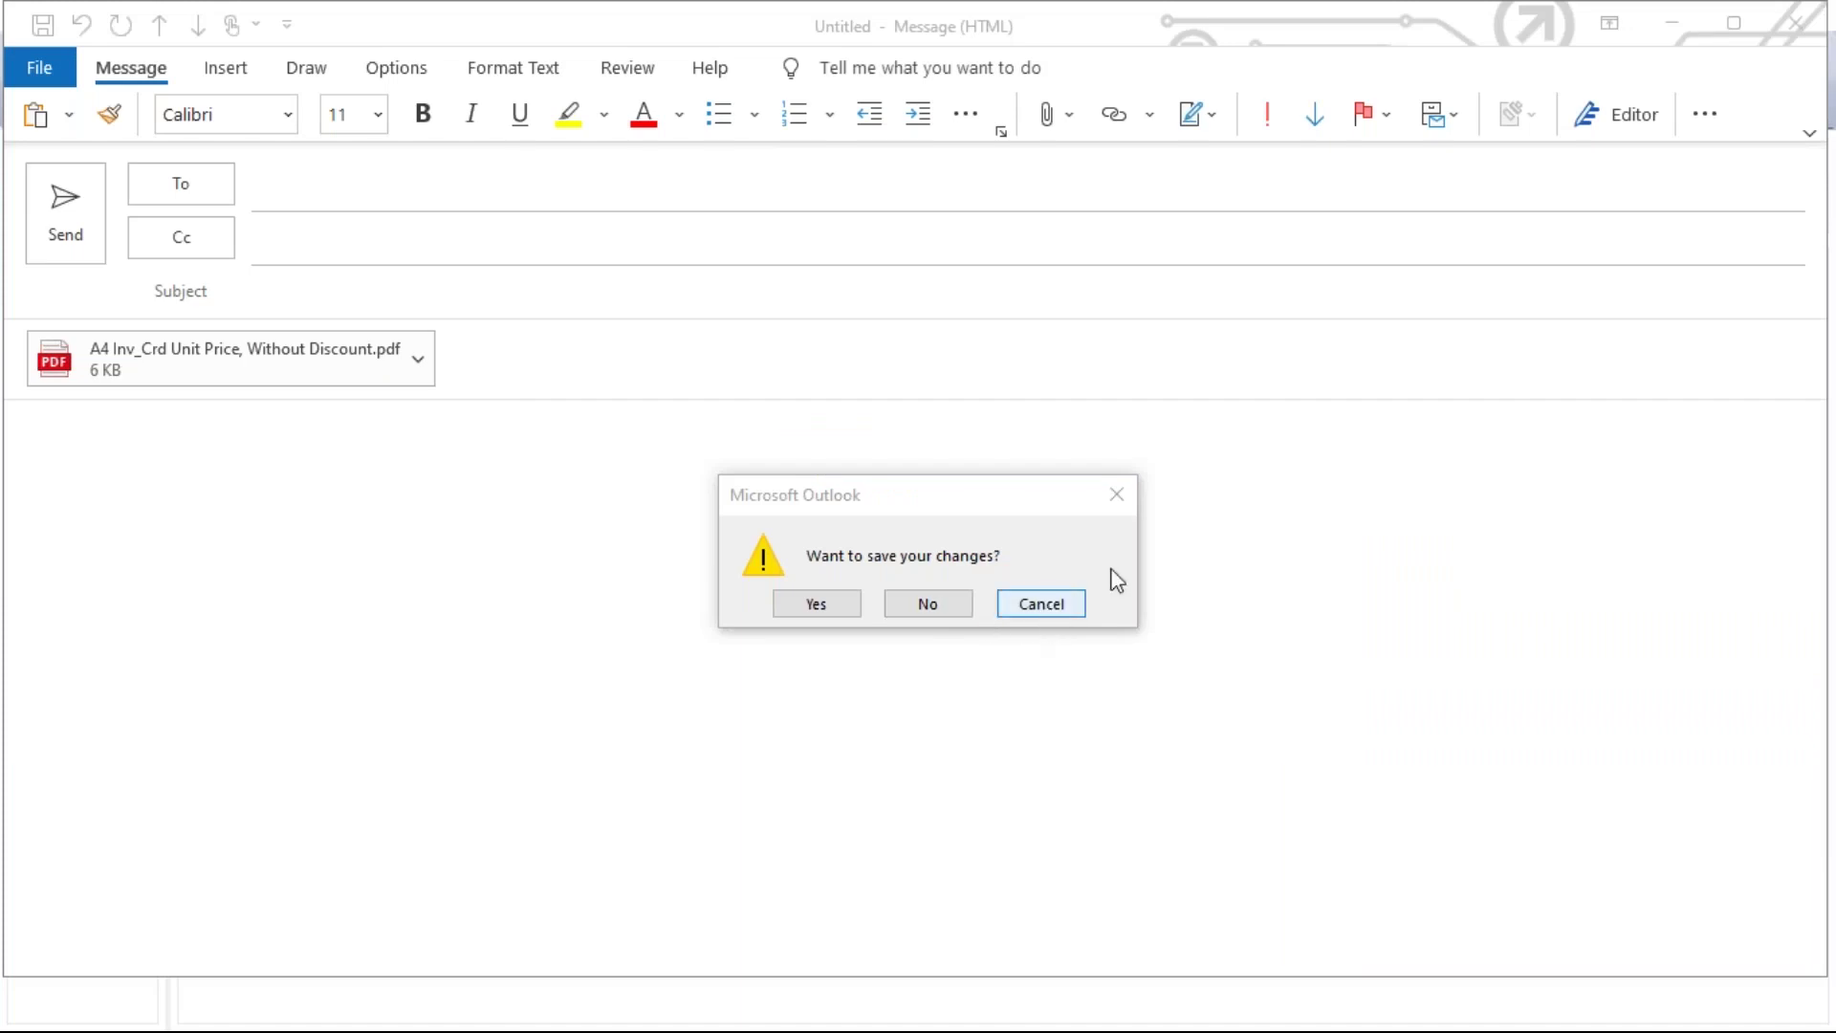
click(1375, 541)
click(1041, 604)
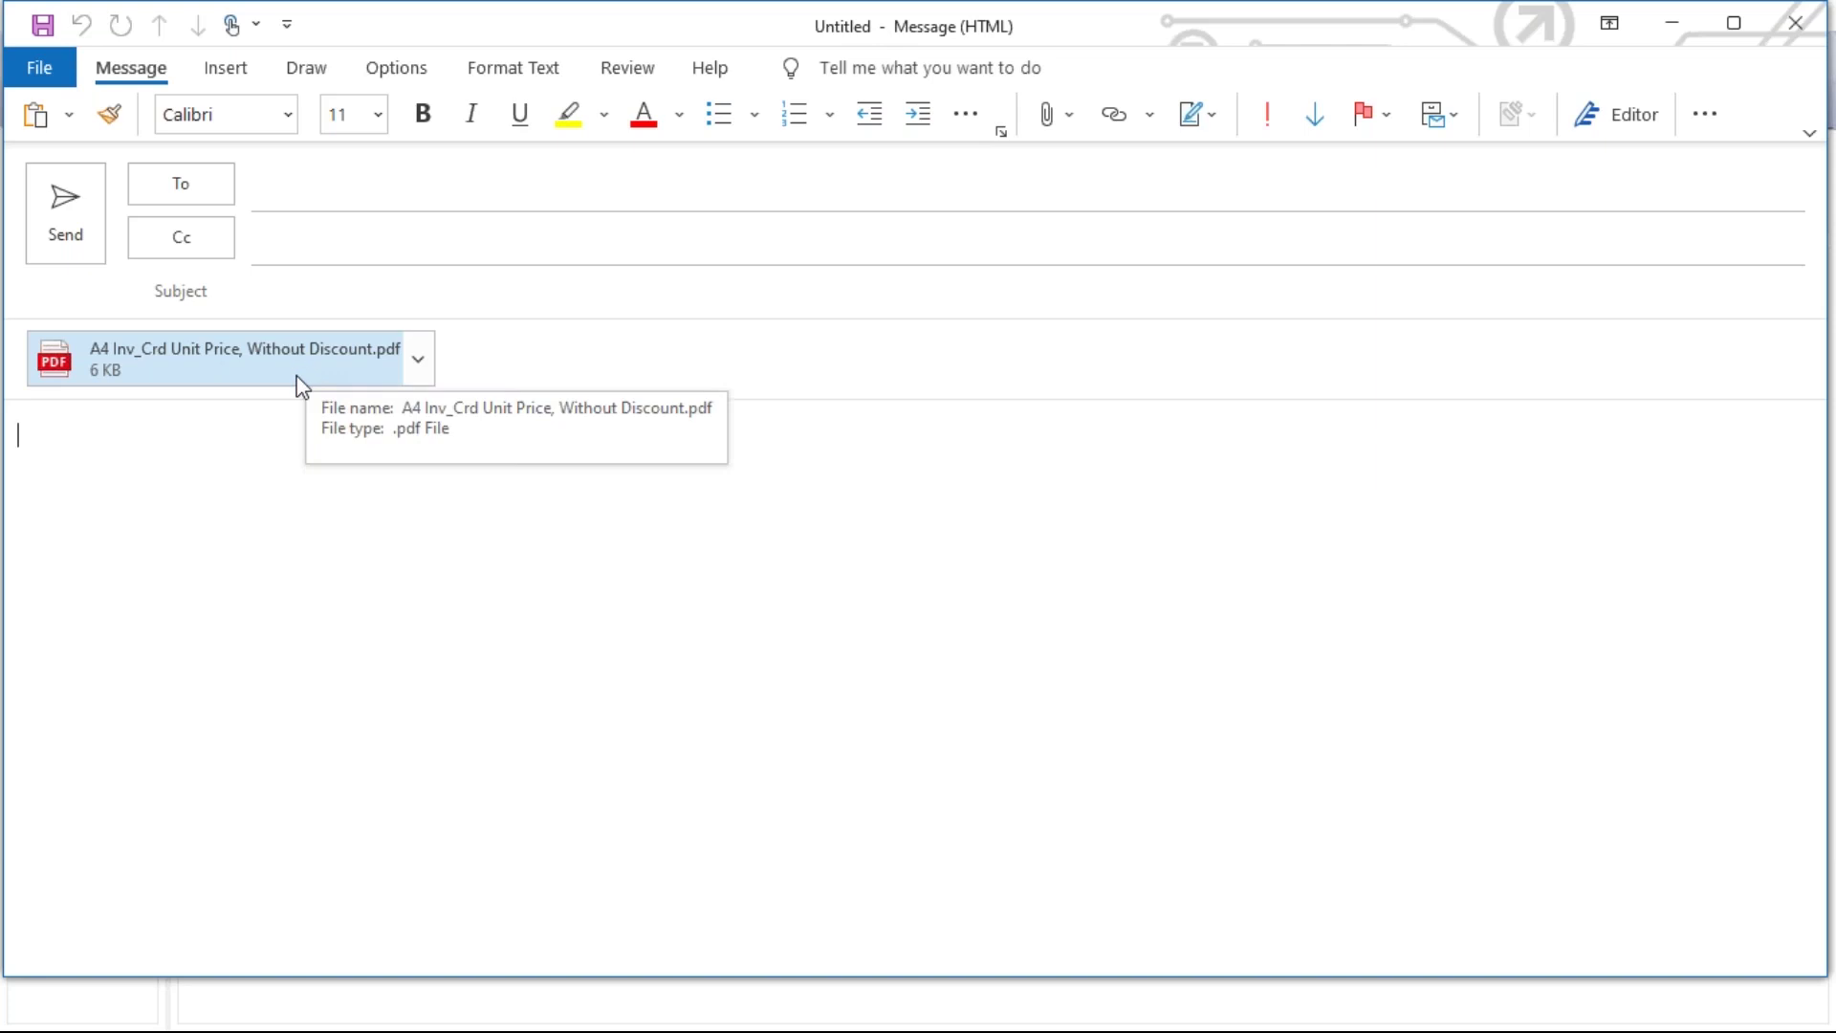
Open the PDF attached to the Outlook draft and examine the invoices on both pages
click(357, 361)
click(418, 359)
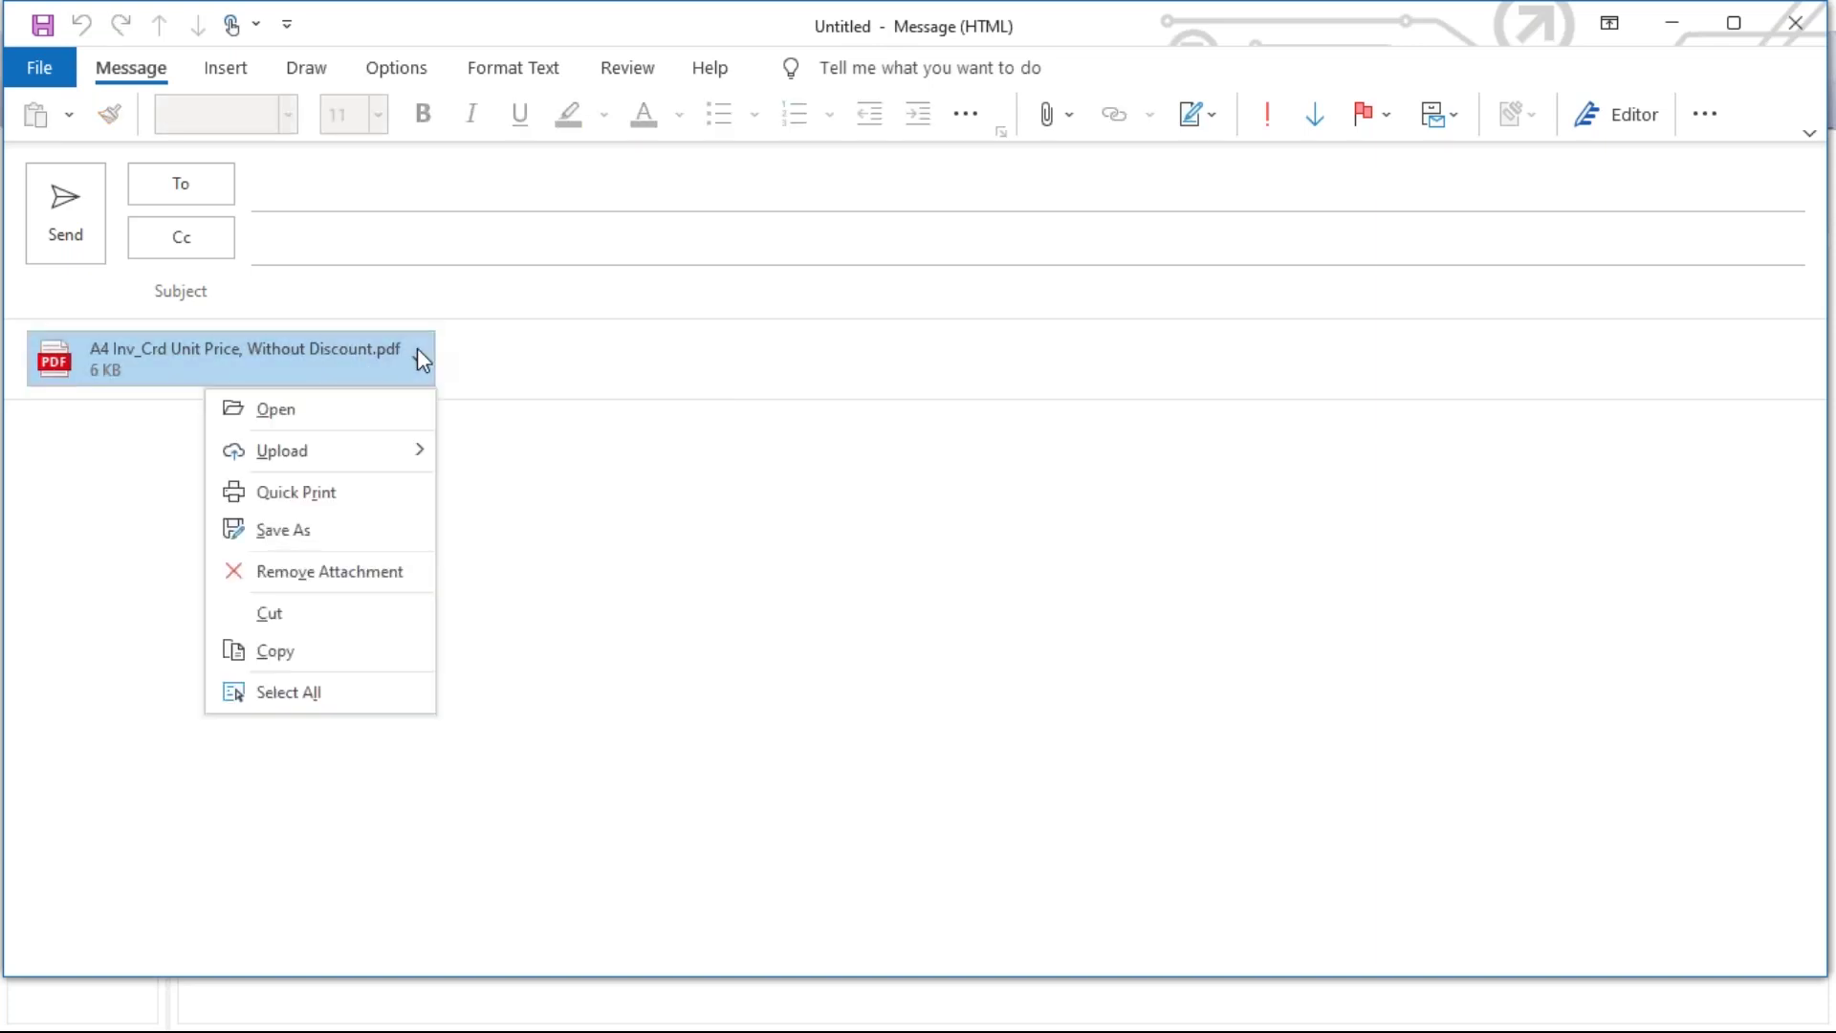
click(287, 407)
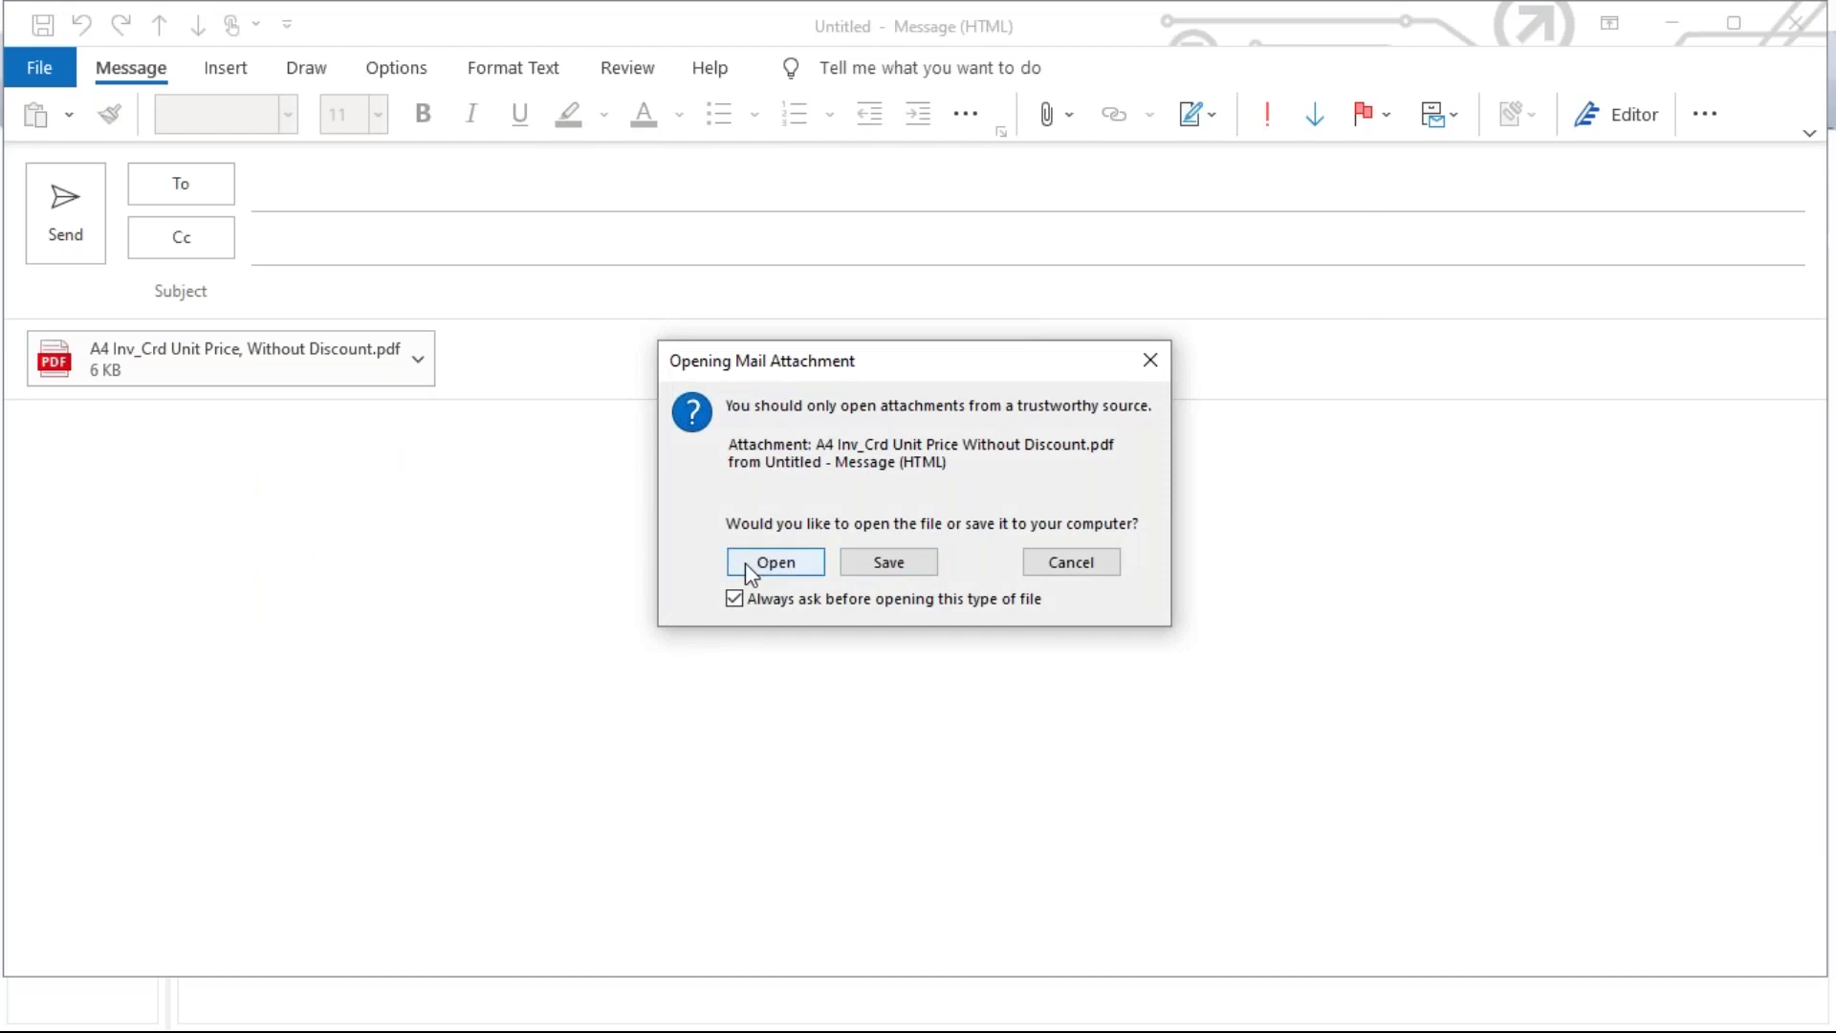
click(746, 562)
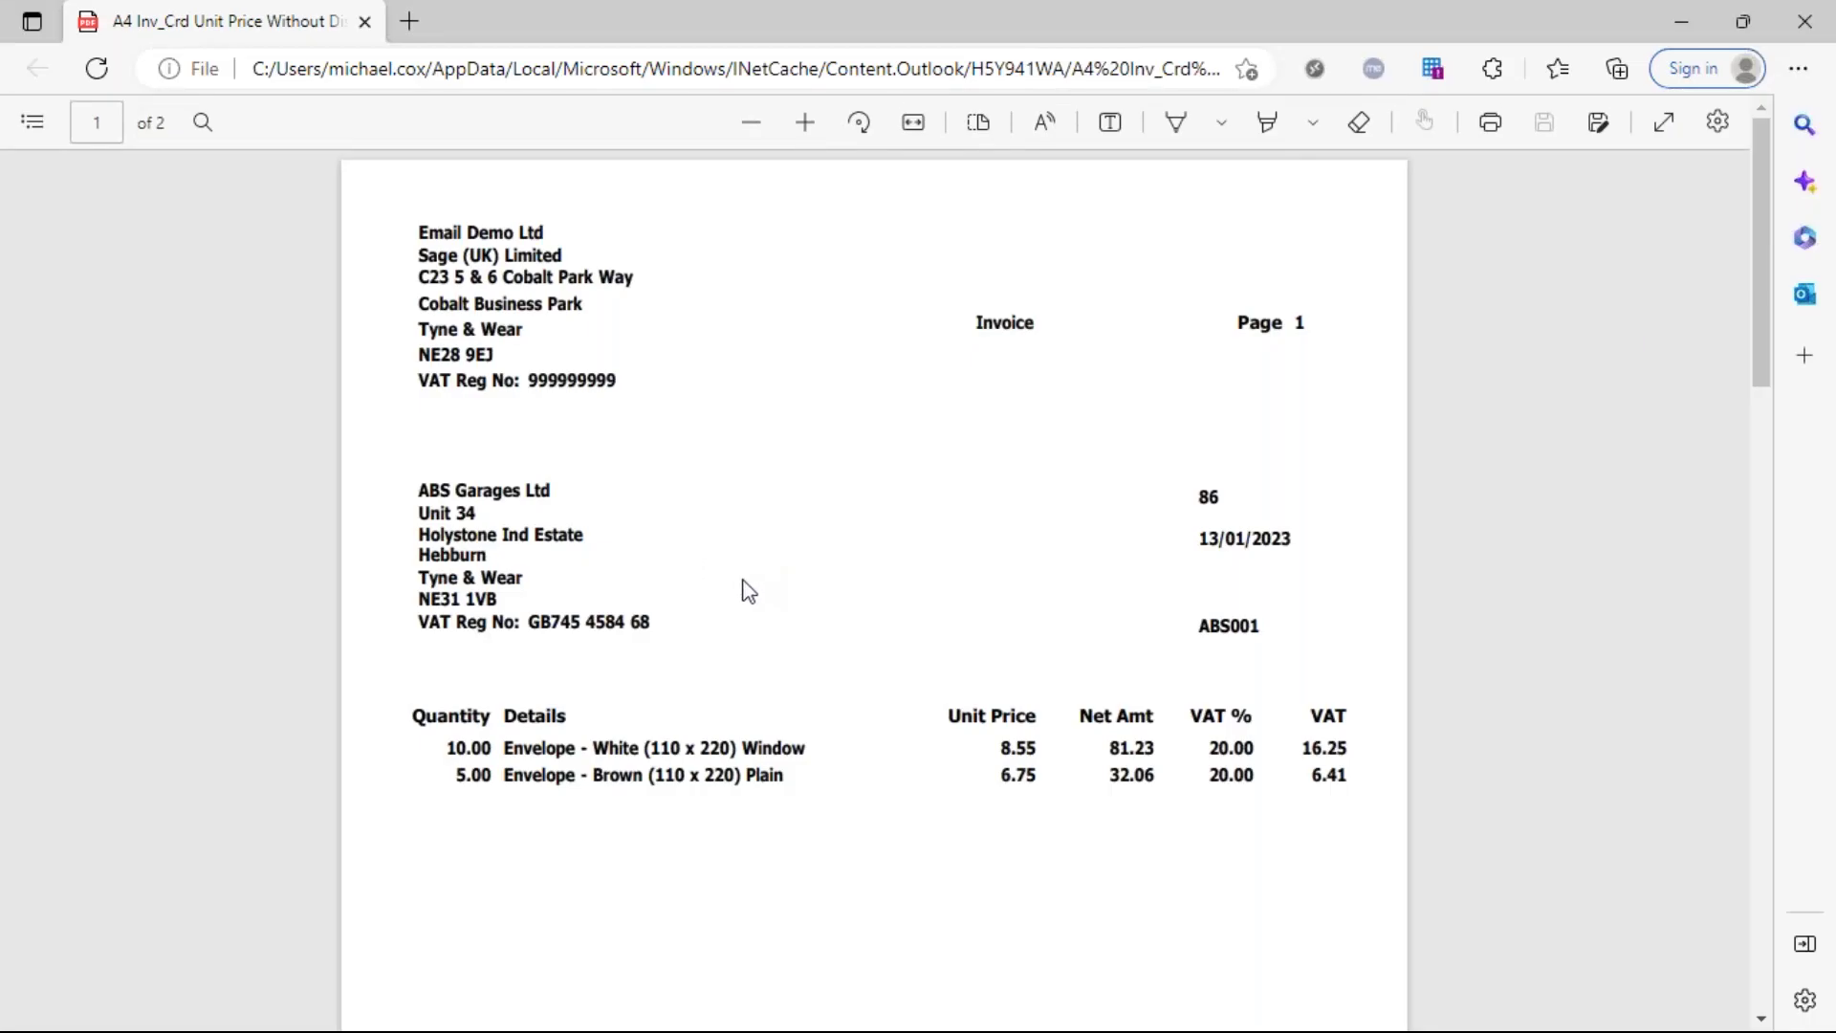
scroll(947, 581, down, 5)
scroll(947, 581, down, 10)
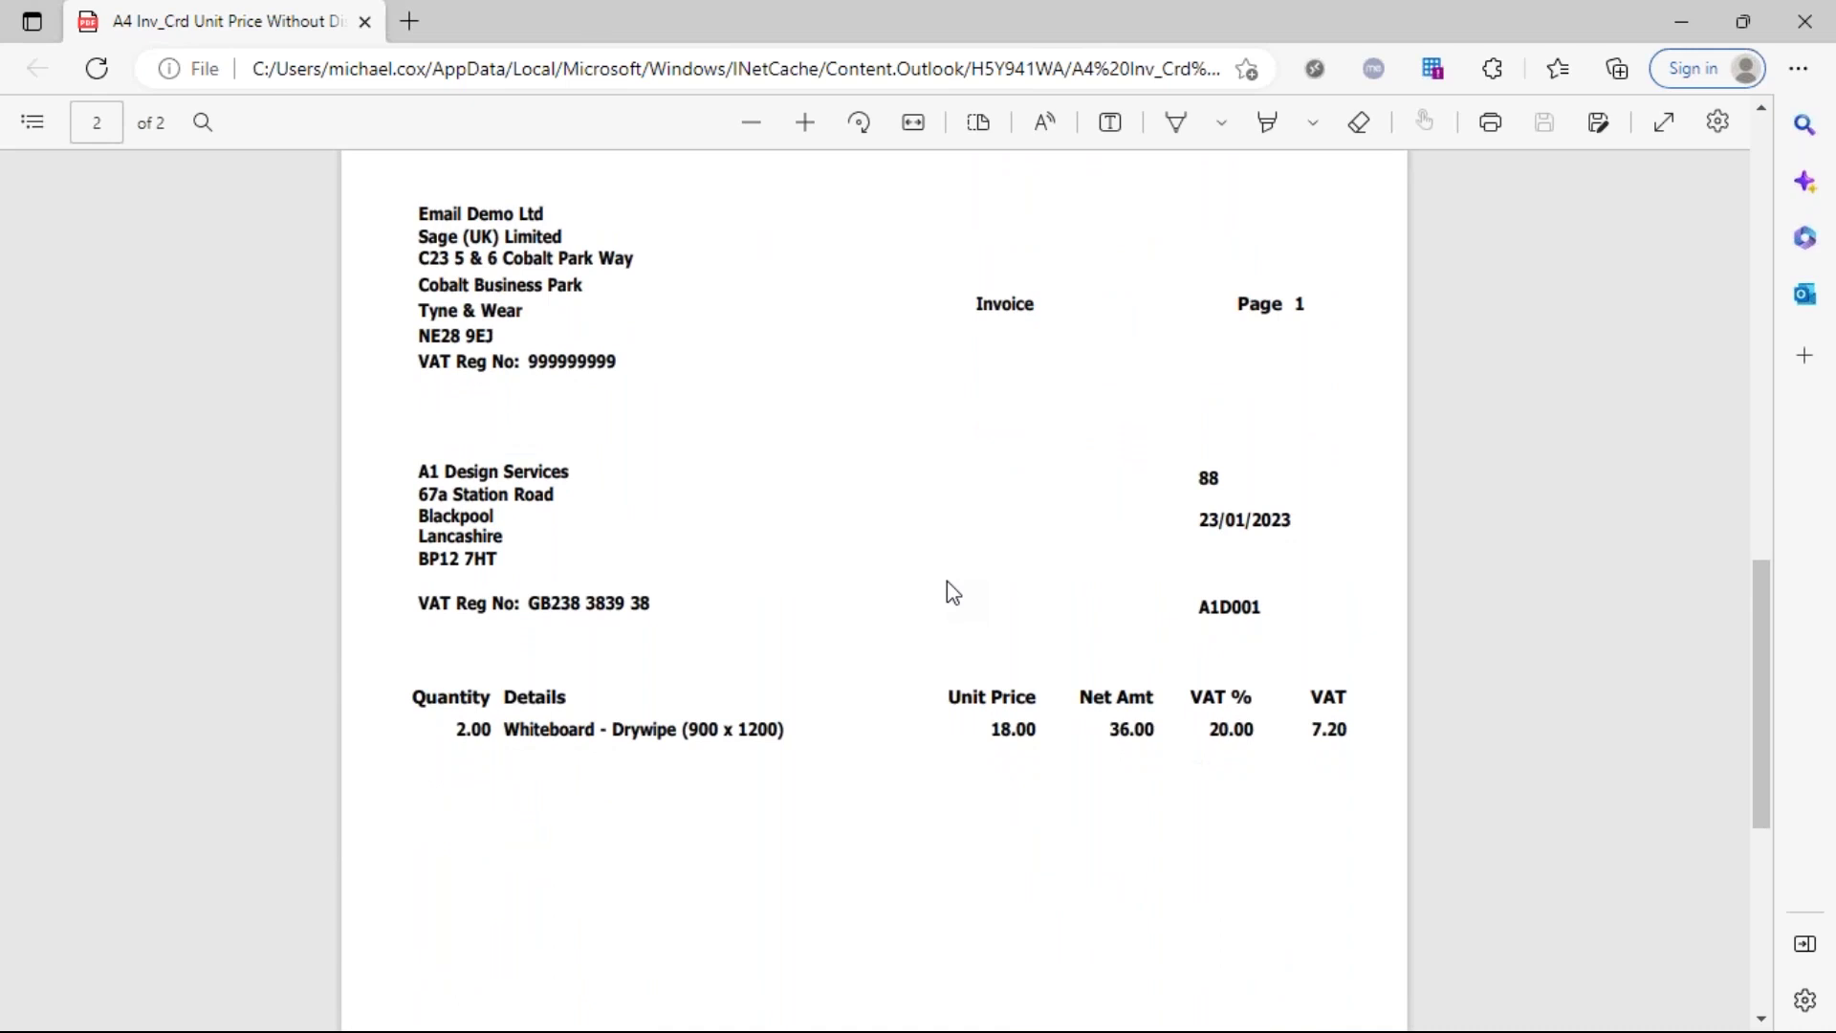
scroll(947, 582, up, 10)
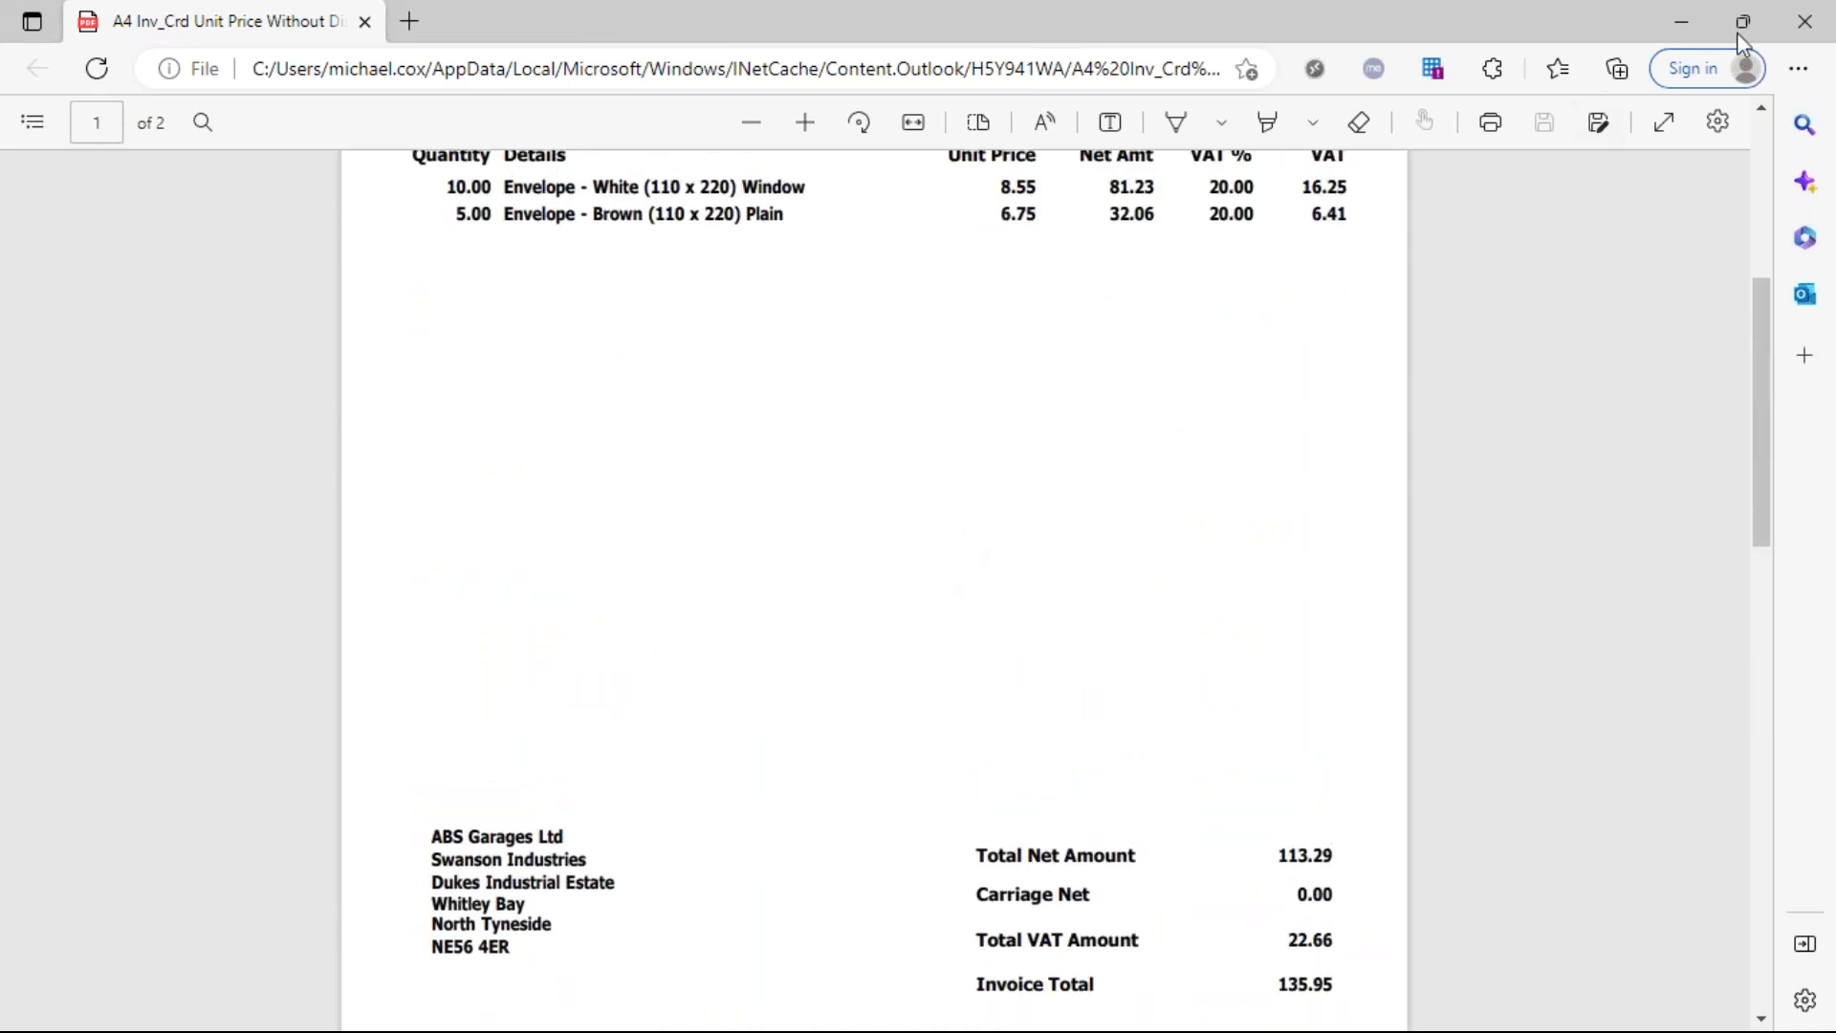
Close the invoice PDF and discard the untitled Outlook draft without saving it
click(1815, 17)
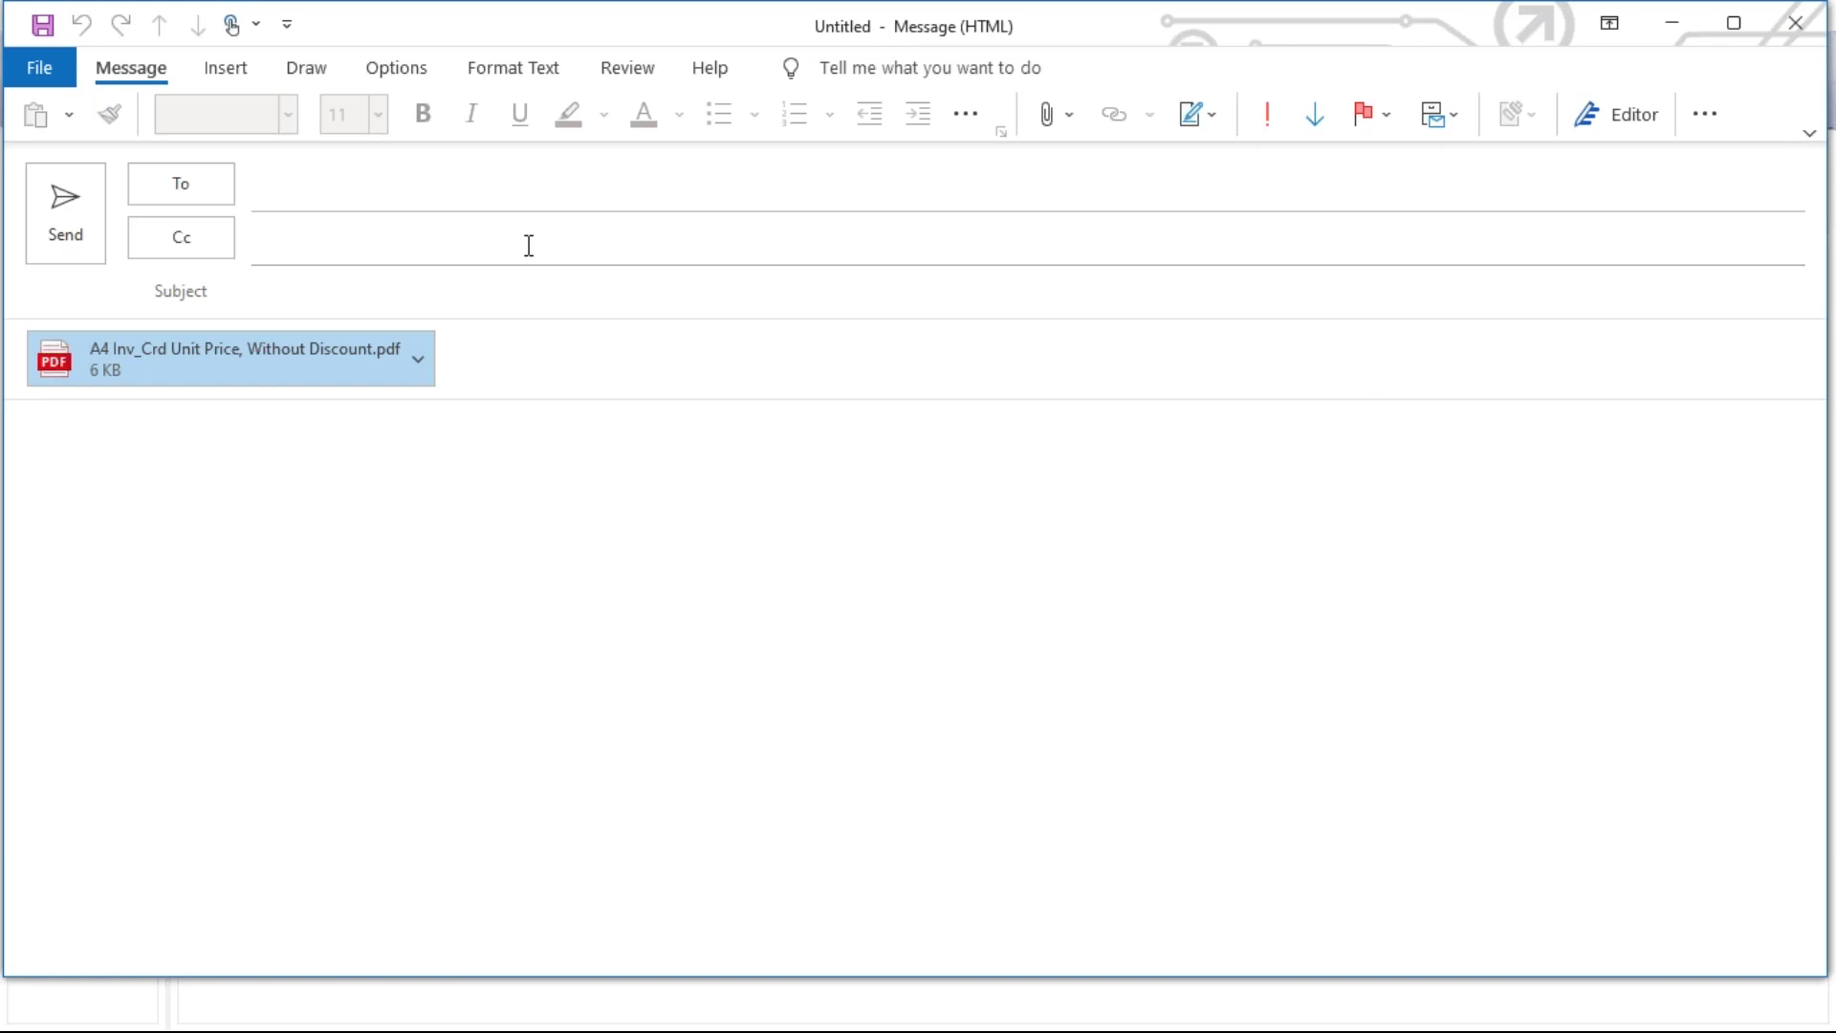
click(1794, 29)
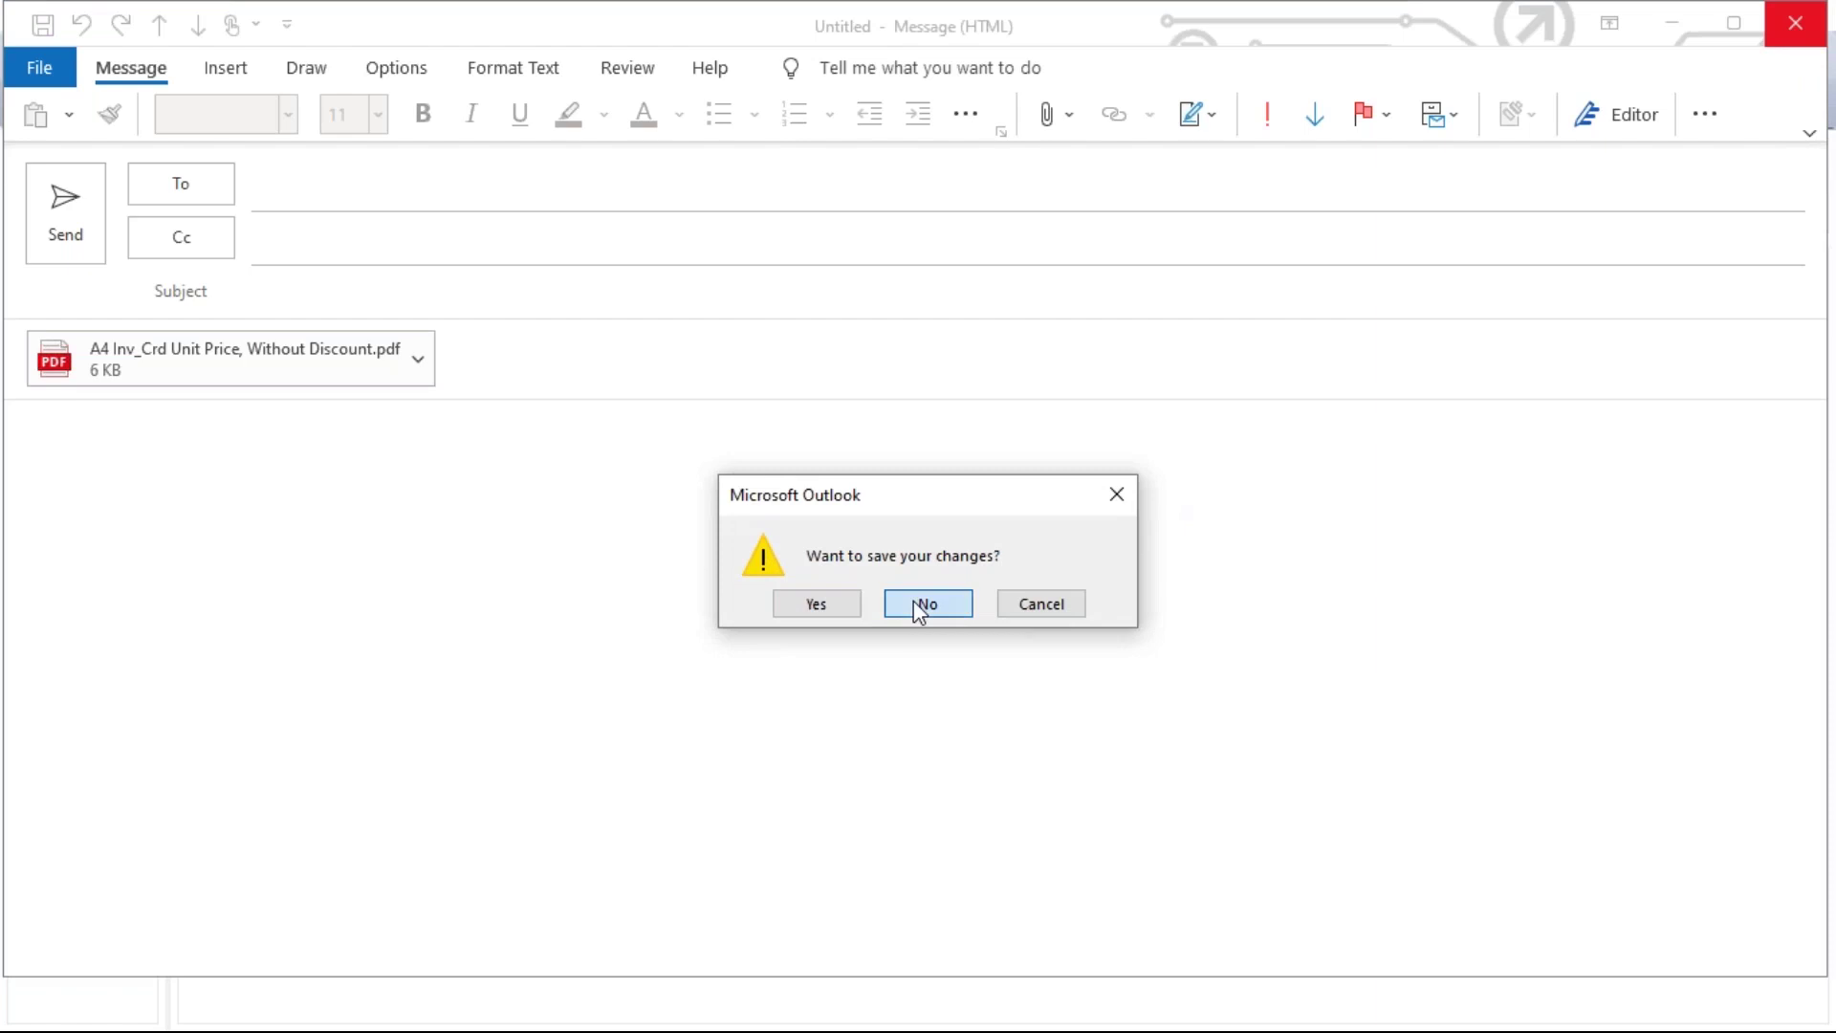
click(918, 605)
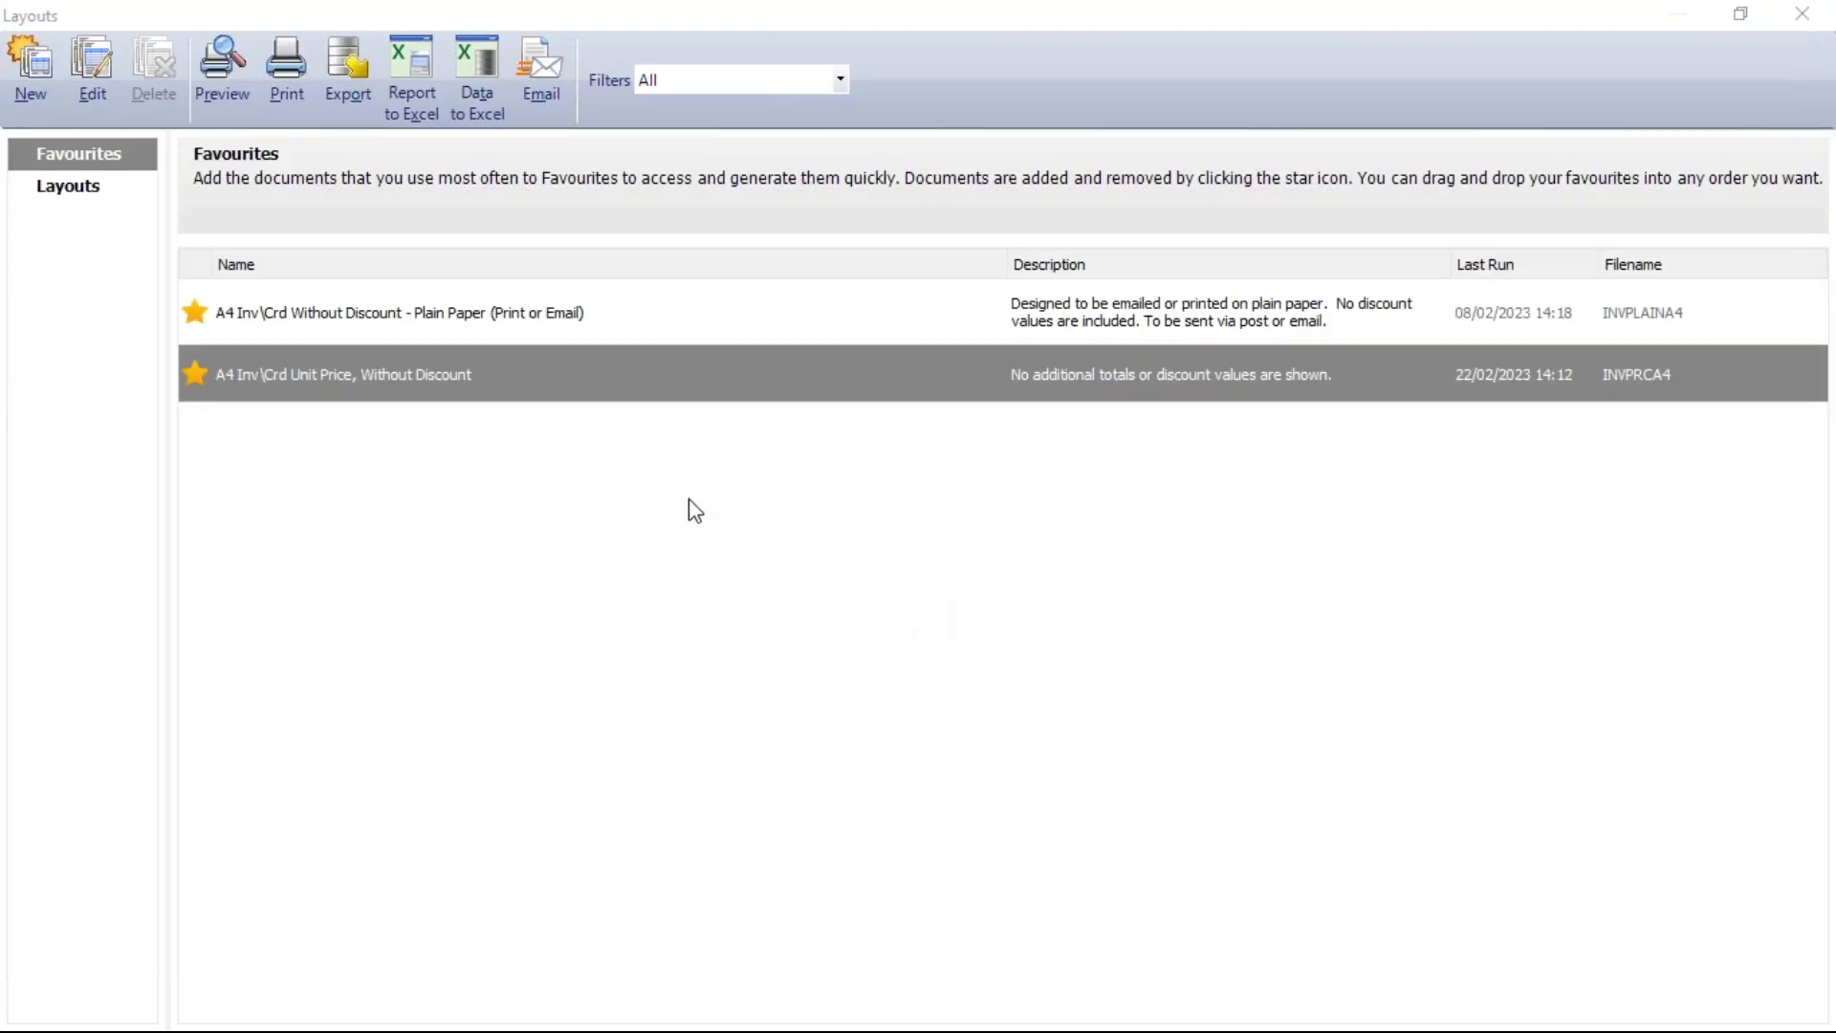
Open "A4 Inv\Crd Unit Price, Without Discount" for editing and set the report name to the owner's first name plus "s Invoice Layout"
mouse_move(358, 397)
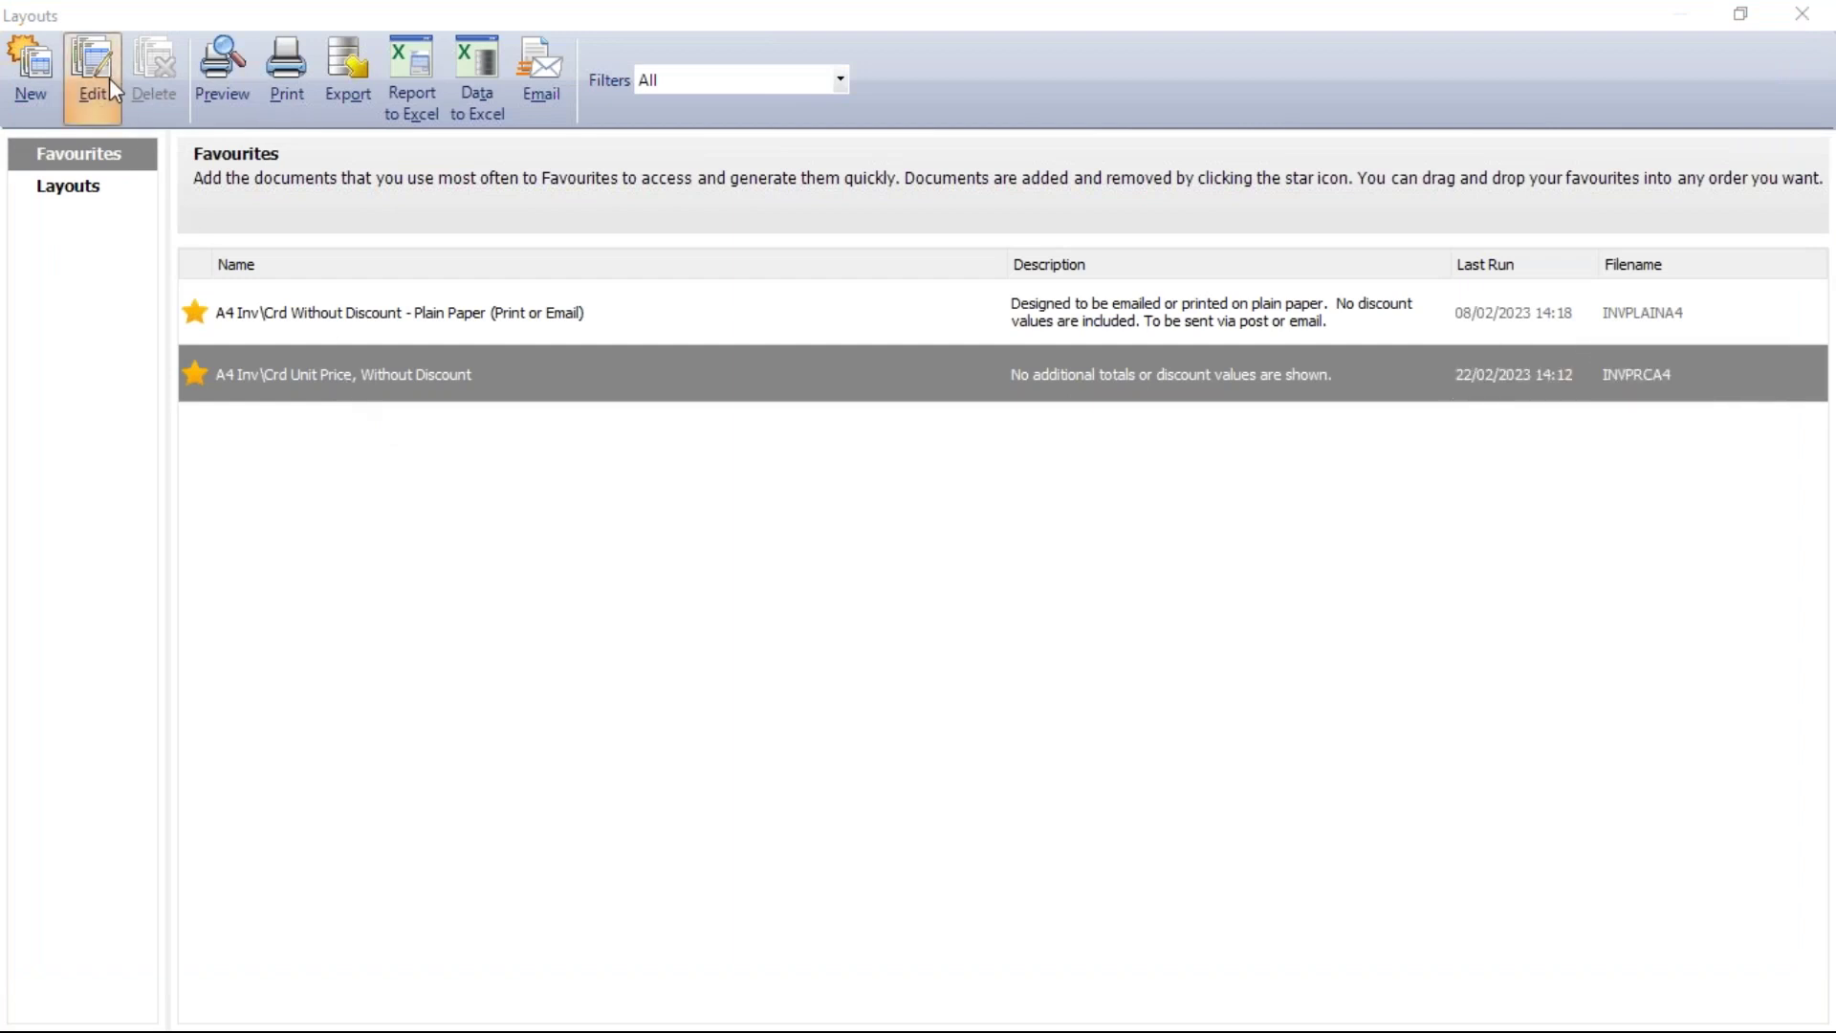
click(87, 59)
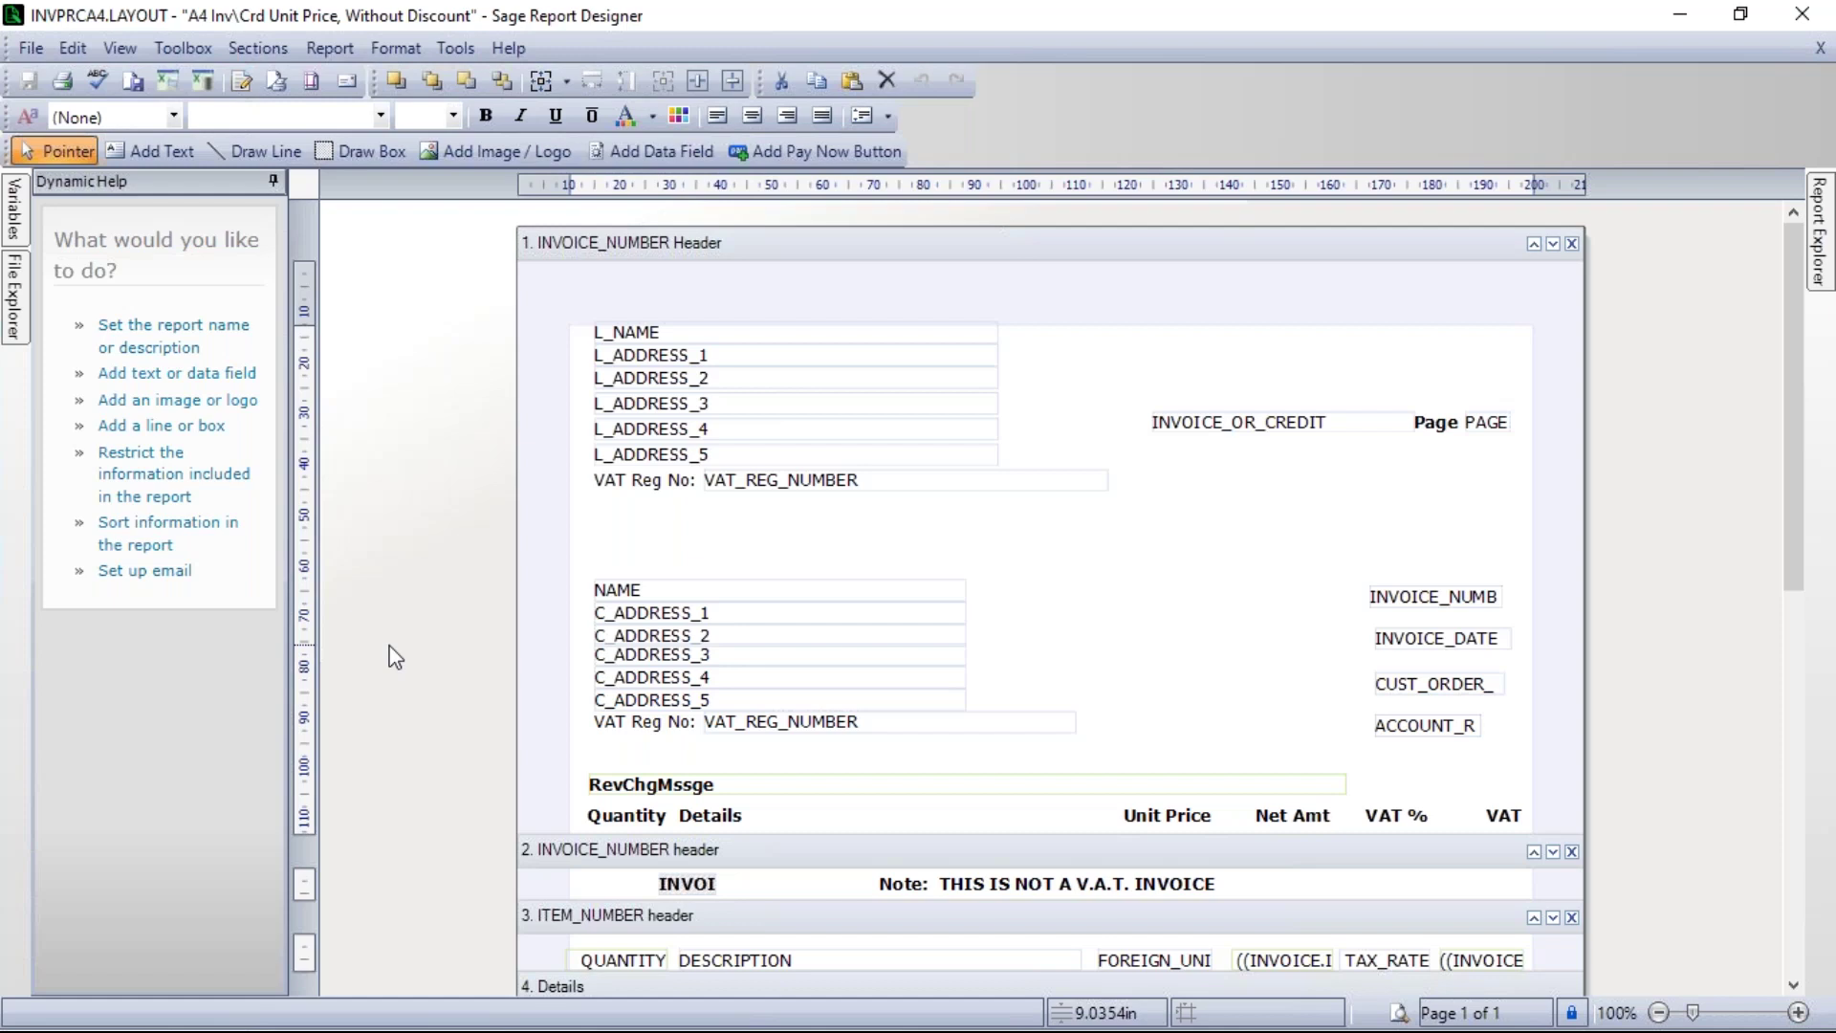
click(335, 52)
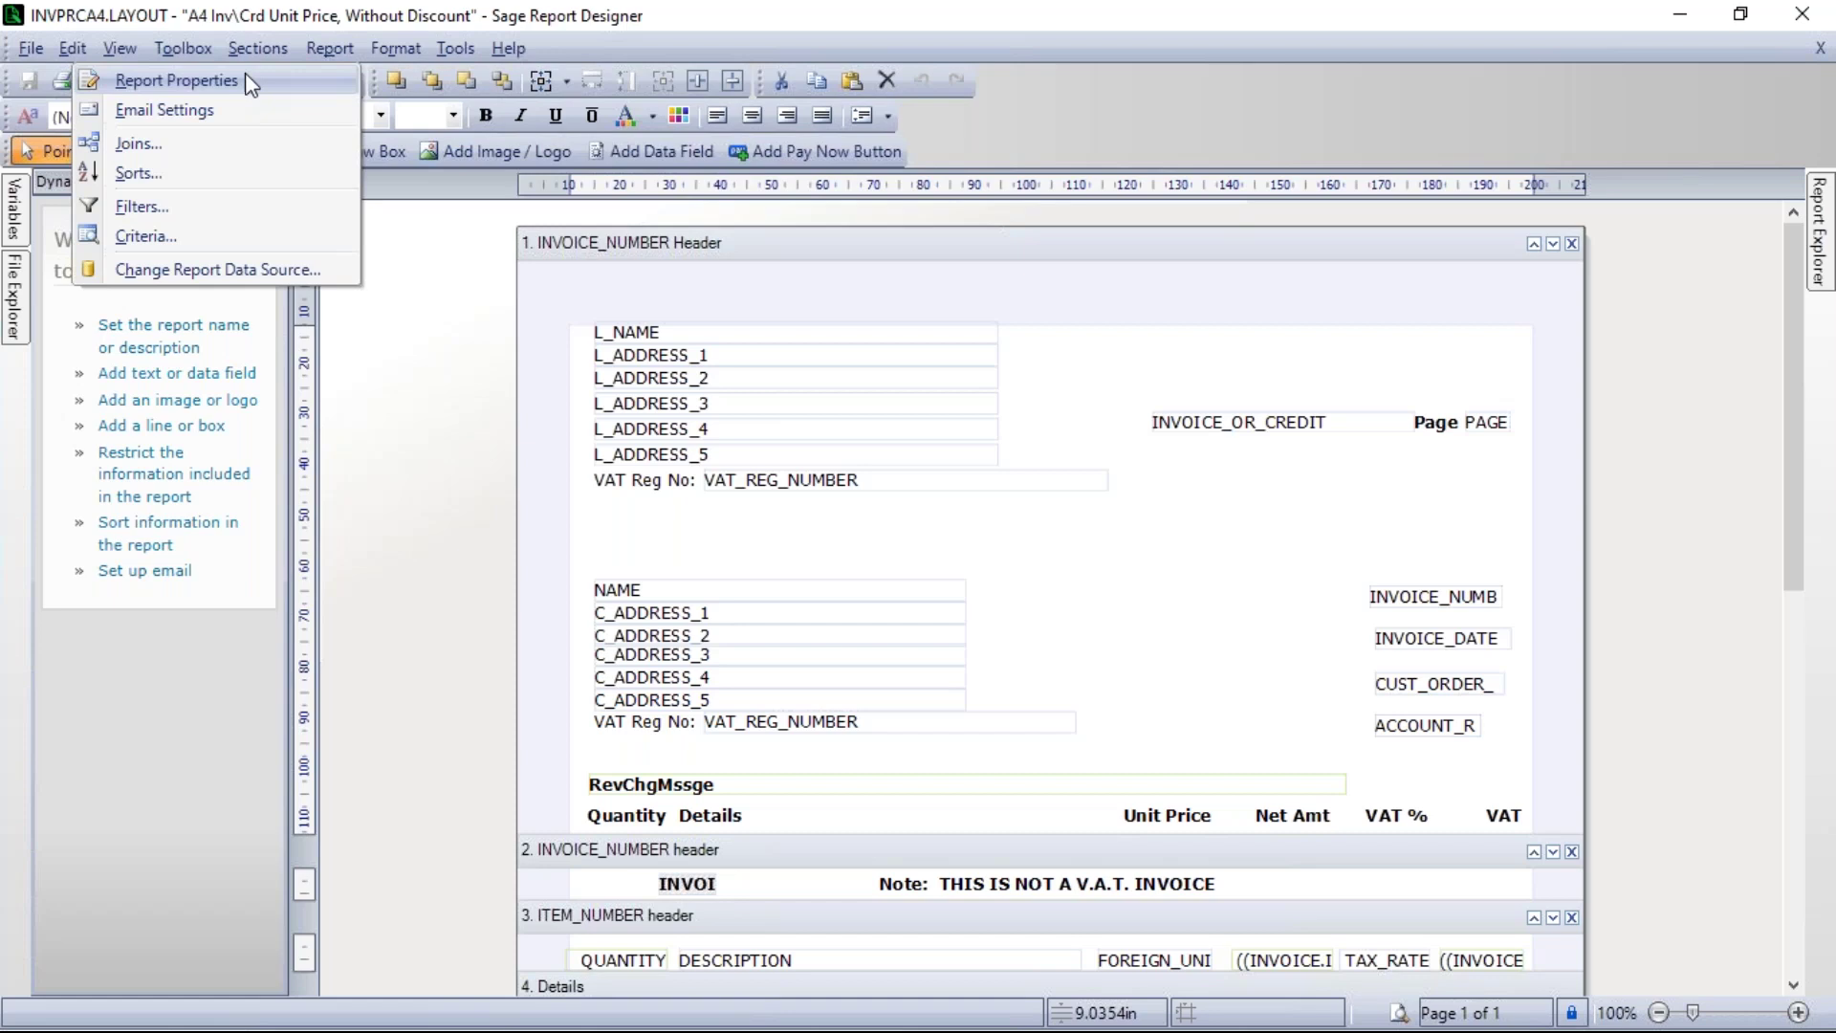
click(176, 80)
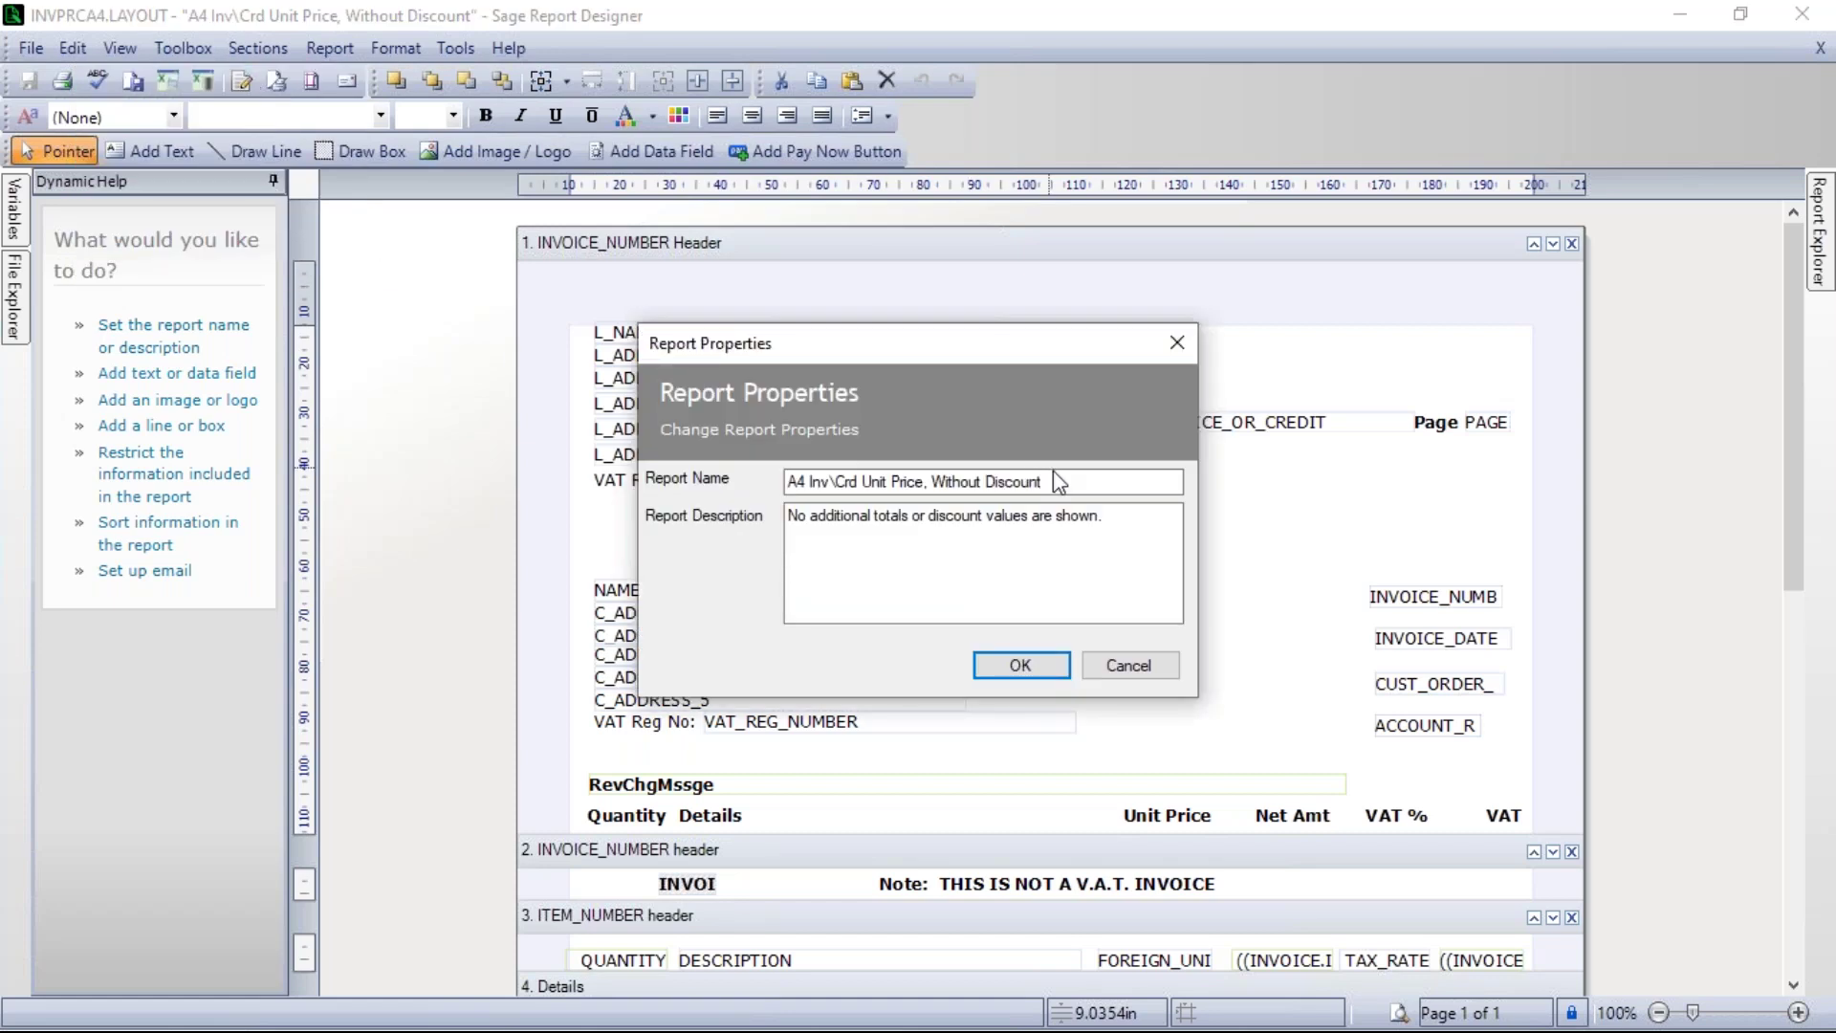
drag(1058, 482, 734, 487)
text(Michael)
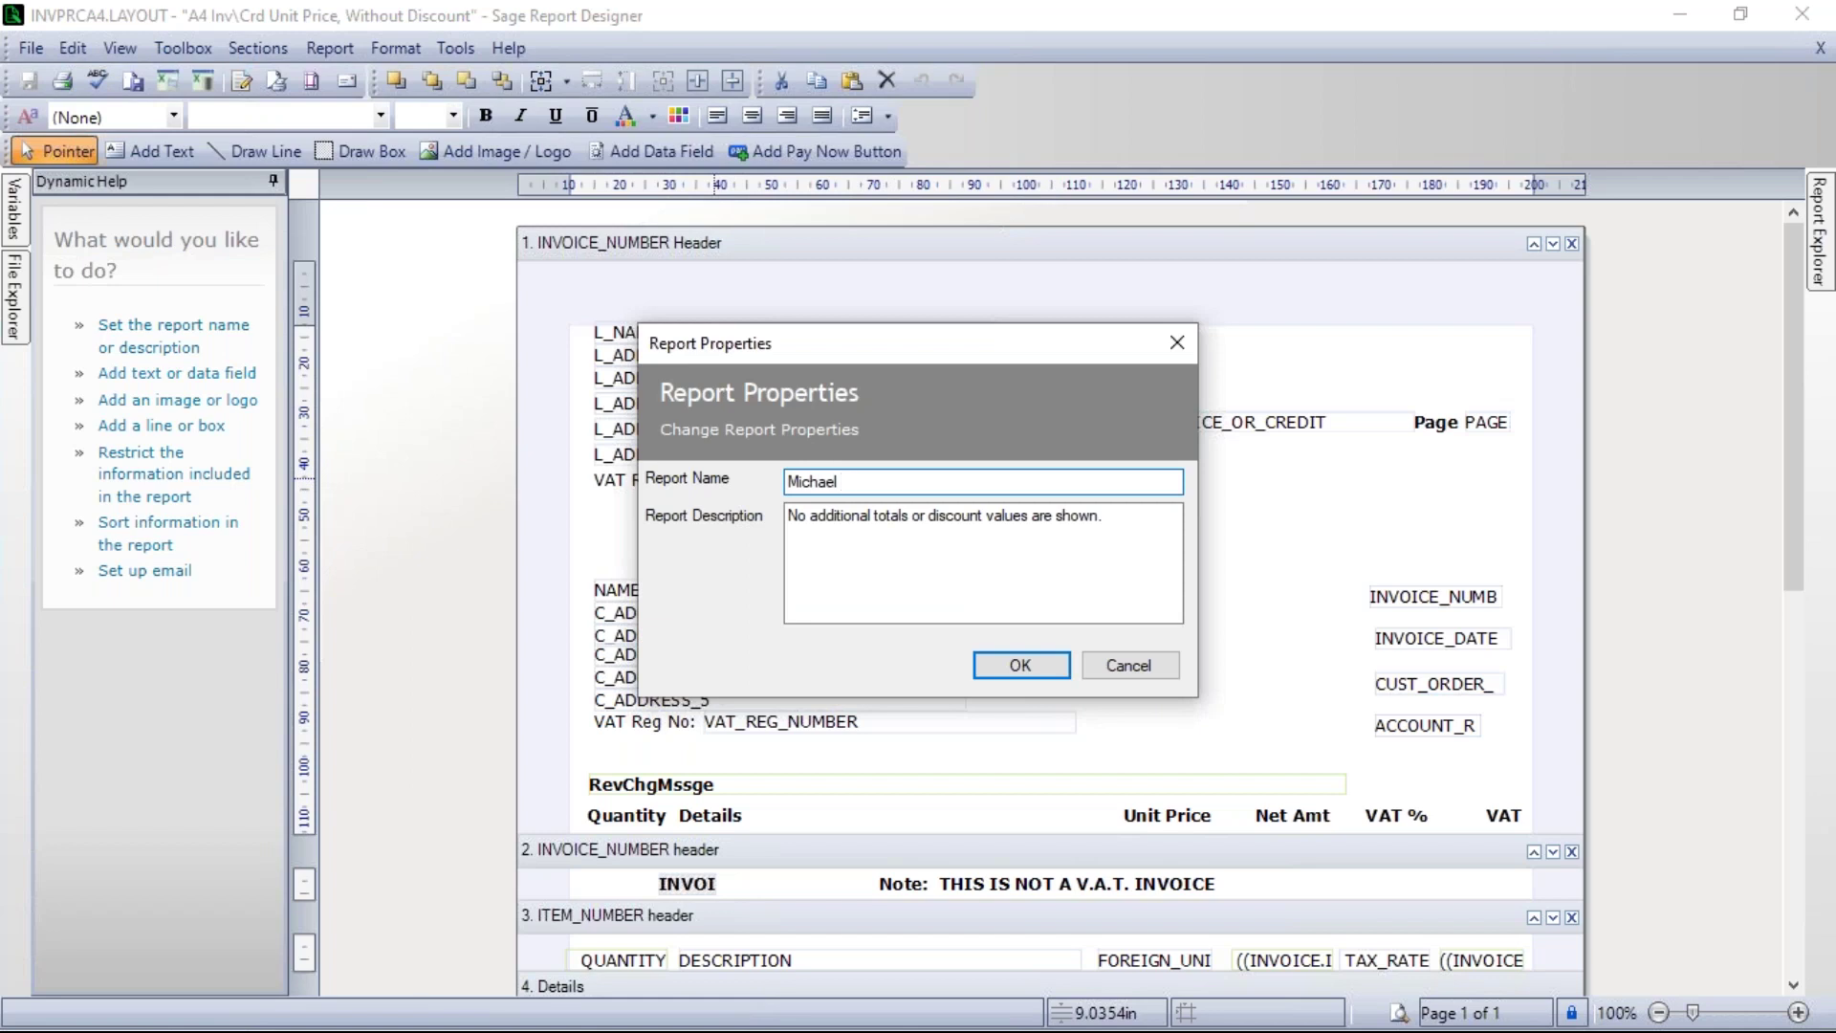
key(BackSpace)
text(s Invoice Layout)
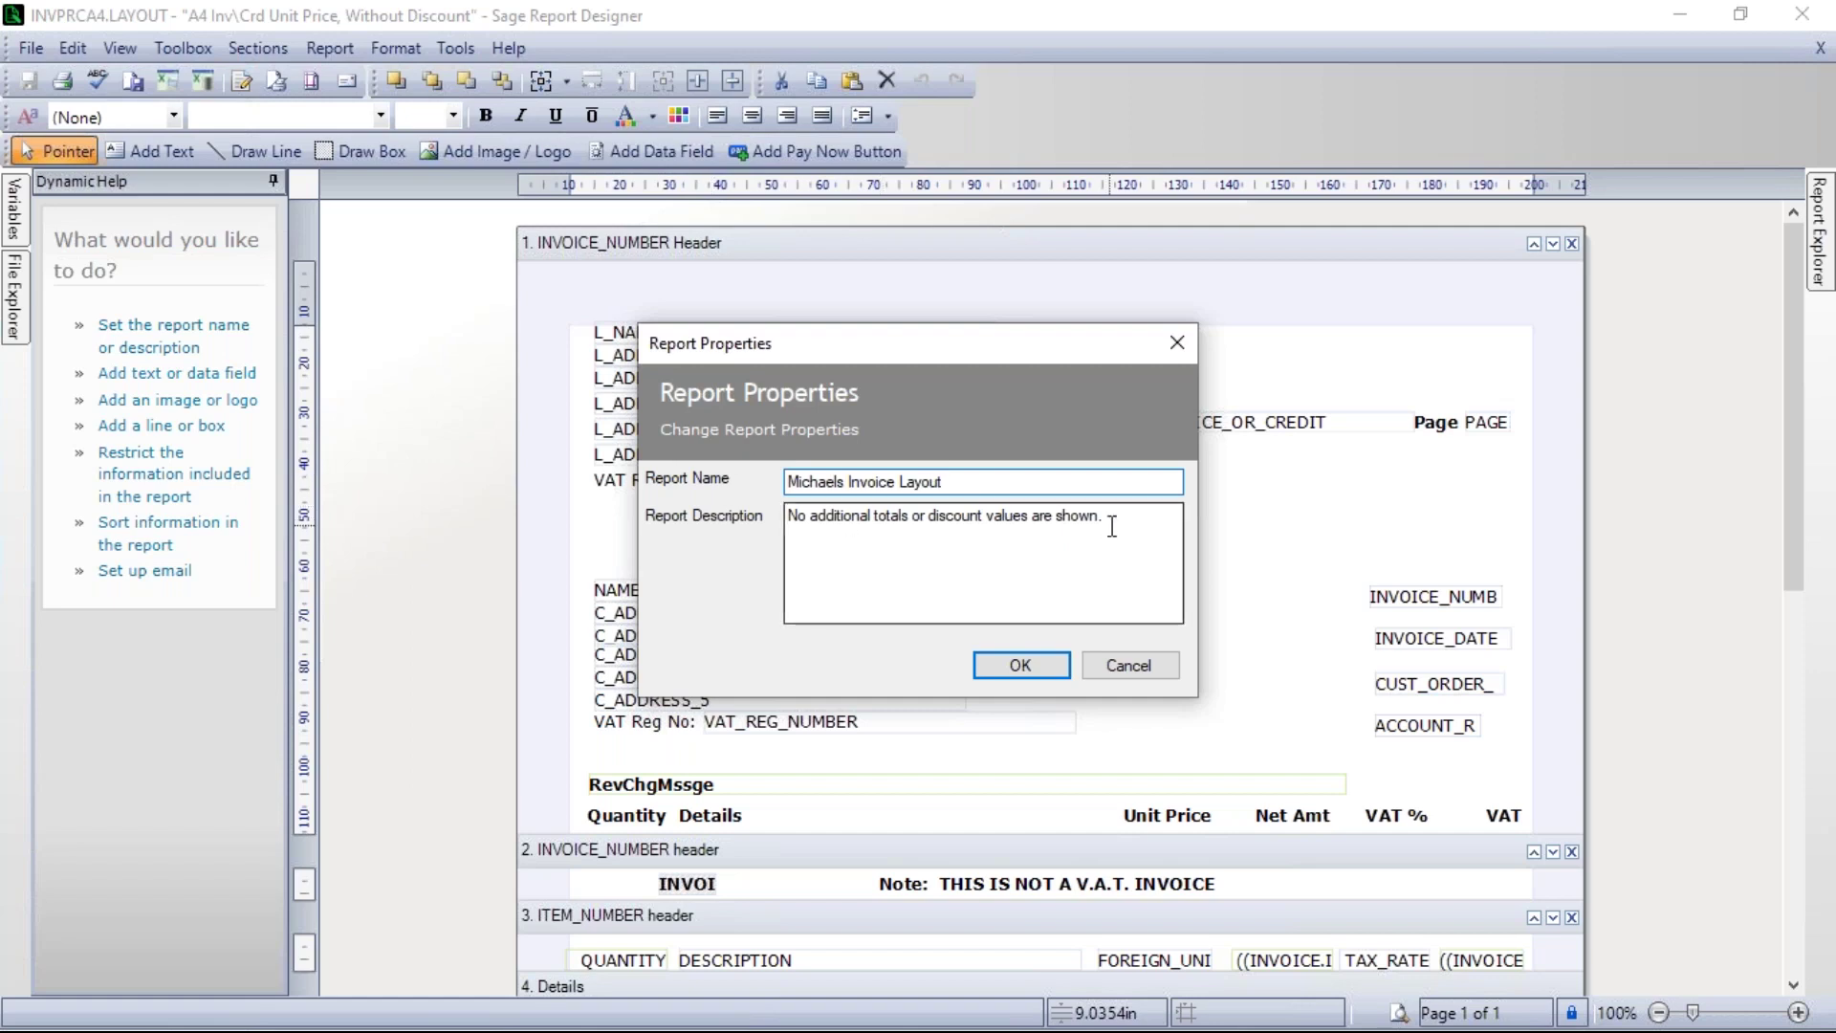
Set the report description to "My invoice layout", apply it and recheck the report properties
drag(1142, 518, 793, 515)
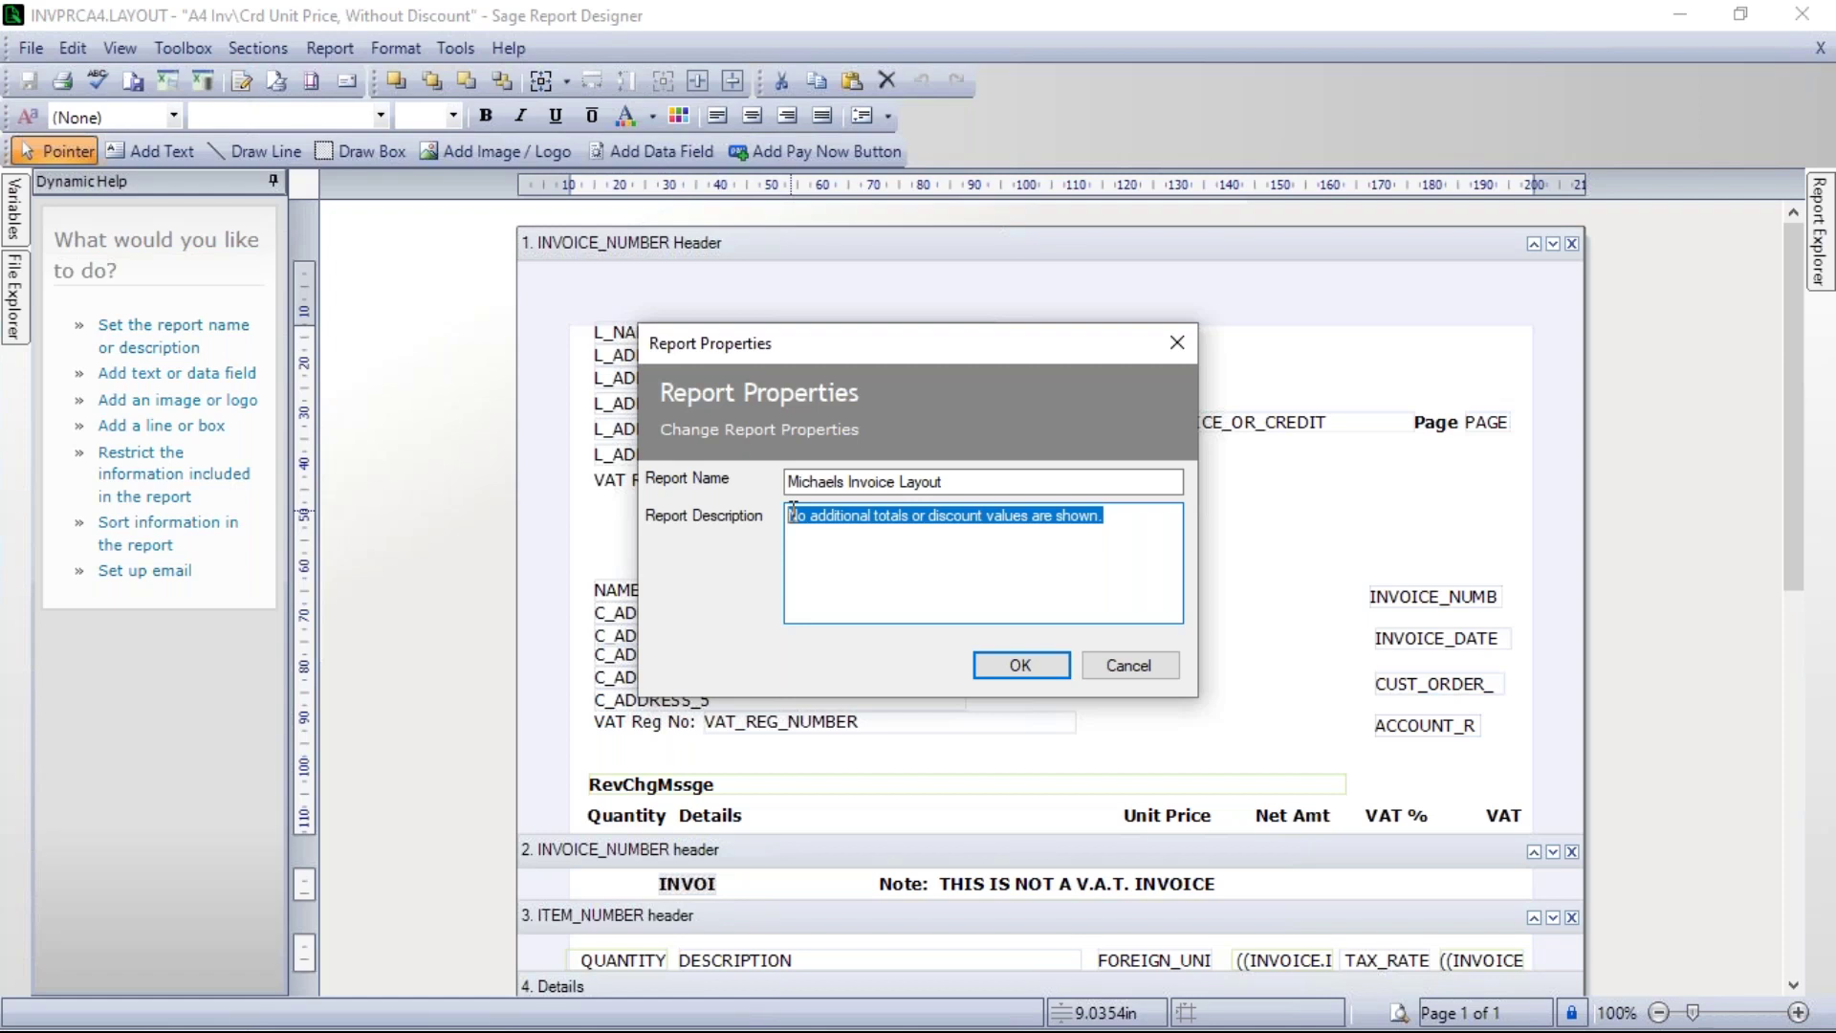
text(My invoi)
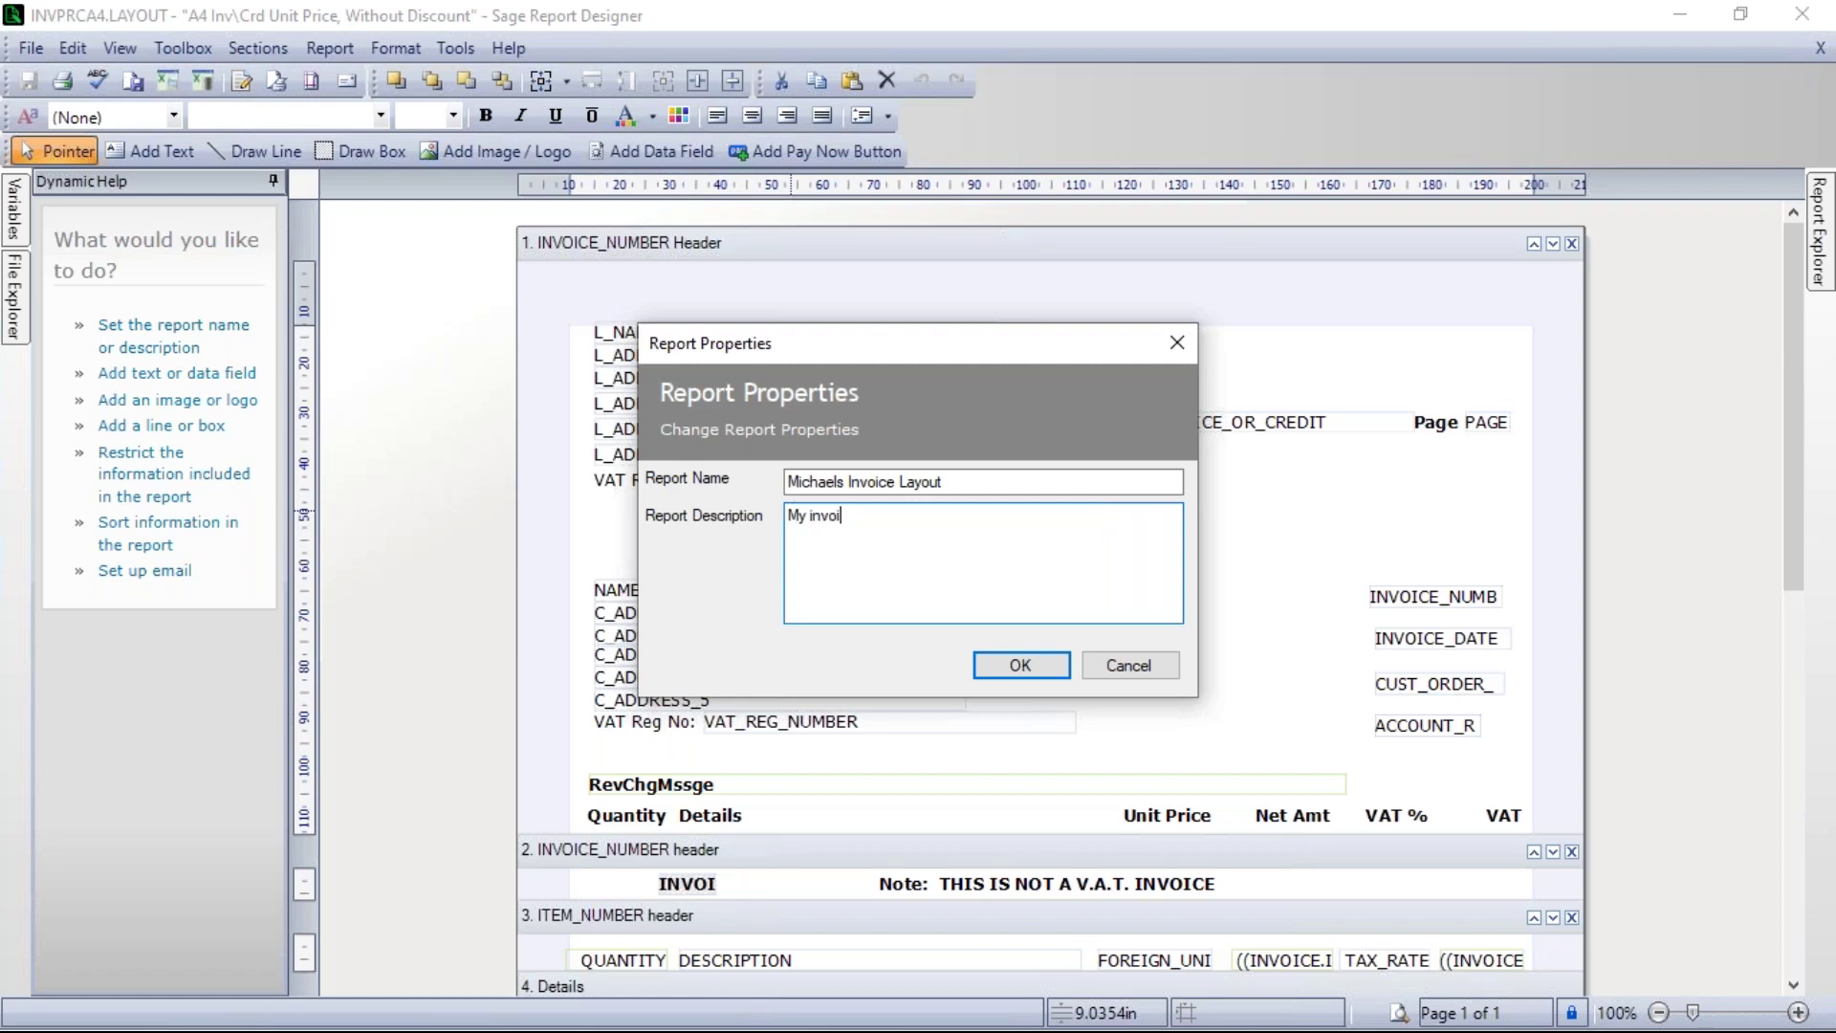
text(ce layout)
click(1017, 666)
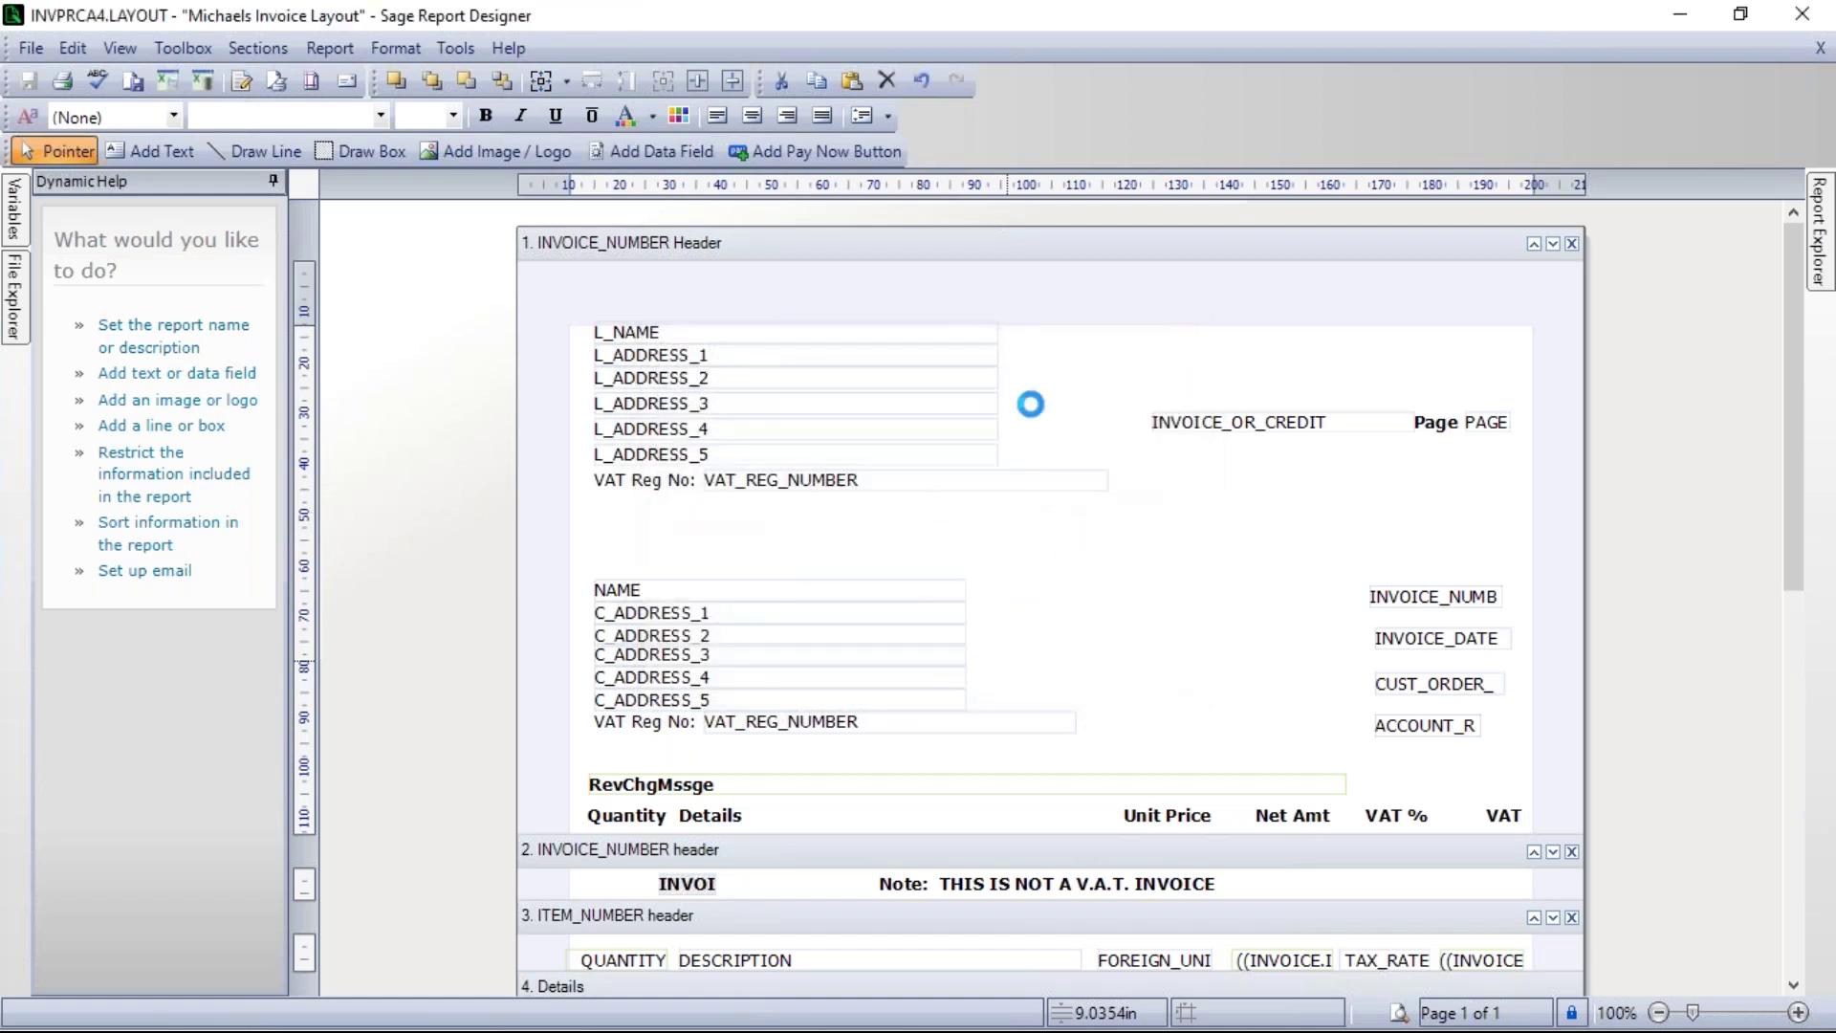
click(329, 48)
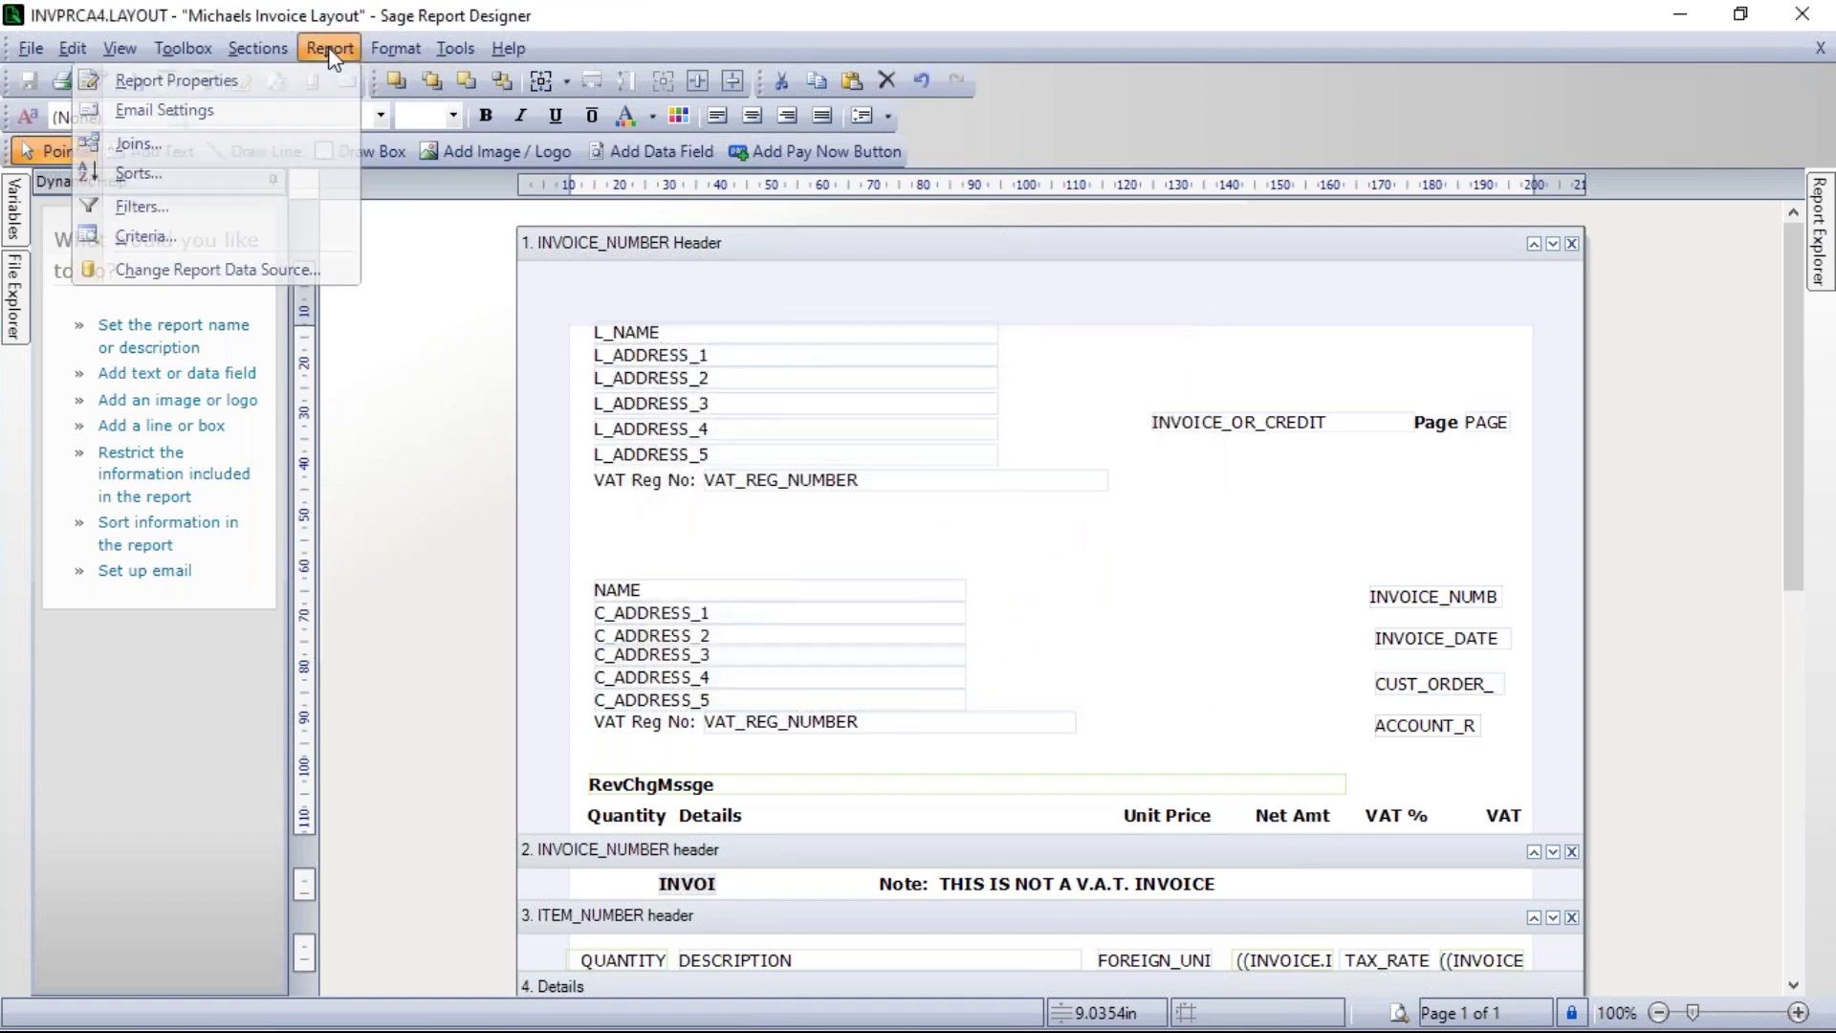
click(265, 81)
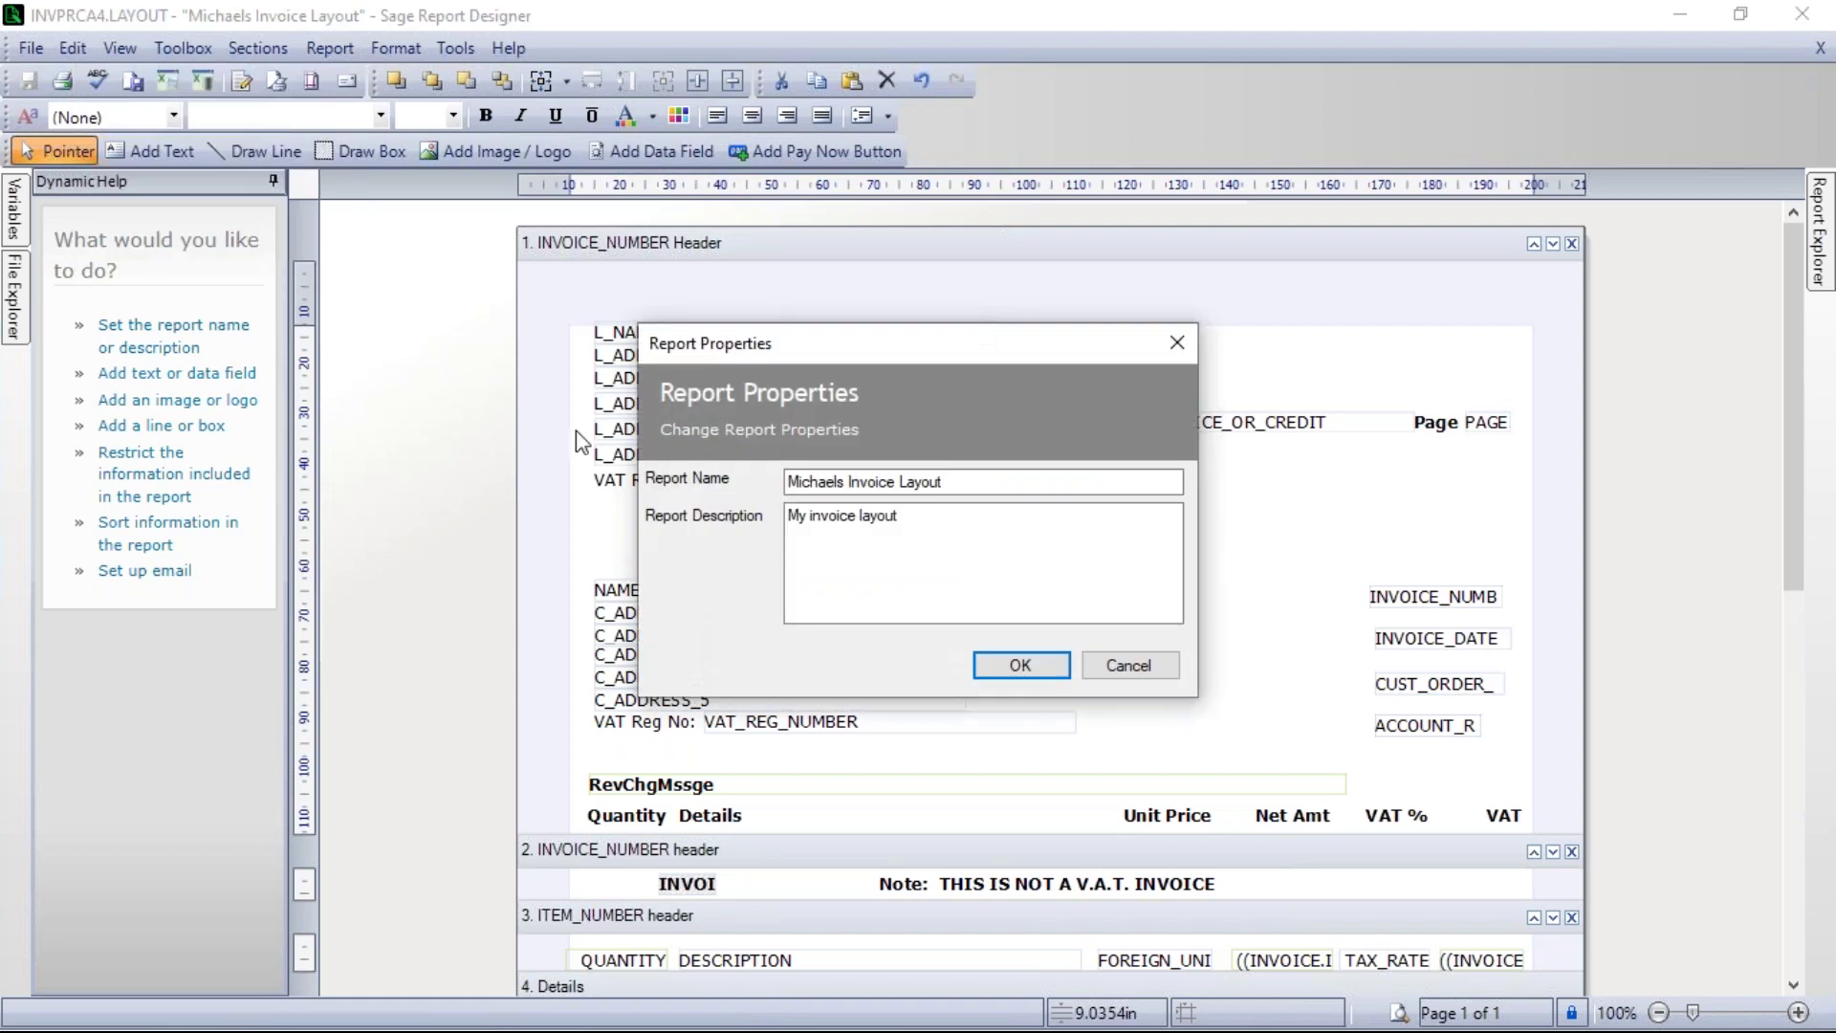
click(1039, 666)
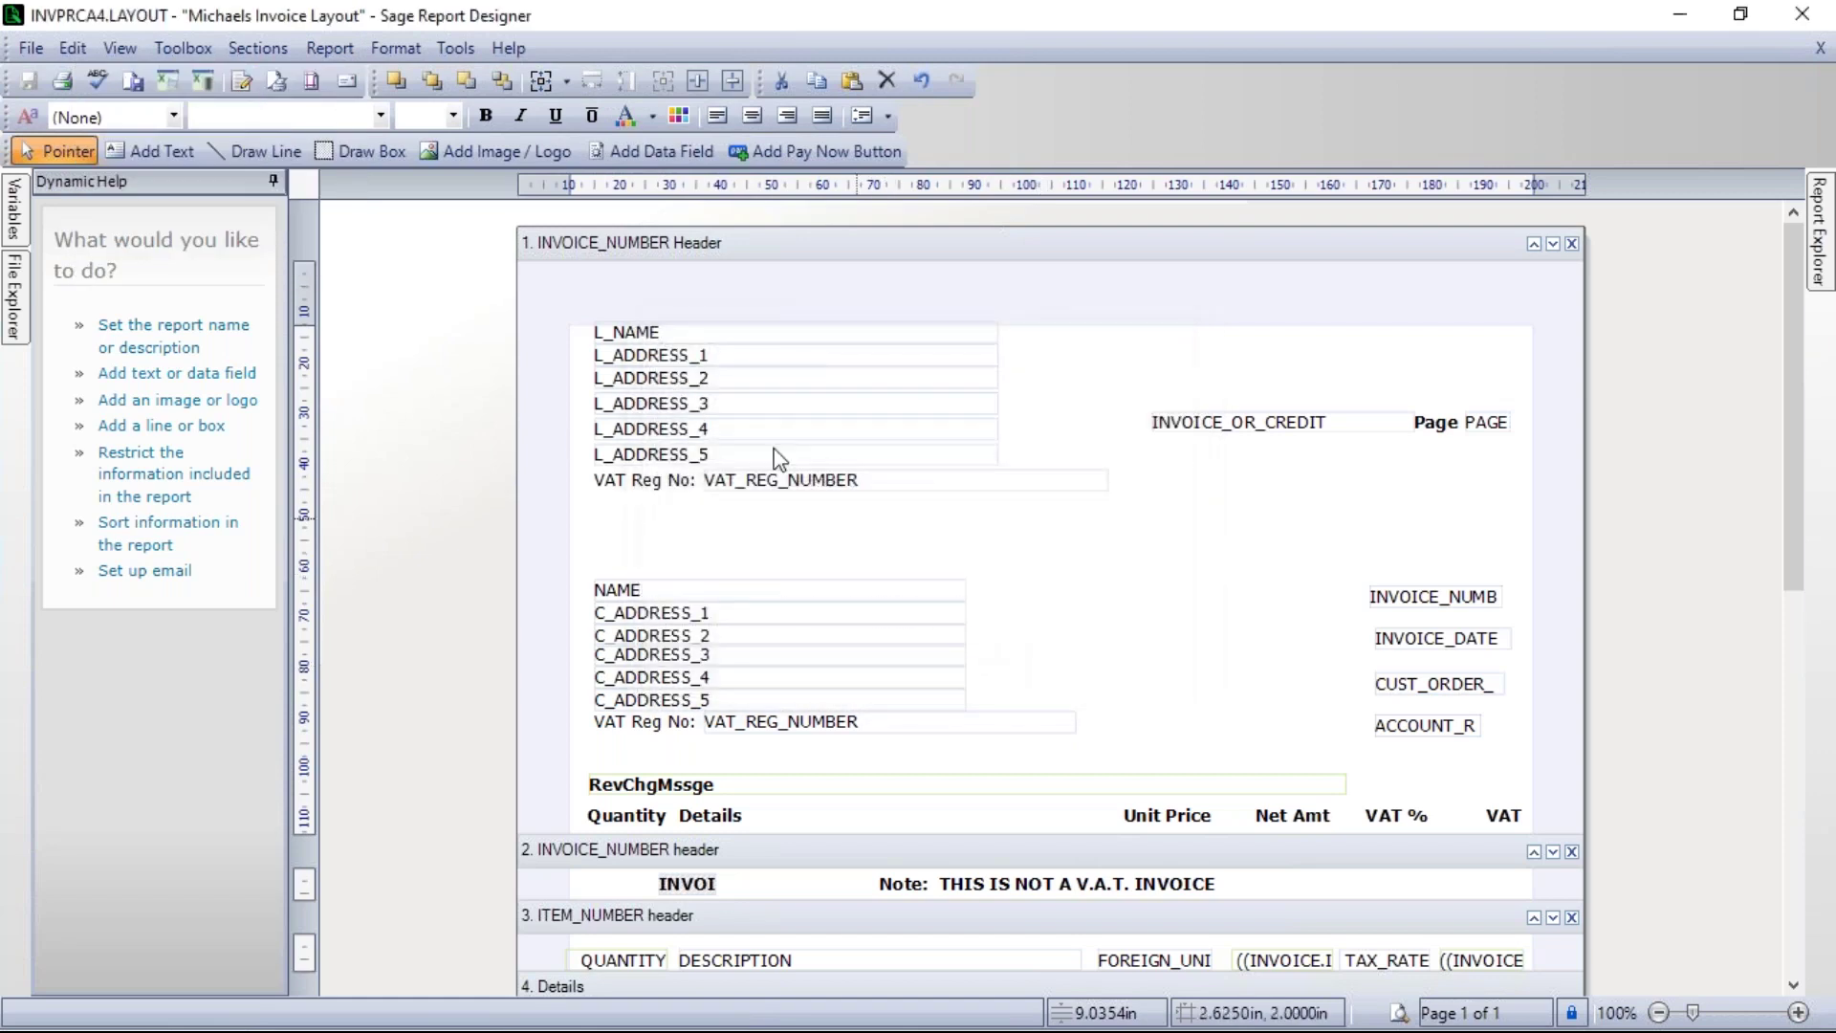
Save the layout as a new file named with the owner's first name plus "sInvoice" in the LAYOUTS folder and close the report designer
click(32, 44)
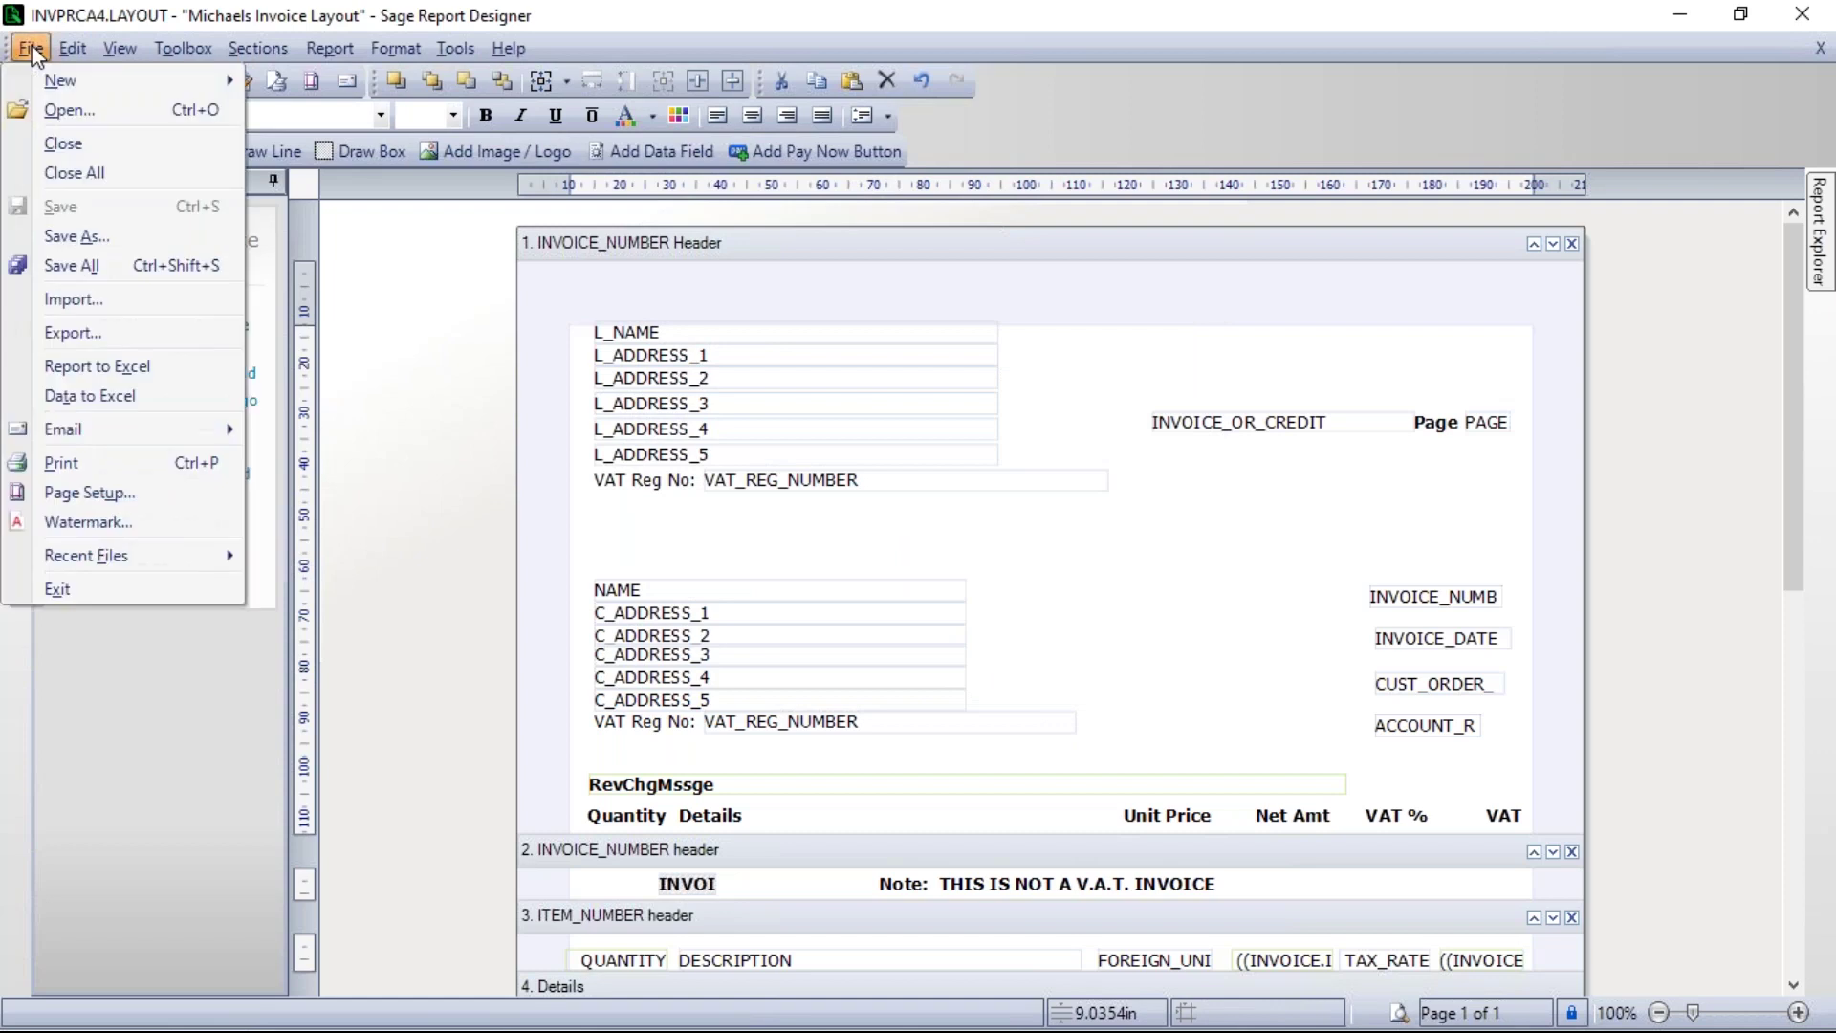
click(72, 241)
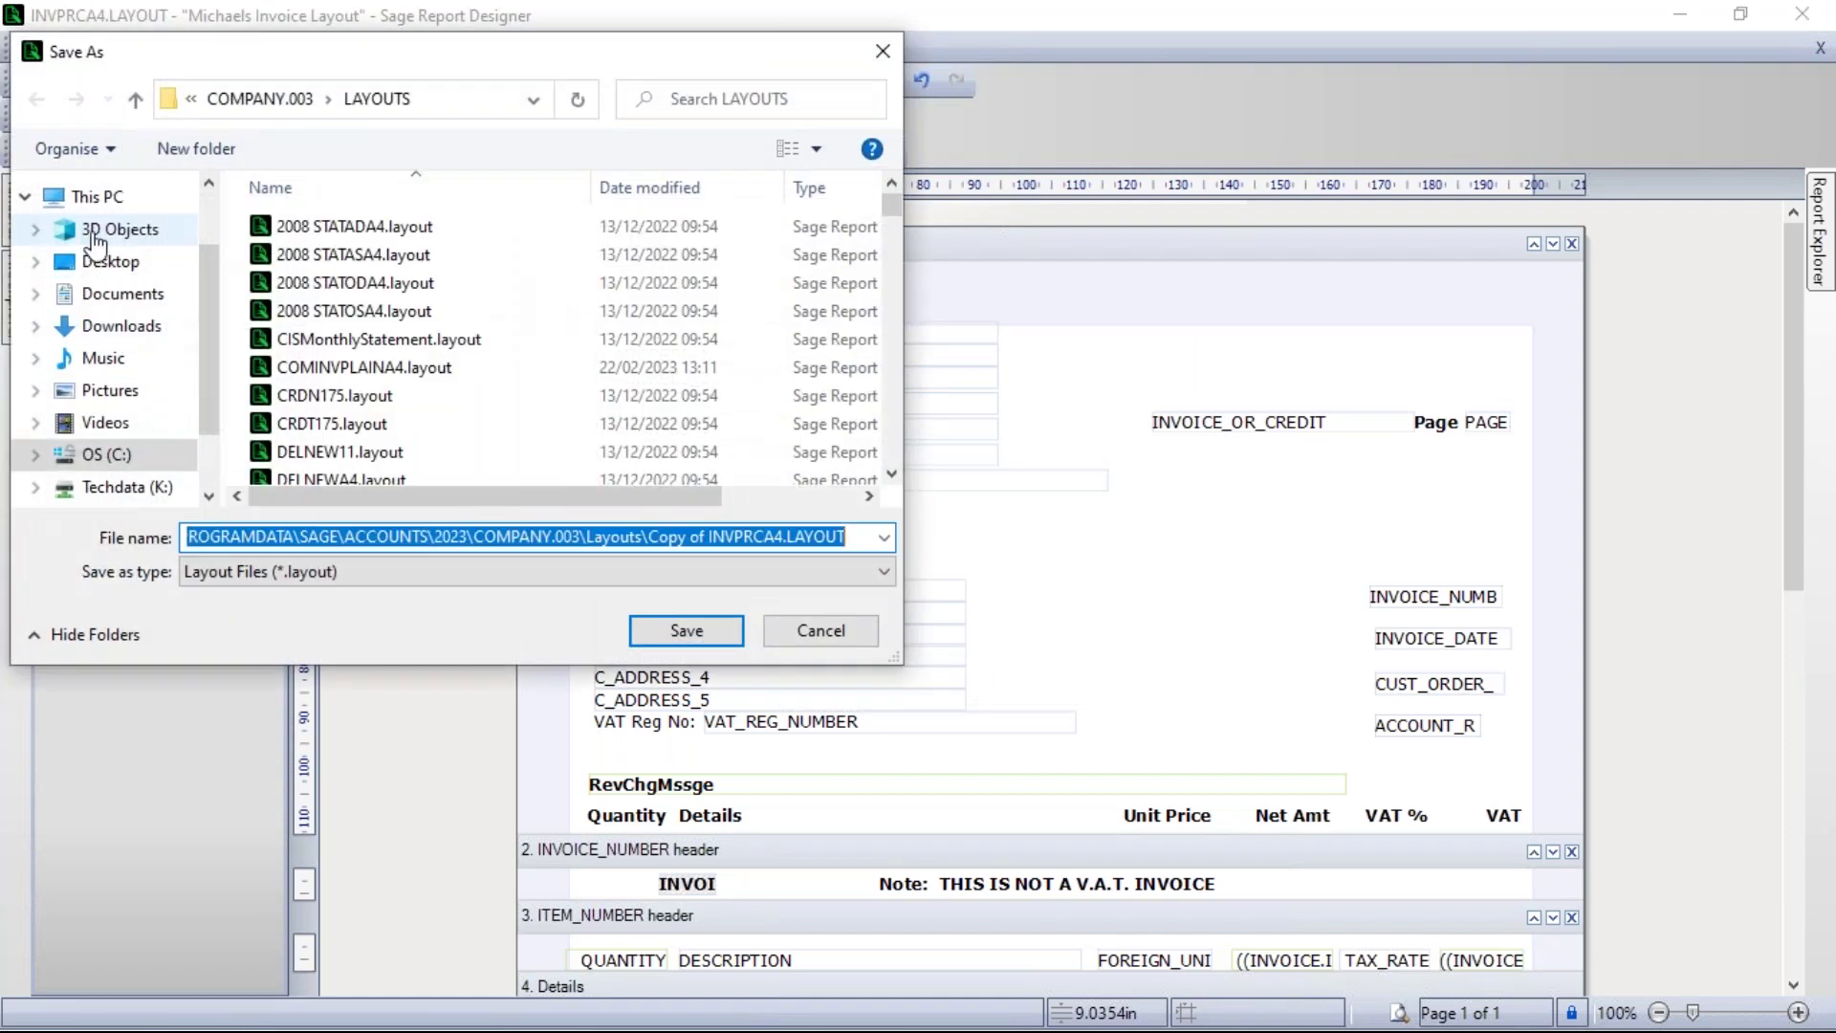
text(Michael)
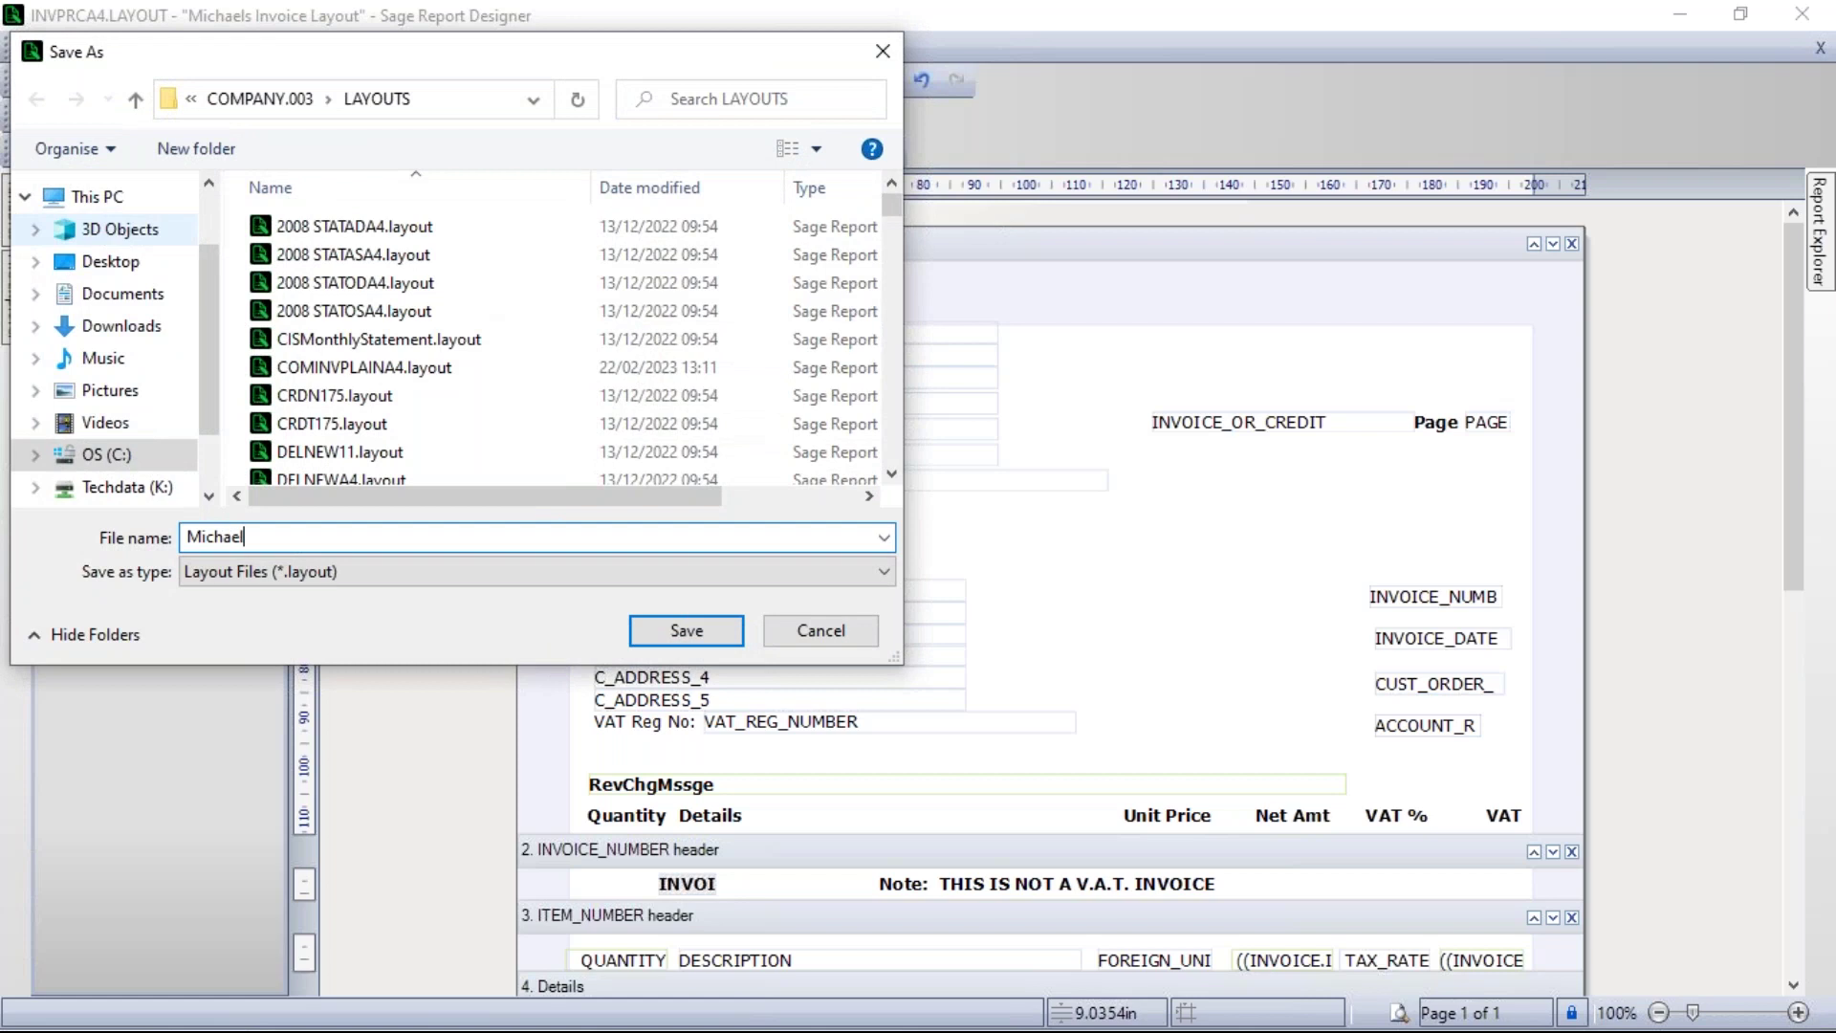
text(sInvoice)
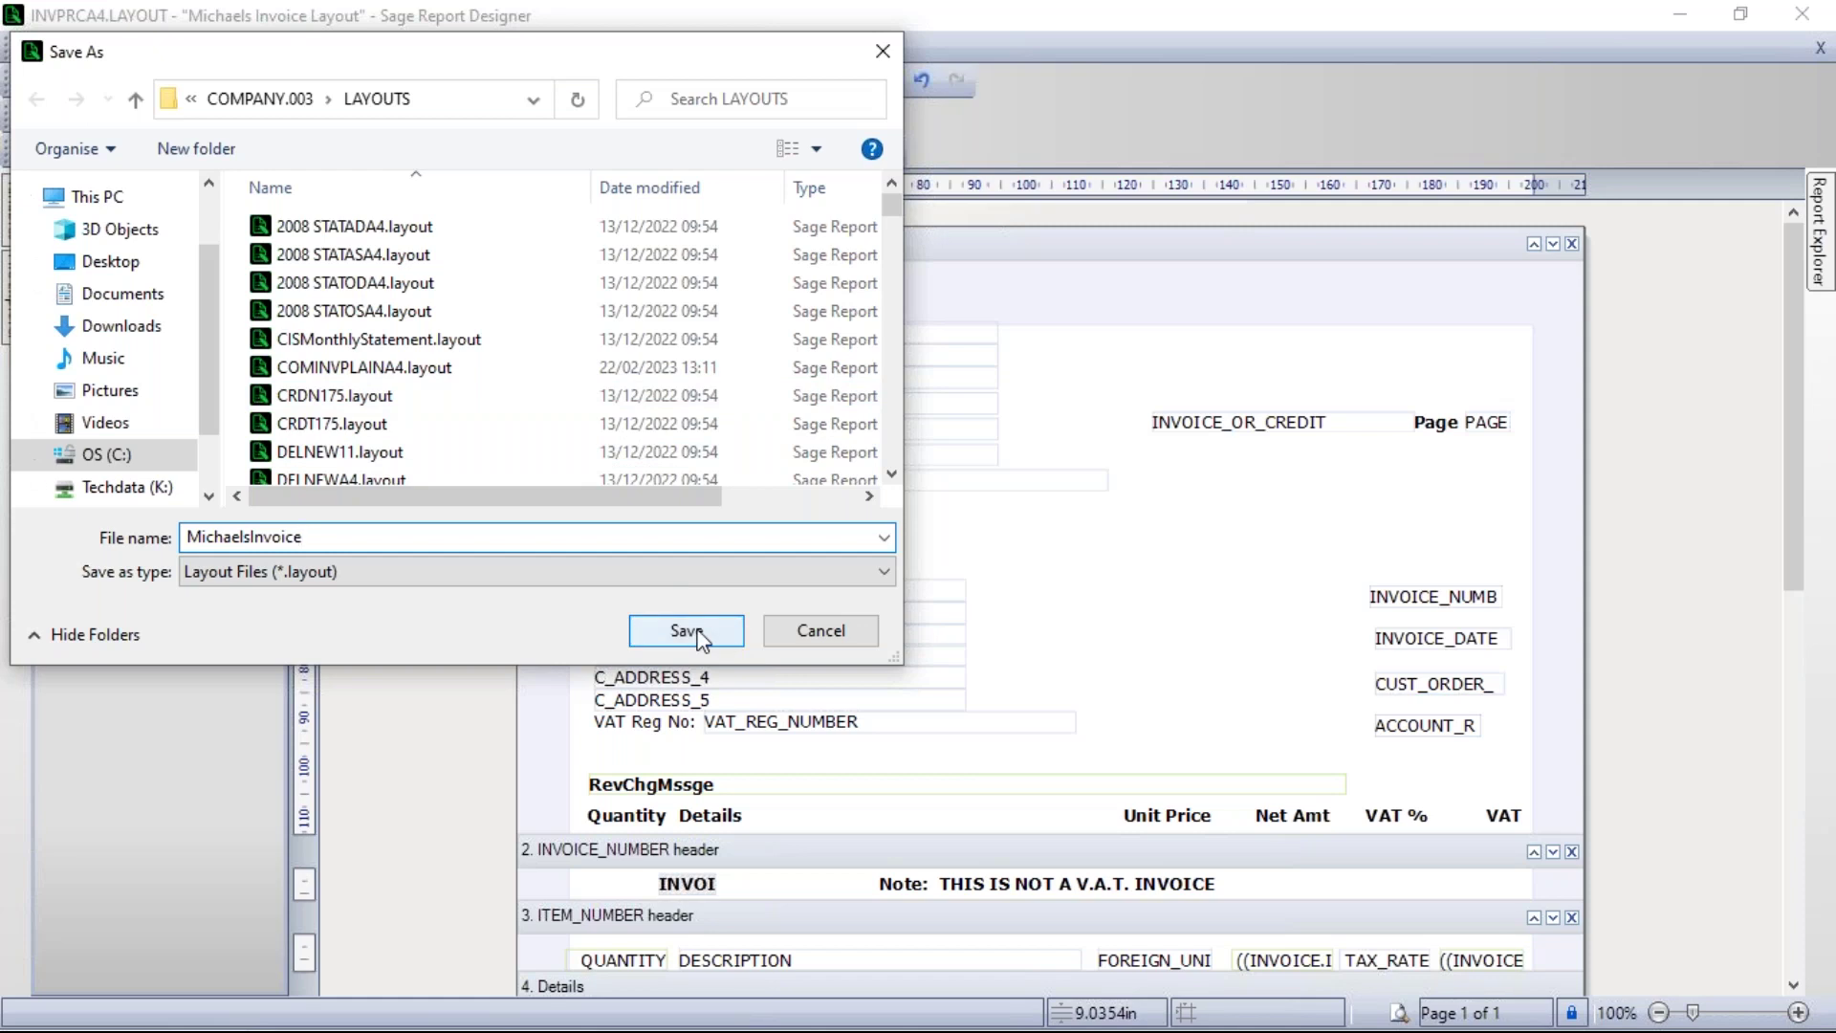
click(700, 636)
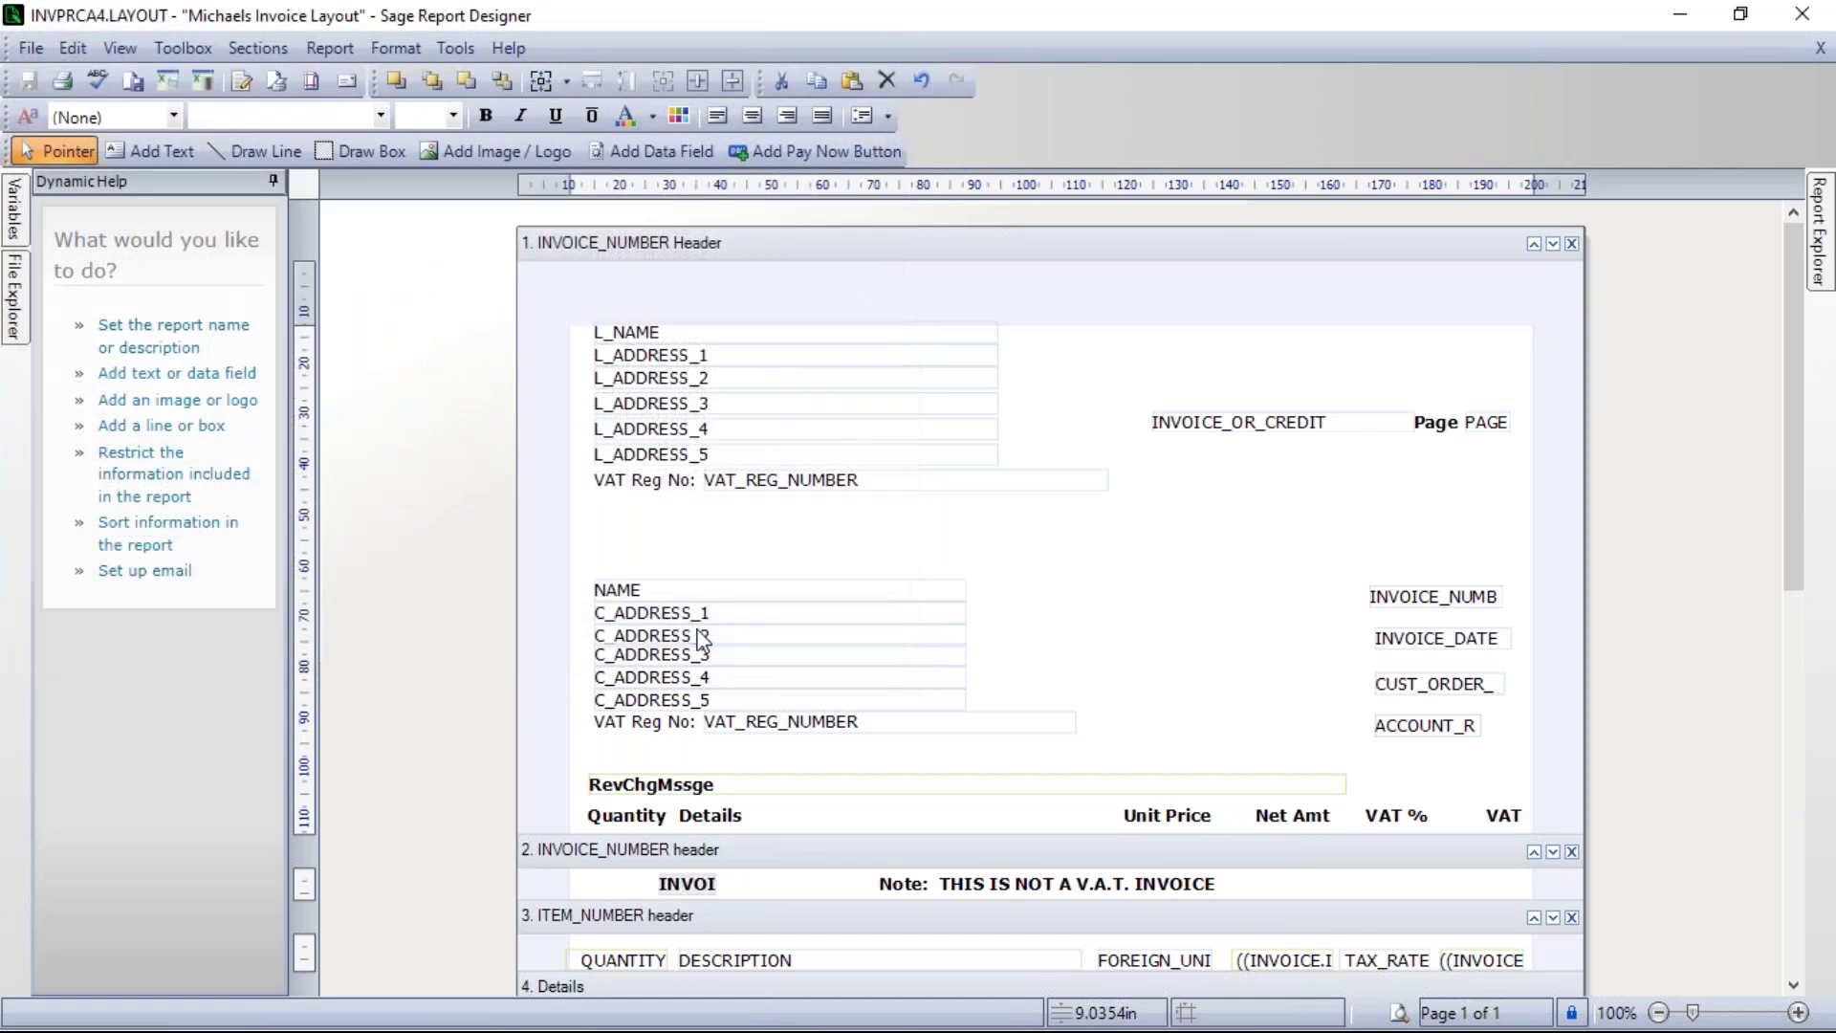
click(1802, 14)
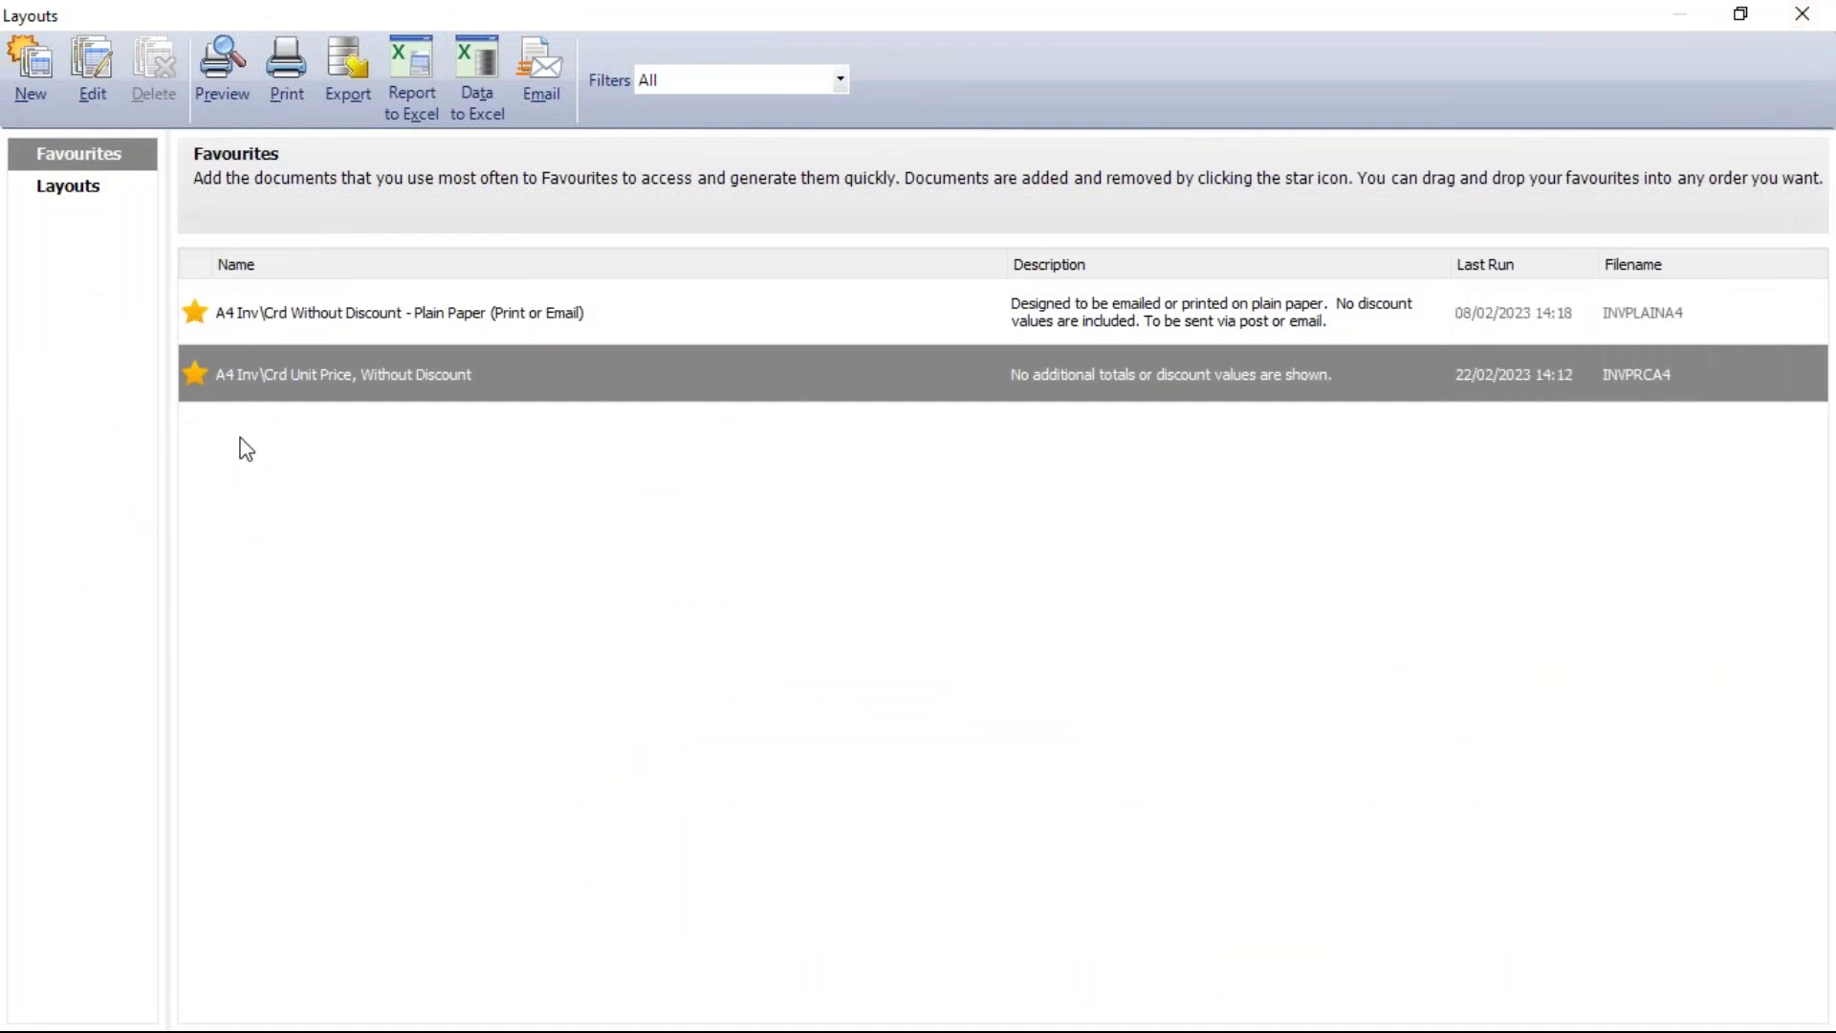
Find the new layout described as "My invoice layout" in the full layouts list, add it to Favourites and return to the favourites
click(59, 188)
scroll(738, 511, down, 7)
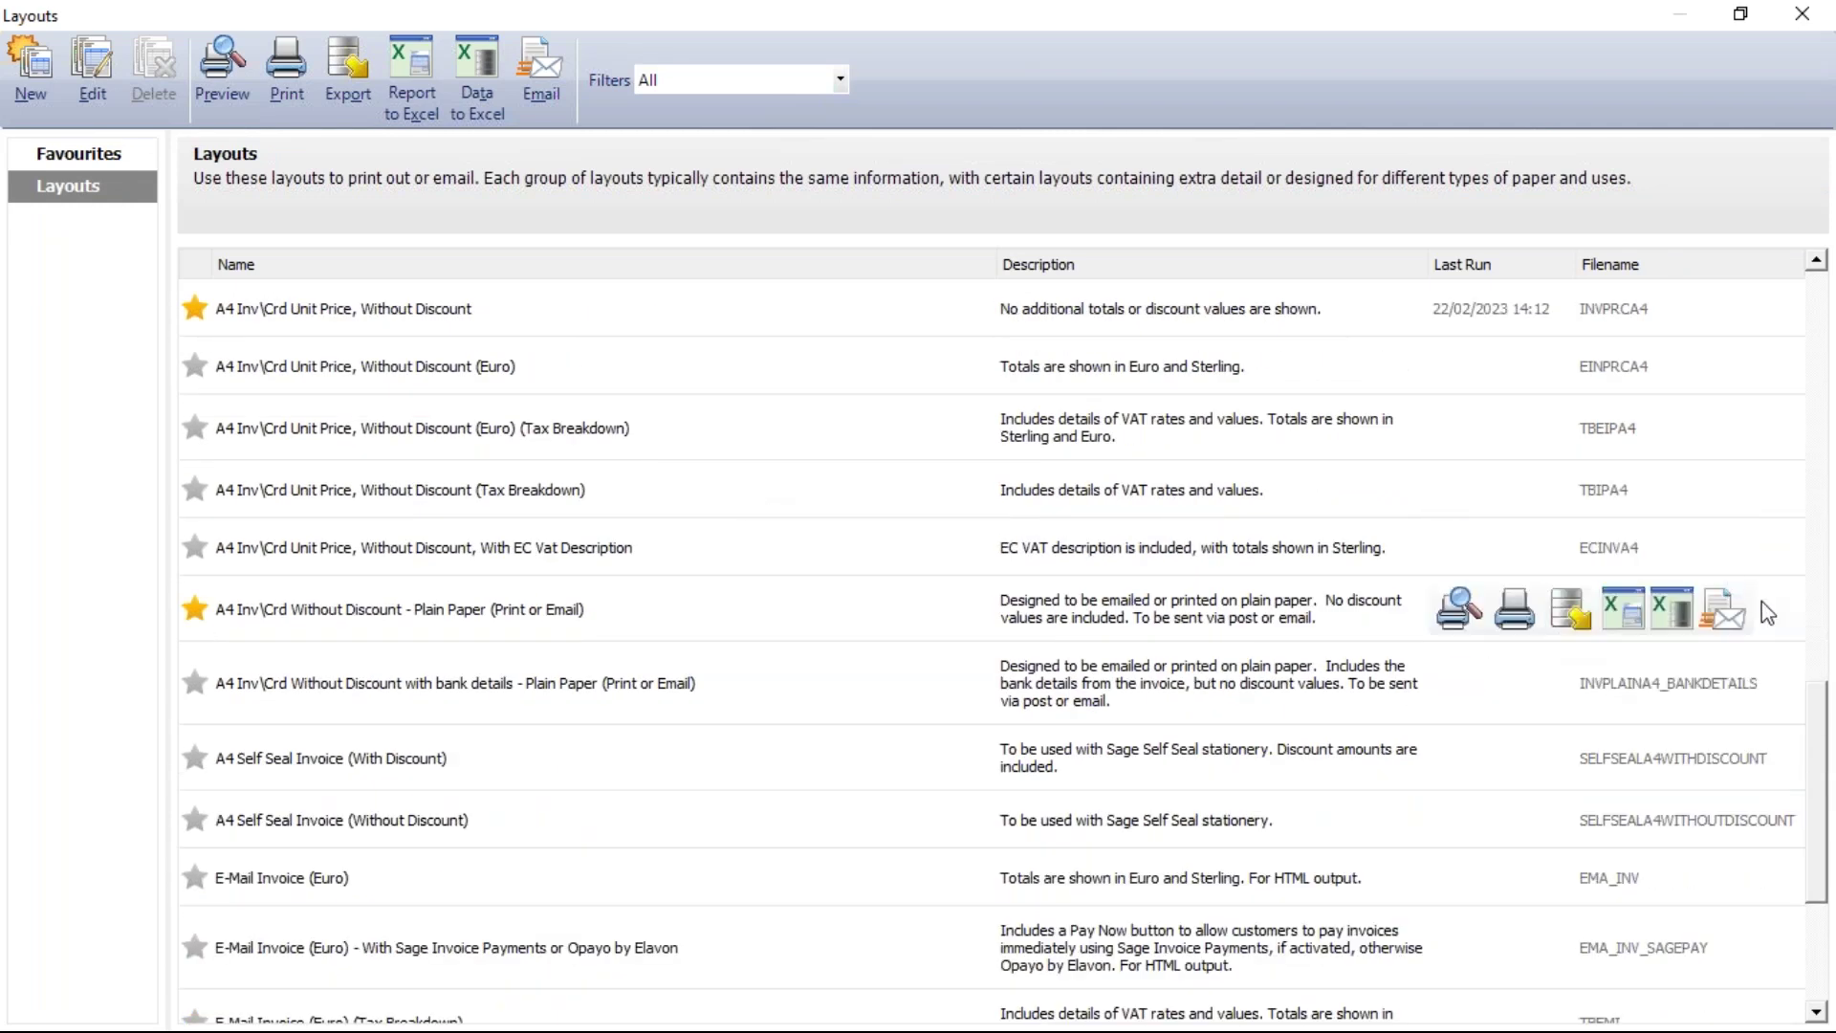
drag(1815, 765, 1828, 872)
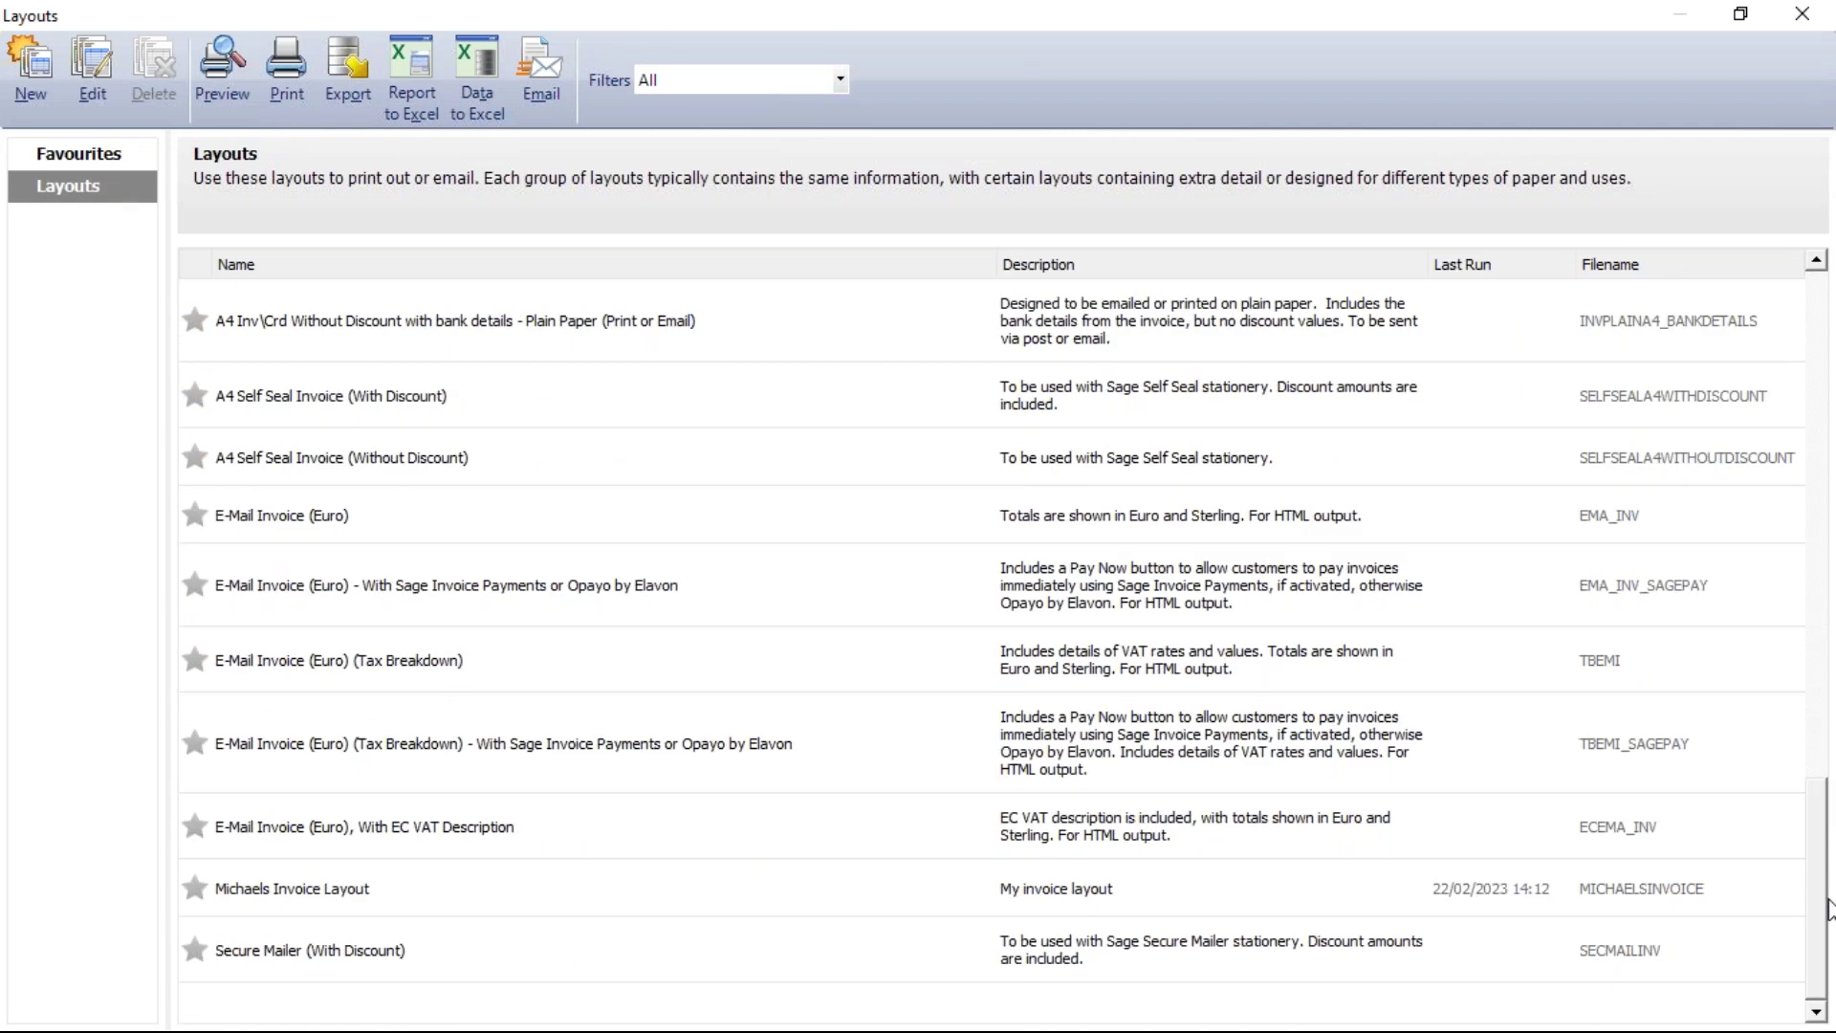
click(204, 887)
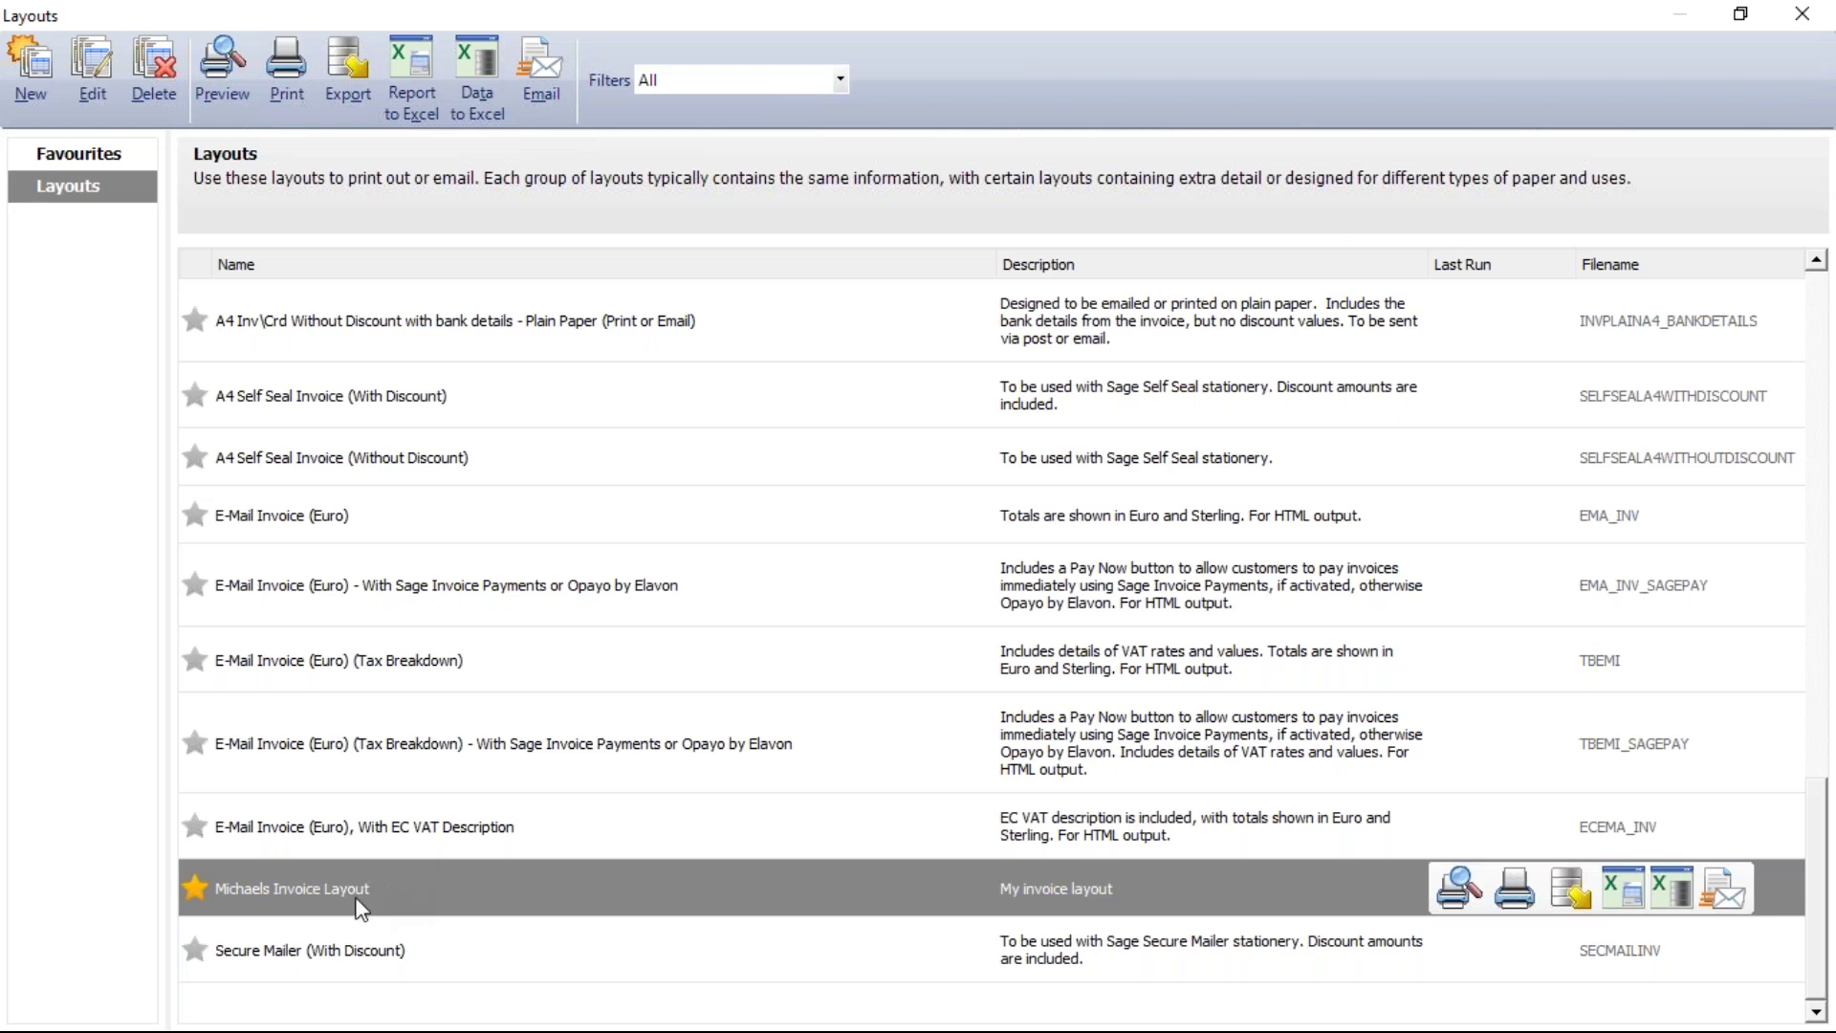
click(76, 154)
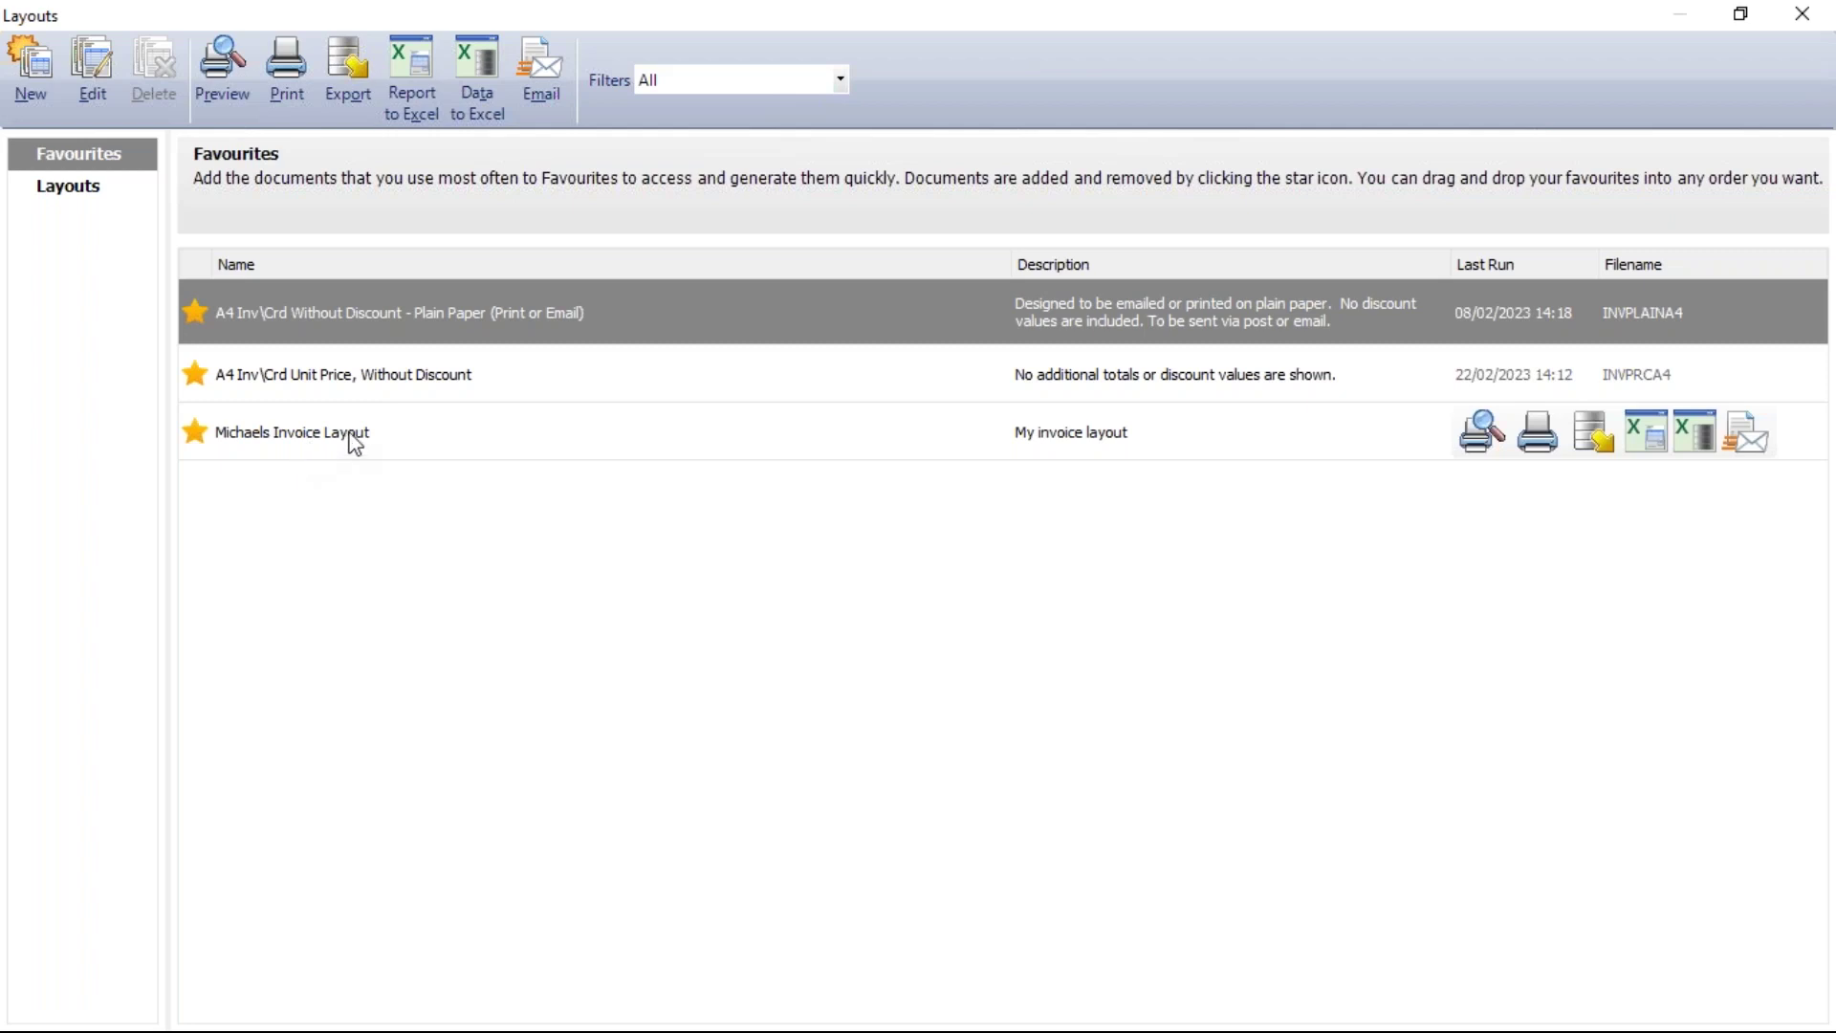
Edit the "My invoice layout" favourite, open its email settings and start a new expression for the To recipients
click(417, 430)
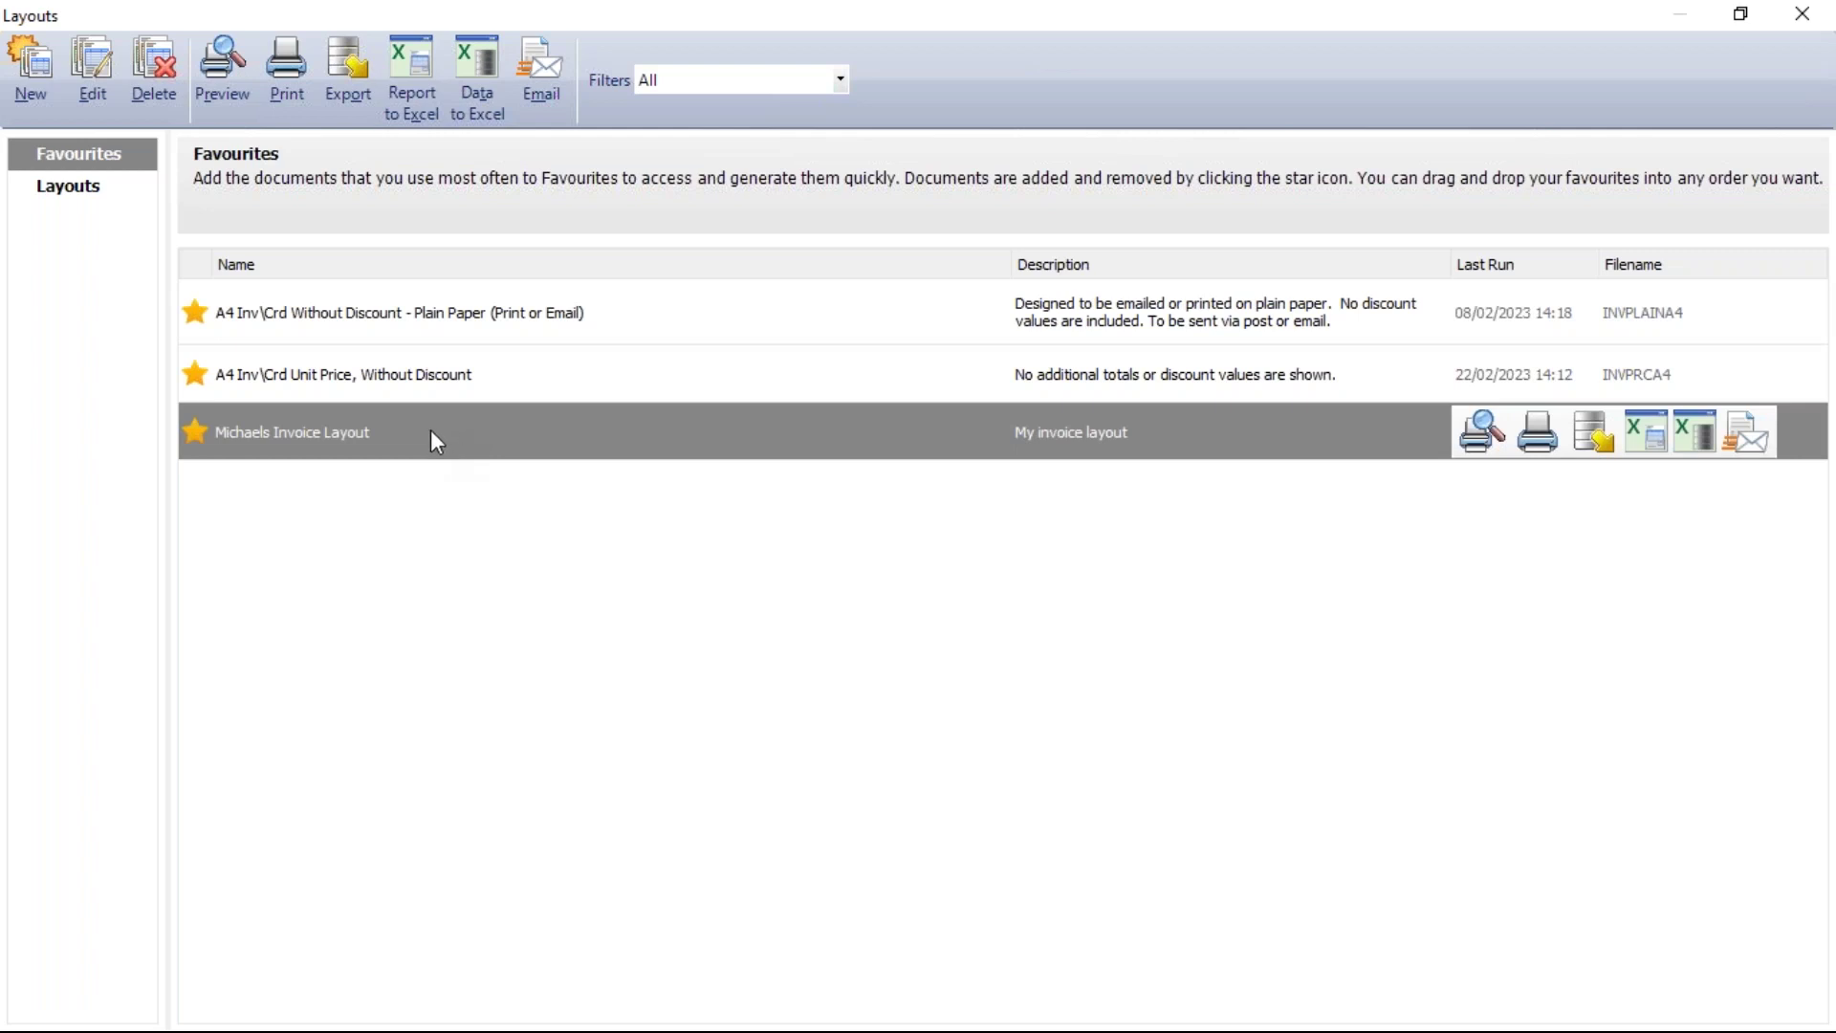
click(91, 66)
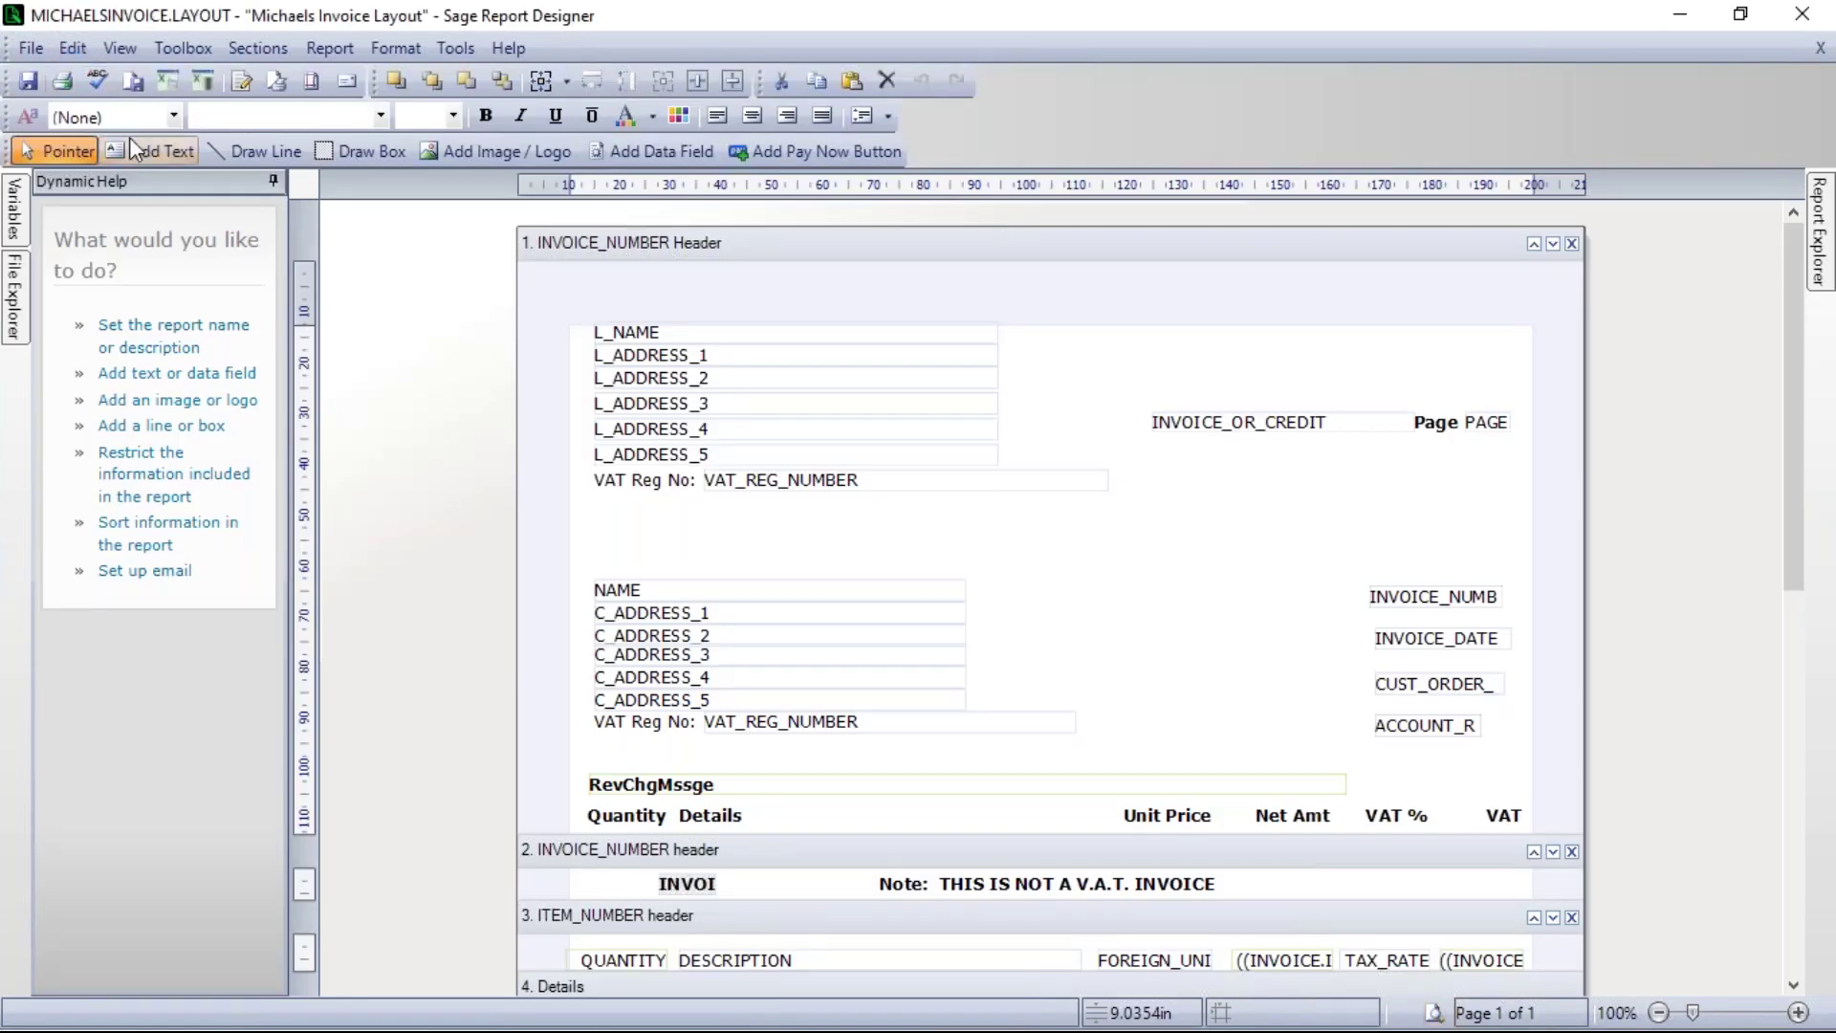
click(329, 47)
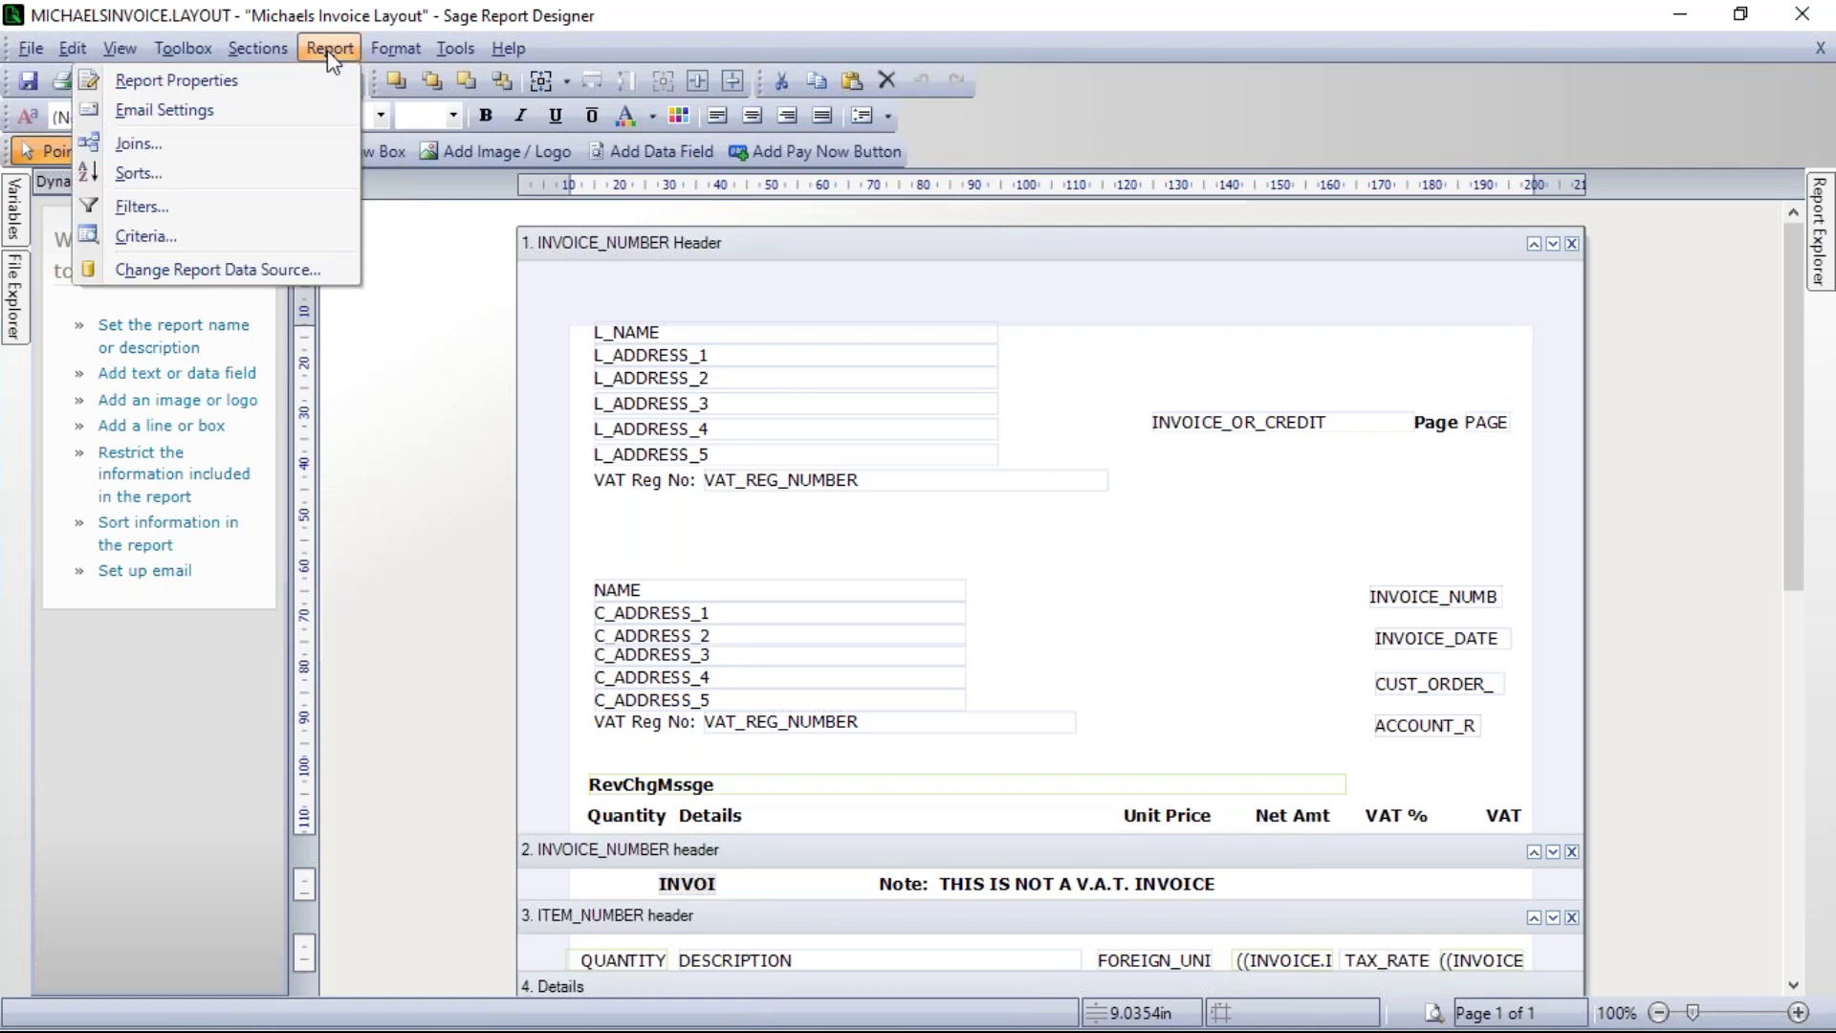
click(180, 113)
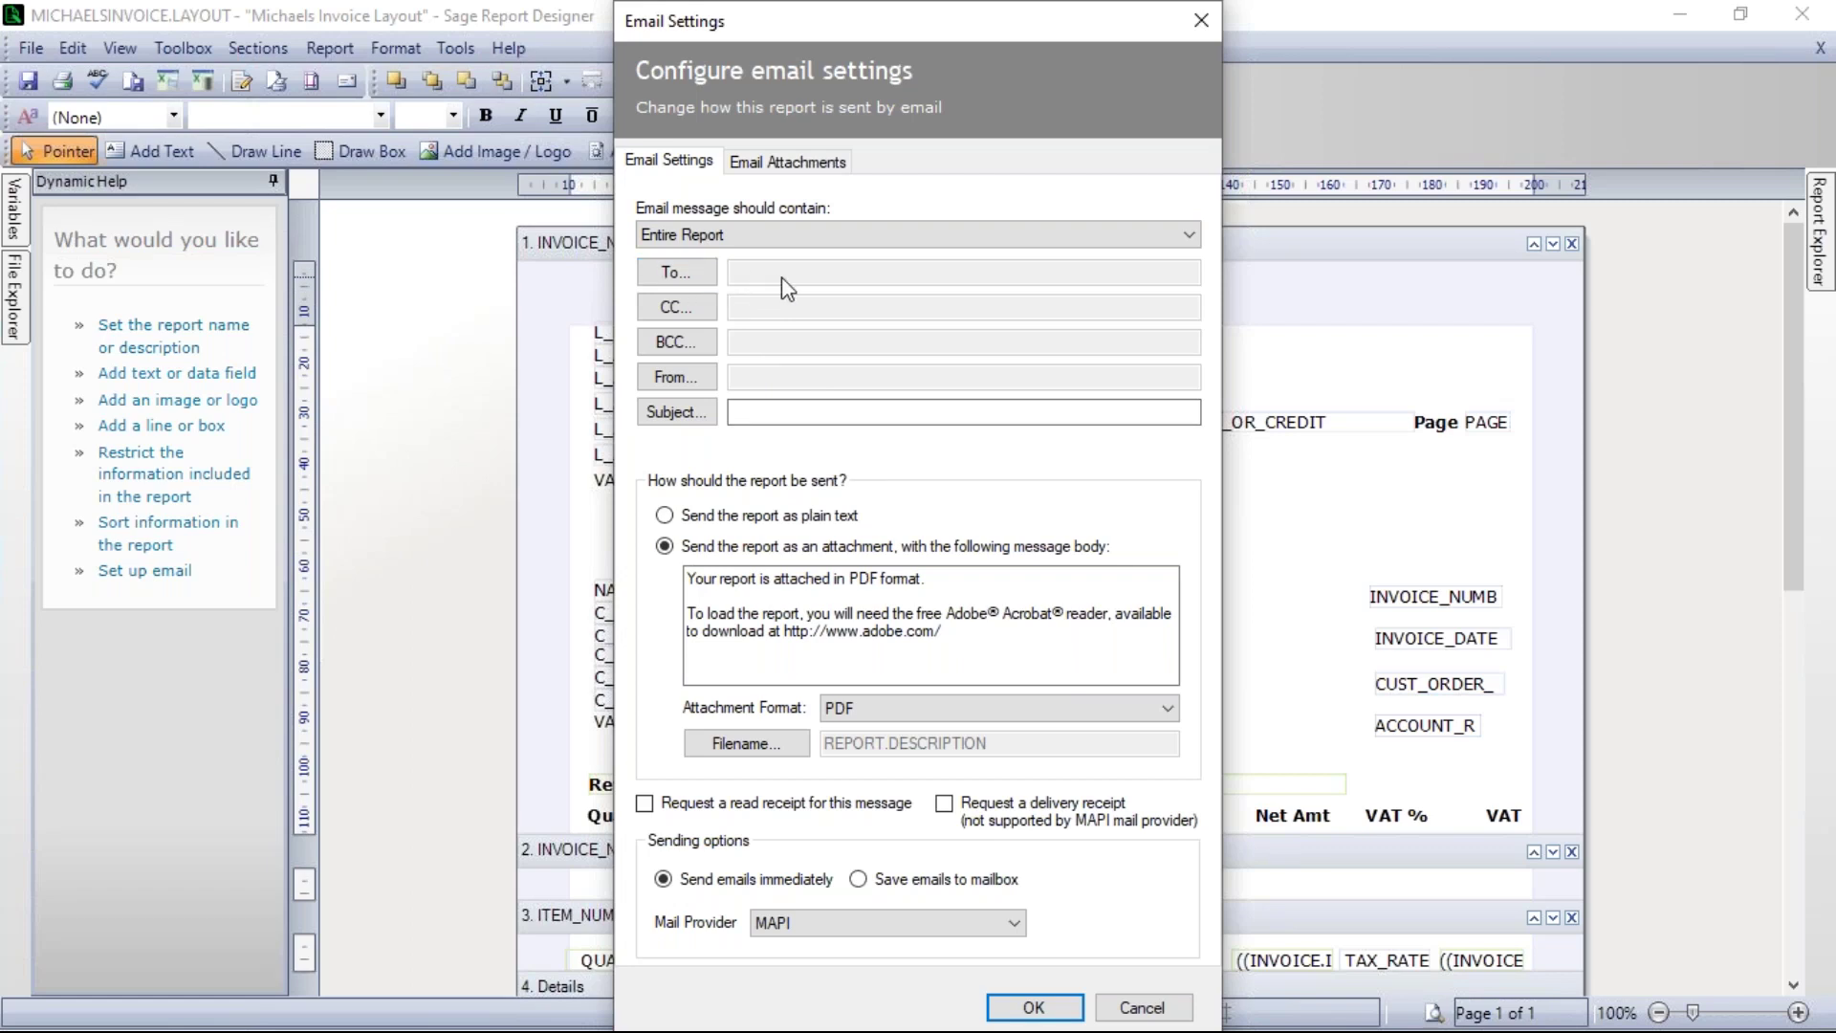
click(675, 275)
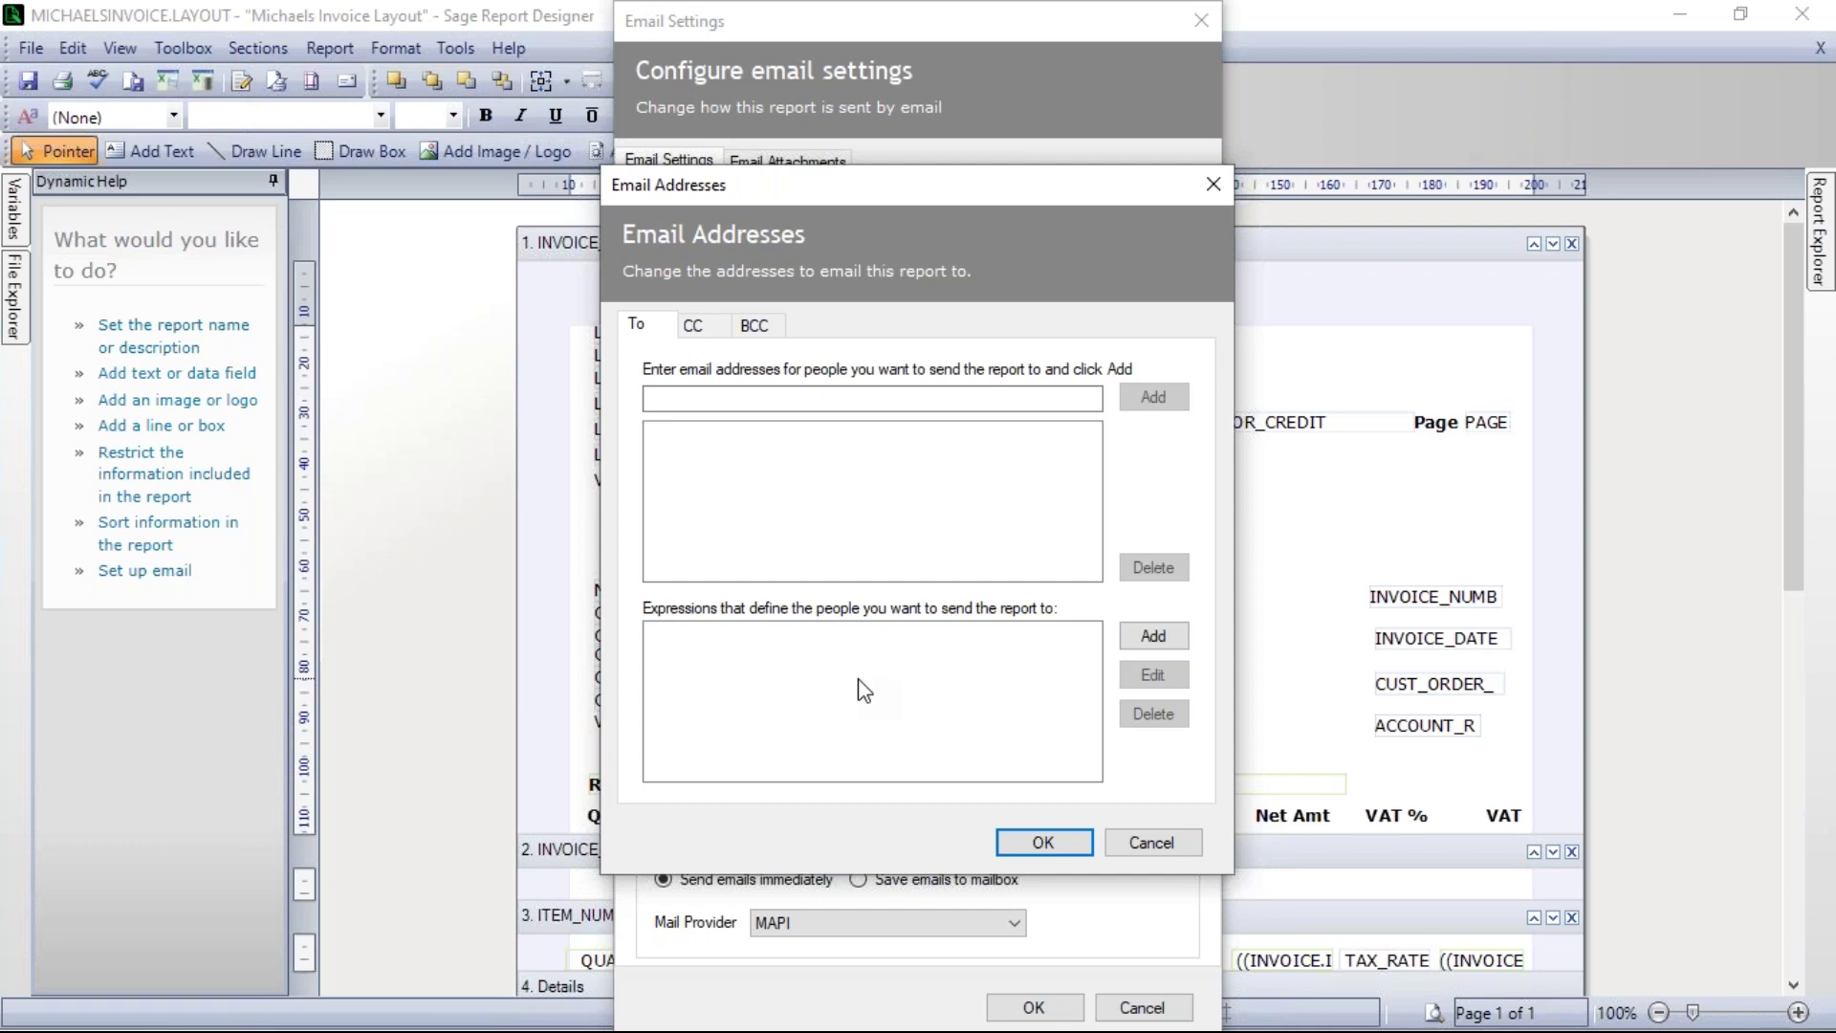
click(1155, 639)
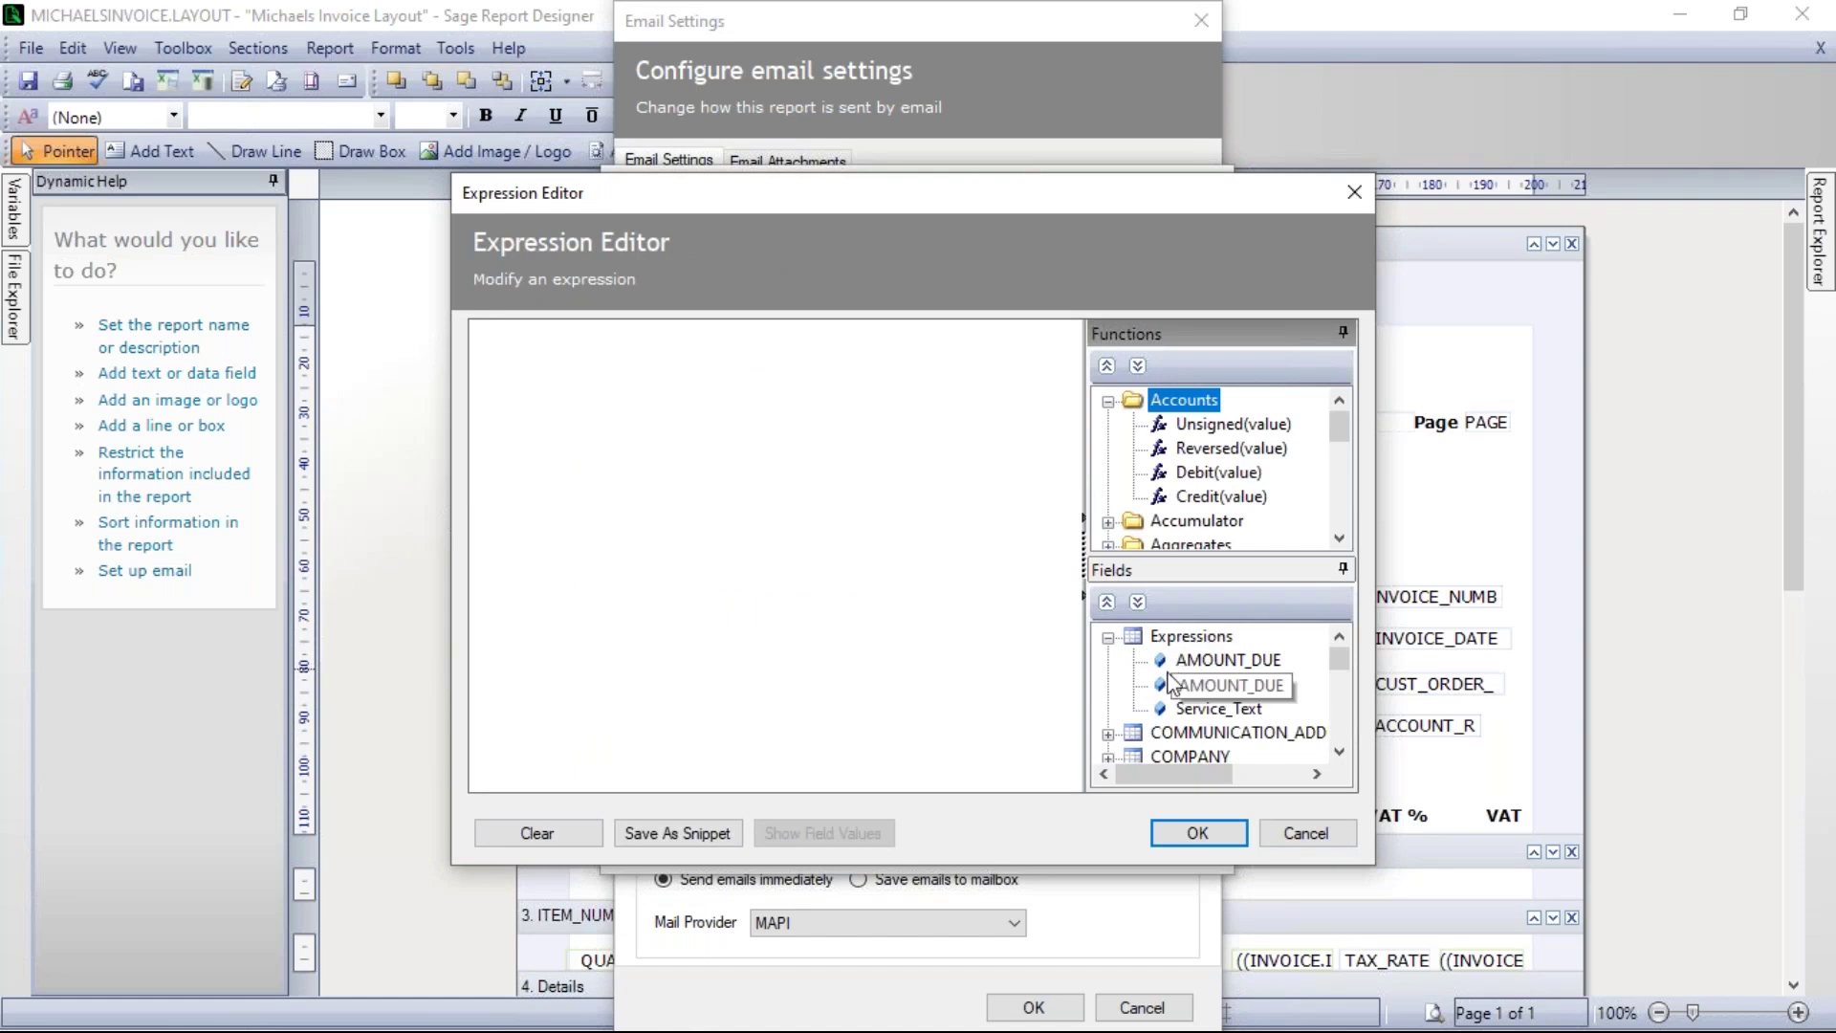
Add the E_MAIL field from SALES_LEDGER as the expression for the To recipients
click(1107, 638)
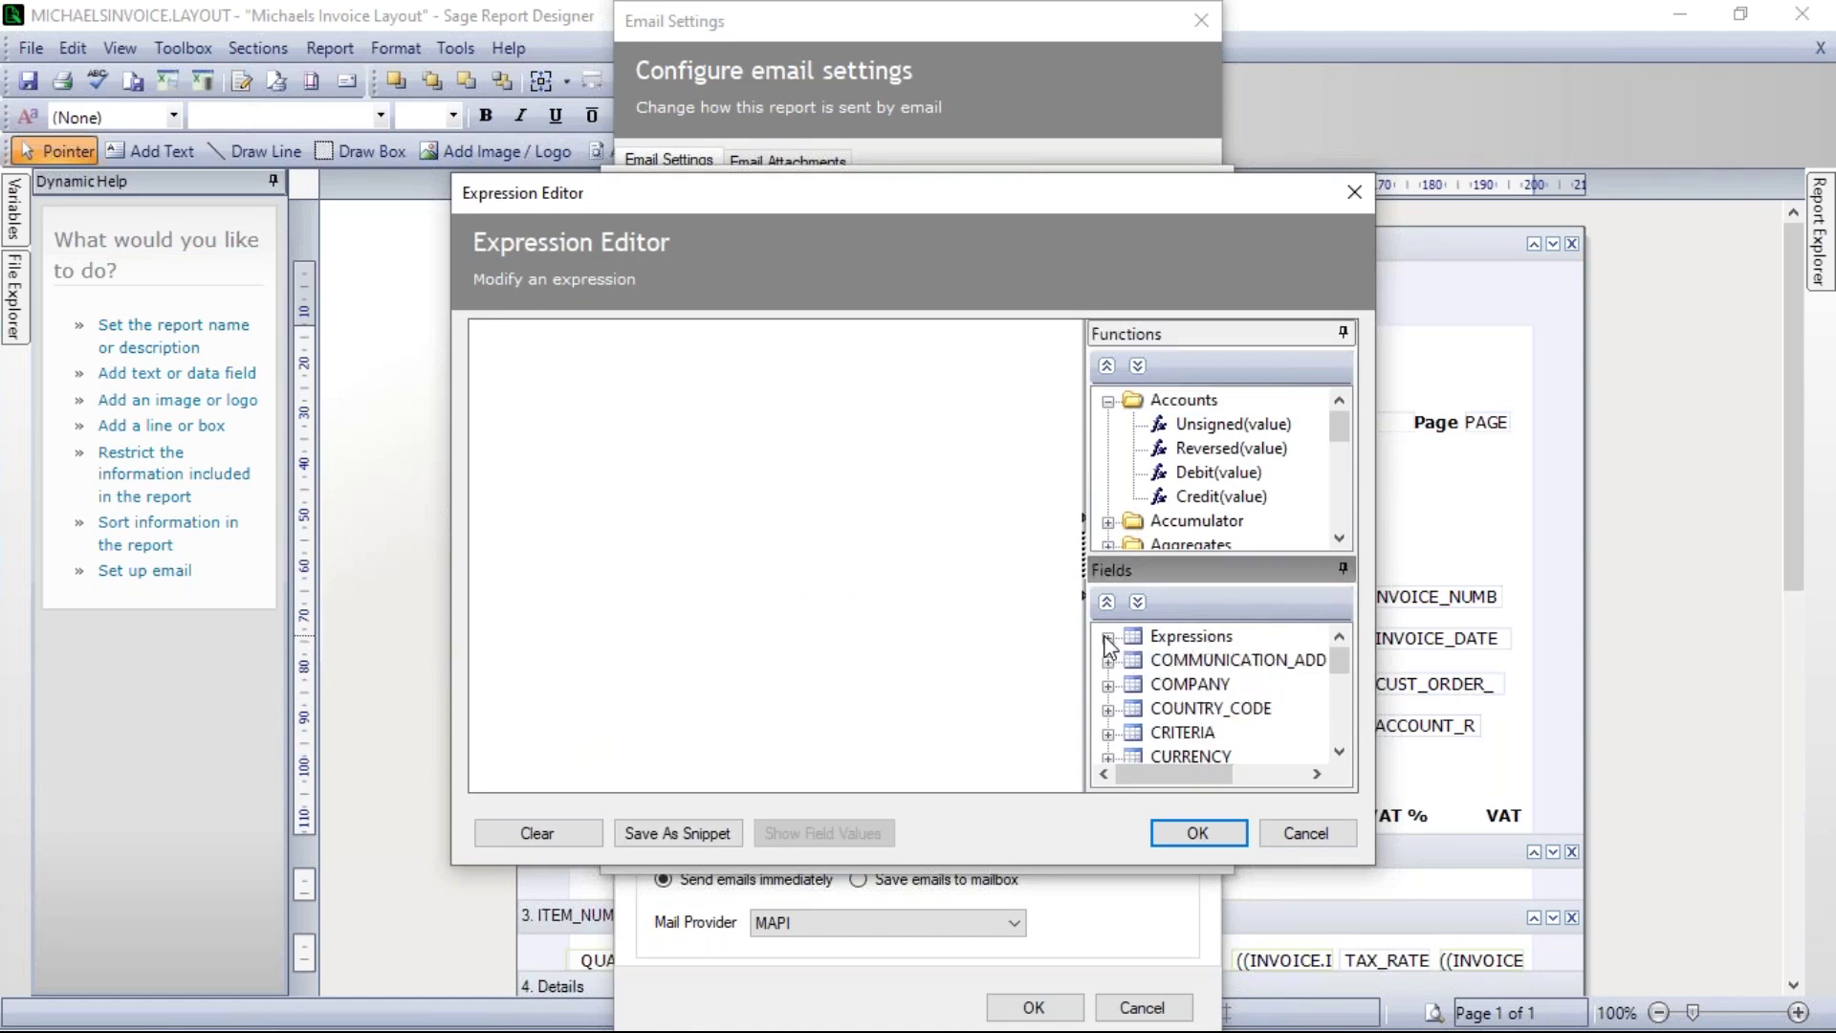
drag(1334, 656, 1331, 737)
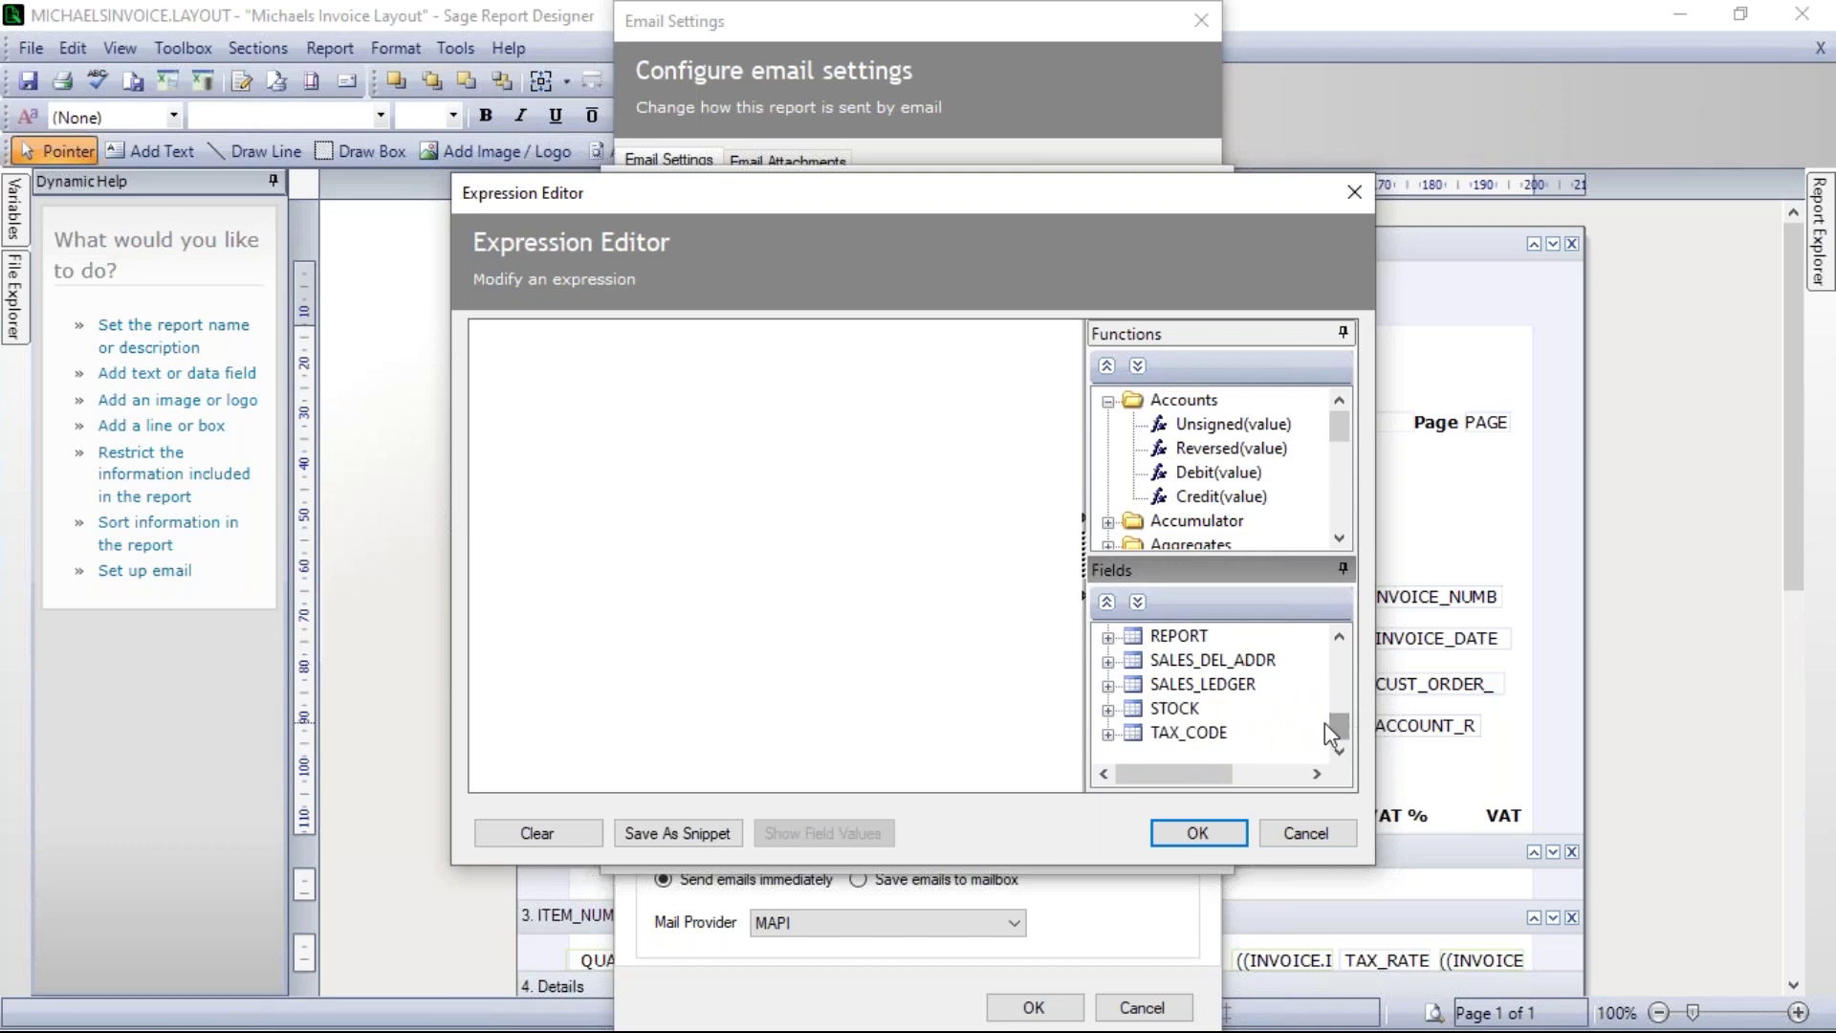
click(1109, 686)
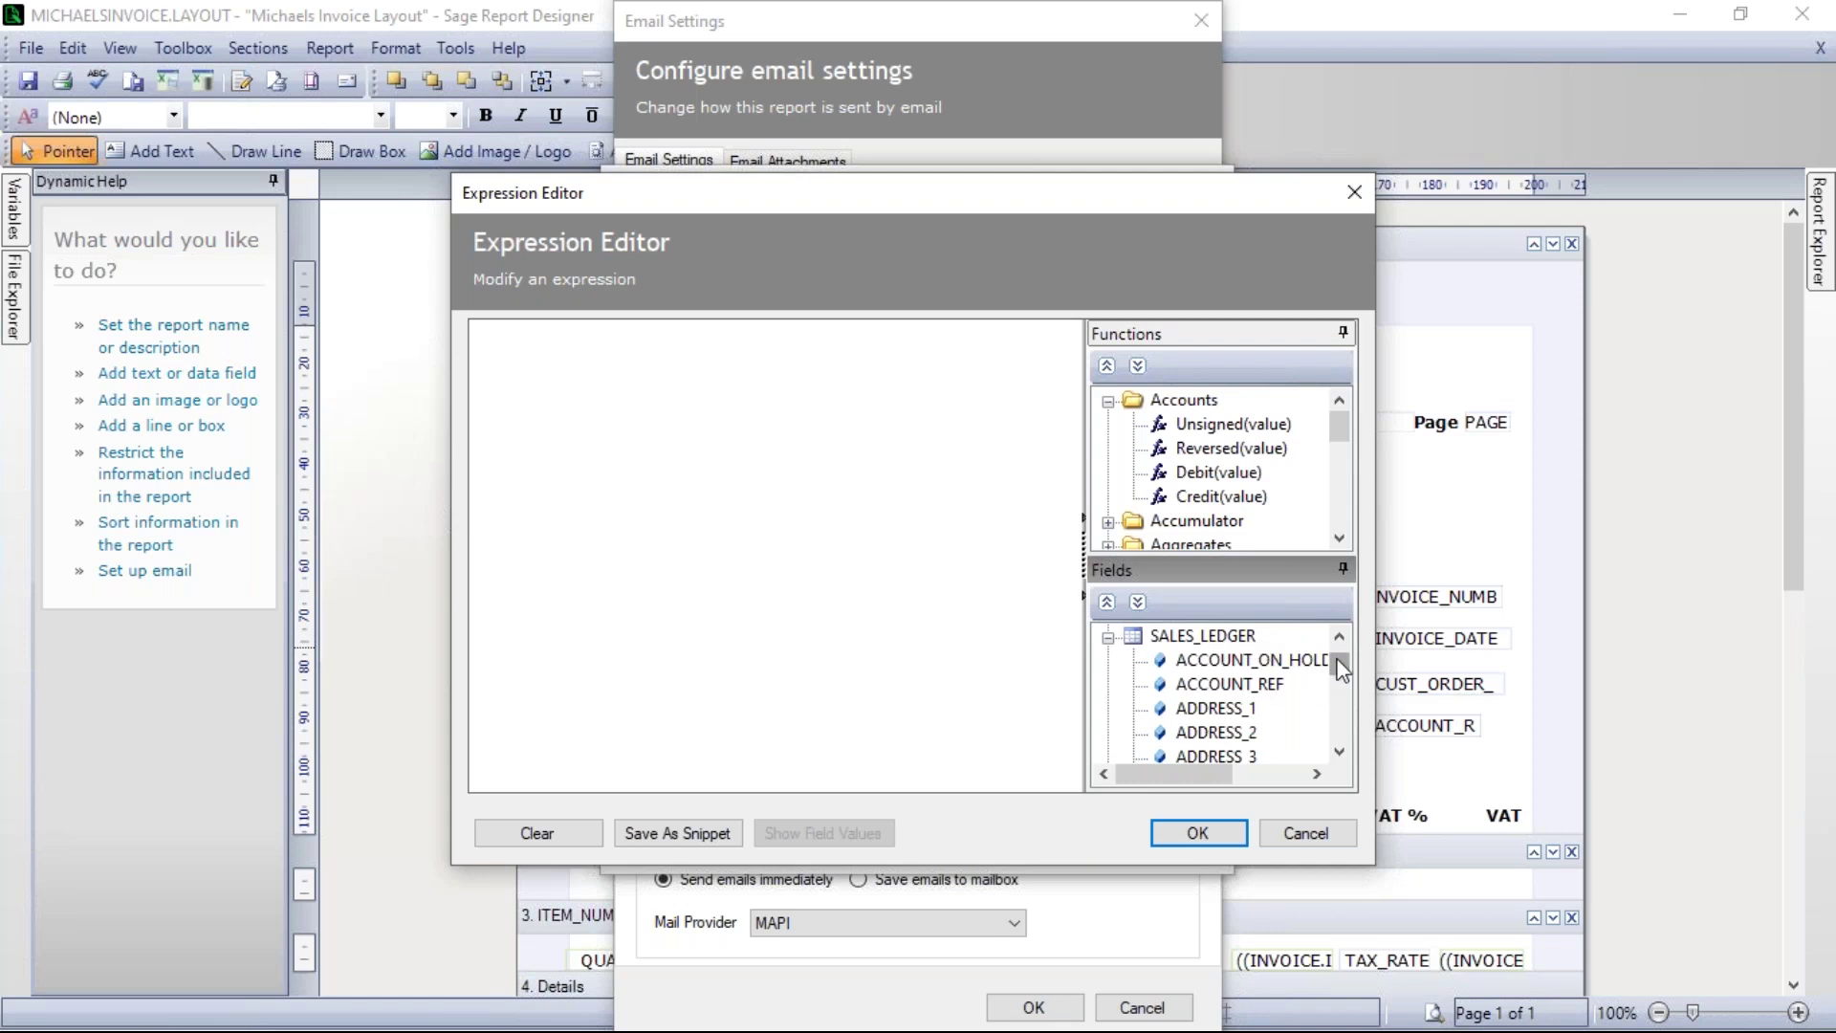
drag(1338, 667, 1338, 696)
click(1338, 751)
click(1339, 751)
click(1338, 751)
click(1339, 752)
click(1340, 753)
click(1340, 753)
click(1340, 752)
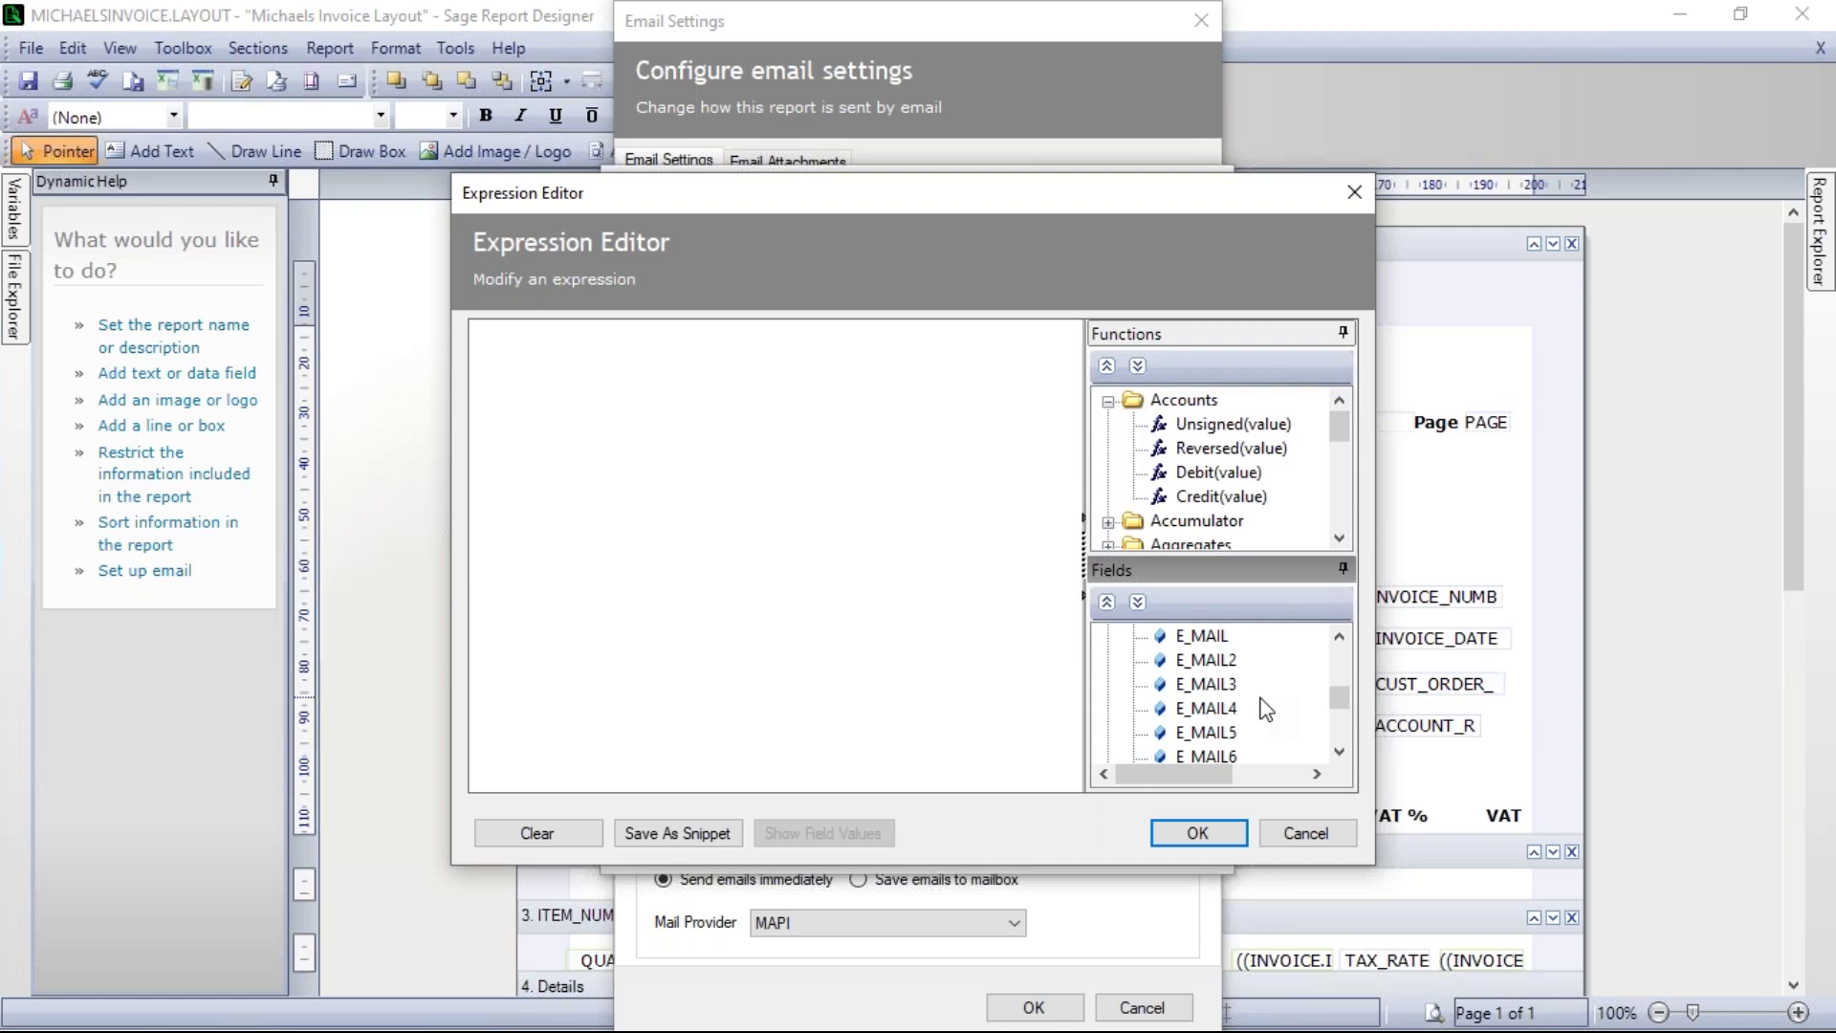
click(1210, 640)
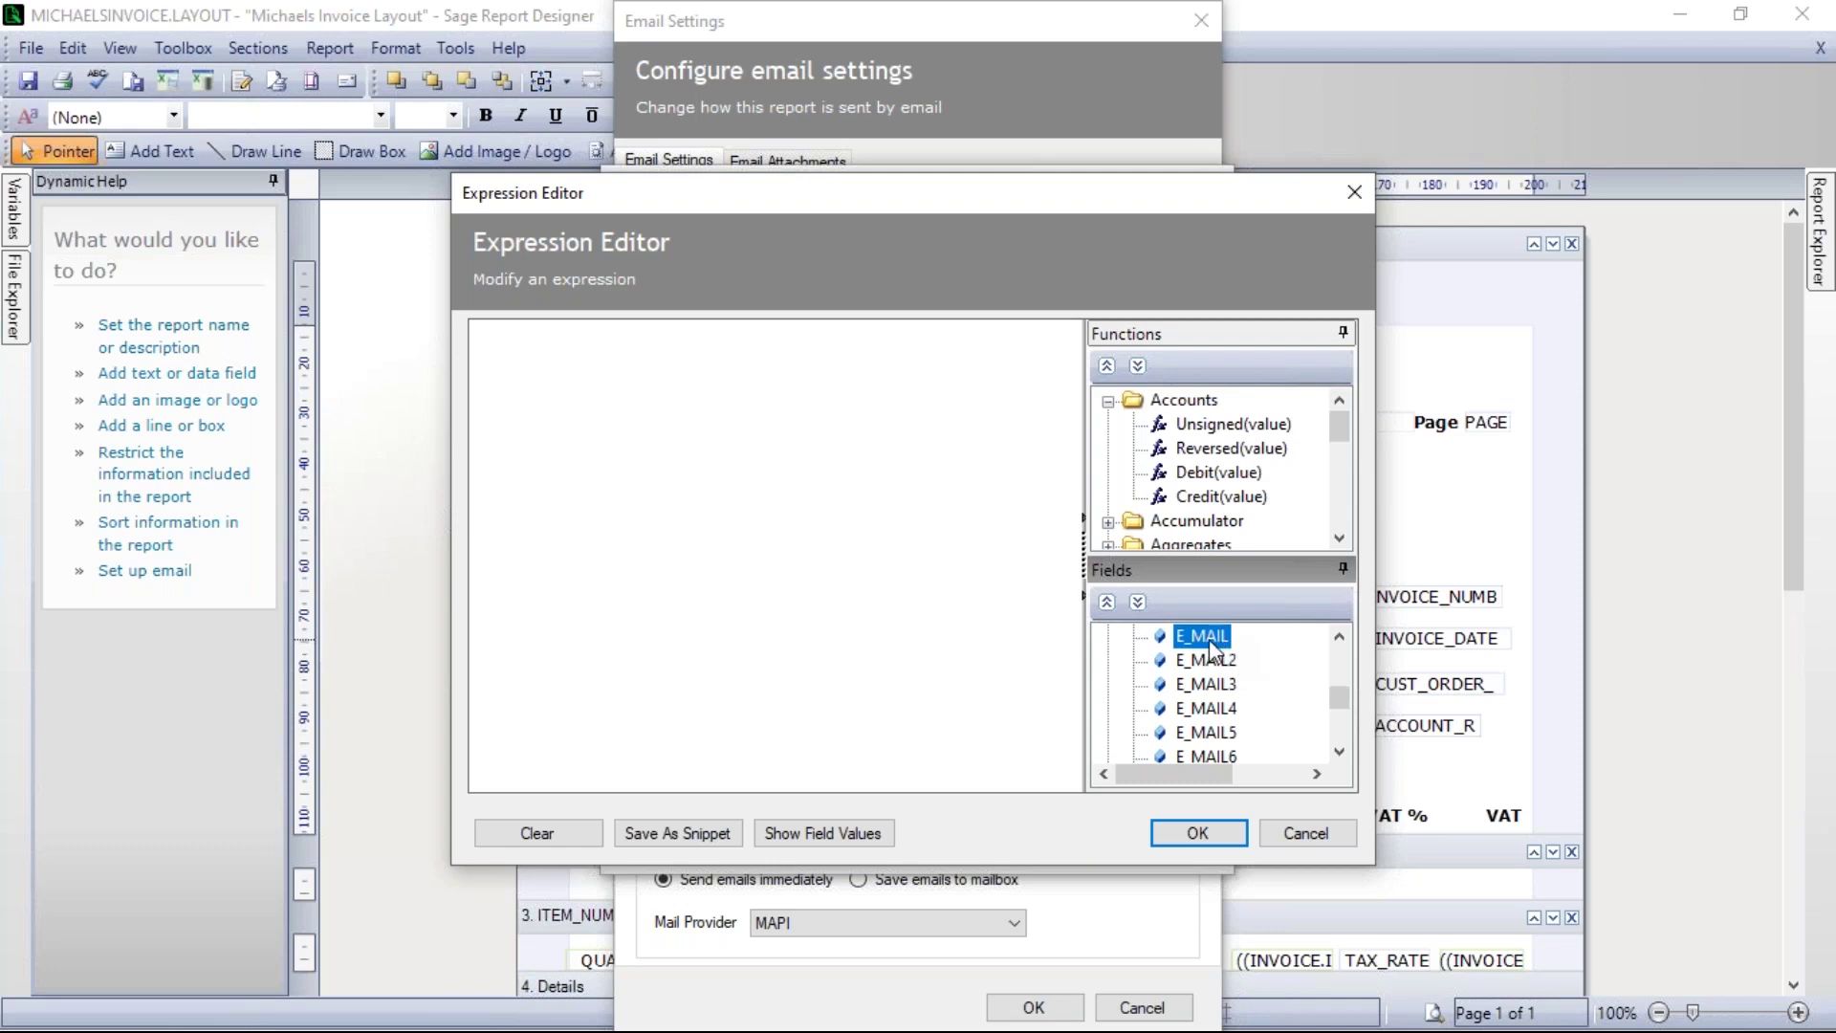
double_click(1208, 643)
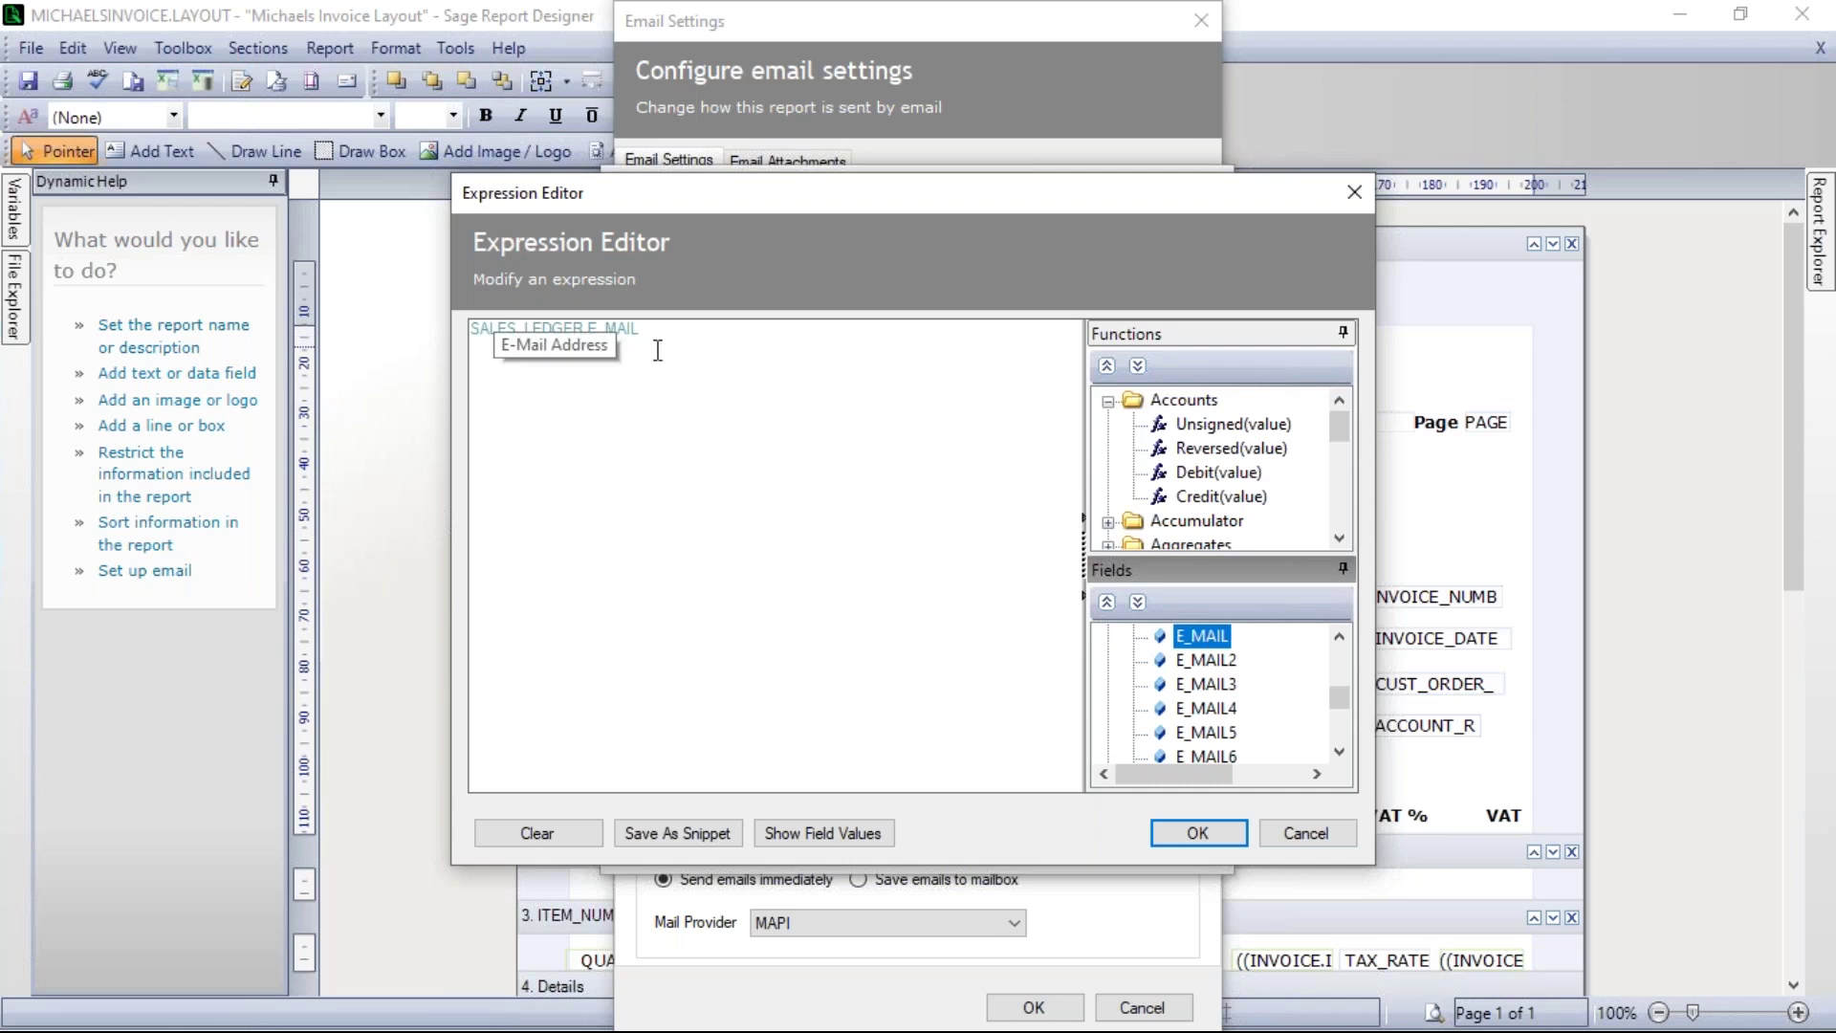
click(1197, 833)
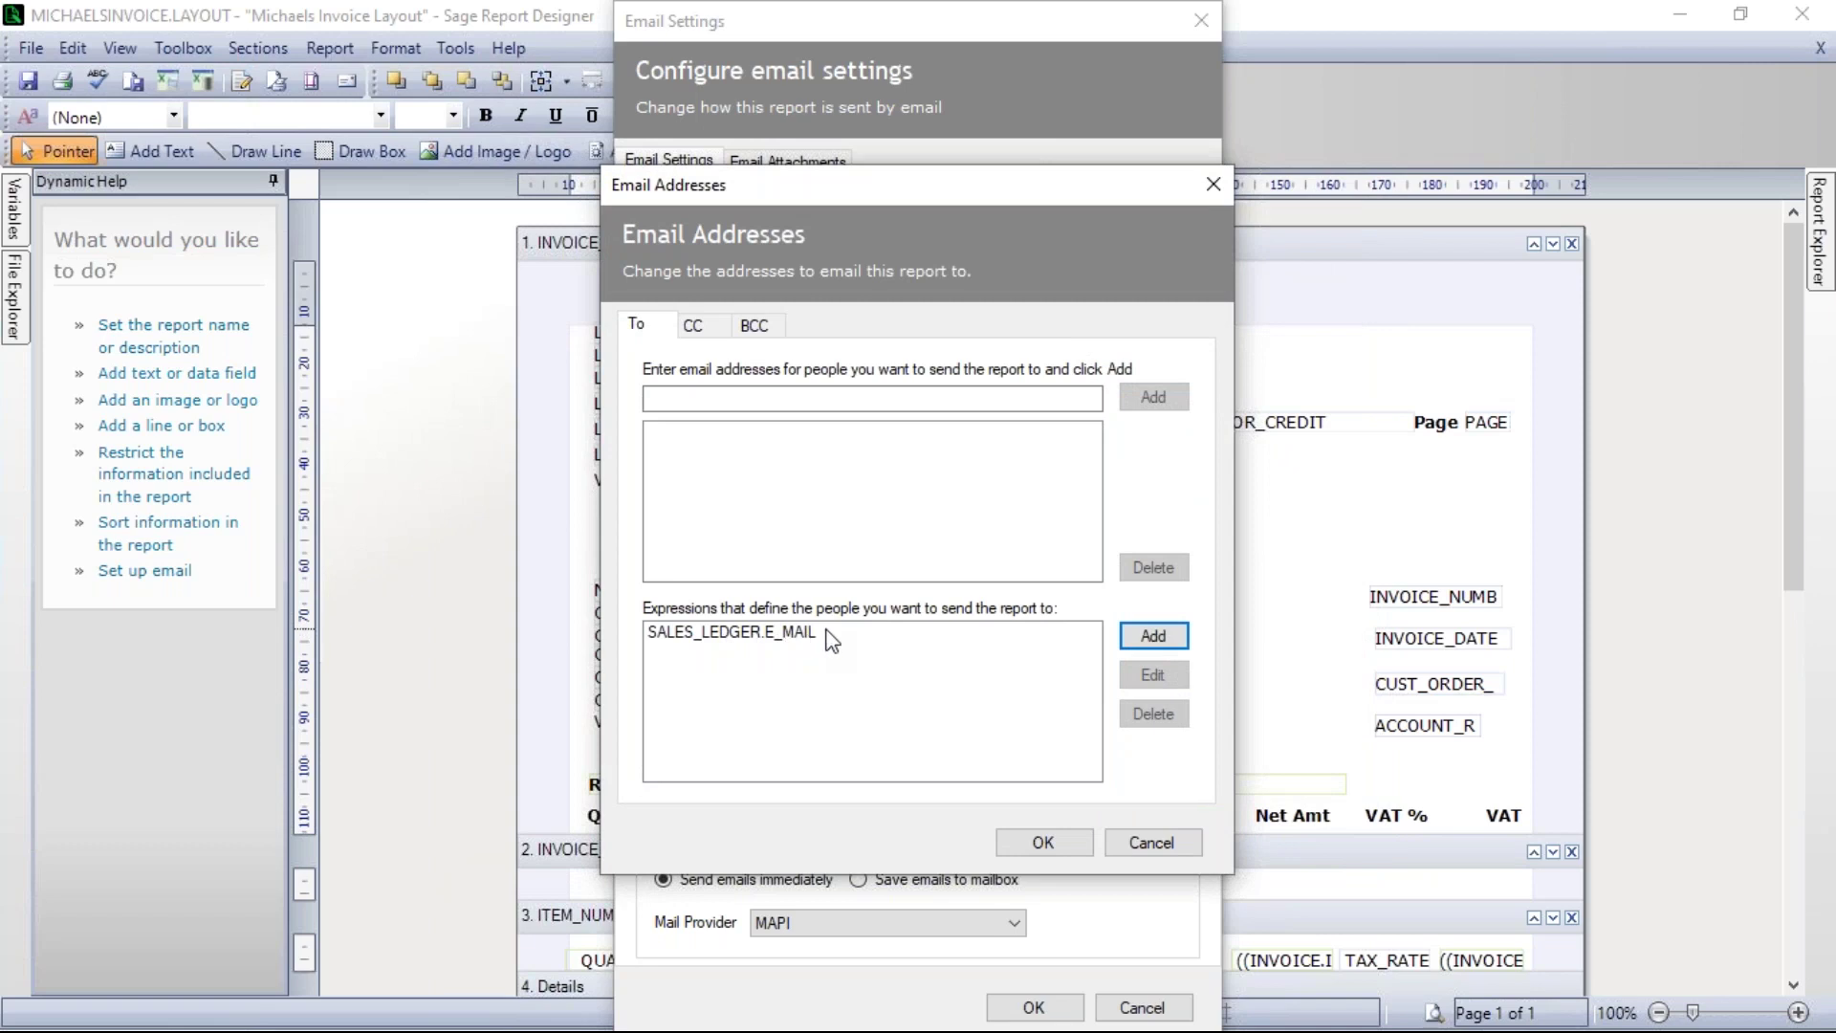
Add SALES_LEDGER.E_MAIL2 as a second expression for the To recipients and accept the email addresses
click(1153, 636)
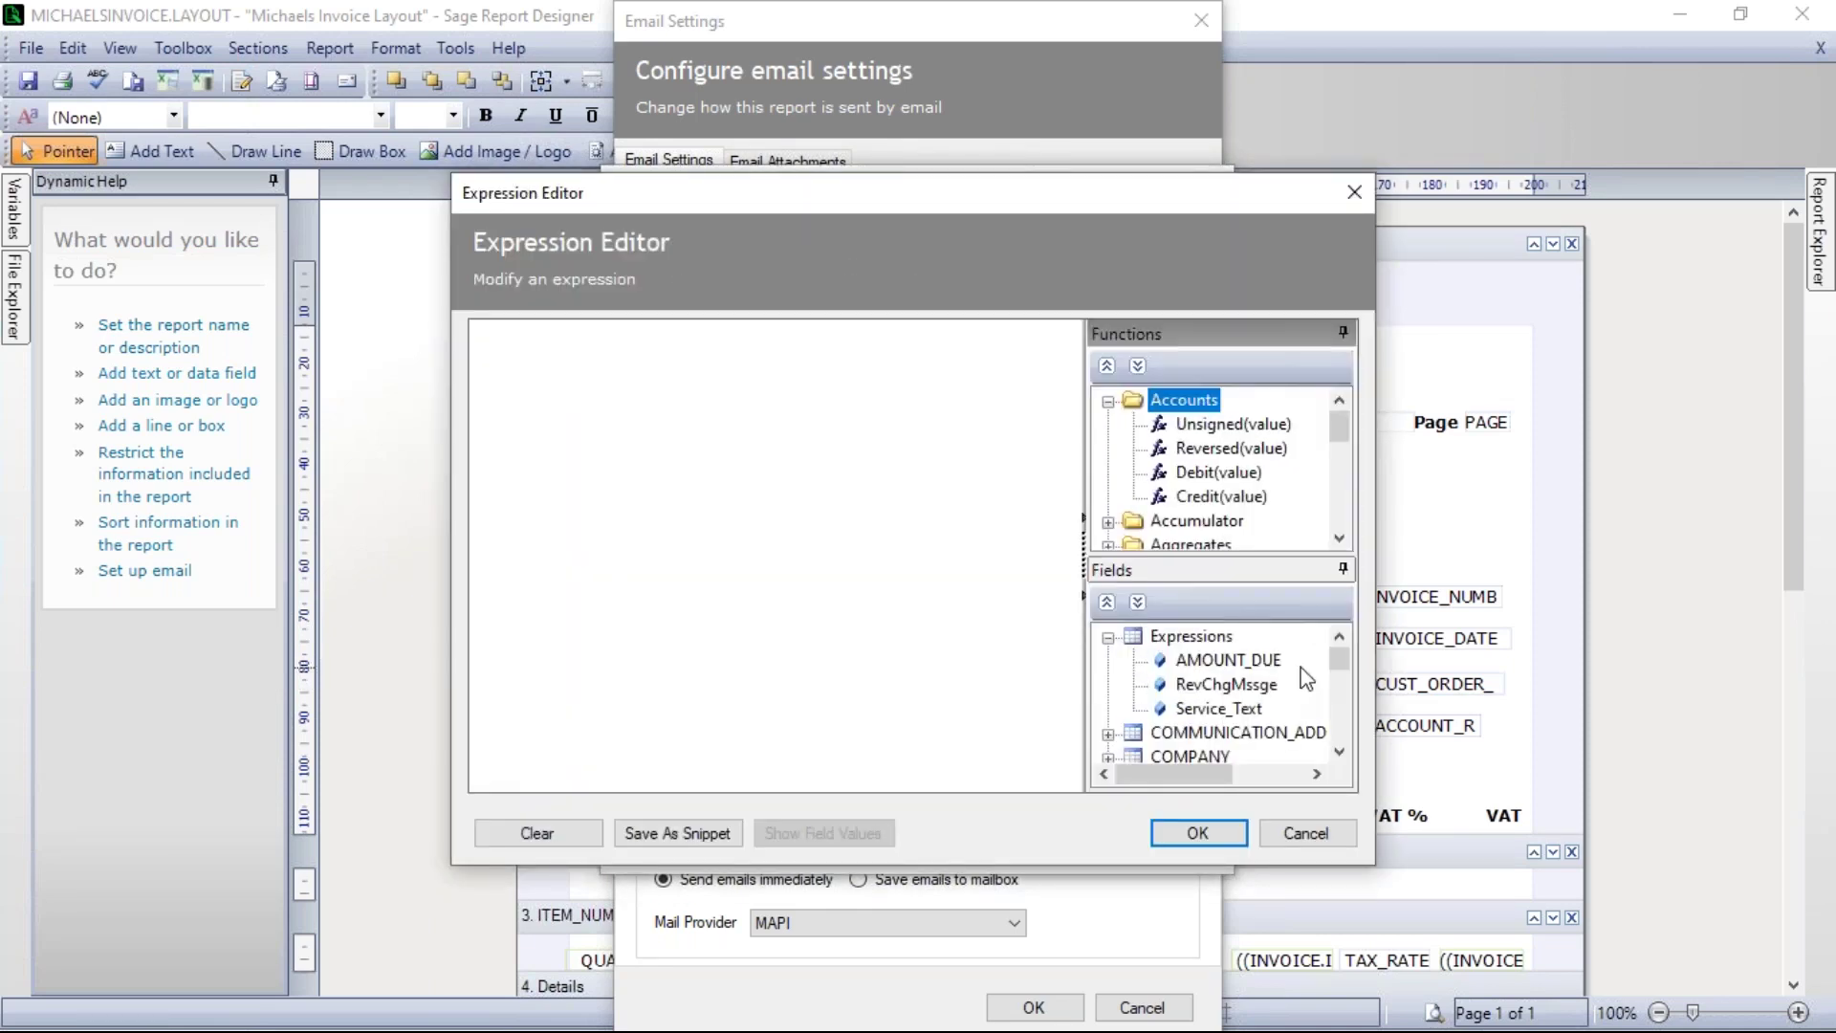
drag(1339, 669, 1335, 726)
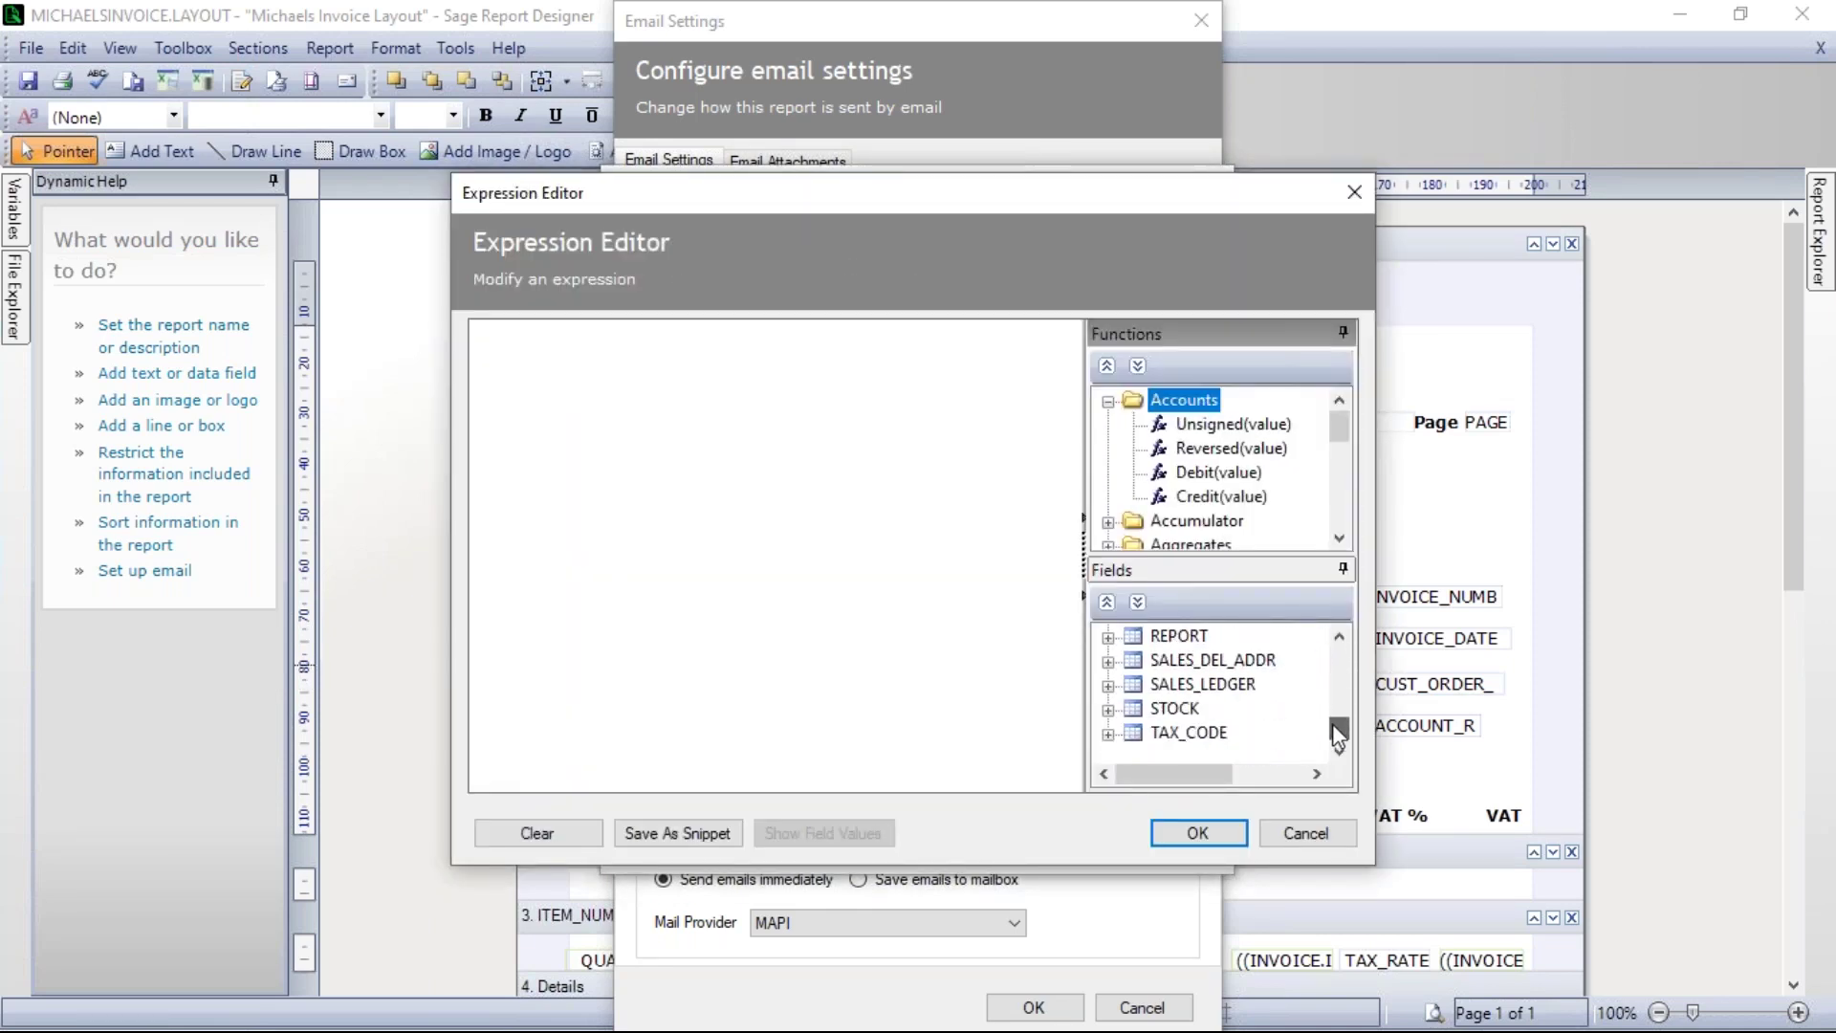
click(1109, 685)
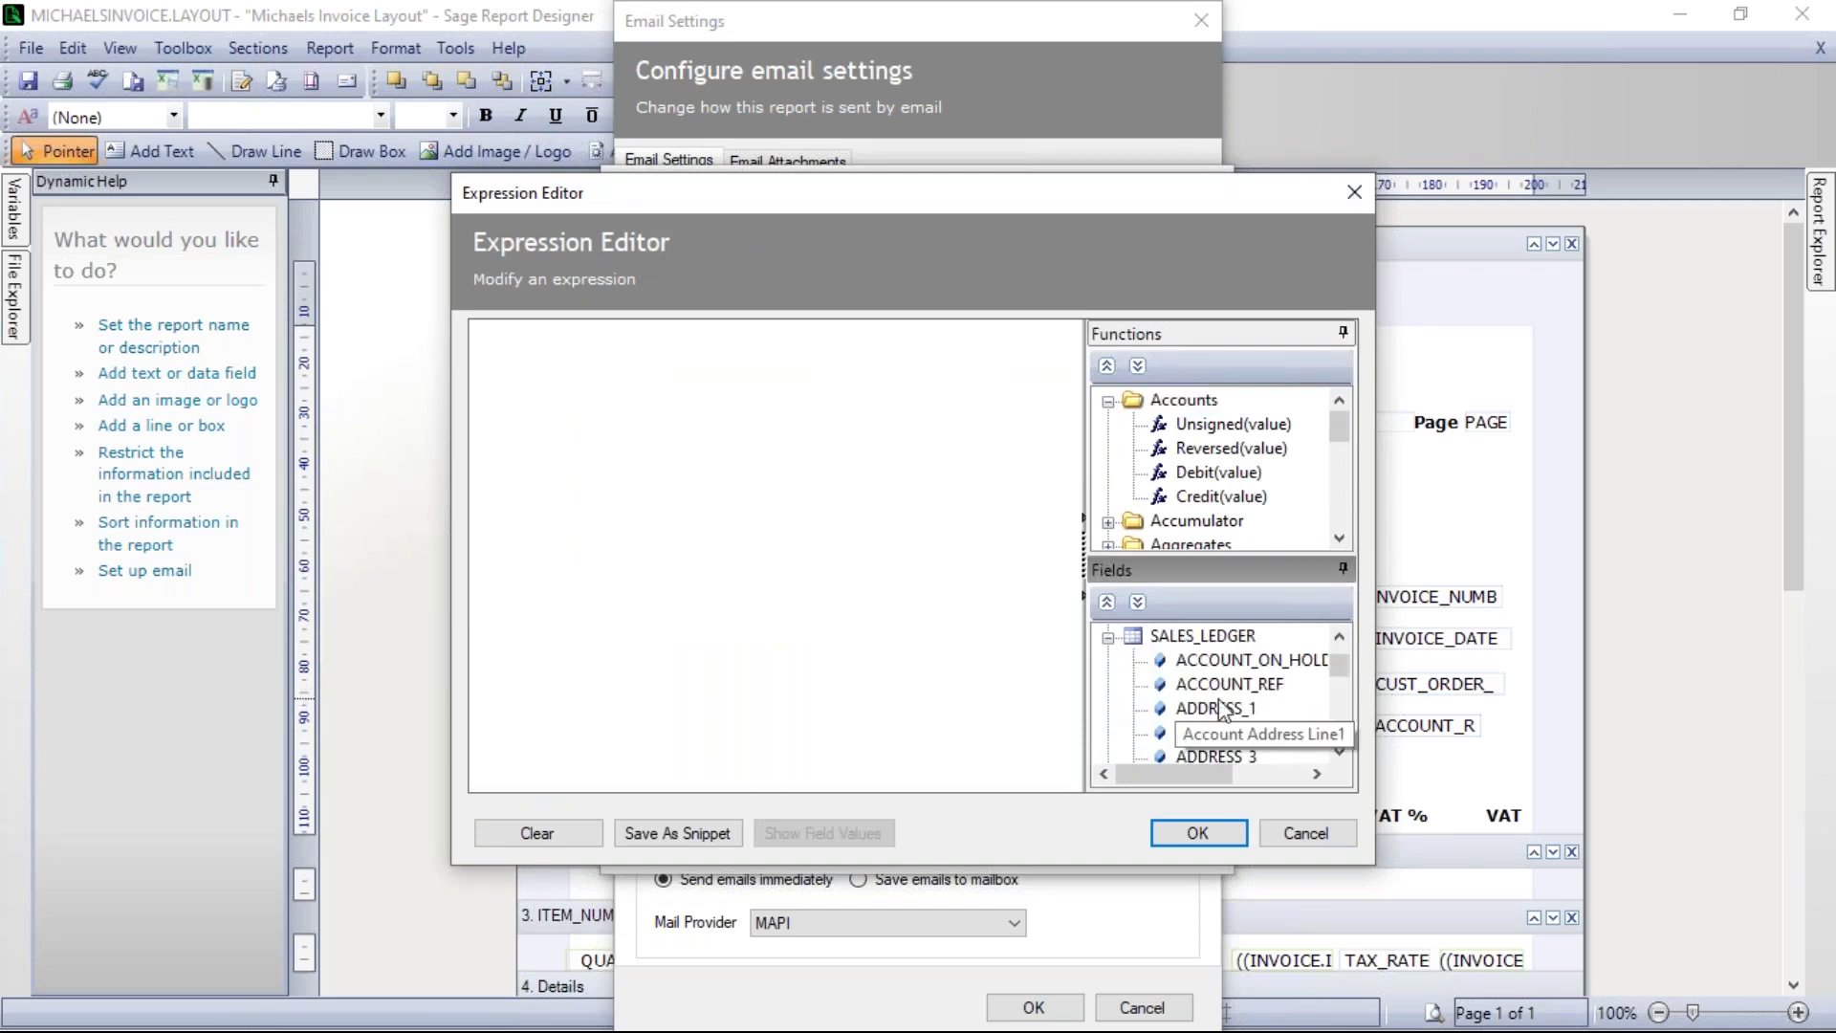
drag(1343, 666, 1344, 689)
click(1344, 751)
click(1343, 750)
click(1344, 750)
click(1343, 751)
click(1343, 750)
click(1343, 750)
click(1343, 751)
click(1344, 751)
click(1344, 750)
click(1343, 751)
click(1344, 750)
click(1344, 751)
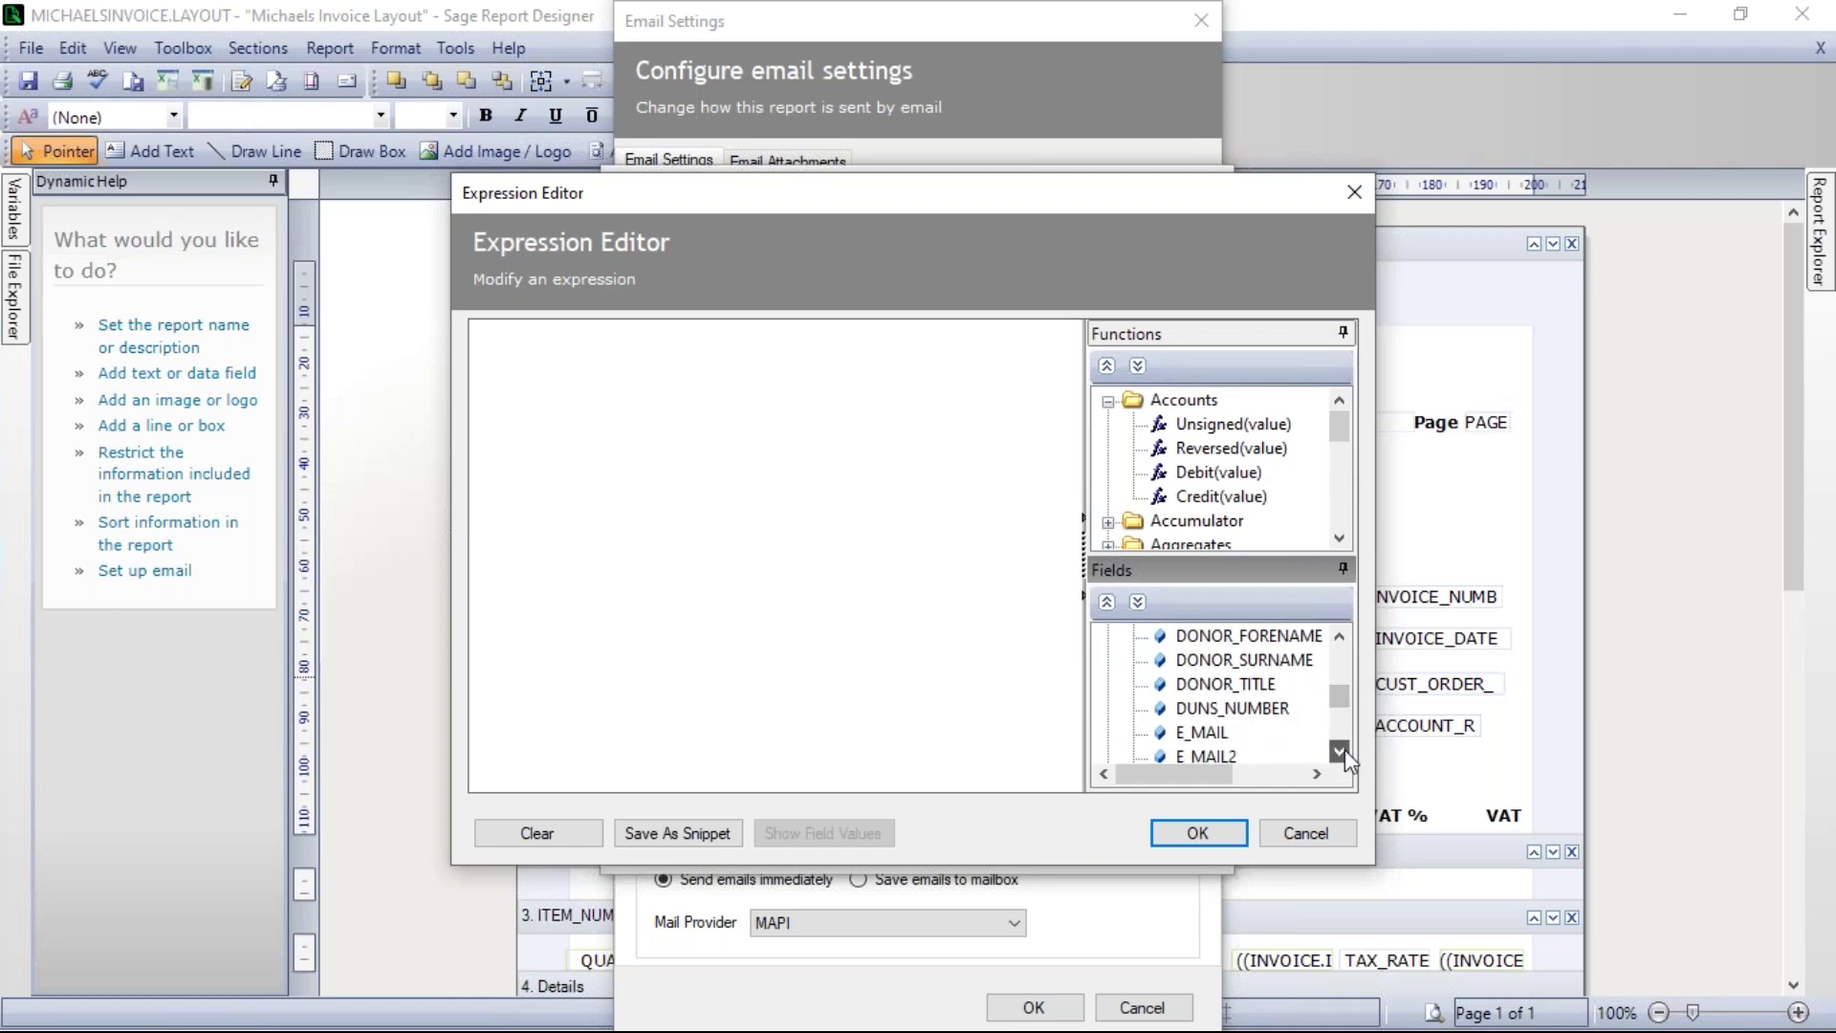
click(1344, 751)
click(1344, 751)
click(1343, 751)
click(1344, 751)
click(1344, 750)
double_click(1203, 637)
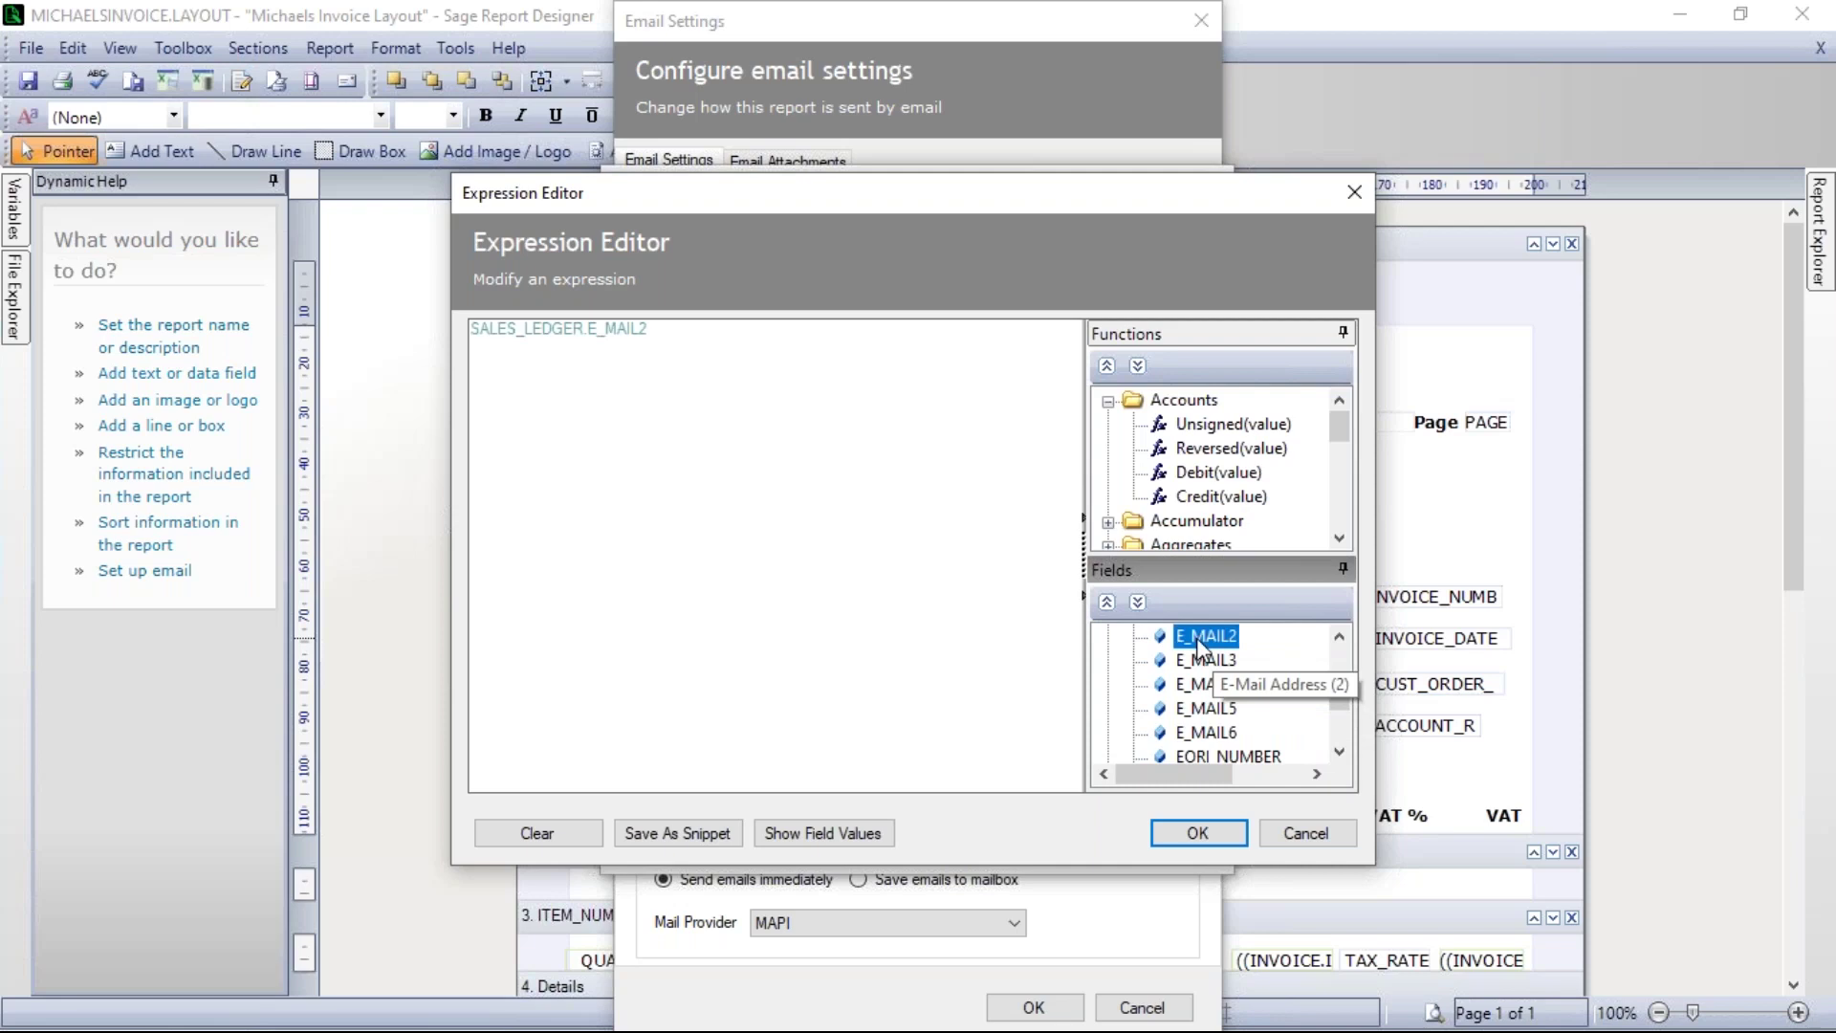
click(1199, 833)
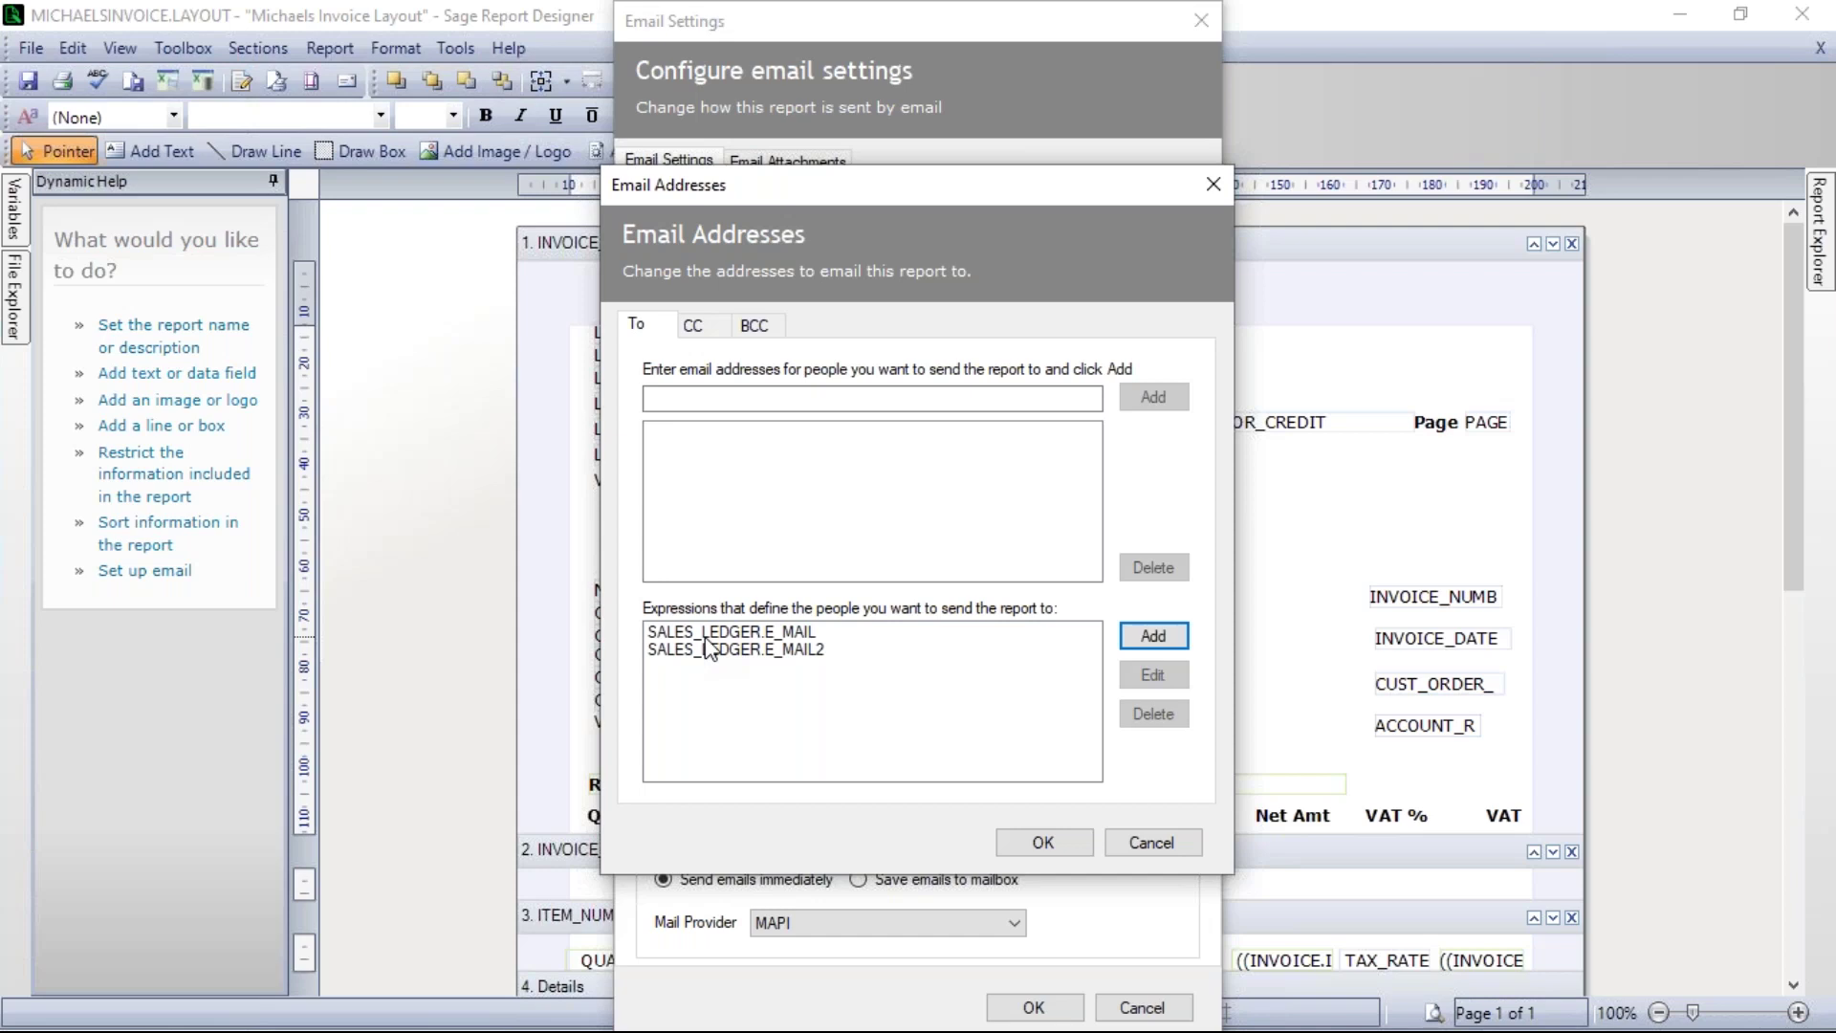
click(1046, 843)
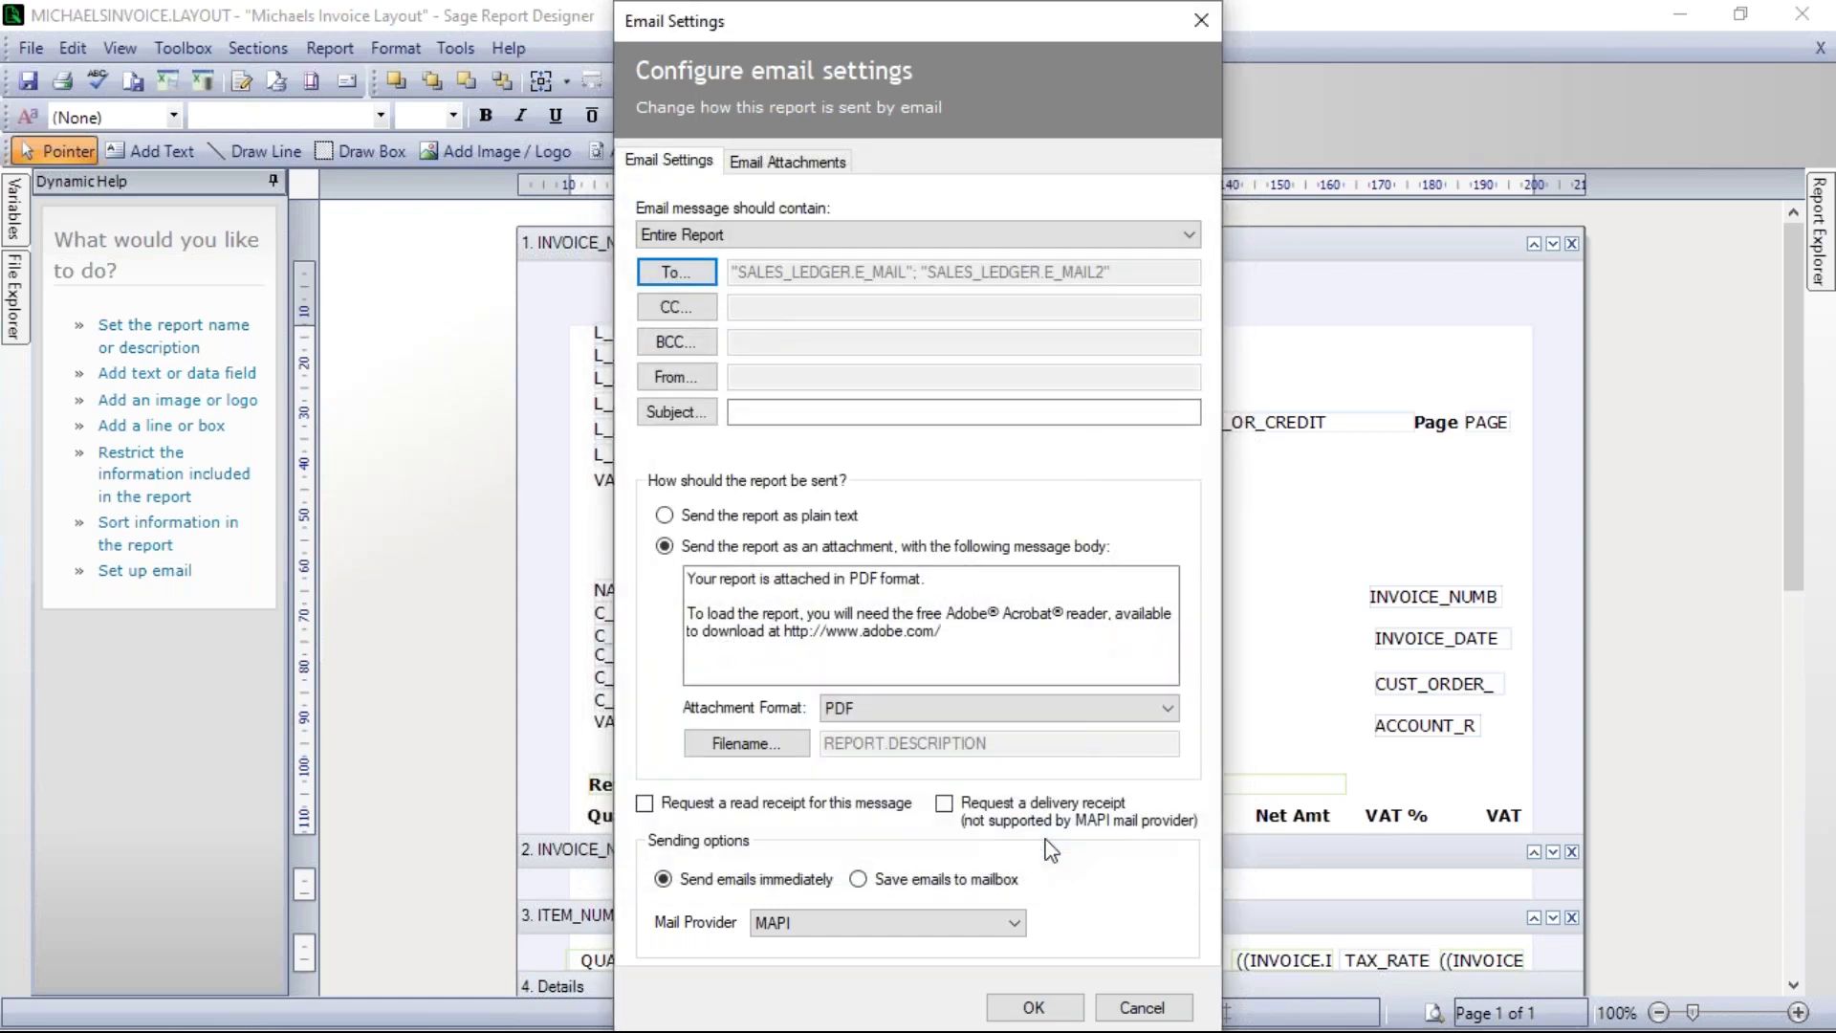
Look at the CC and BCC address settings, closing each without adding any recipients
click(675, 308)
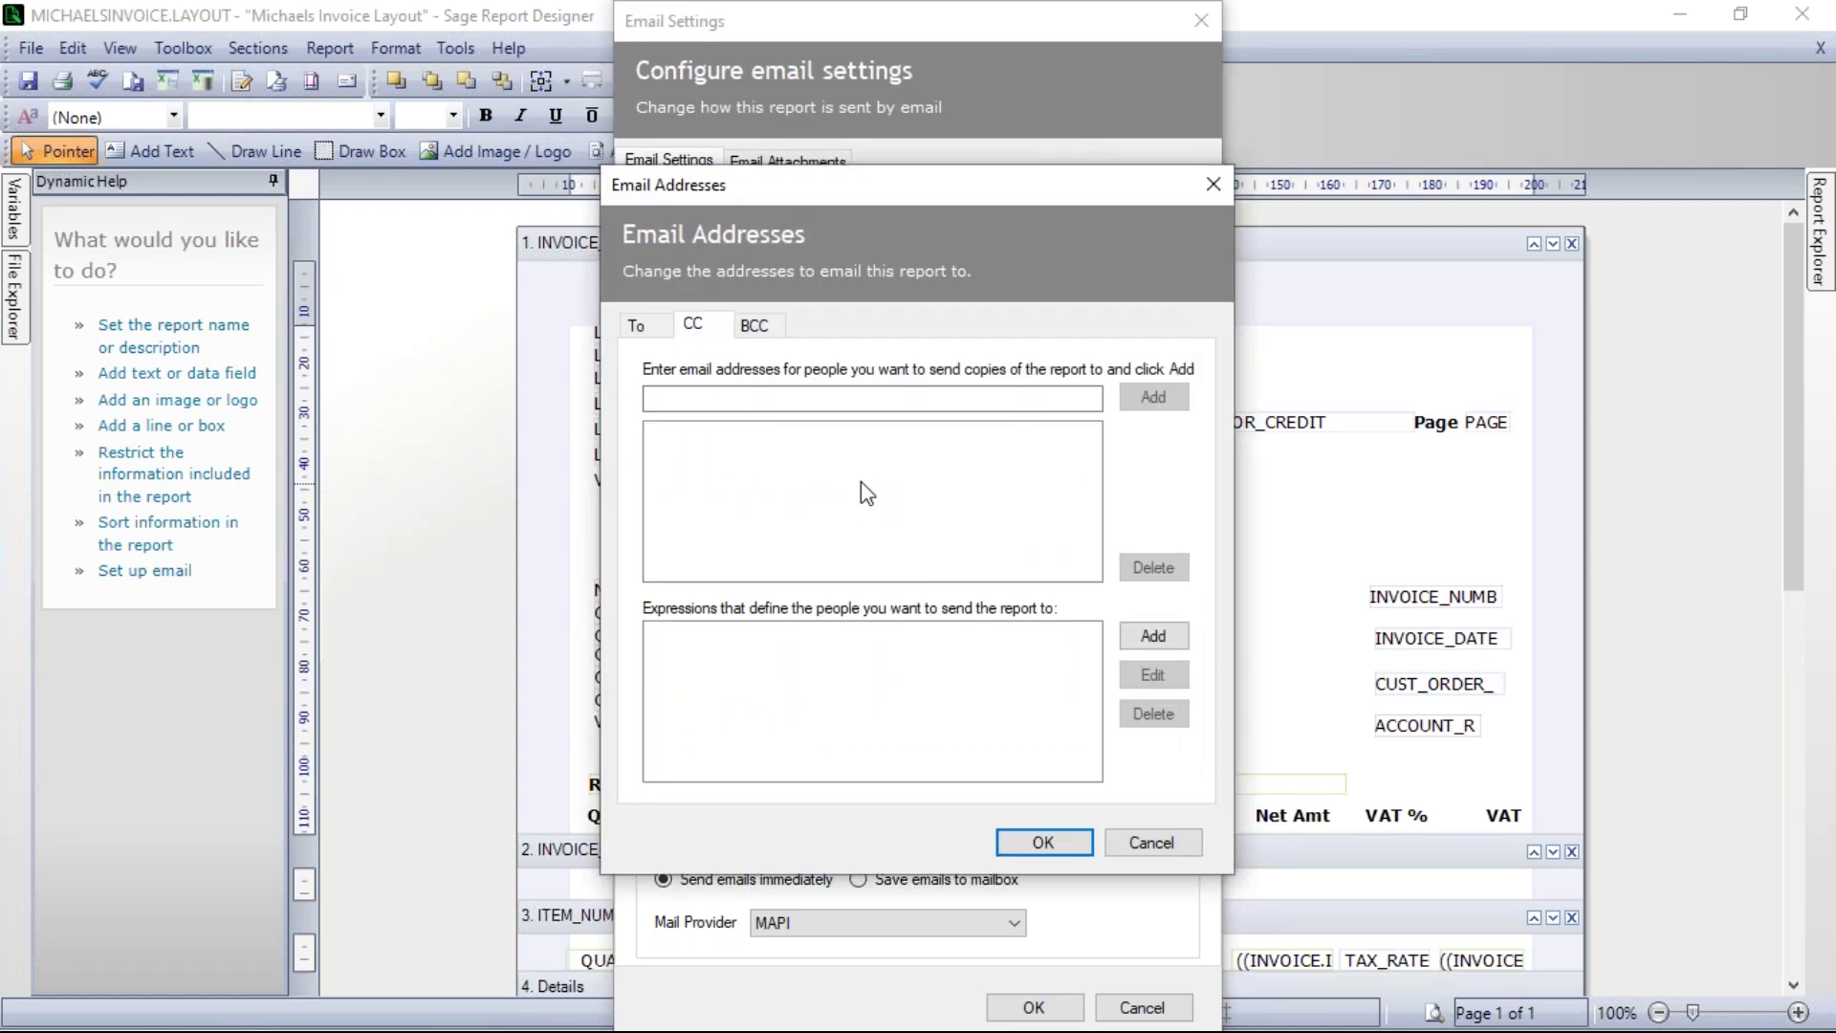
click(1147, 843)
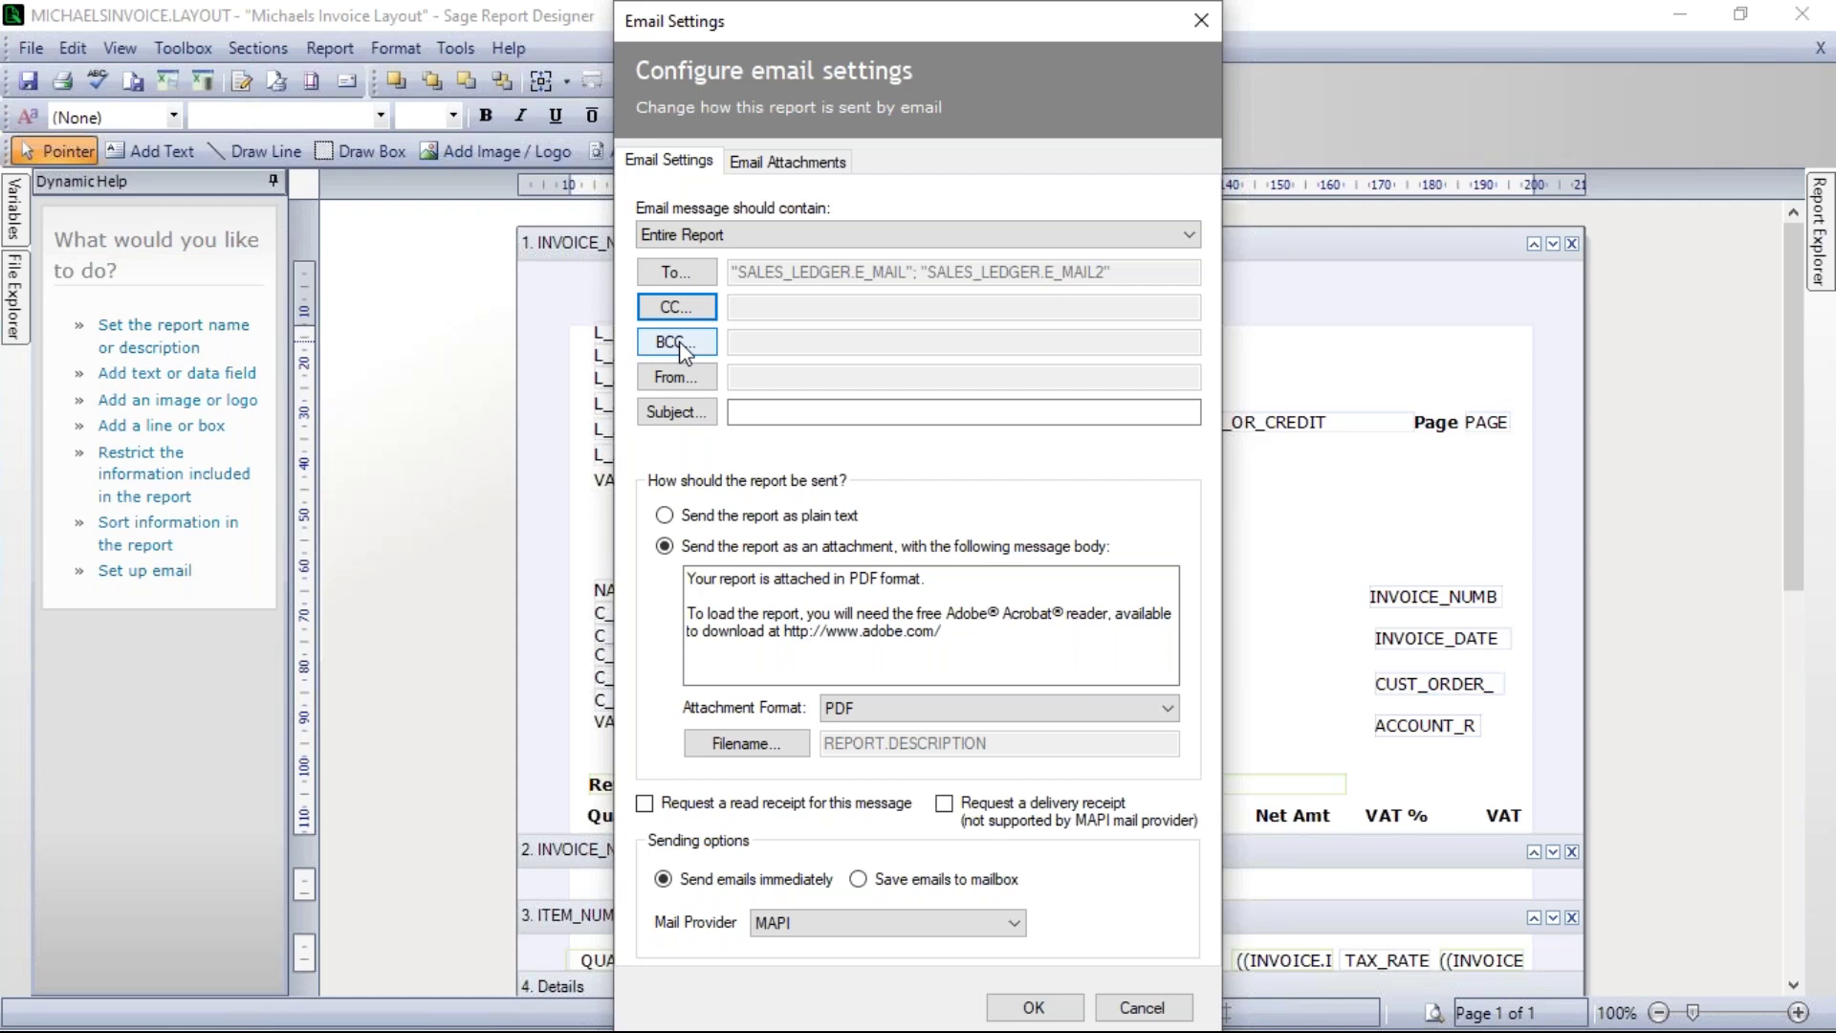
click(675, 342)
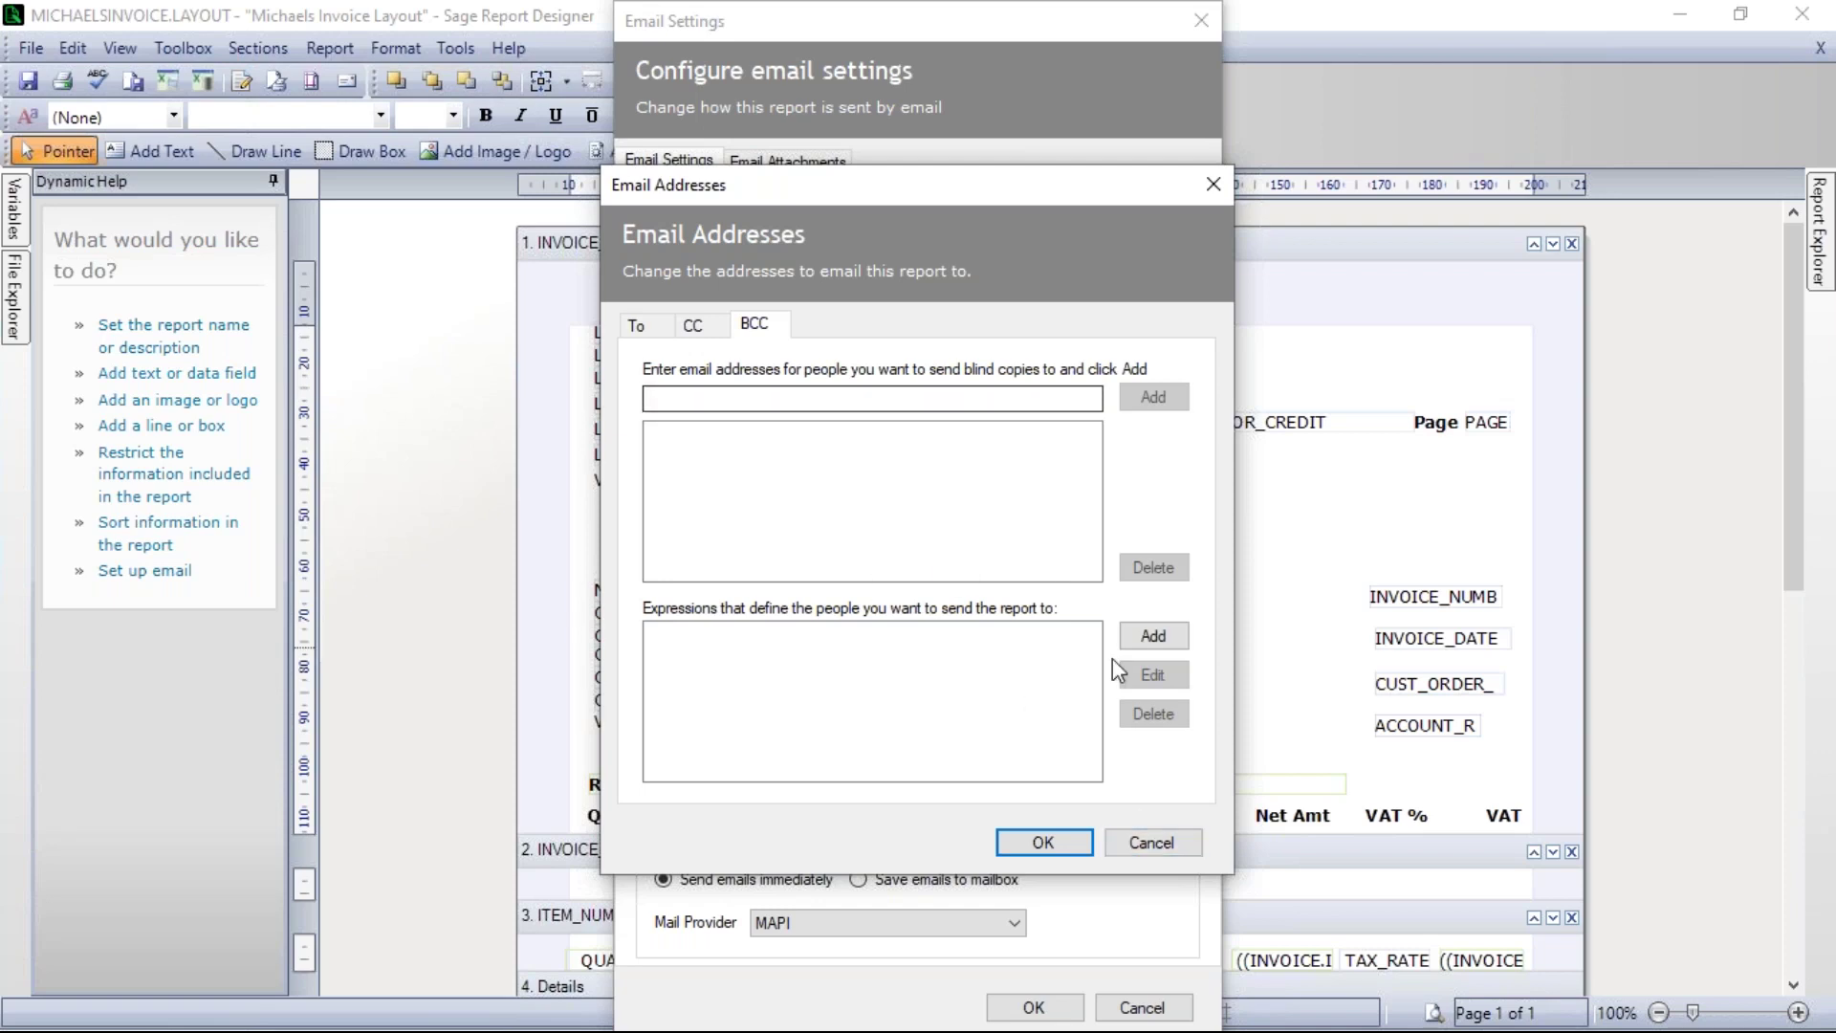
click(1137, 849)
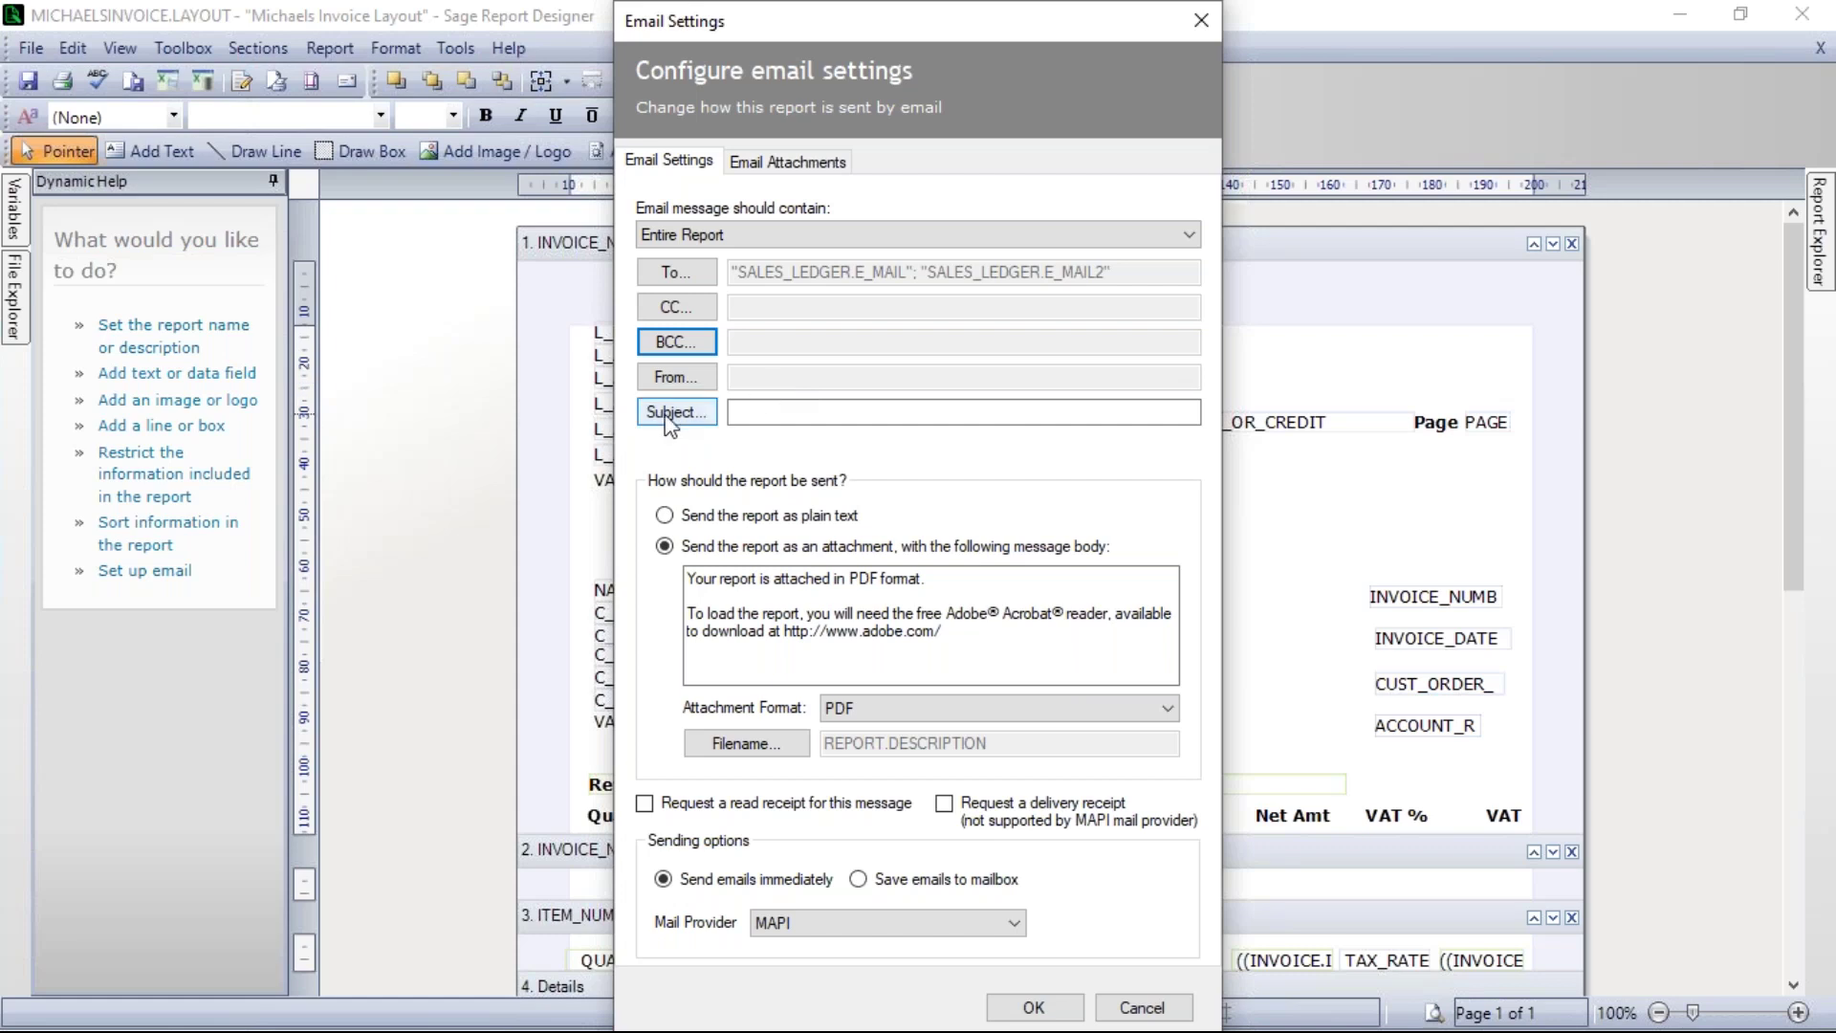
Set the email subject to "Invoice" and accept it in the subject's expression editor
click(1084, 413)
text(Invoice)
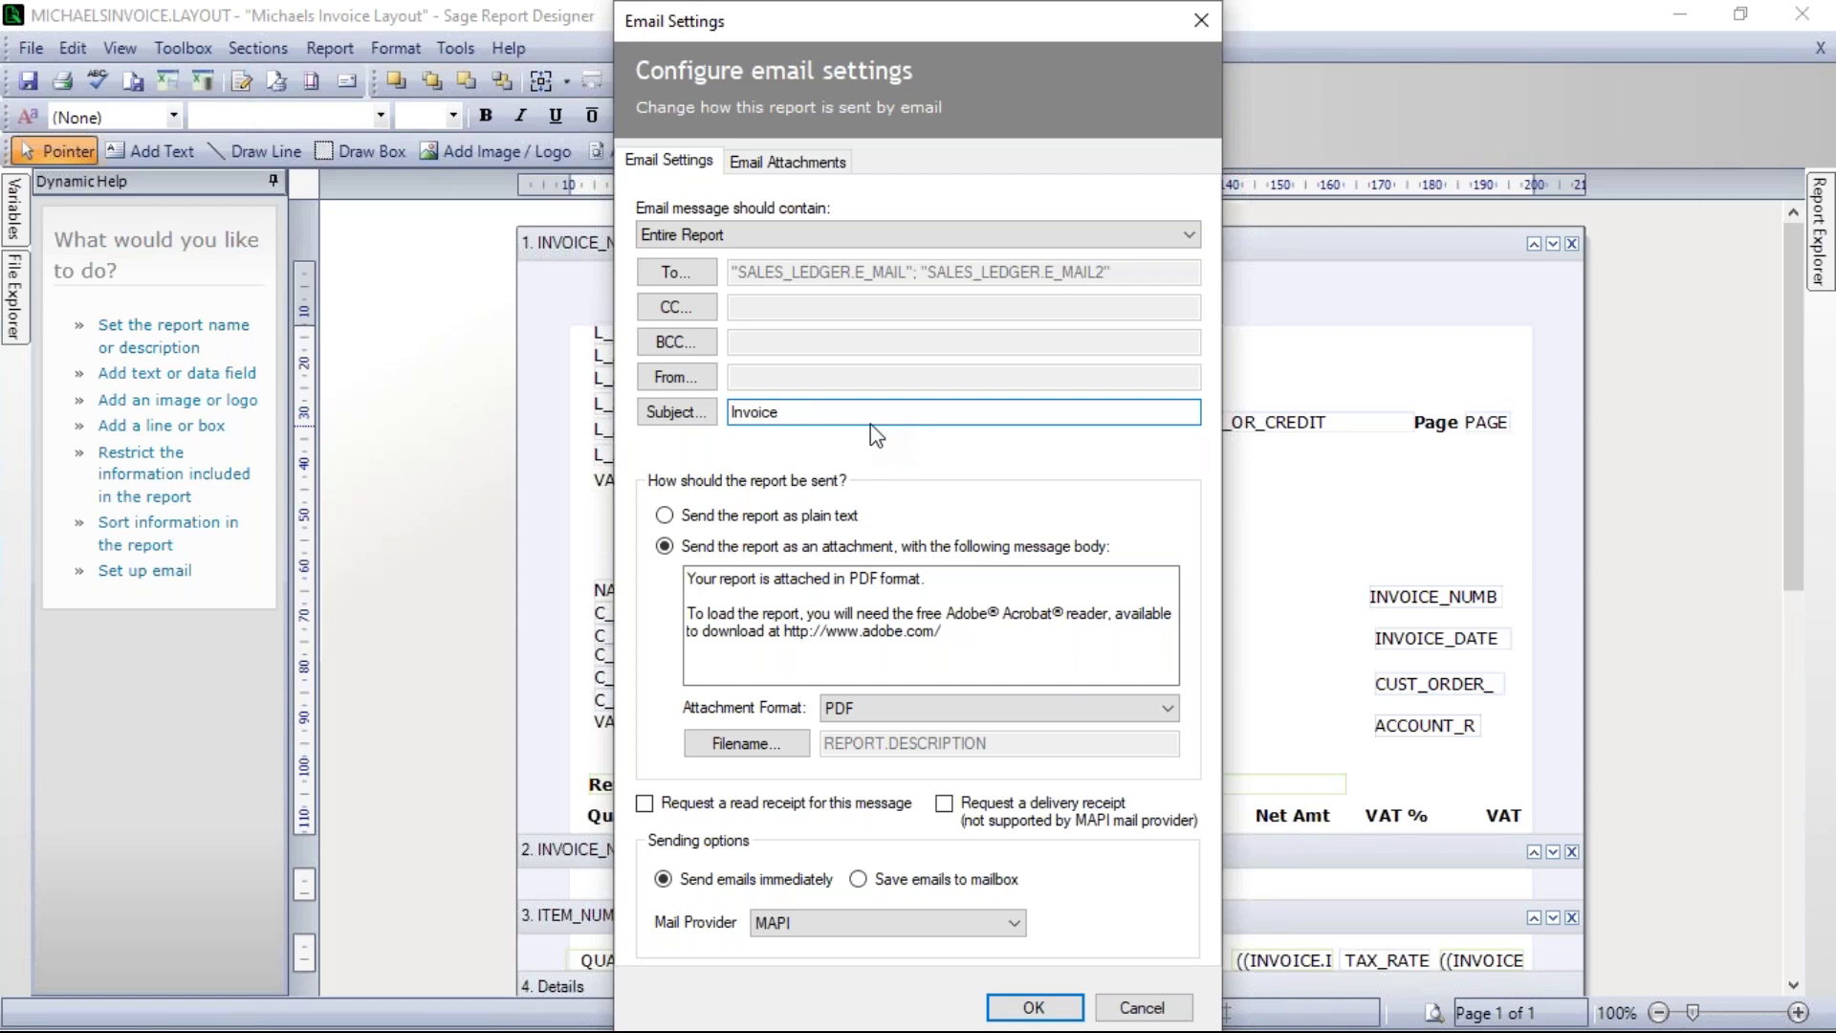
click(676, 410)
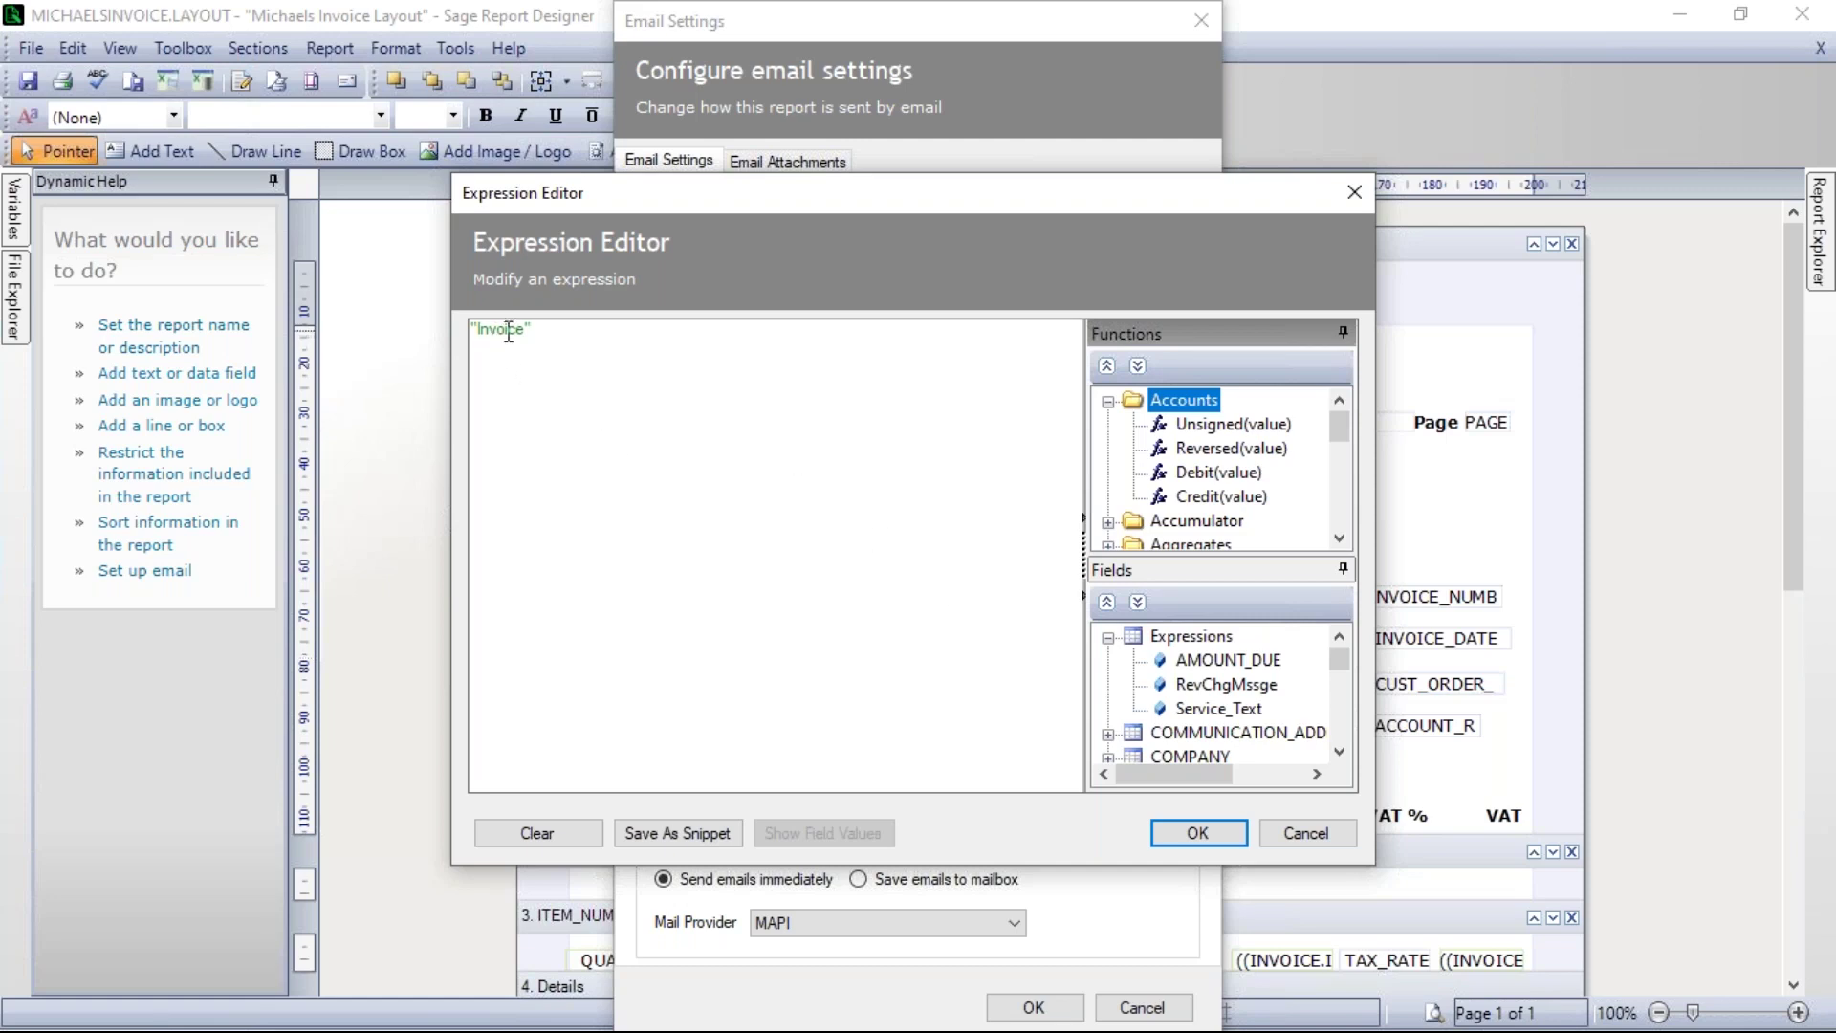
click(1197, 833)
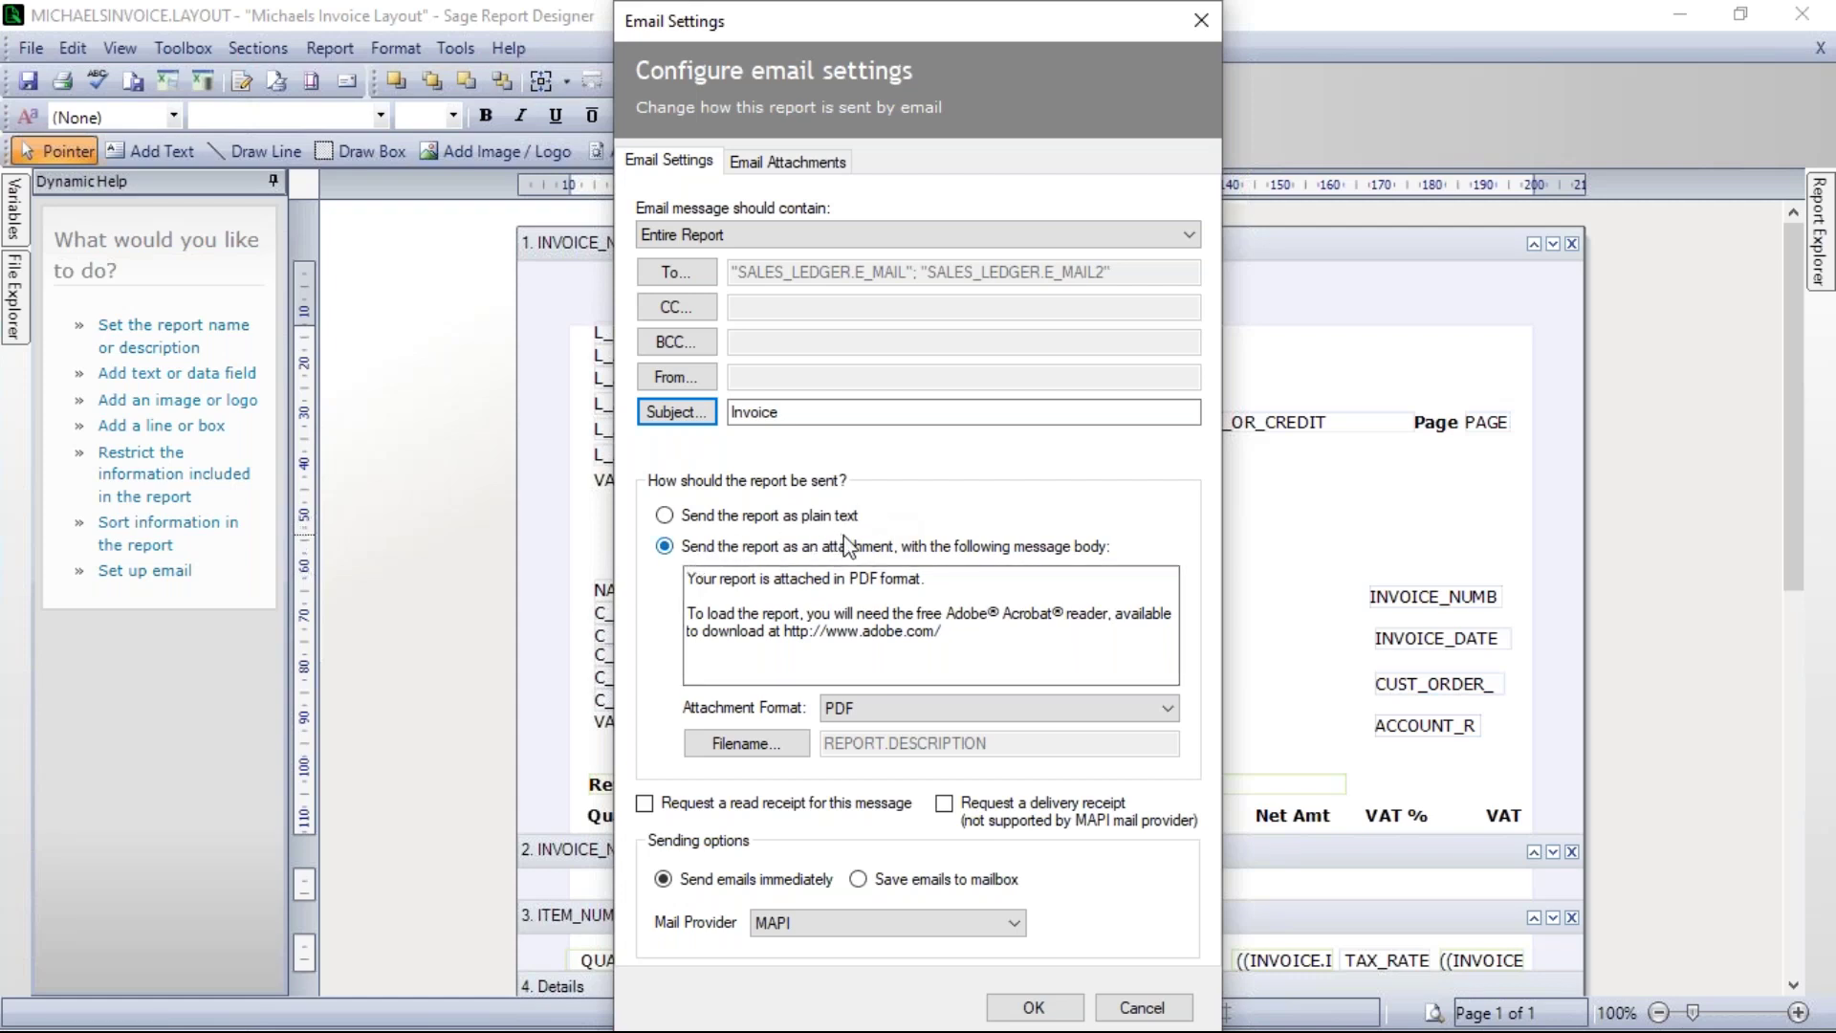
Set the report to be sent as a PDF attachment and accept REPORT.DESCRIPTION as the filename expression
click(663, 517)
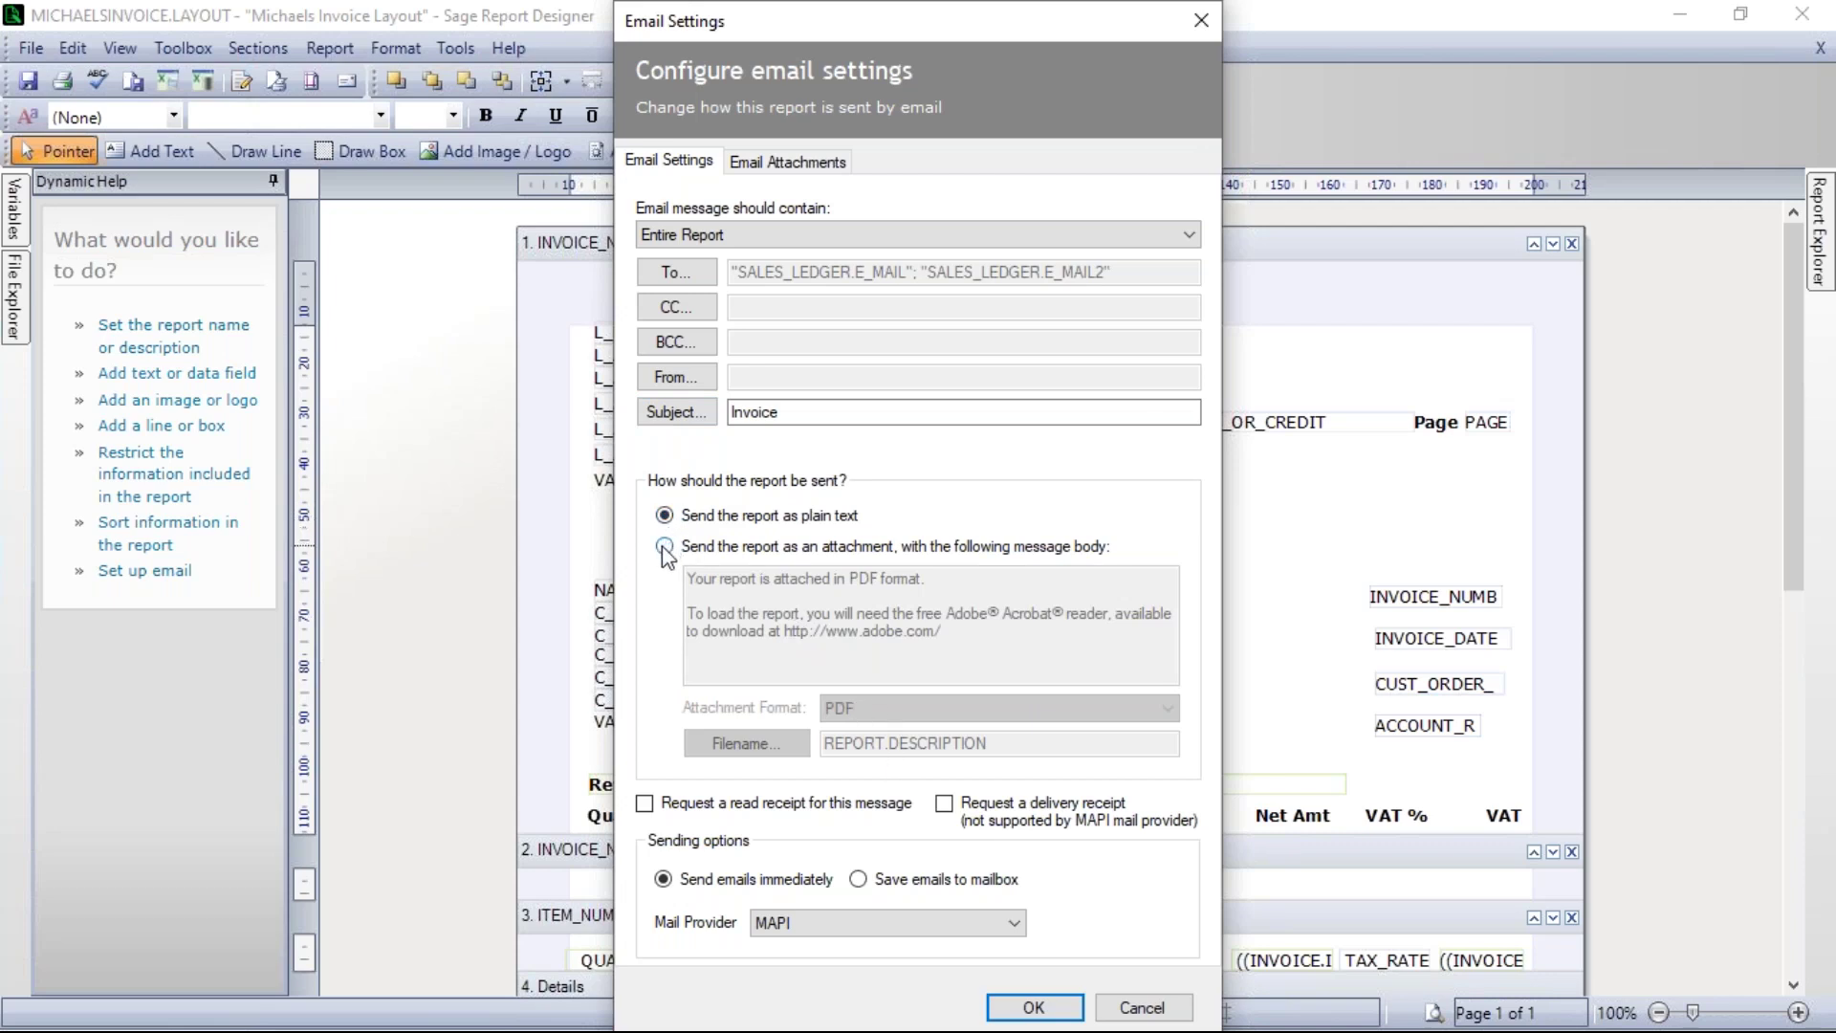
click(664, 546)
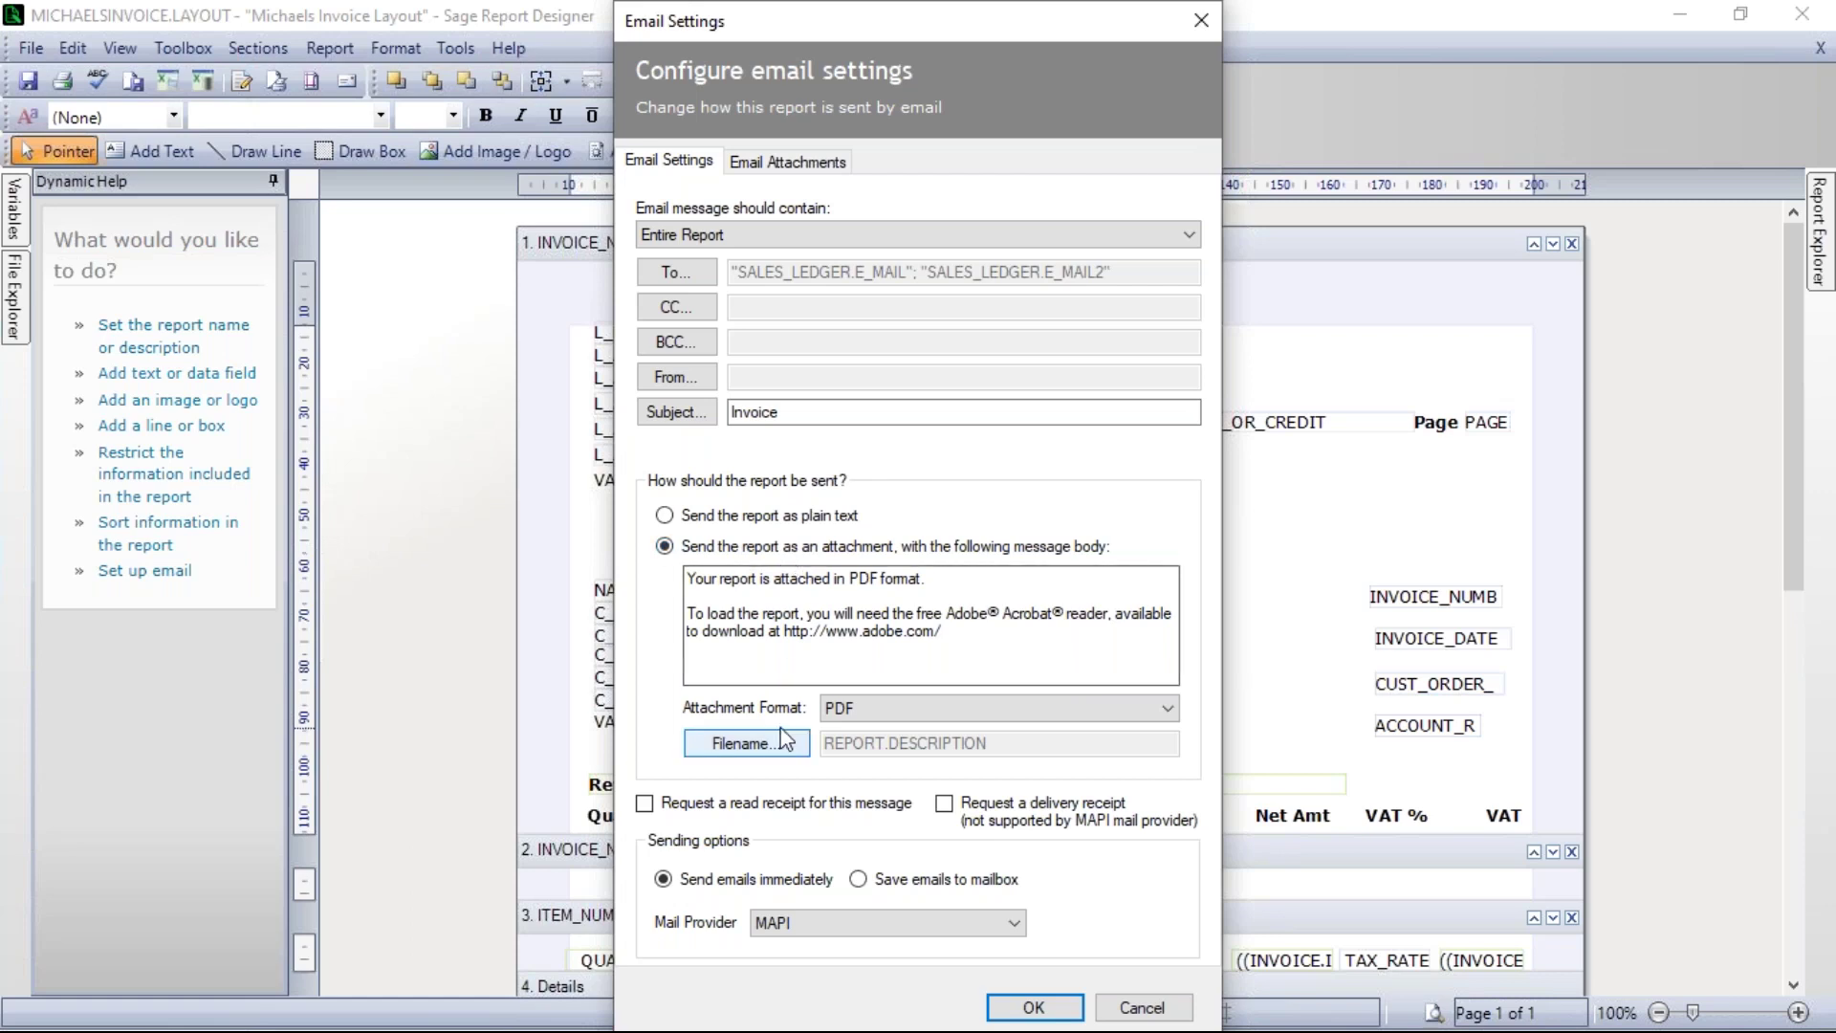
click(908, 708)
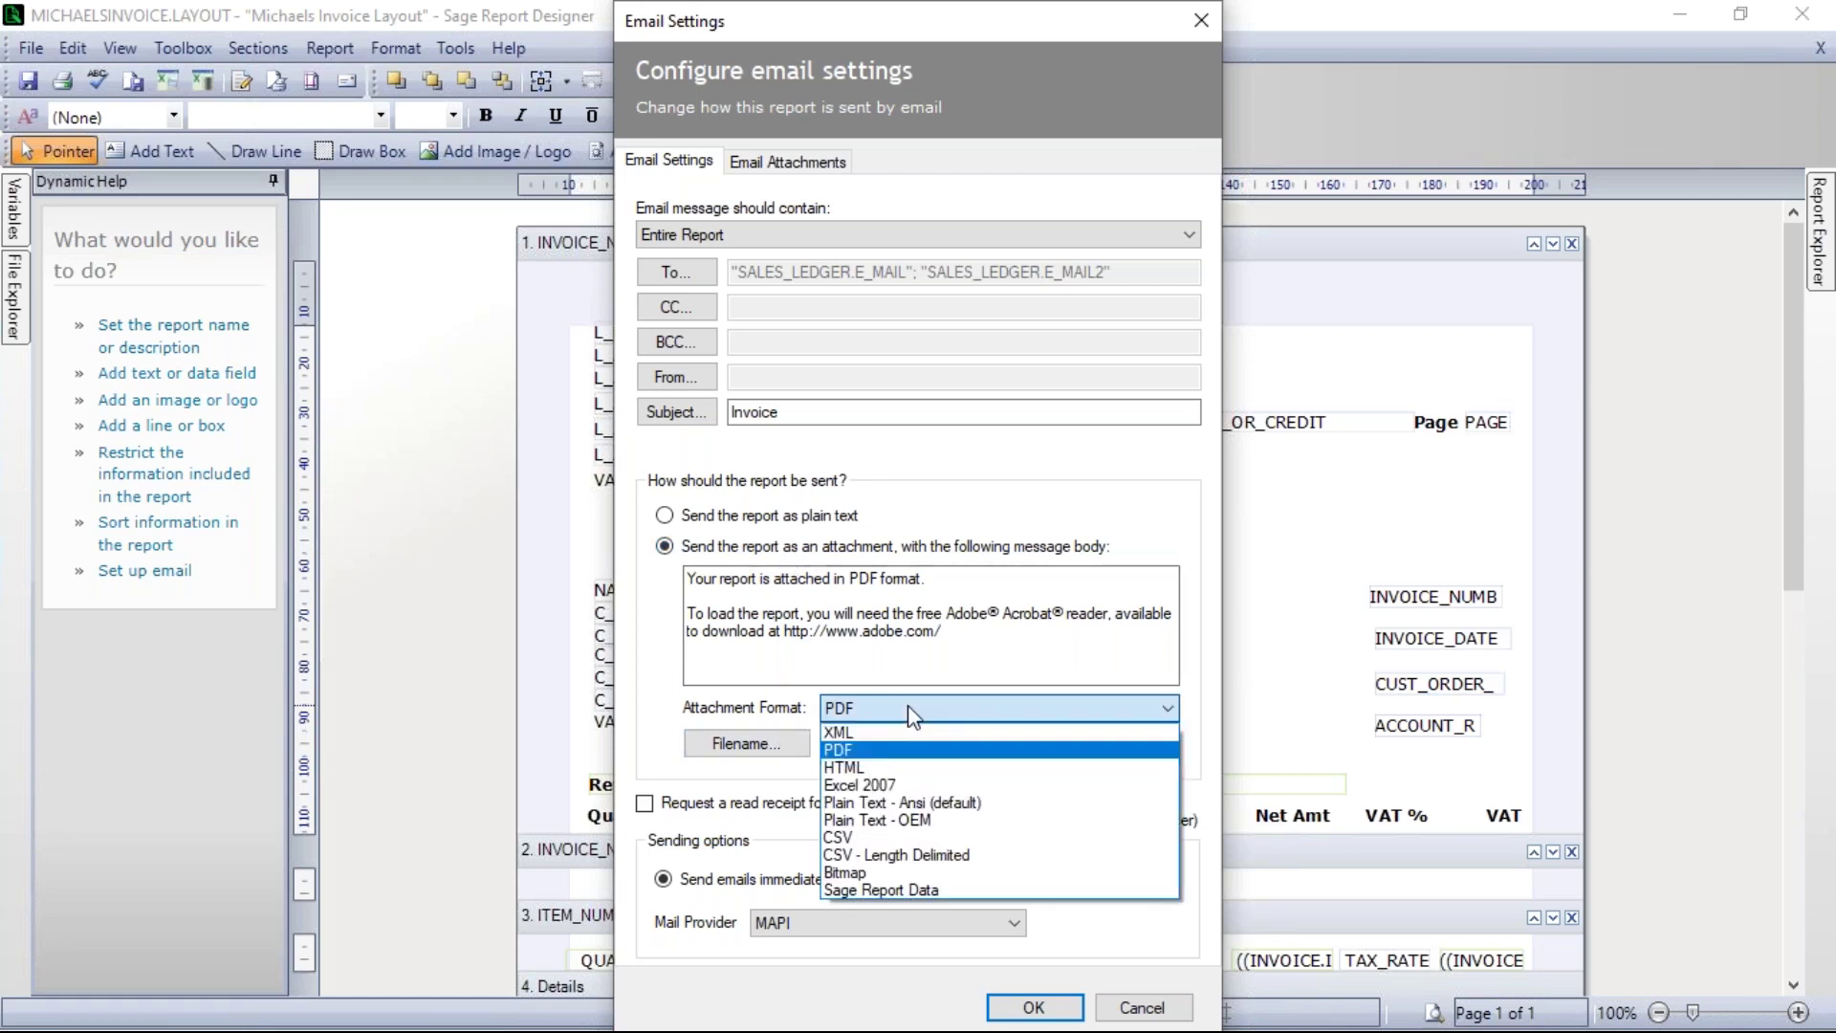
click(904, 750)
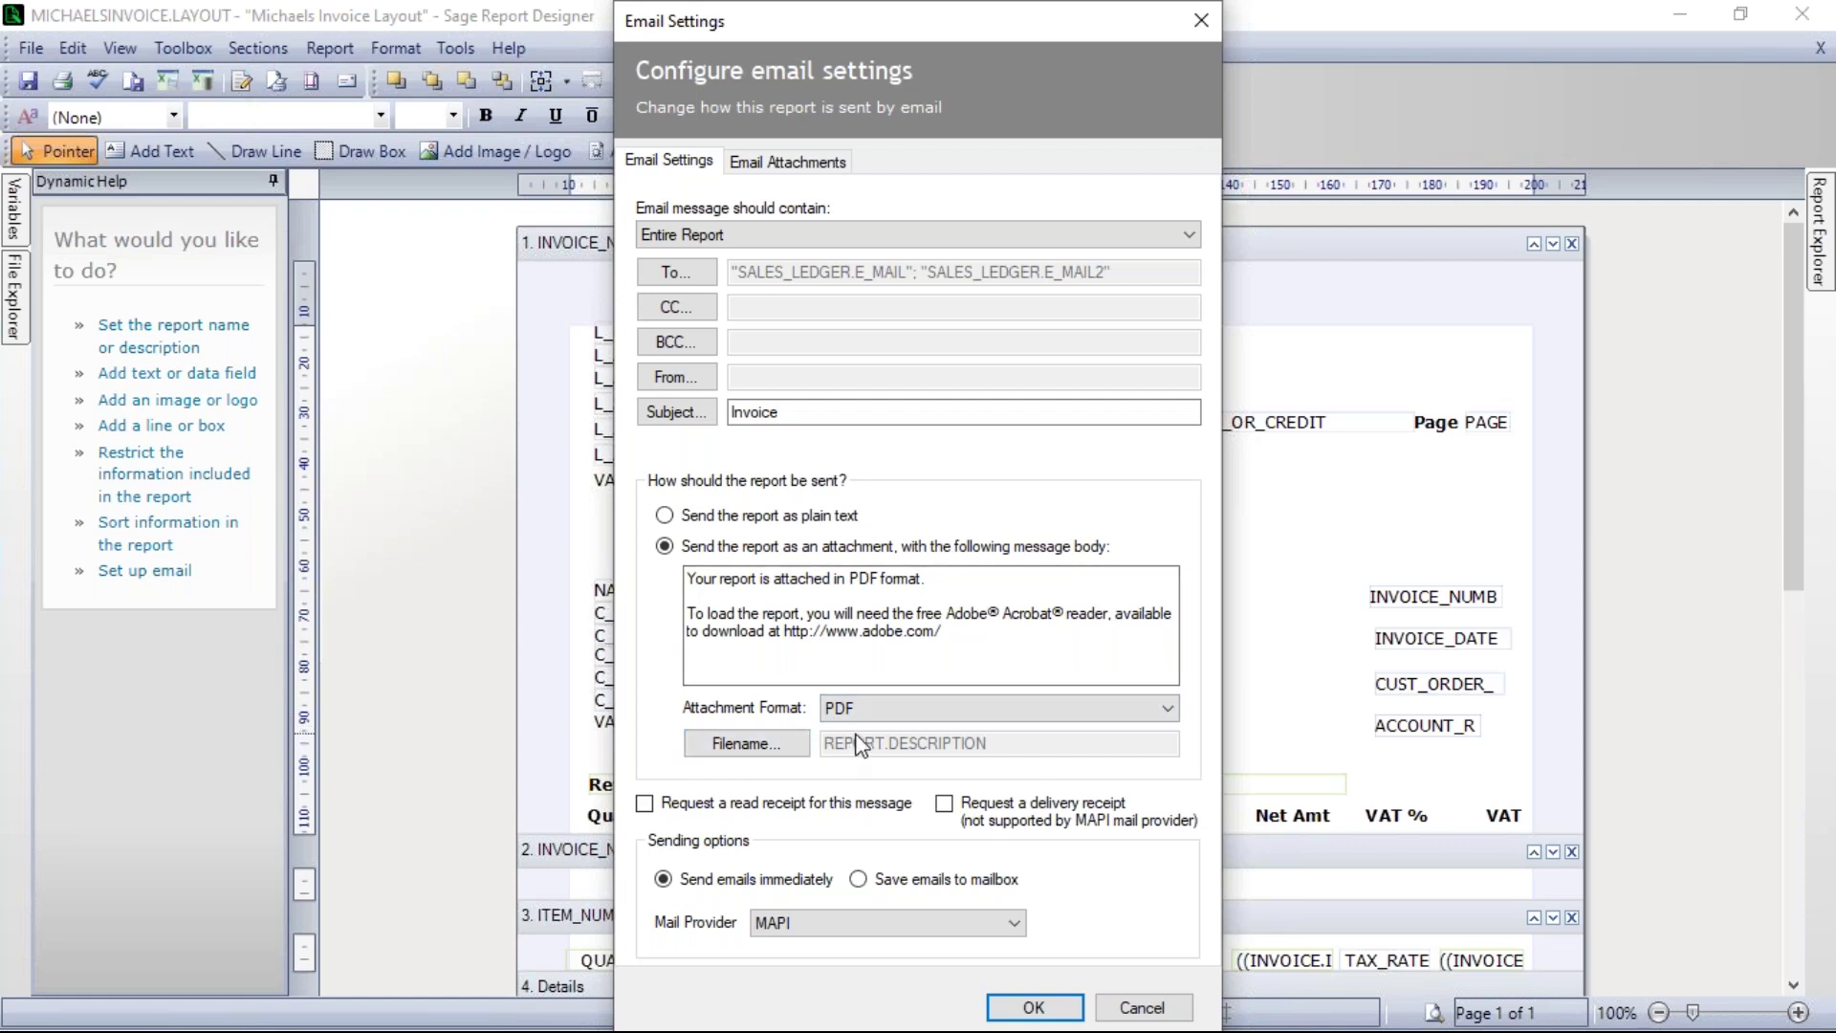
click(755, 751)
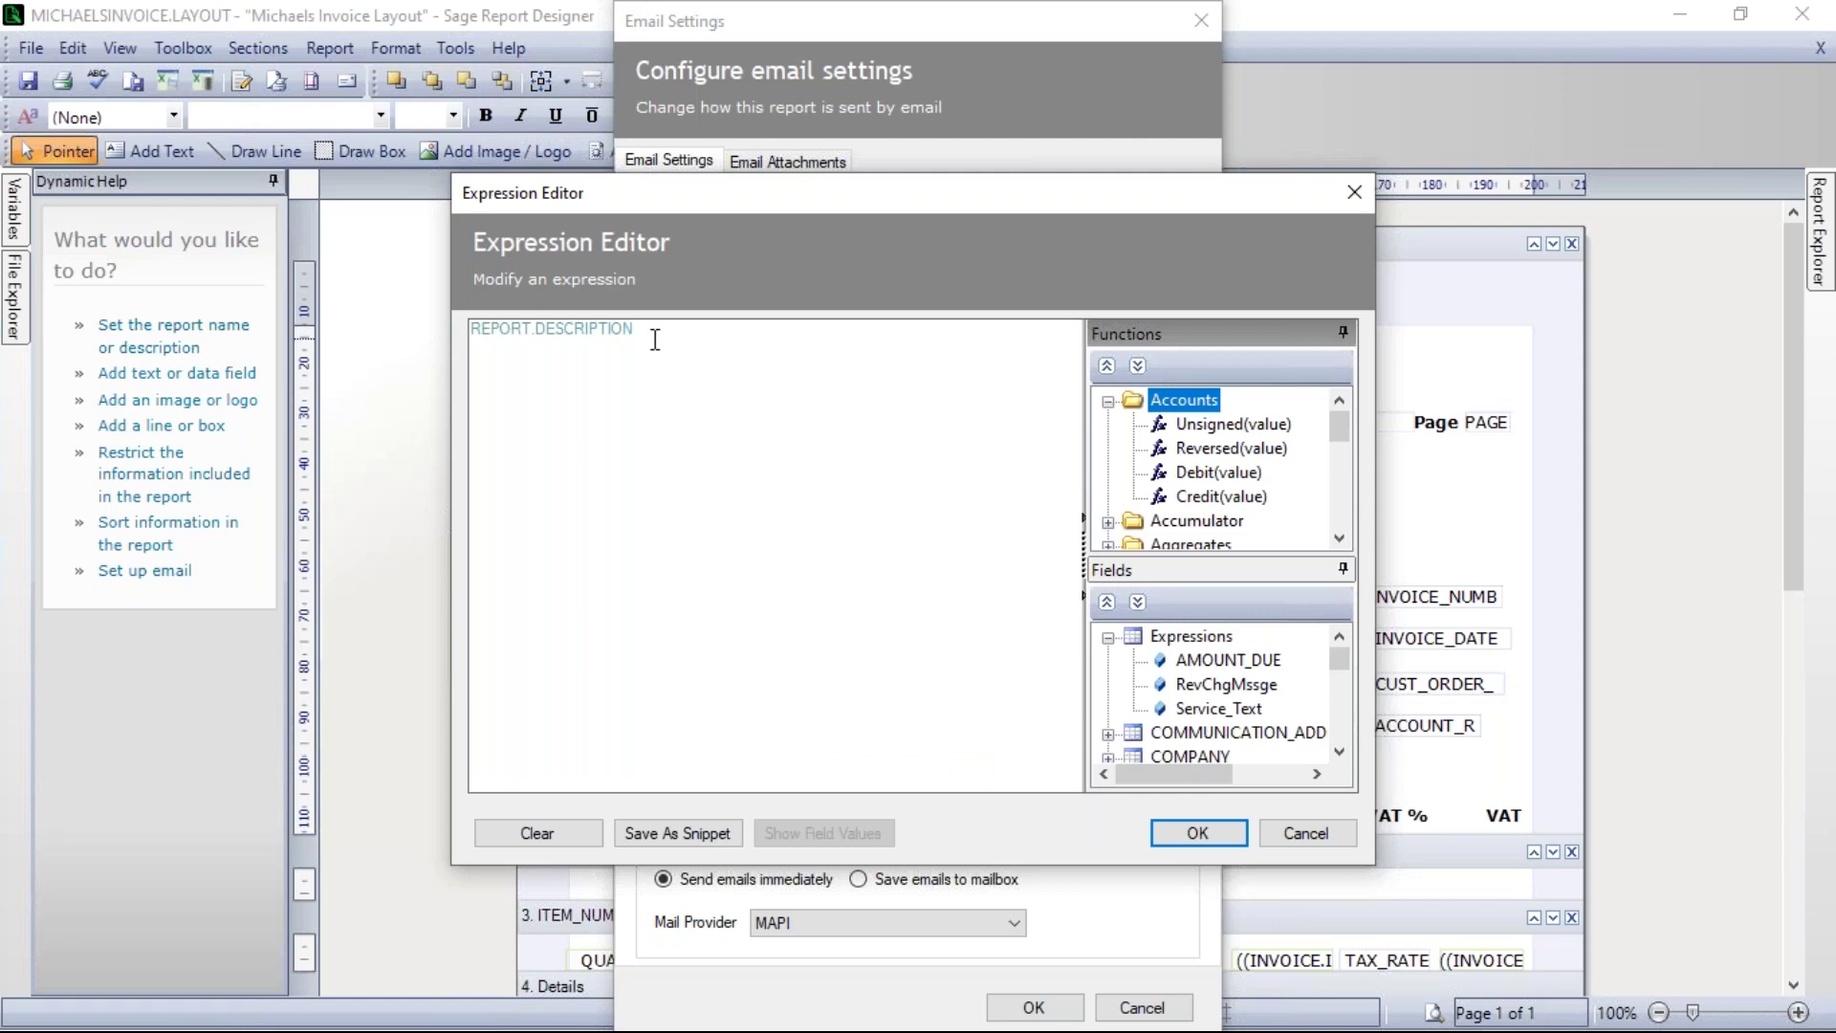
click(1196, 835)
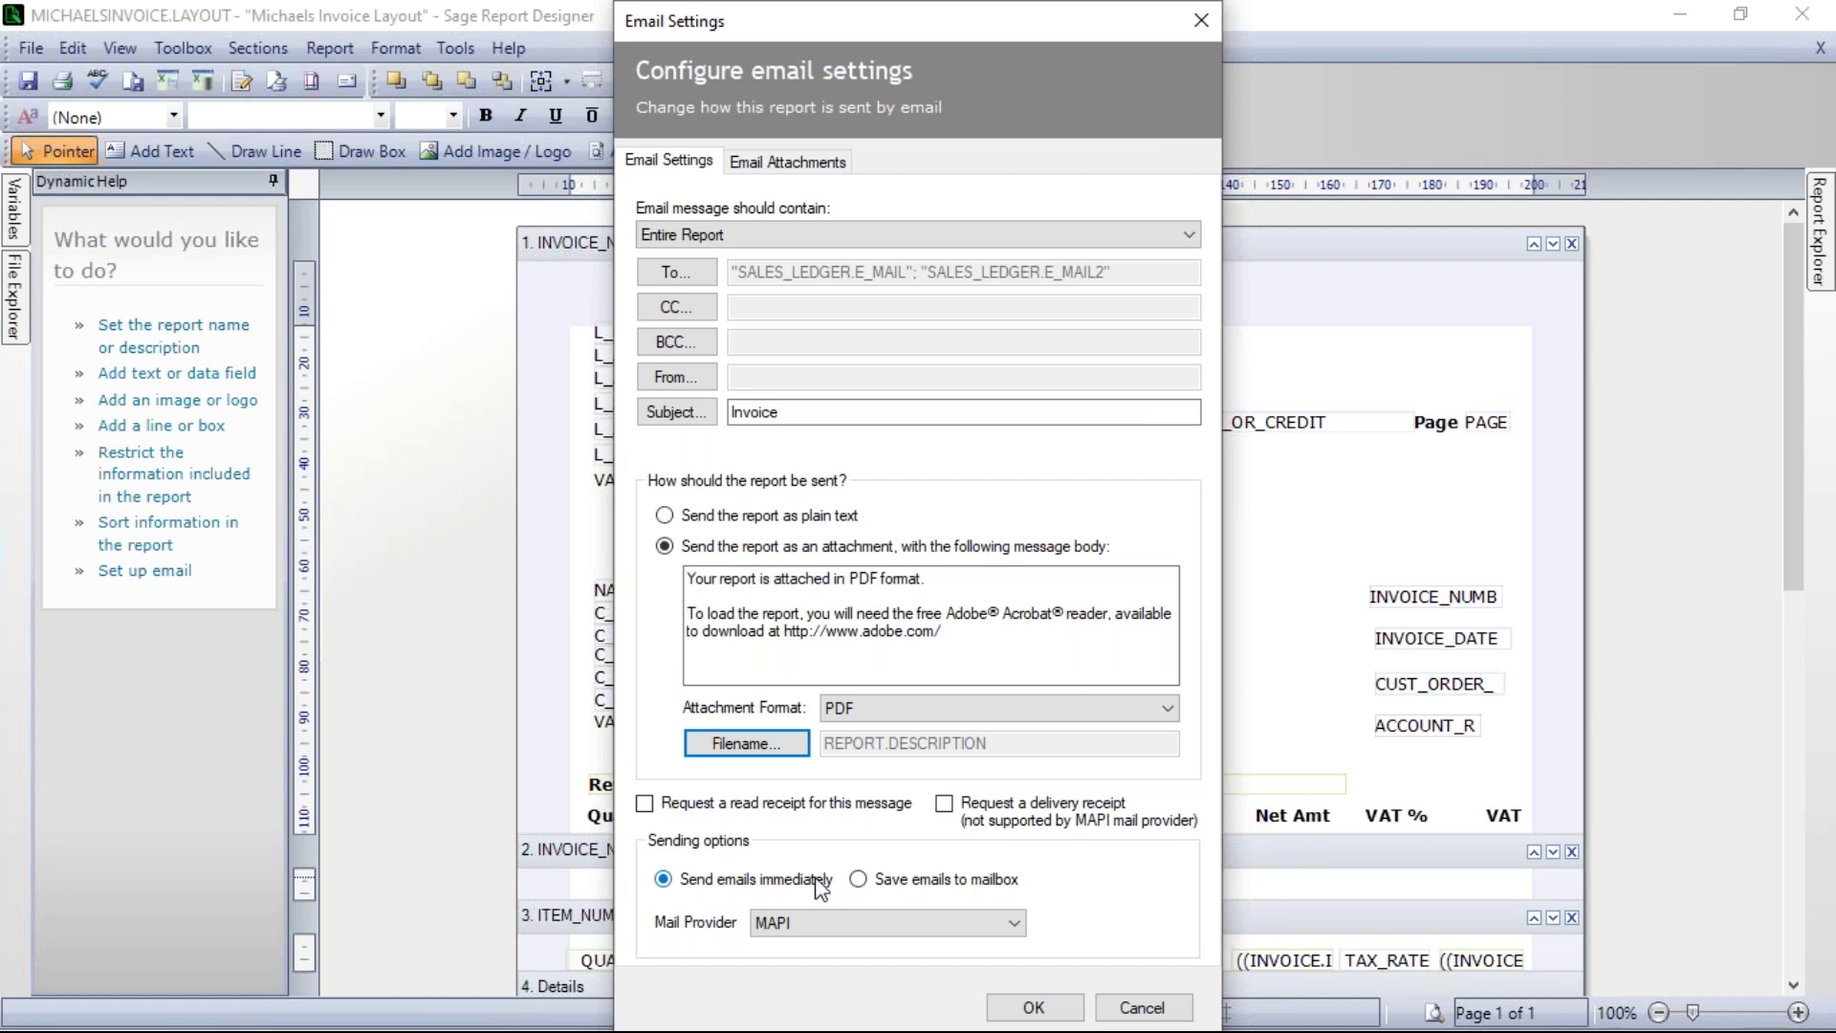
Set emails to be saved to the mailbox through Microsoft Outlook, then save the layout and close the report designer
click(878, 885)
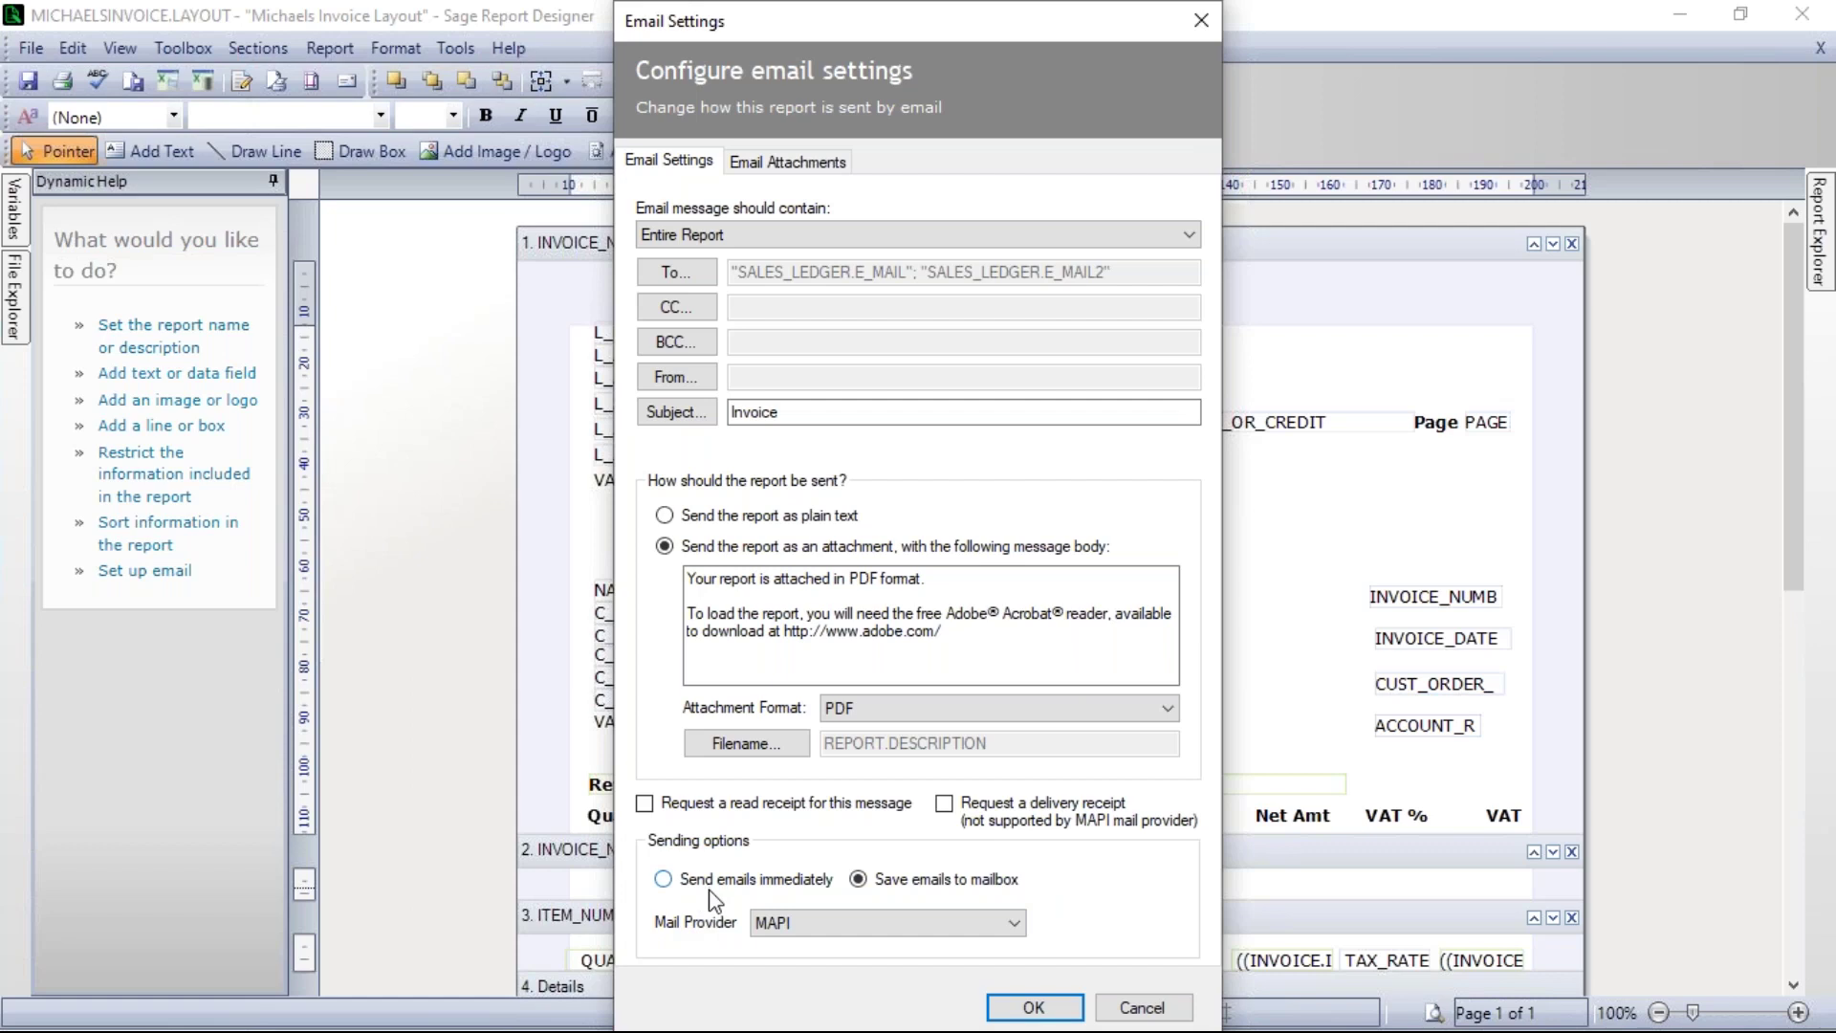
click(864, 925)
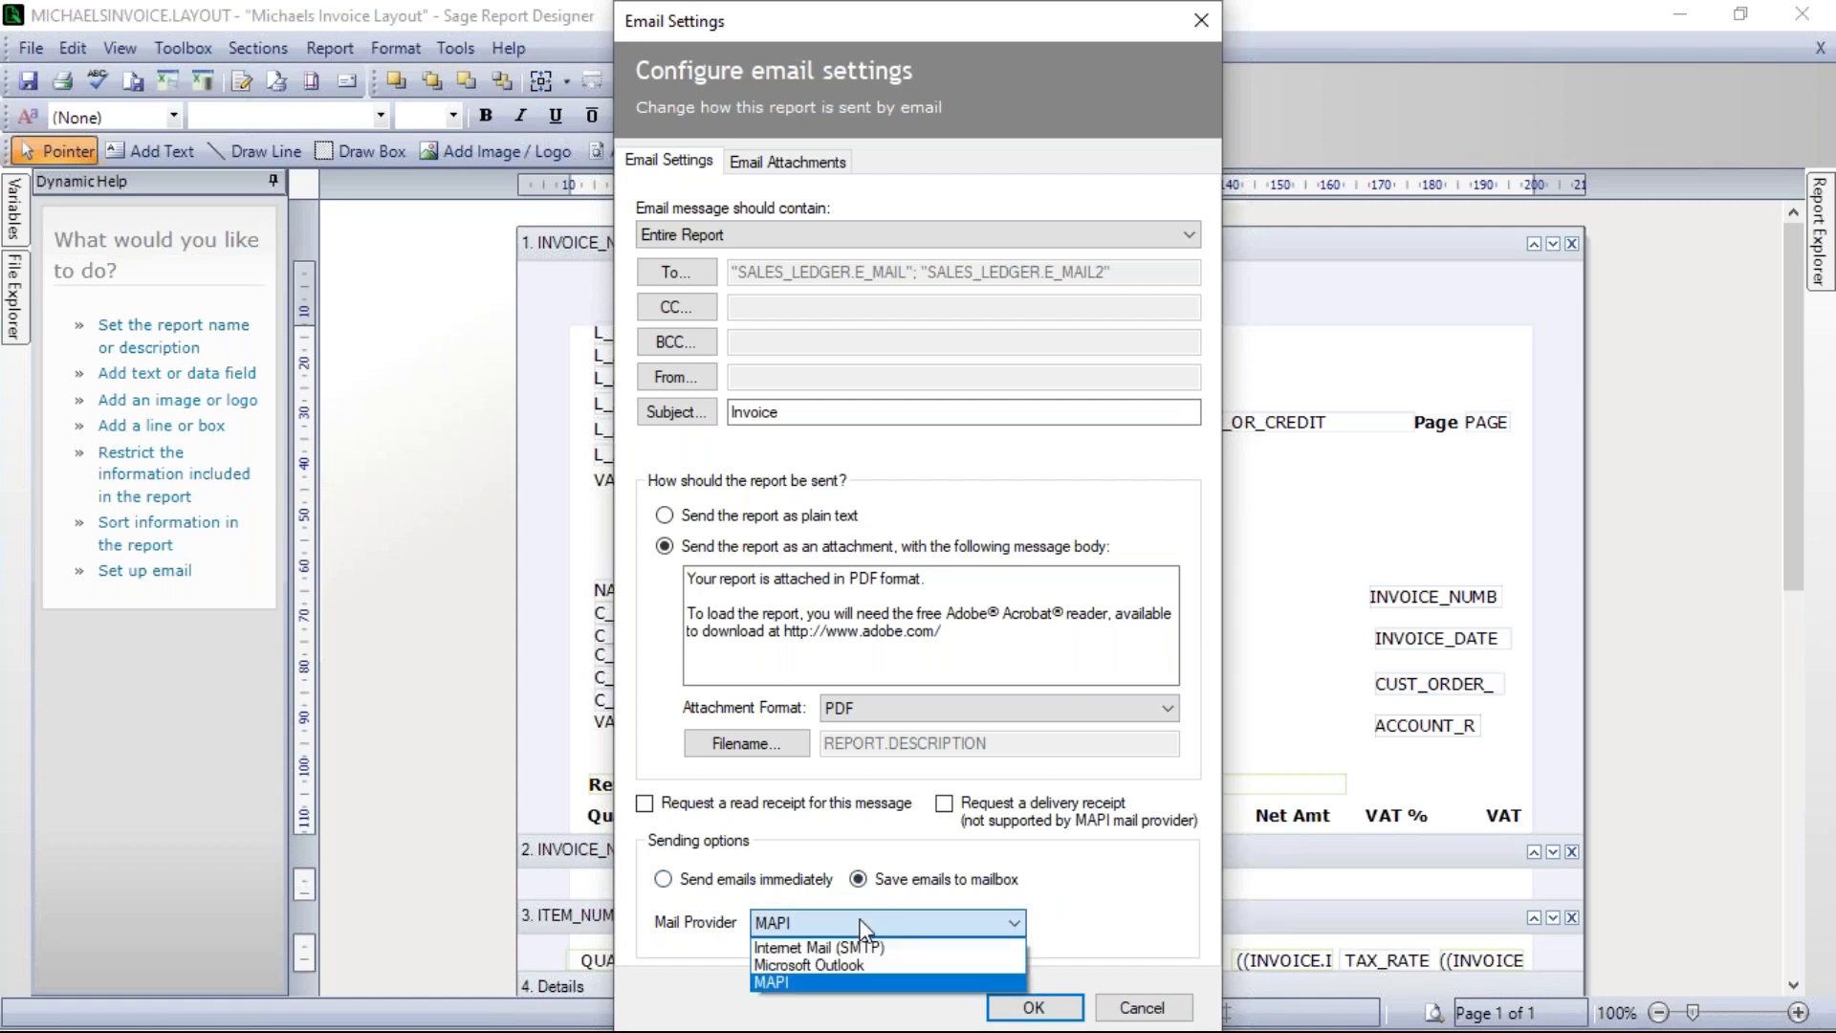
click(811, 963)
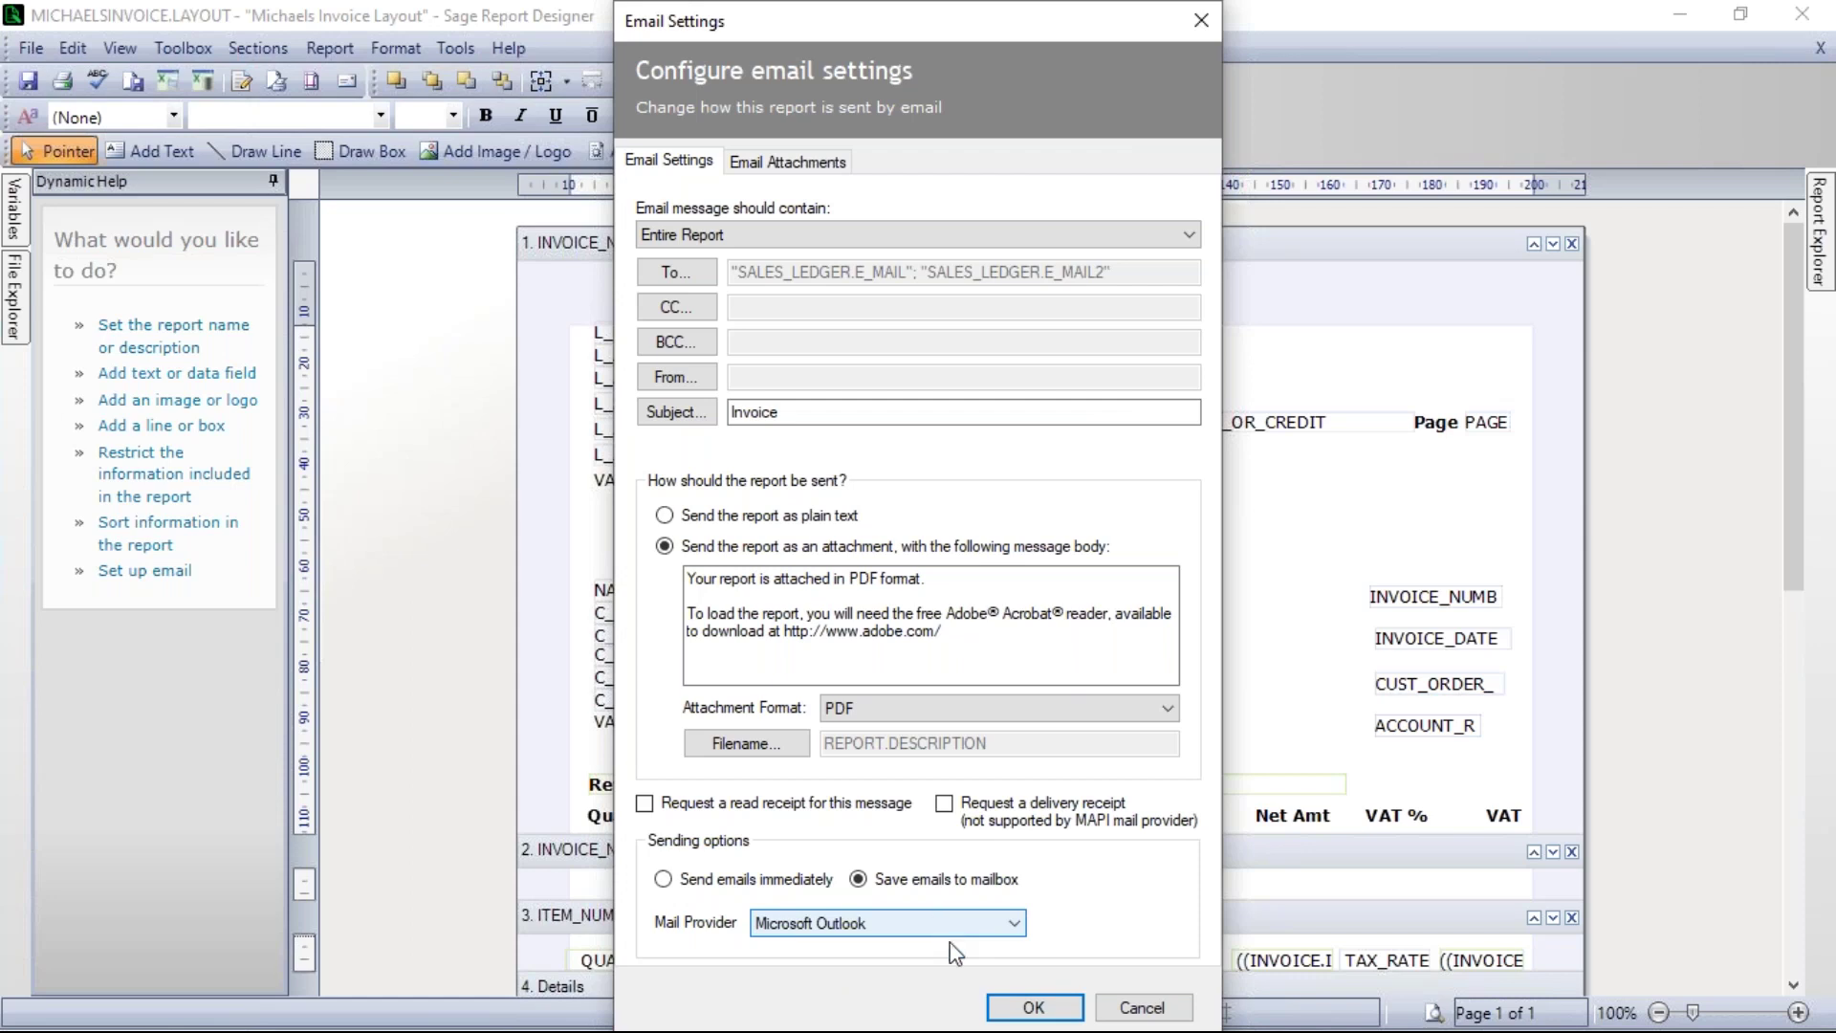
click(1034, 1008)
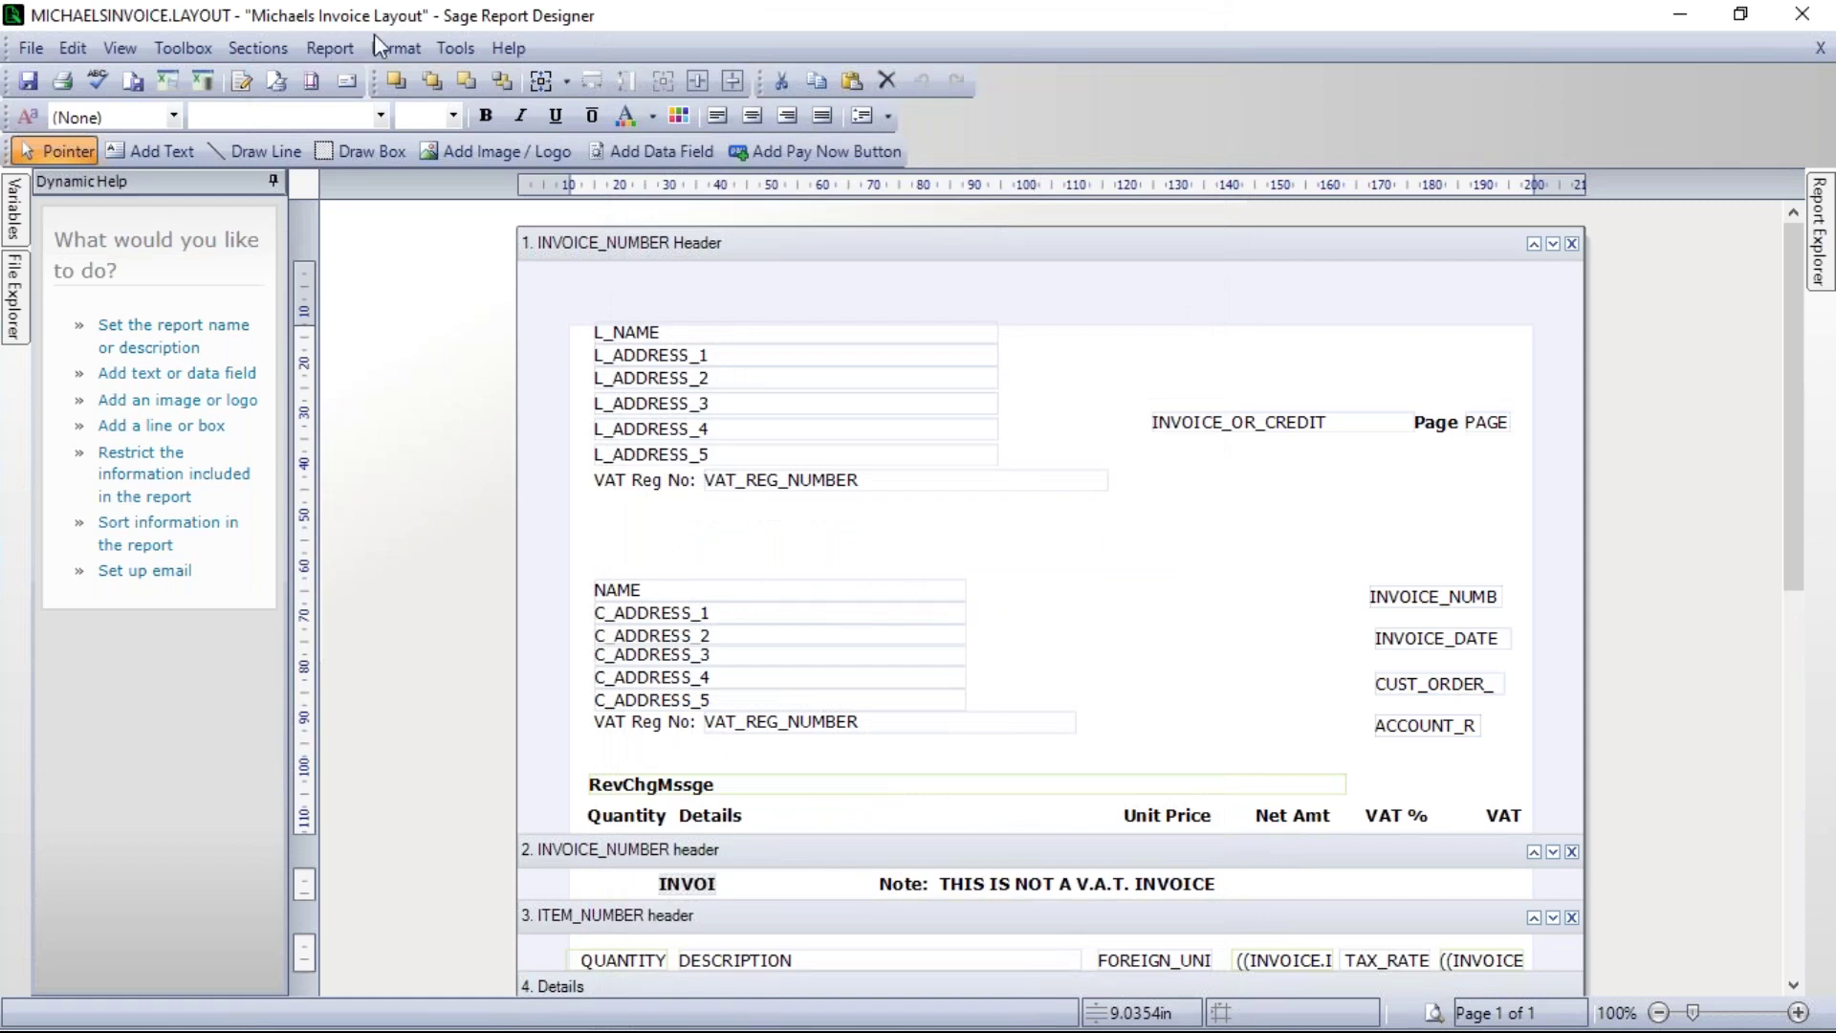
click(29, 83)
click(1801, 18)
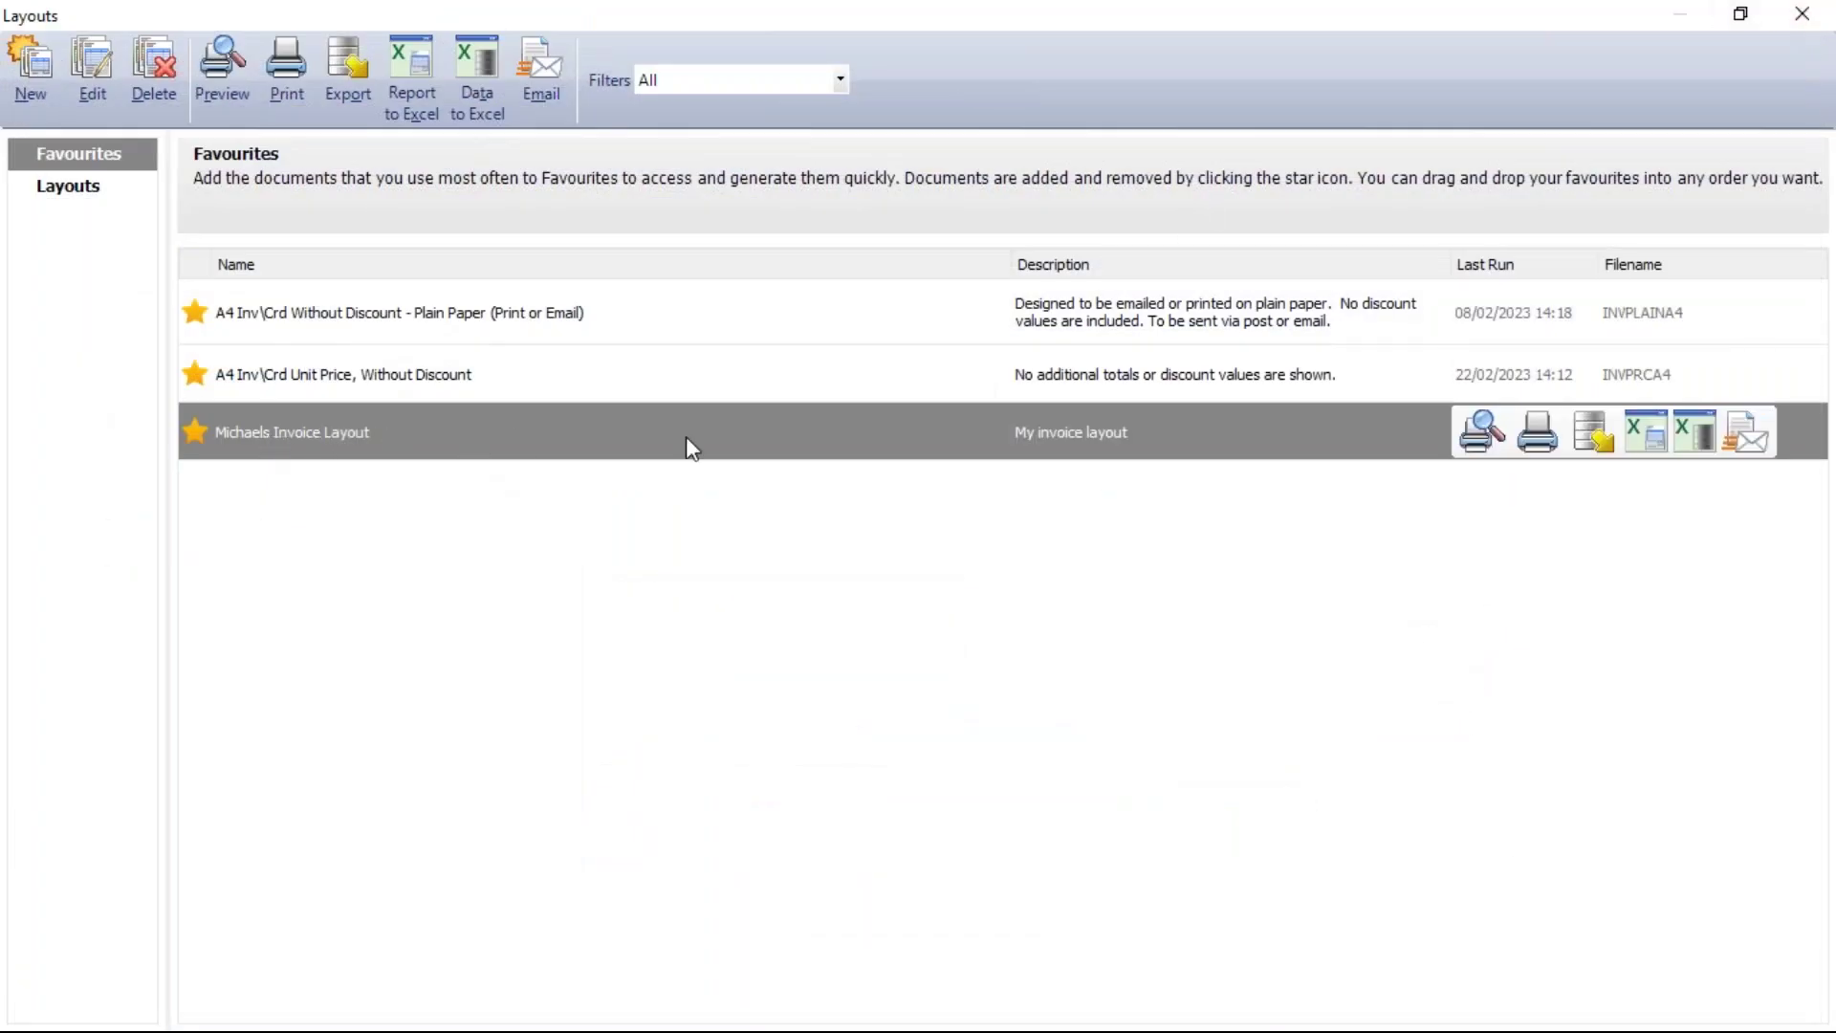
Email the invoice using the favourite described as "My invoice layout" and dismiss the Outlook meeting reminder
click(1746, 430)
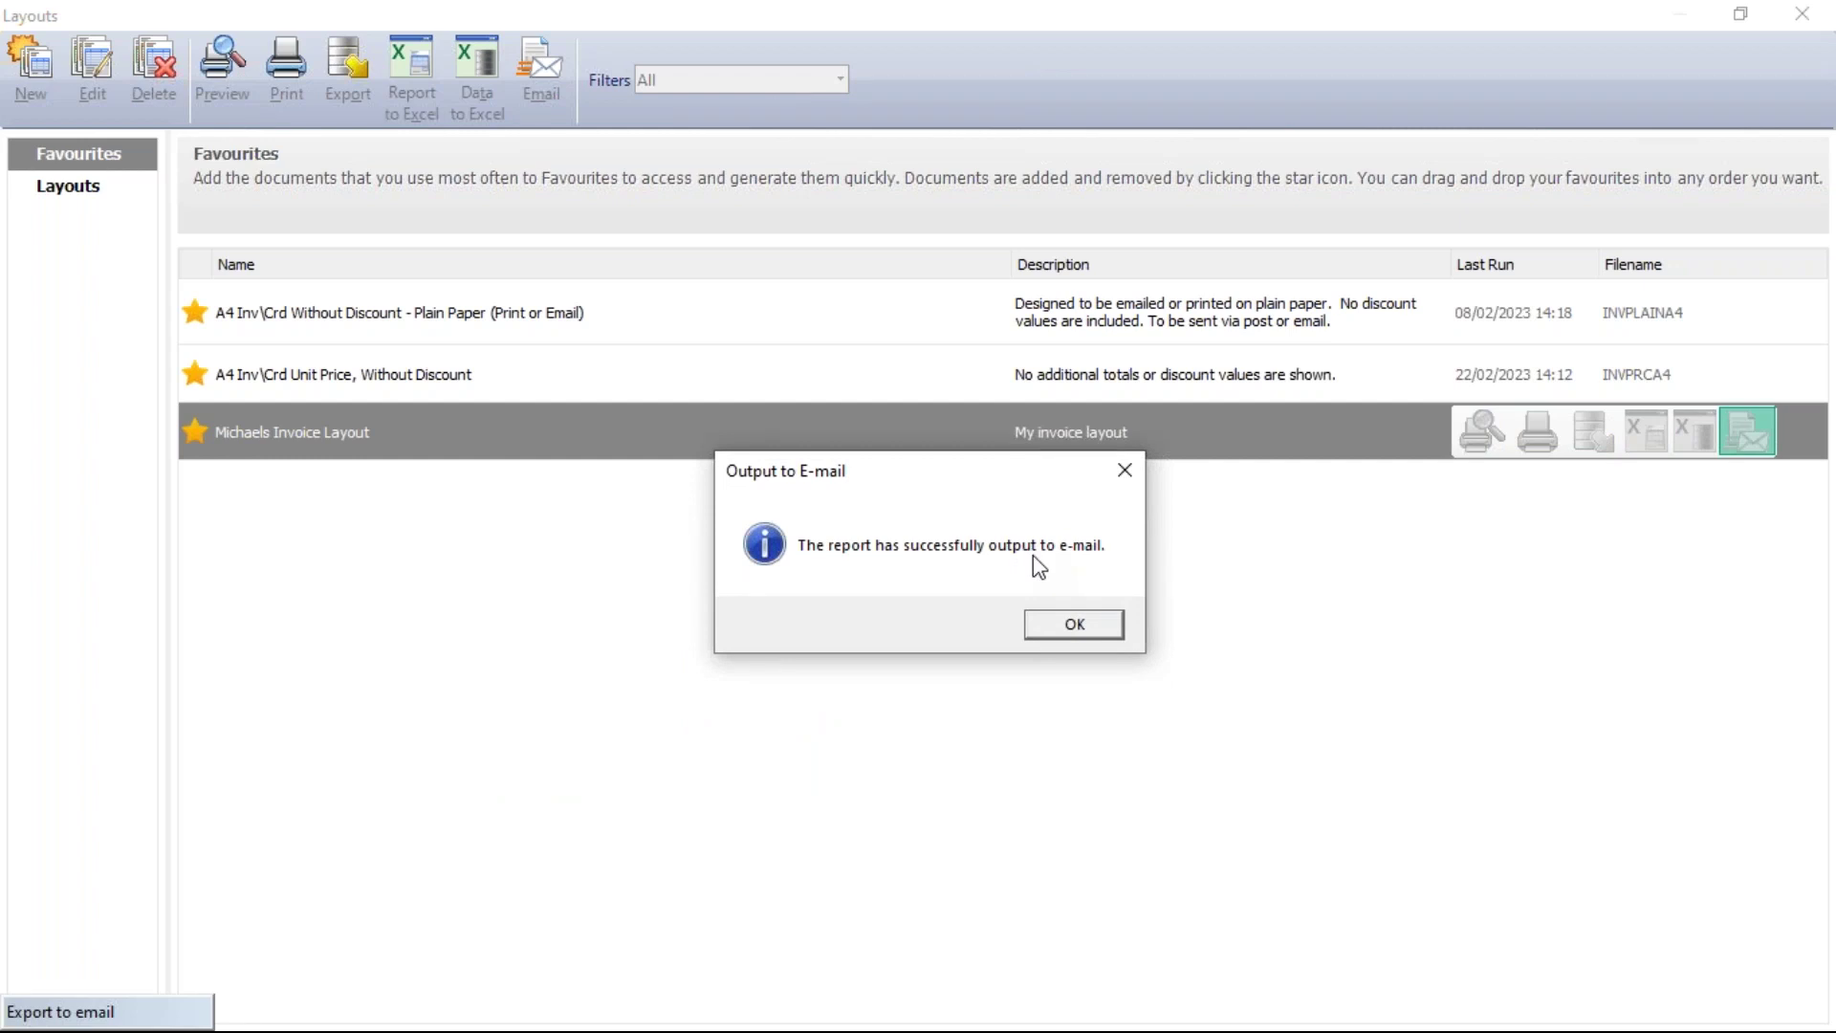
click(1075, 627)
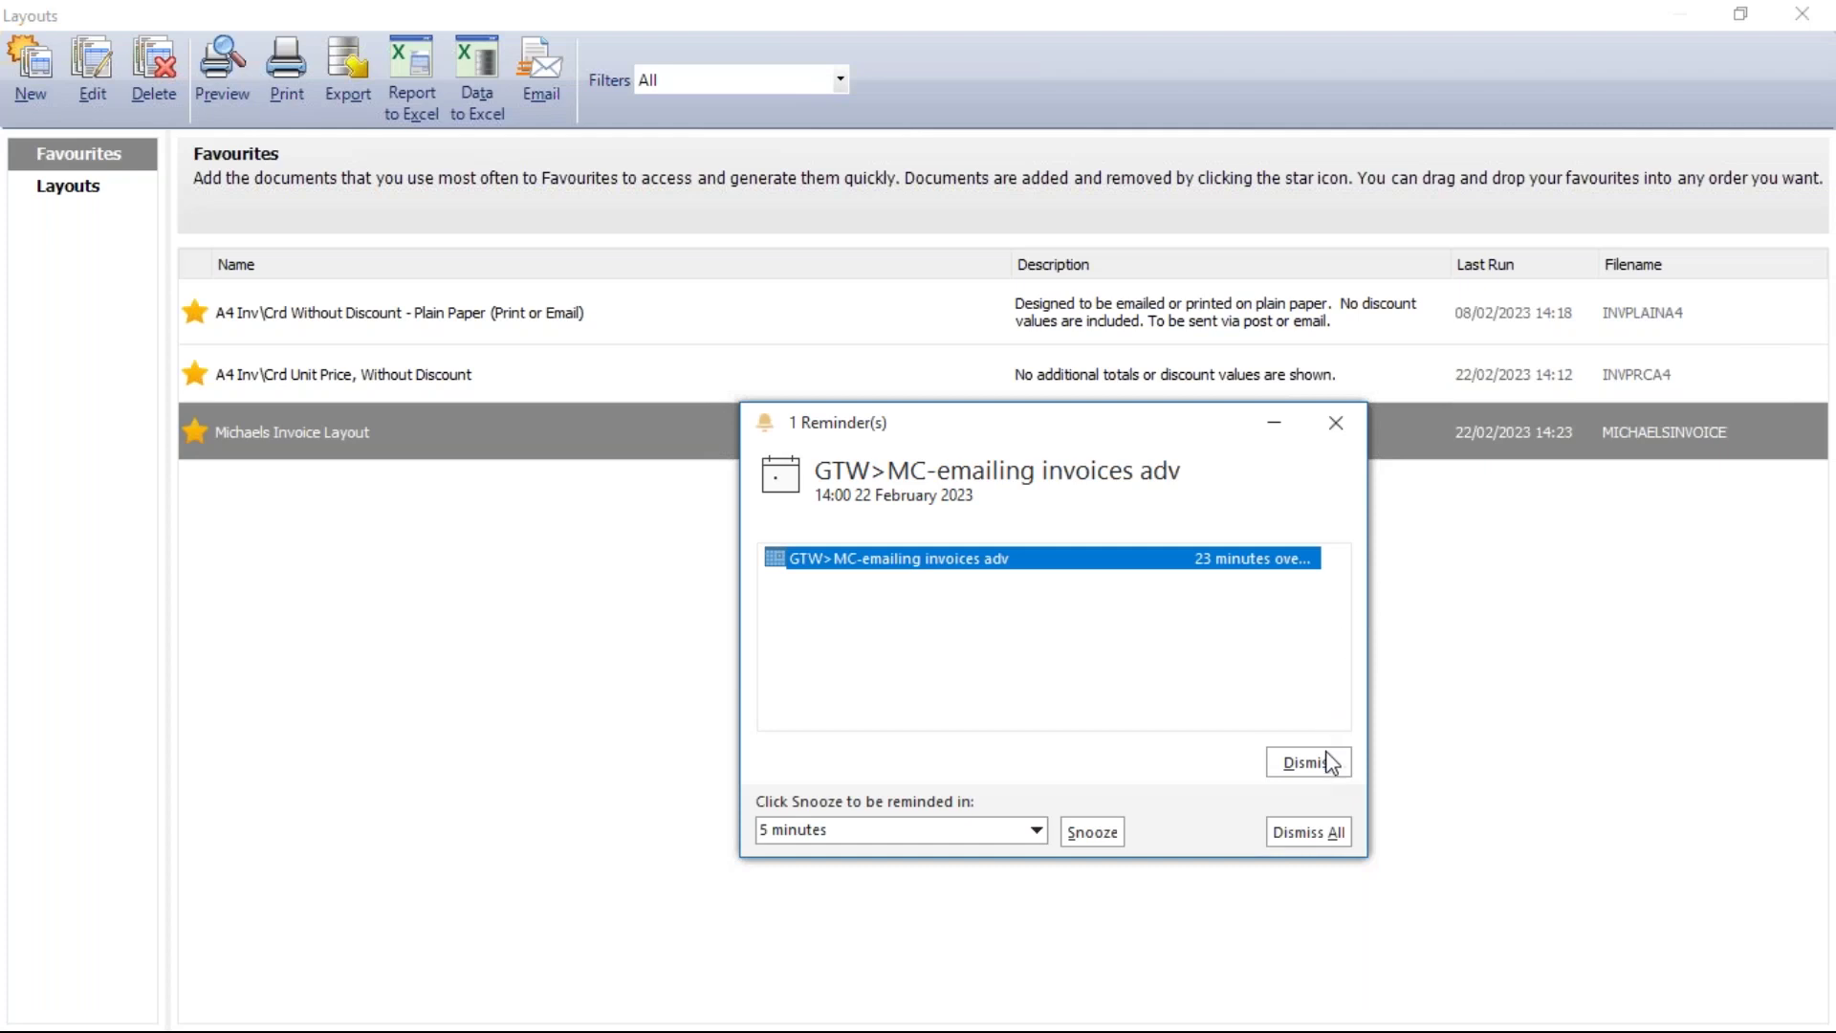
click(1327, 765)
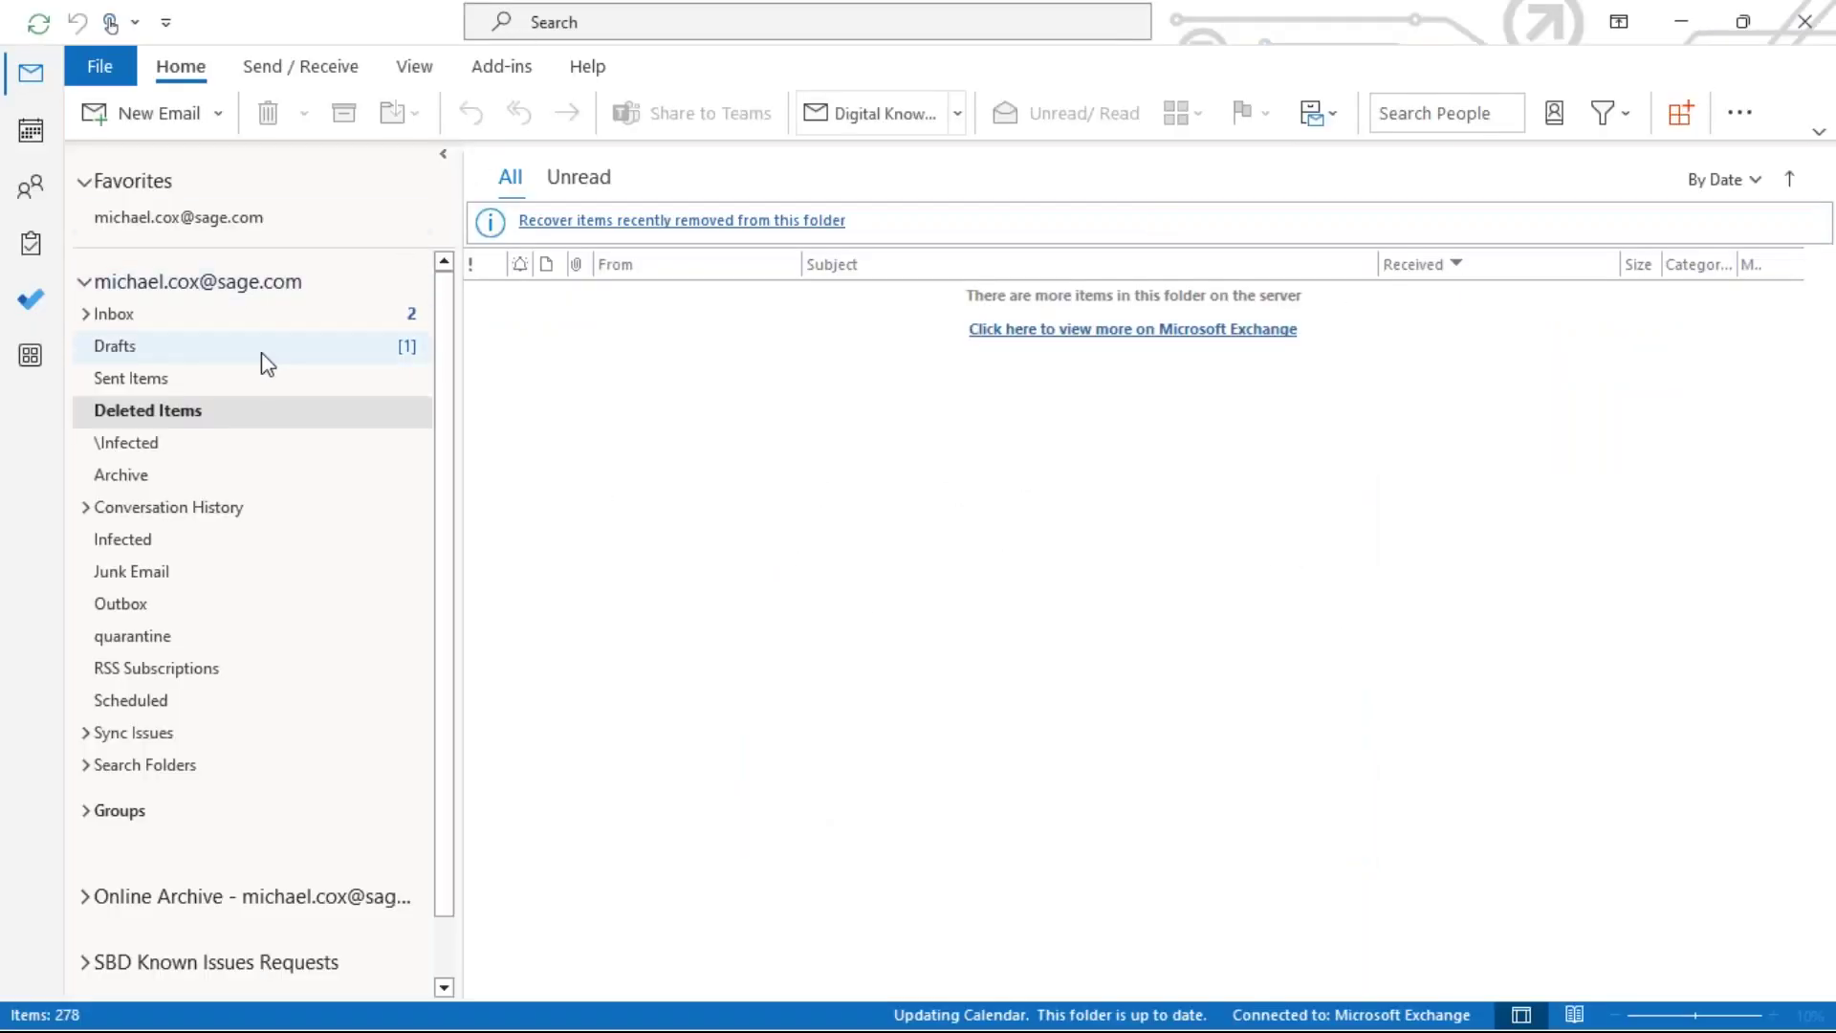
Open the invoice email in Outlook's Drafts, check its recipient, subject and PDF attachment, and close the message
click(147, 350)
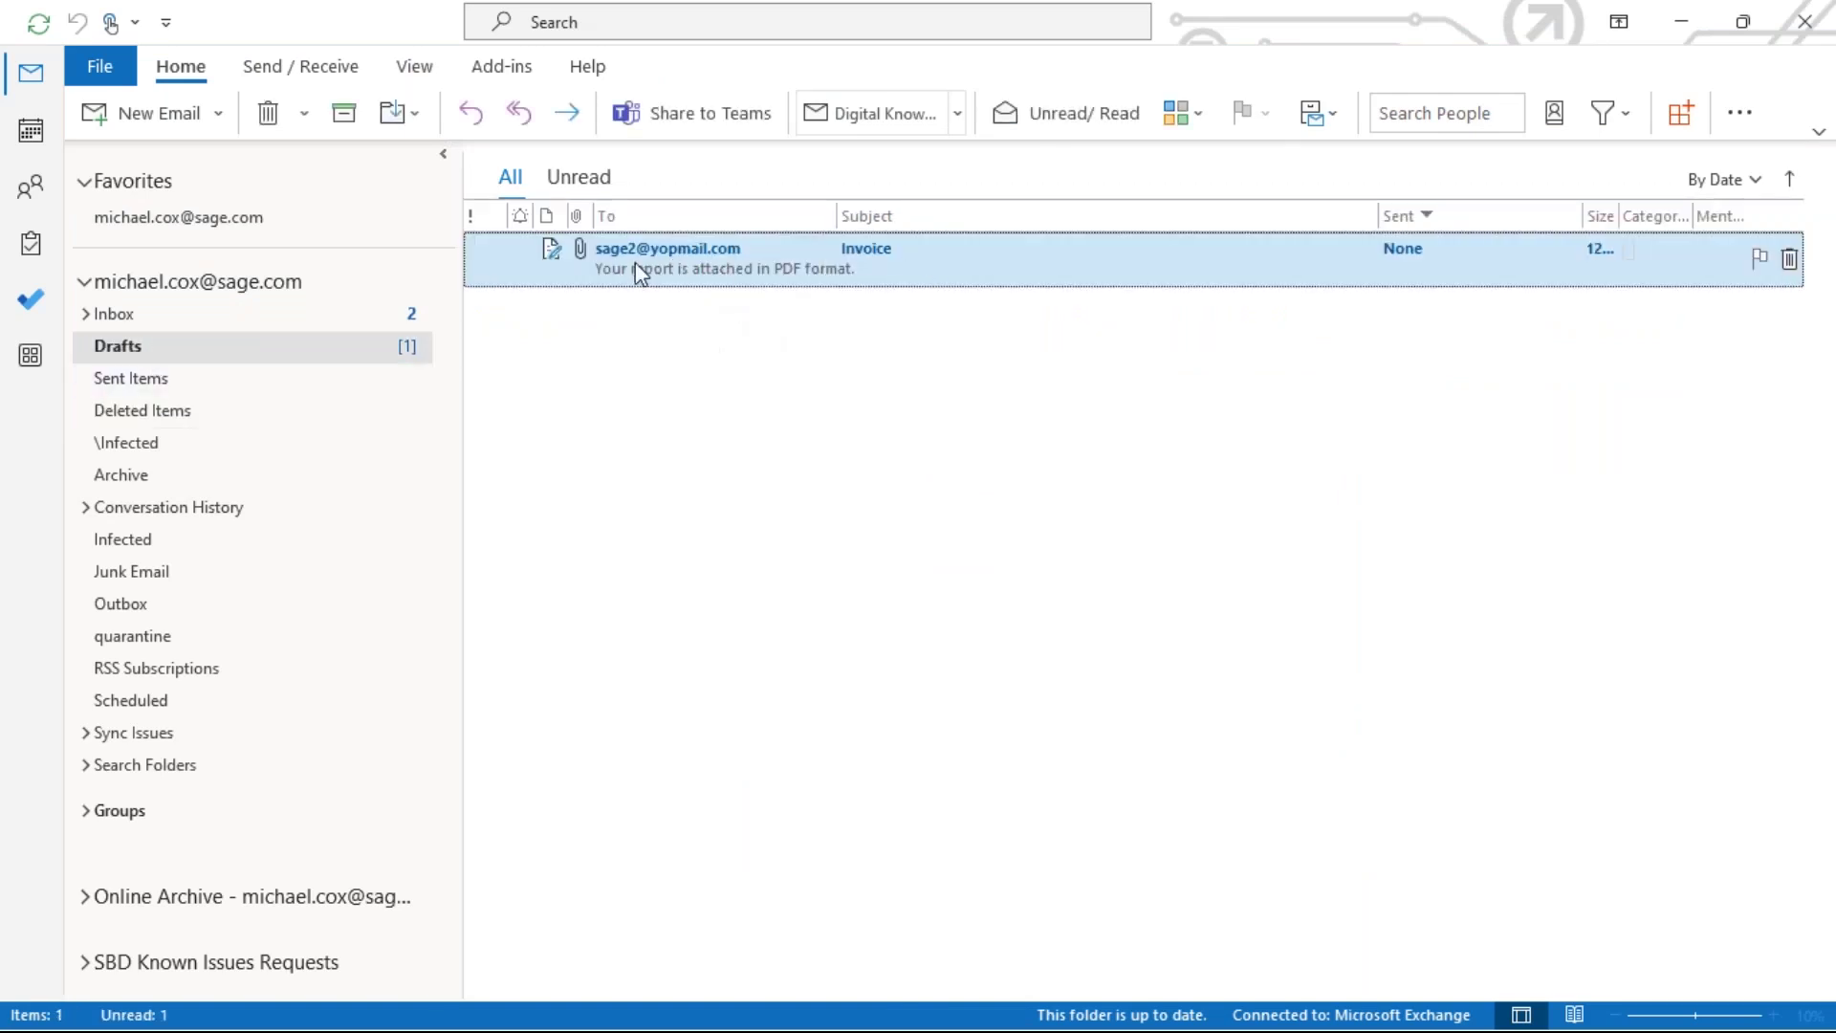
double_click(692, 251)
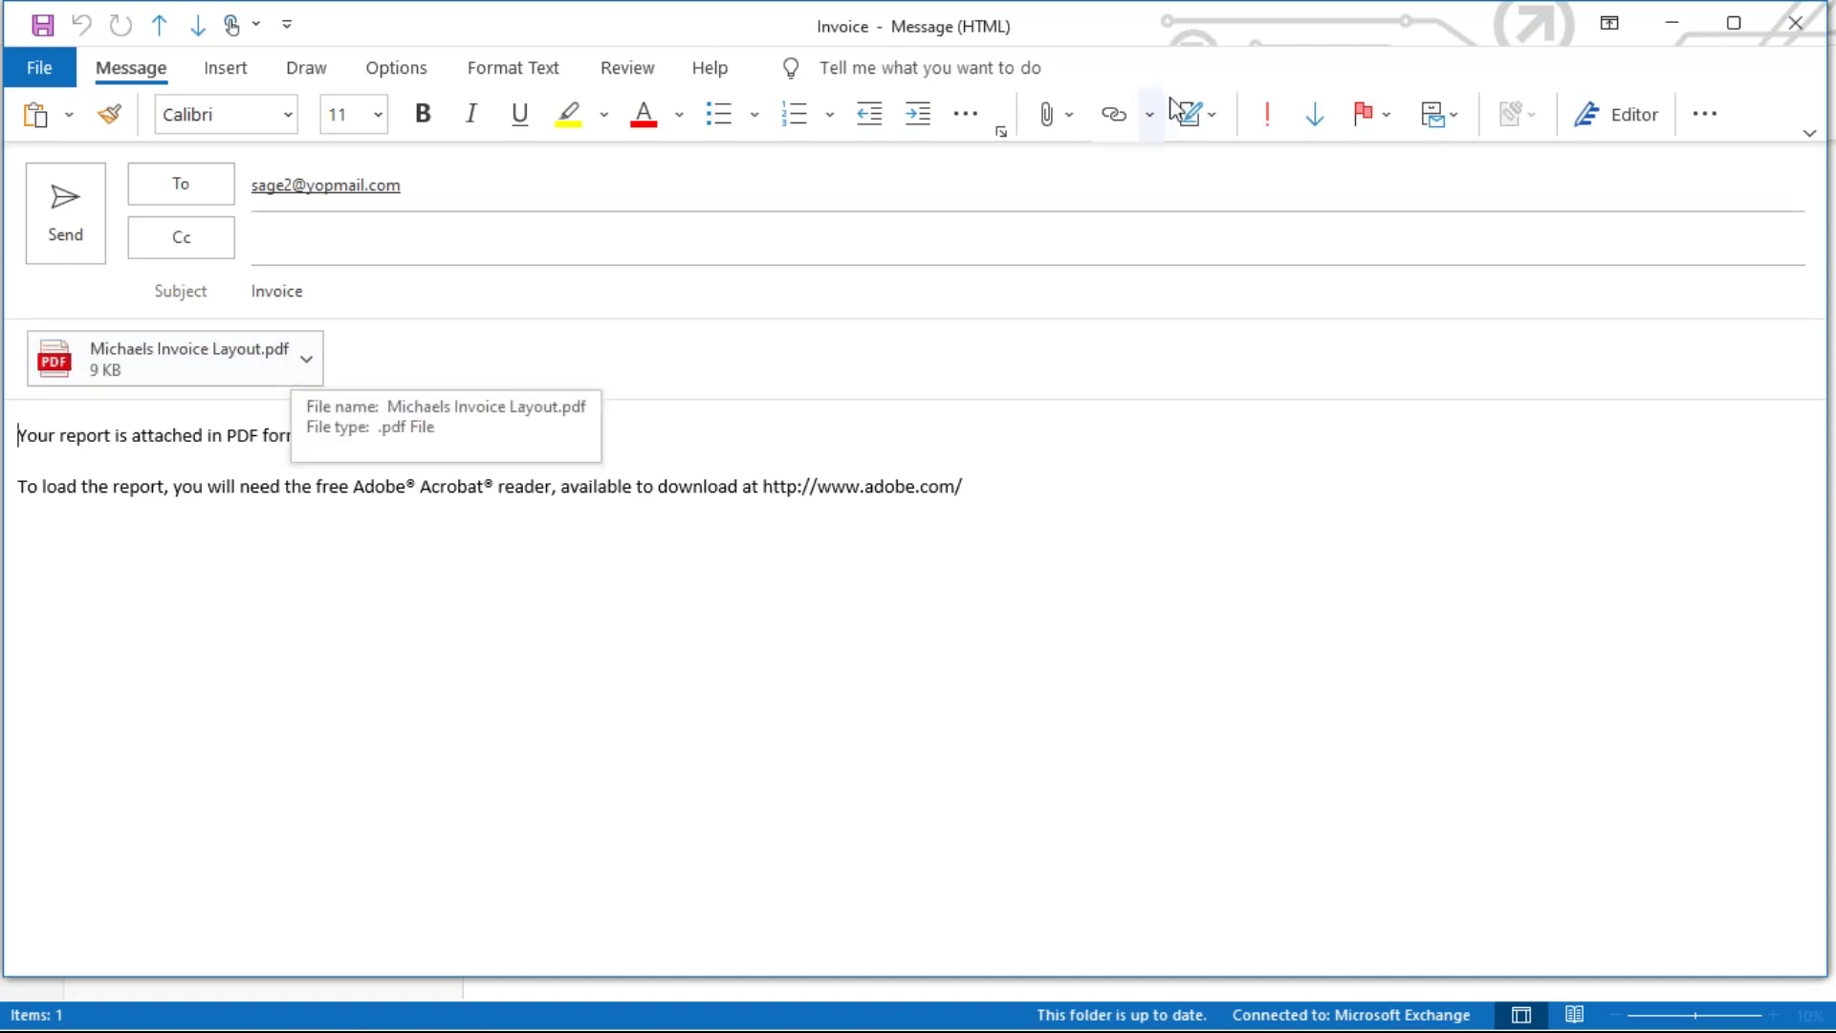
click(1793, 28)
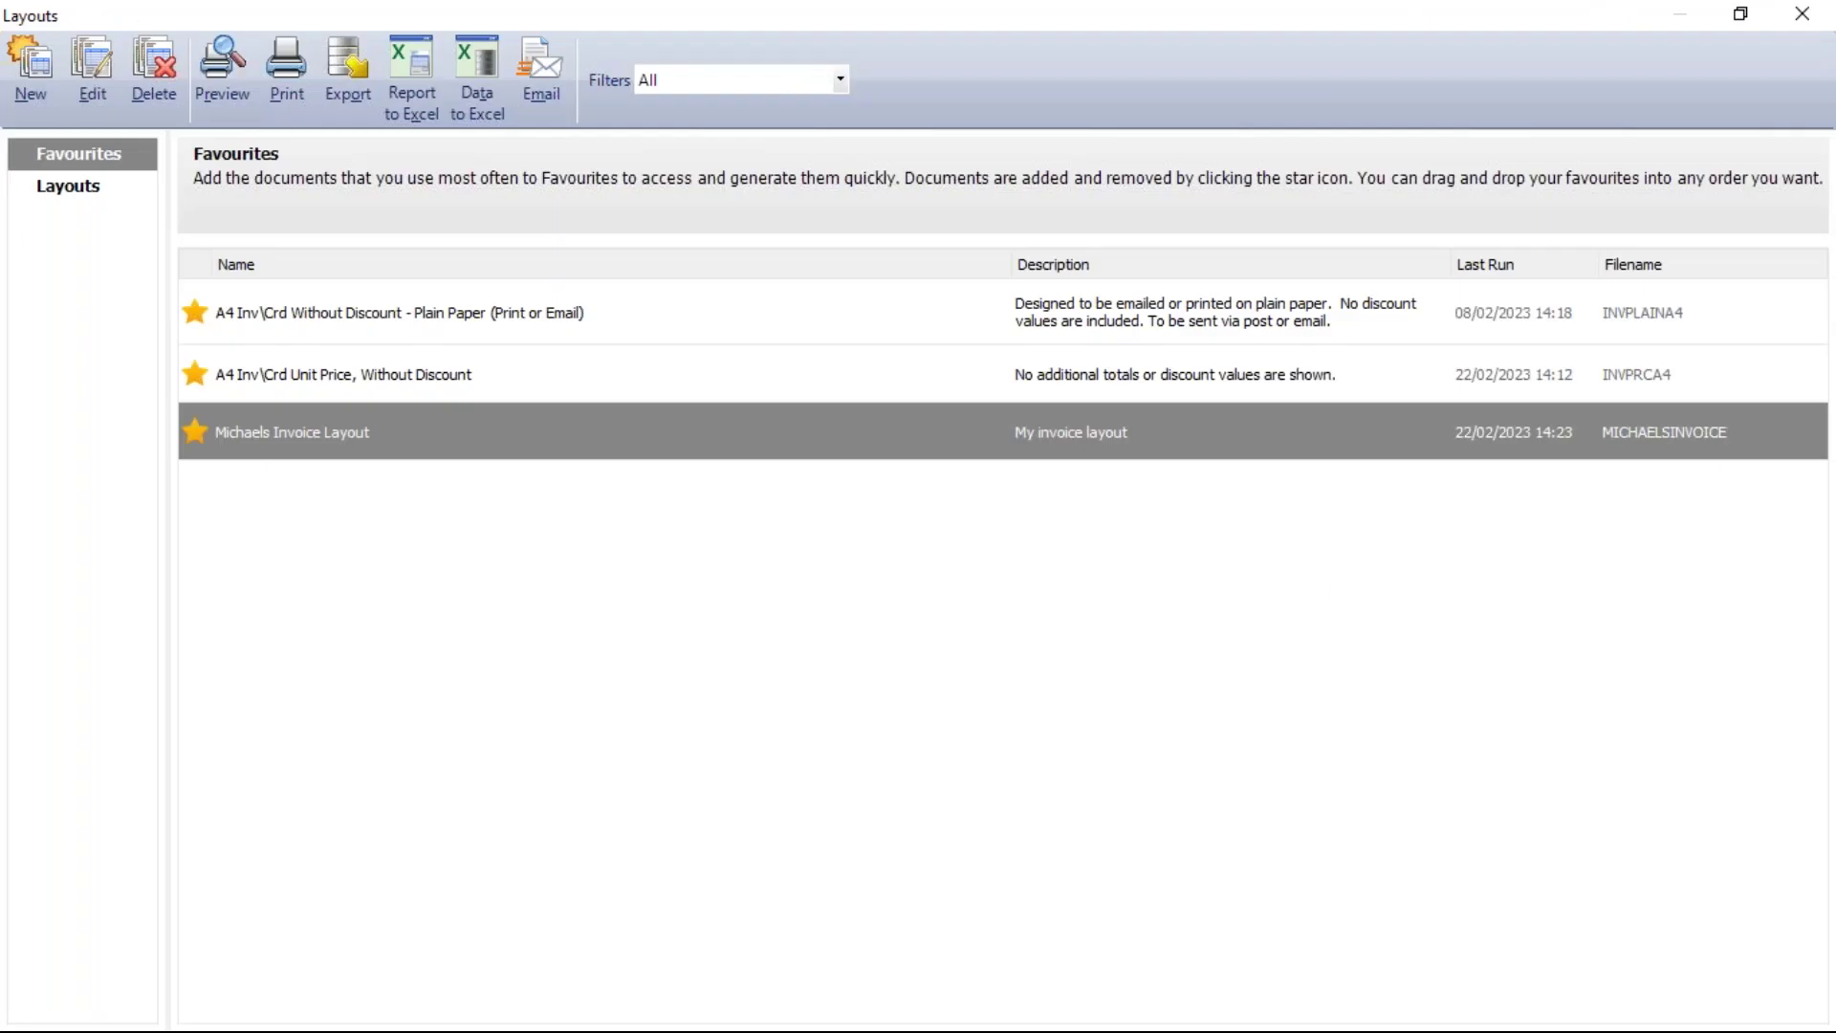
Edit the layout described as "My invoice layout" and set its email message to contain Group 8 - INVOICE.INVOICE_NUMBER
mouse_move(275, 443)
click(91, 76)
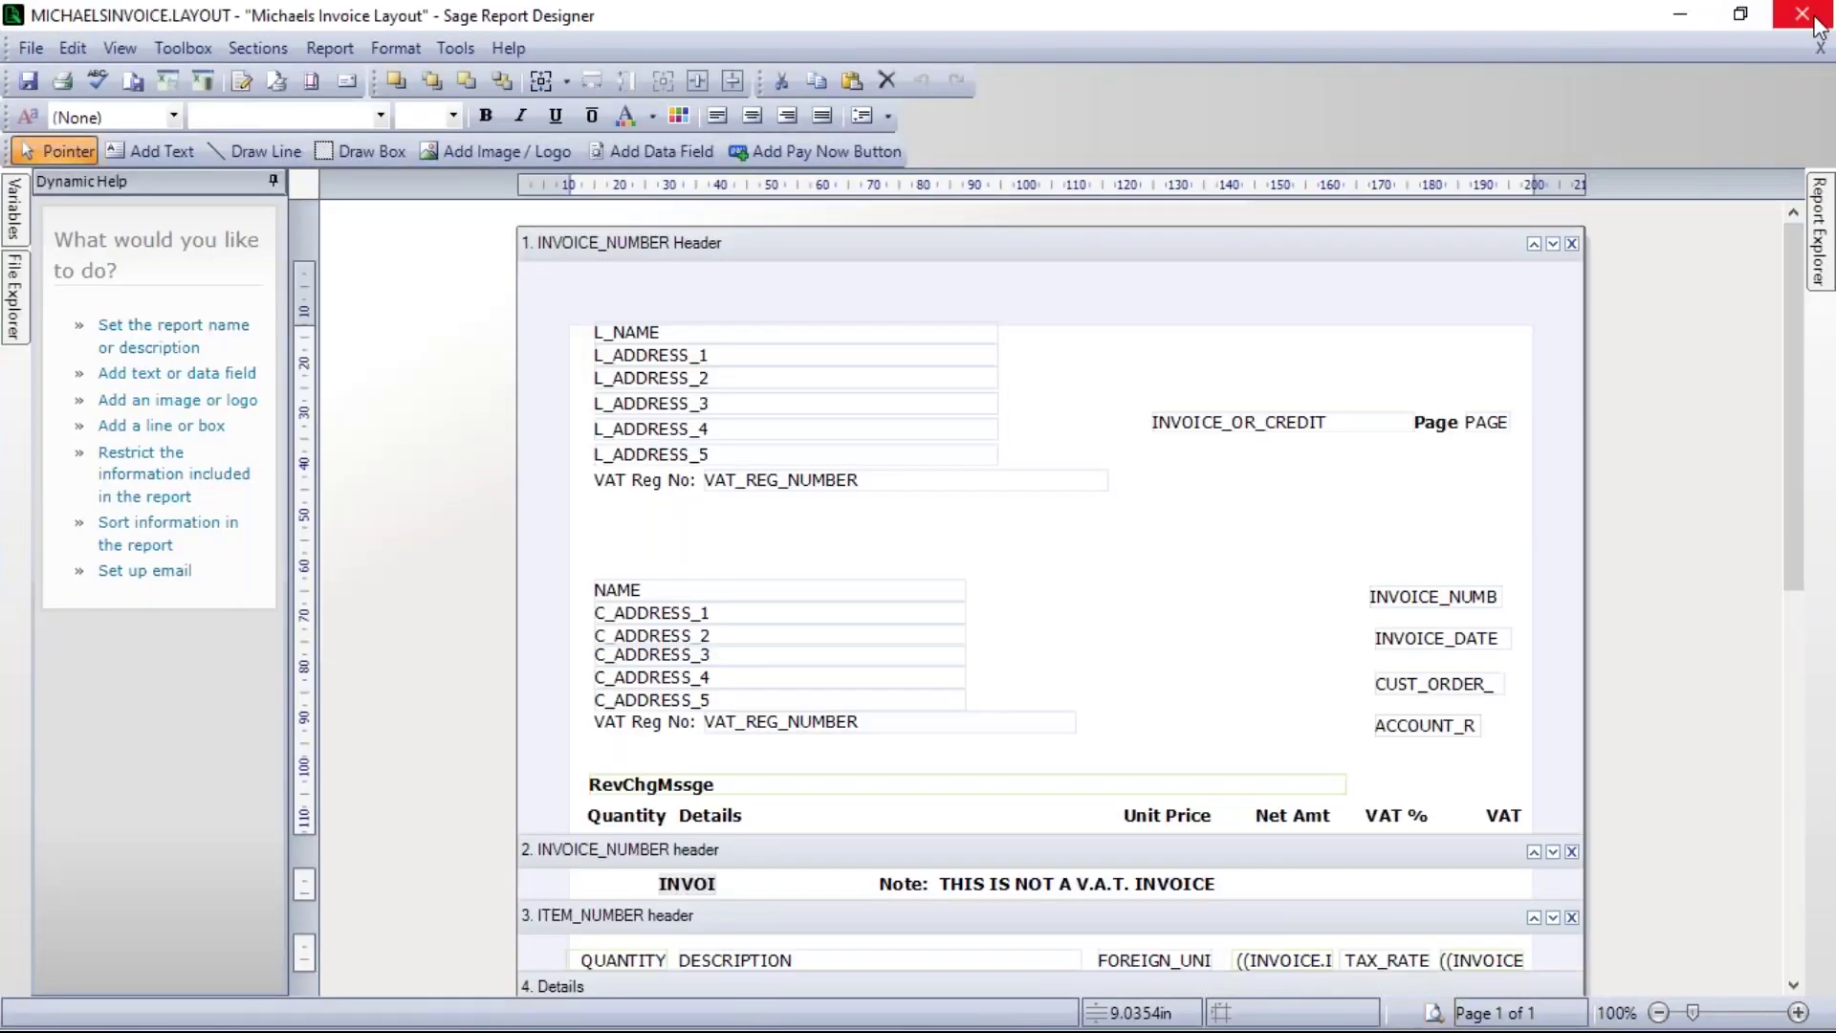
click(318, 48)
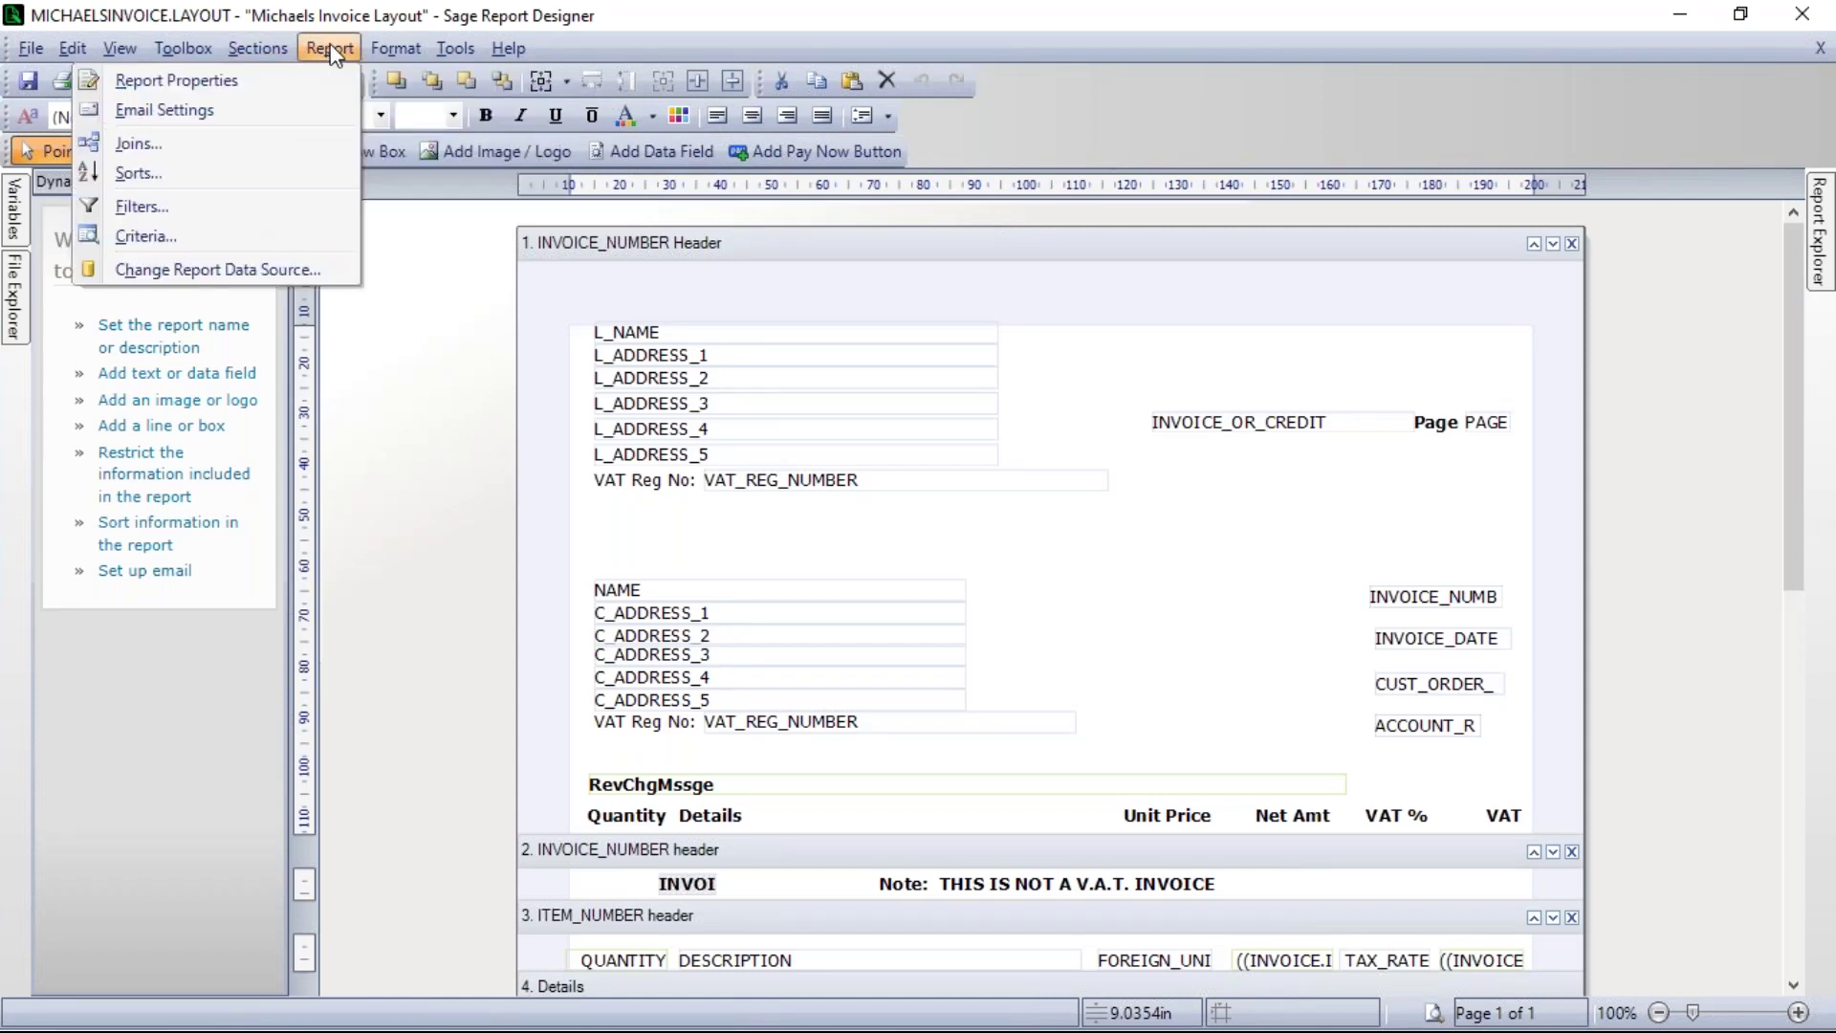
click(157, 110)
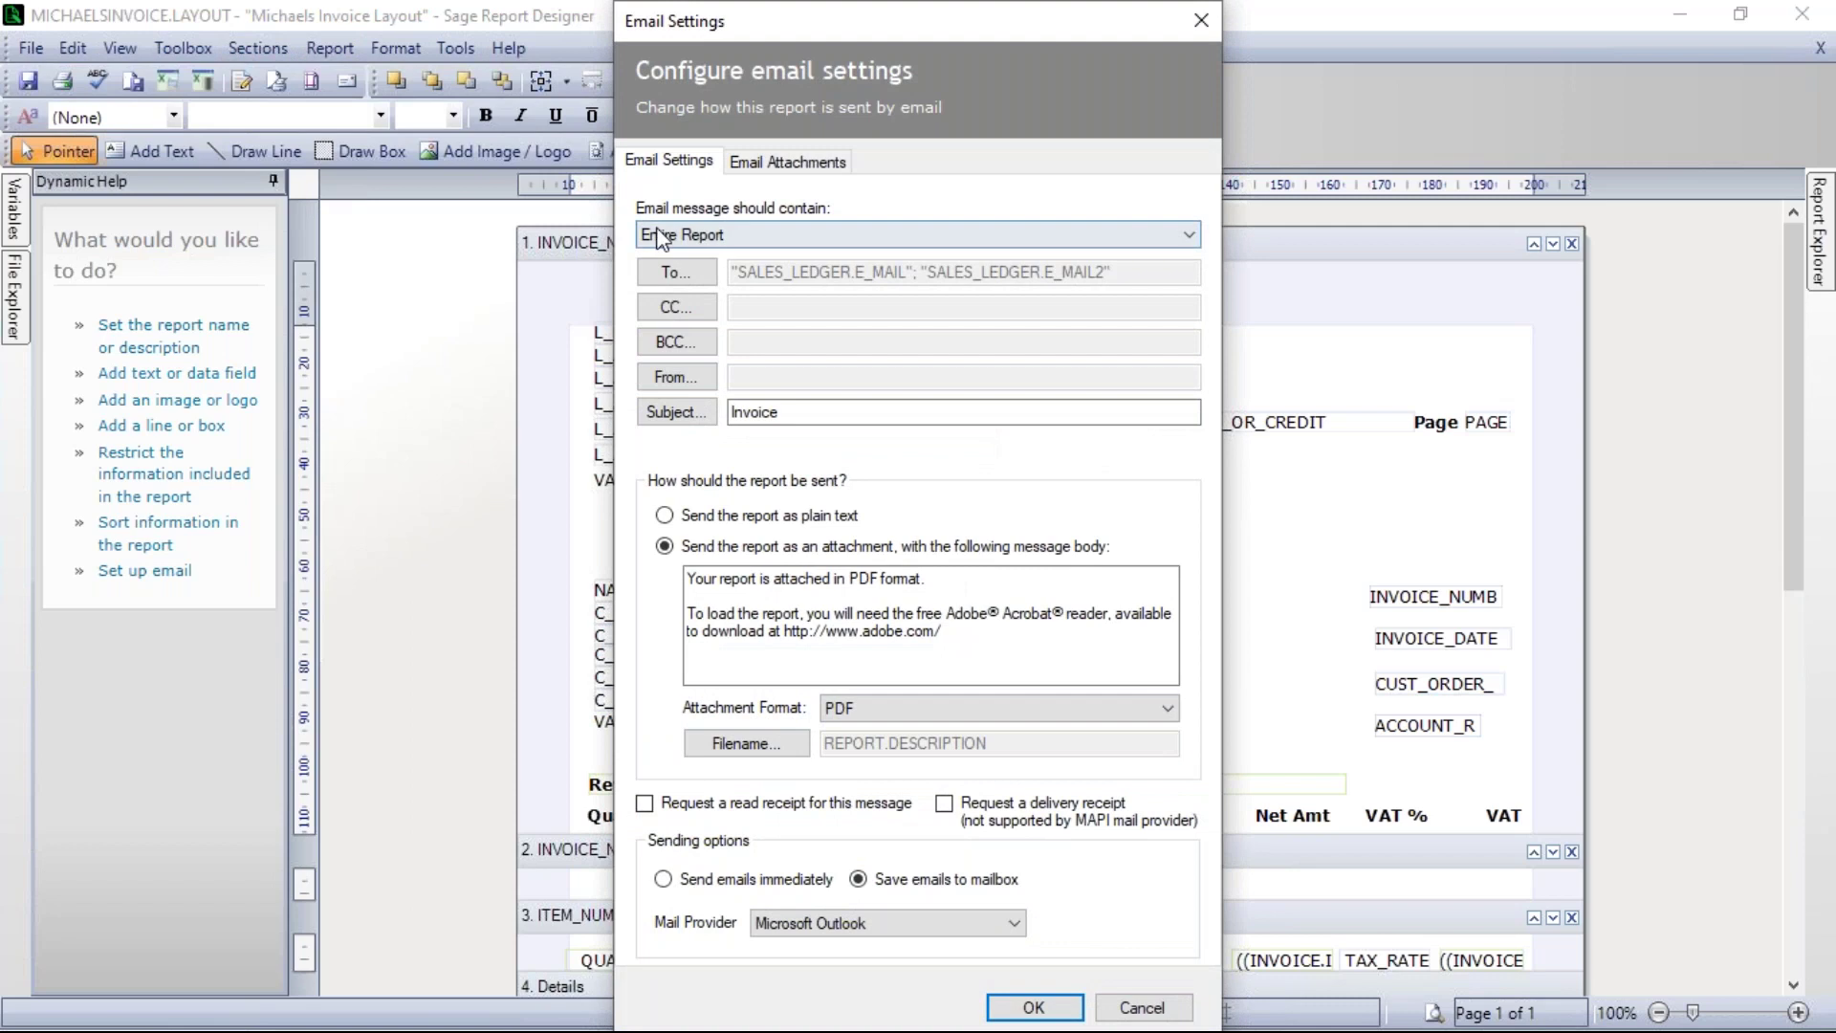
click(745, 242)
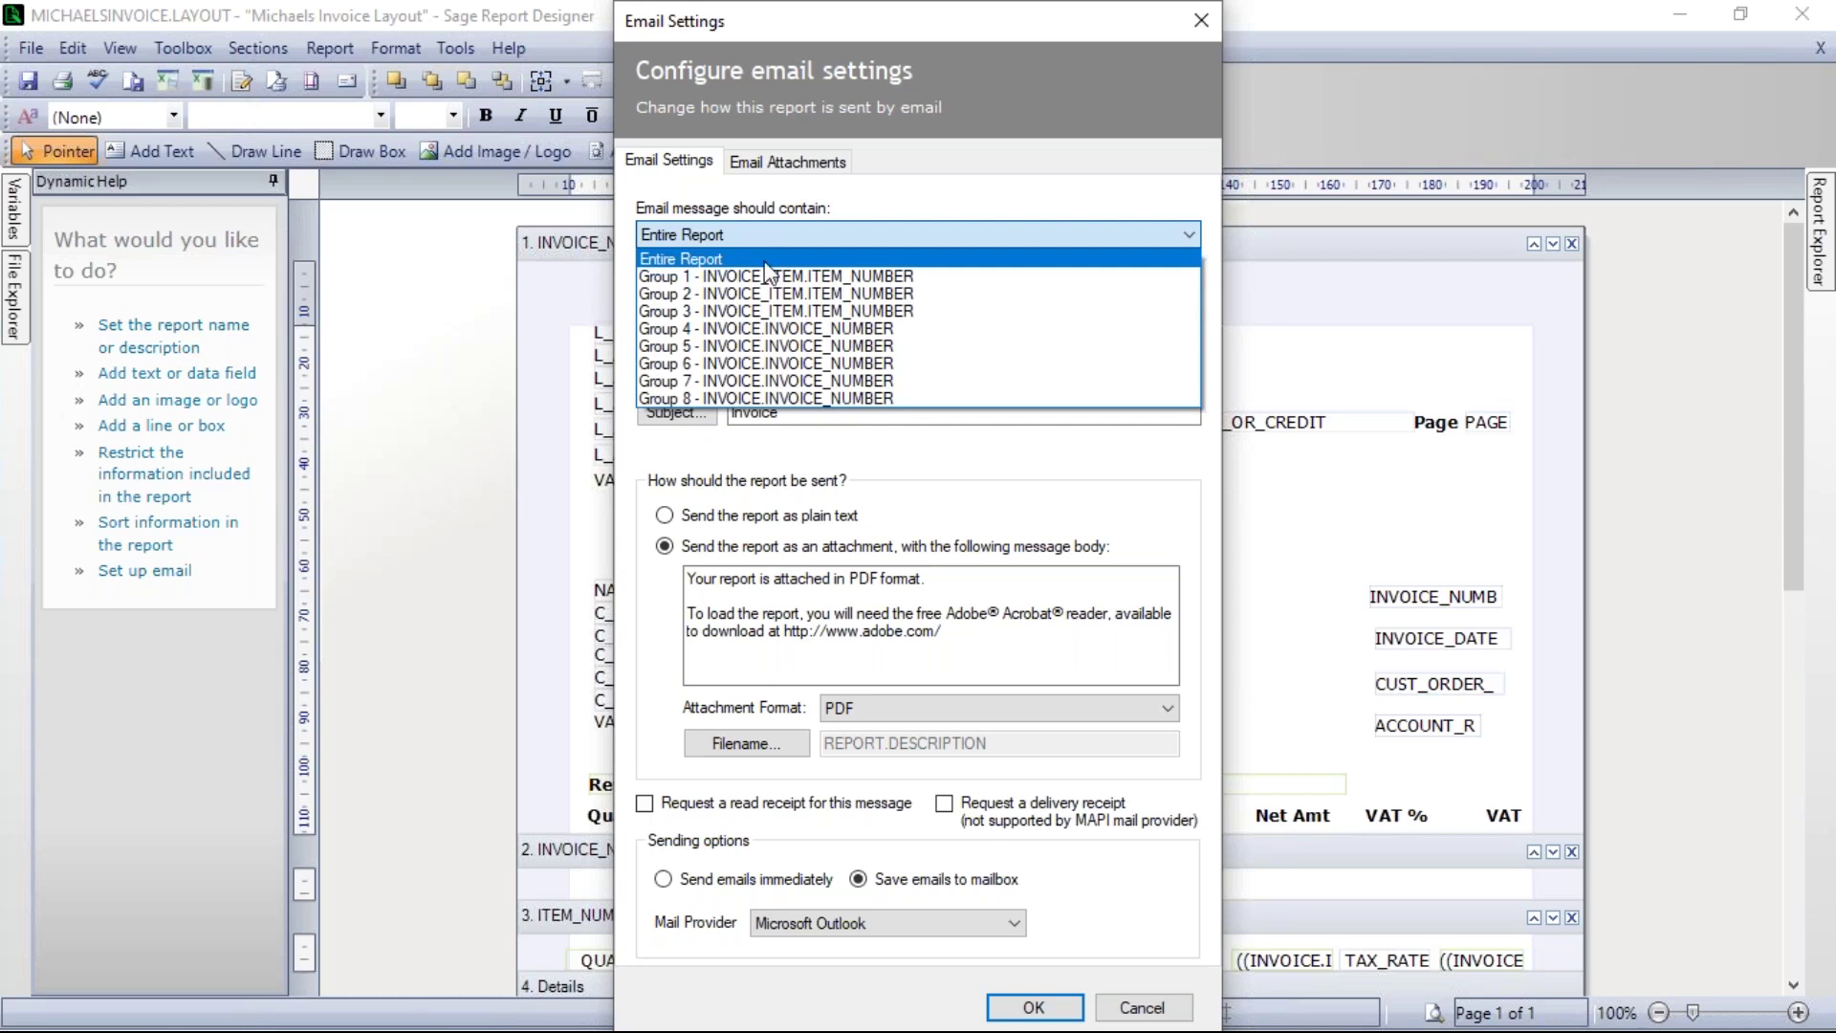
click(741, 400)
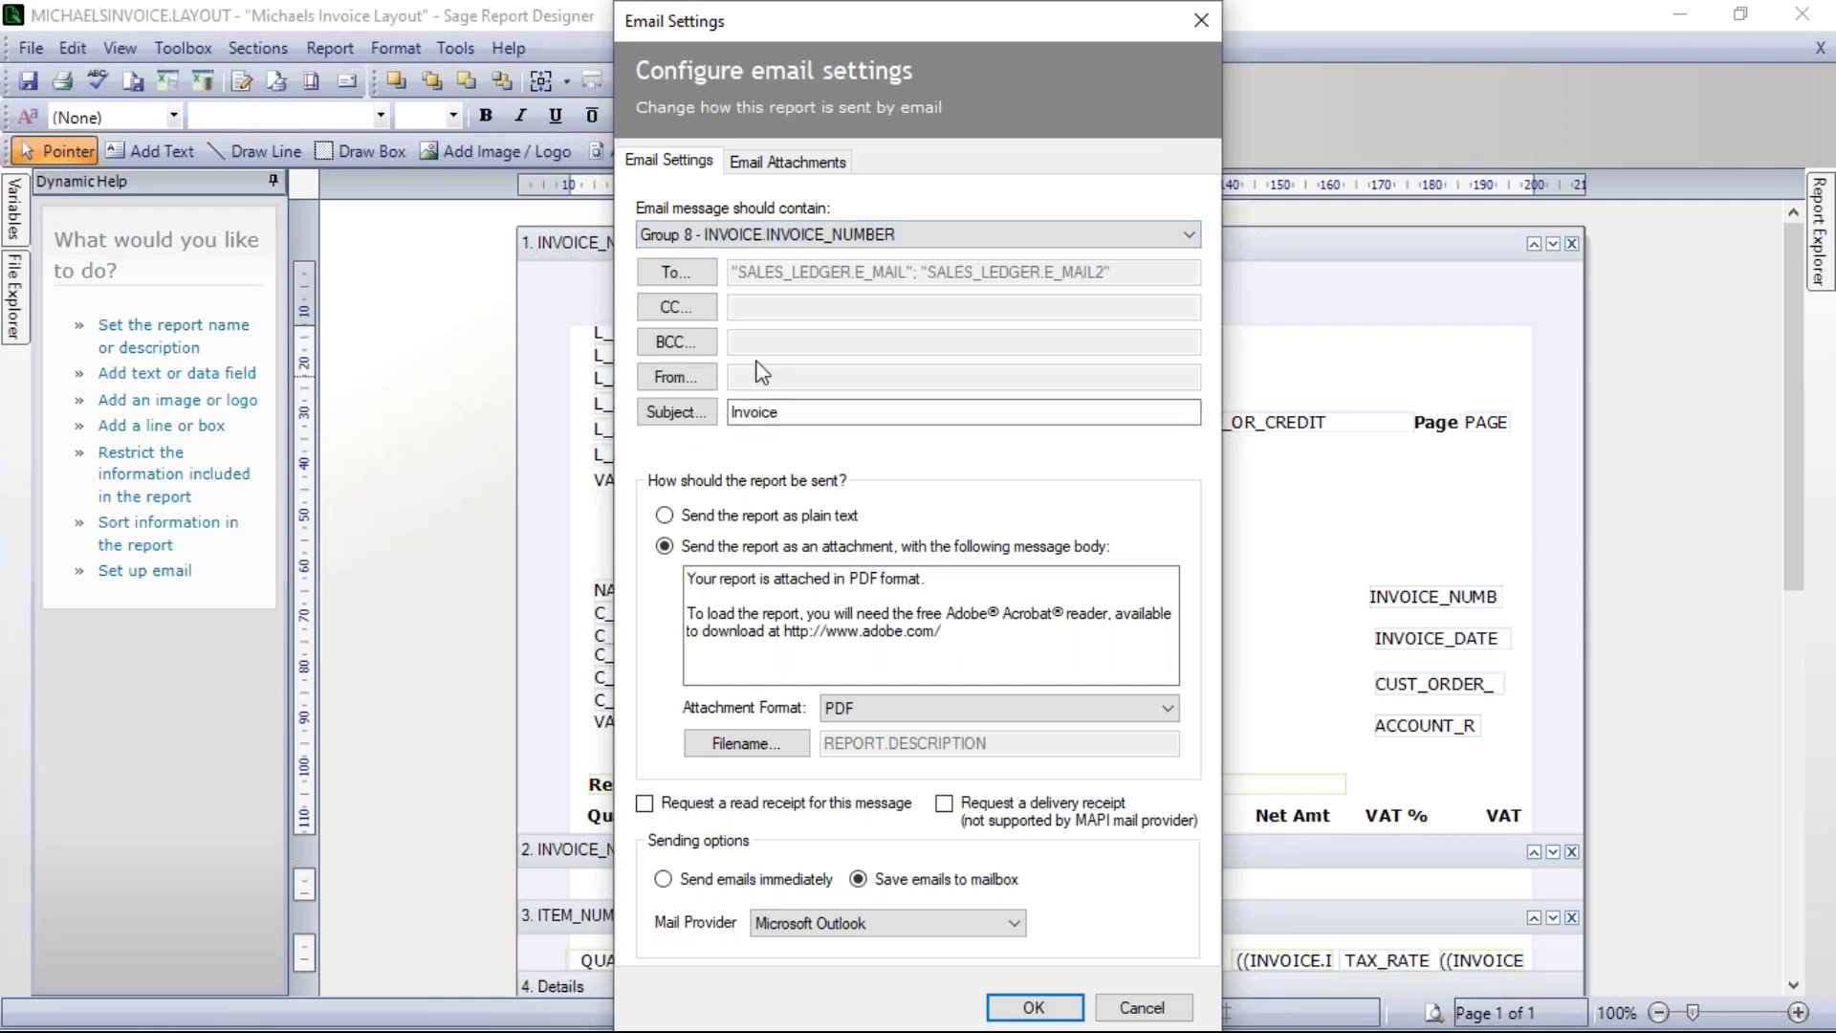
click(1011, 237)
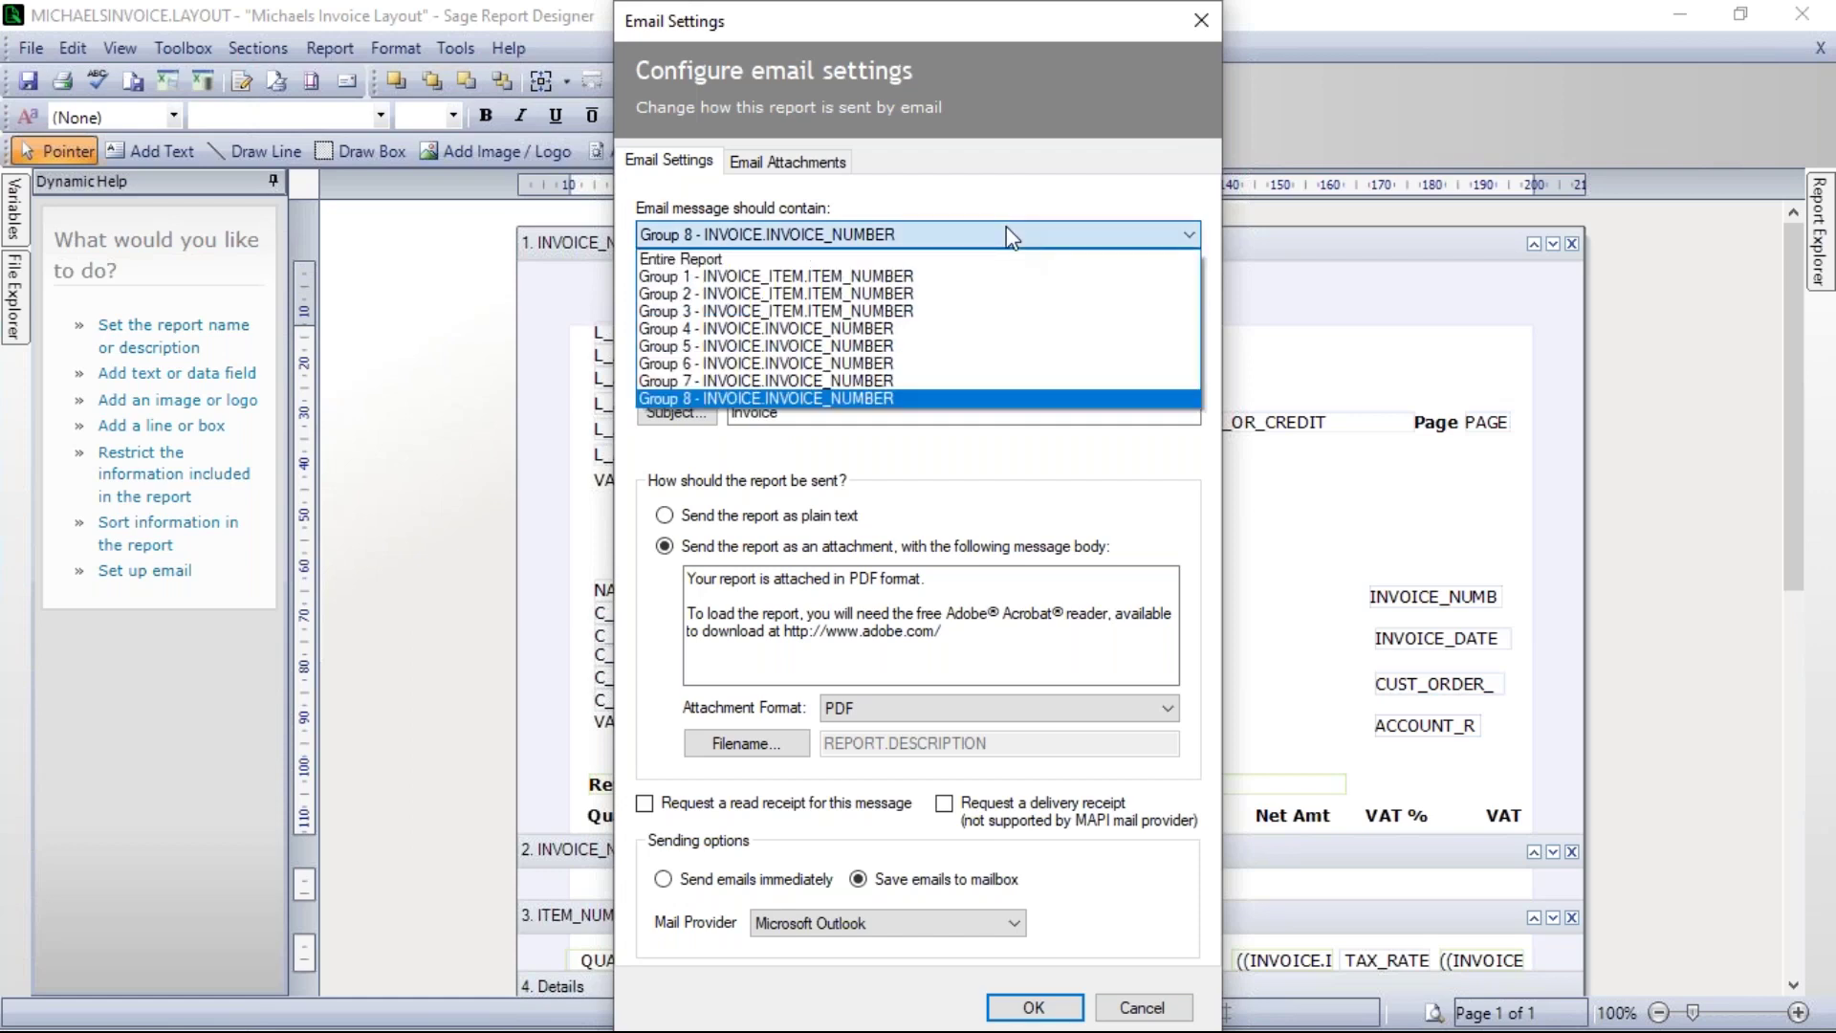
click(828, 400)
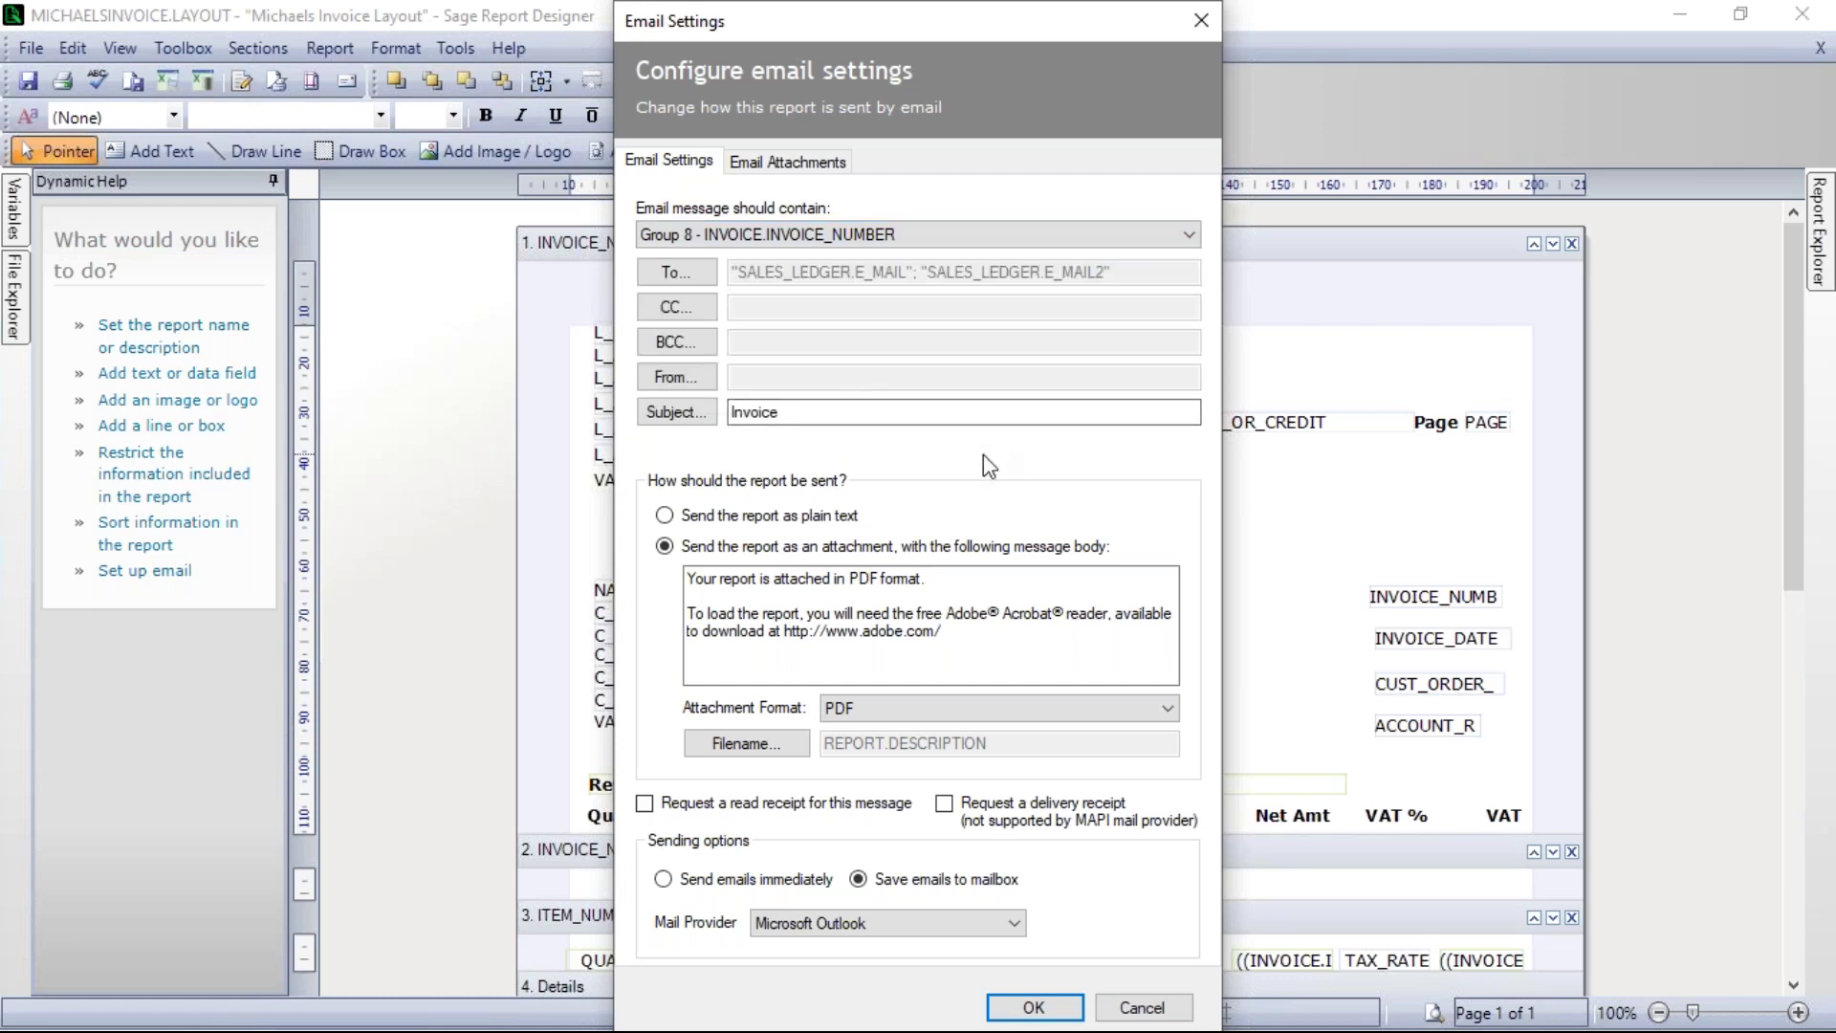
click(1038, 1007)
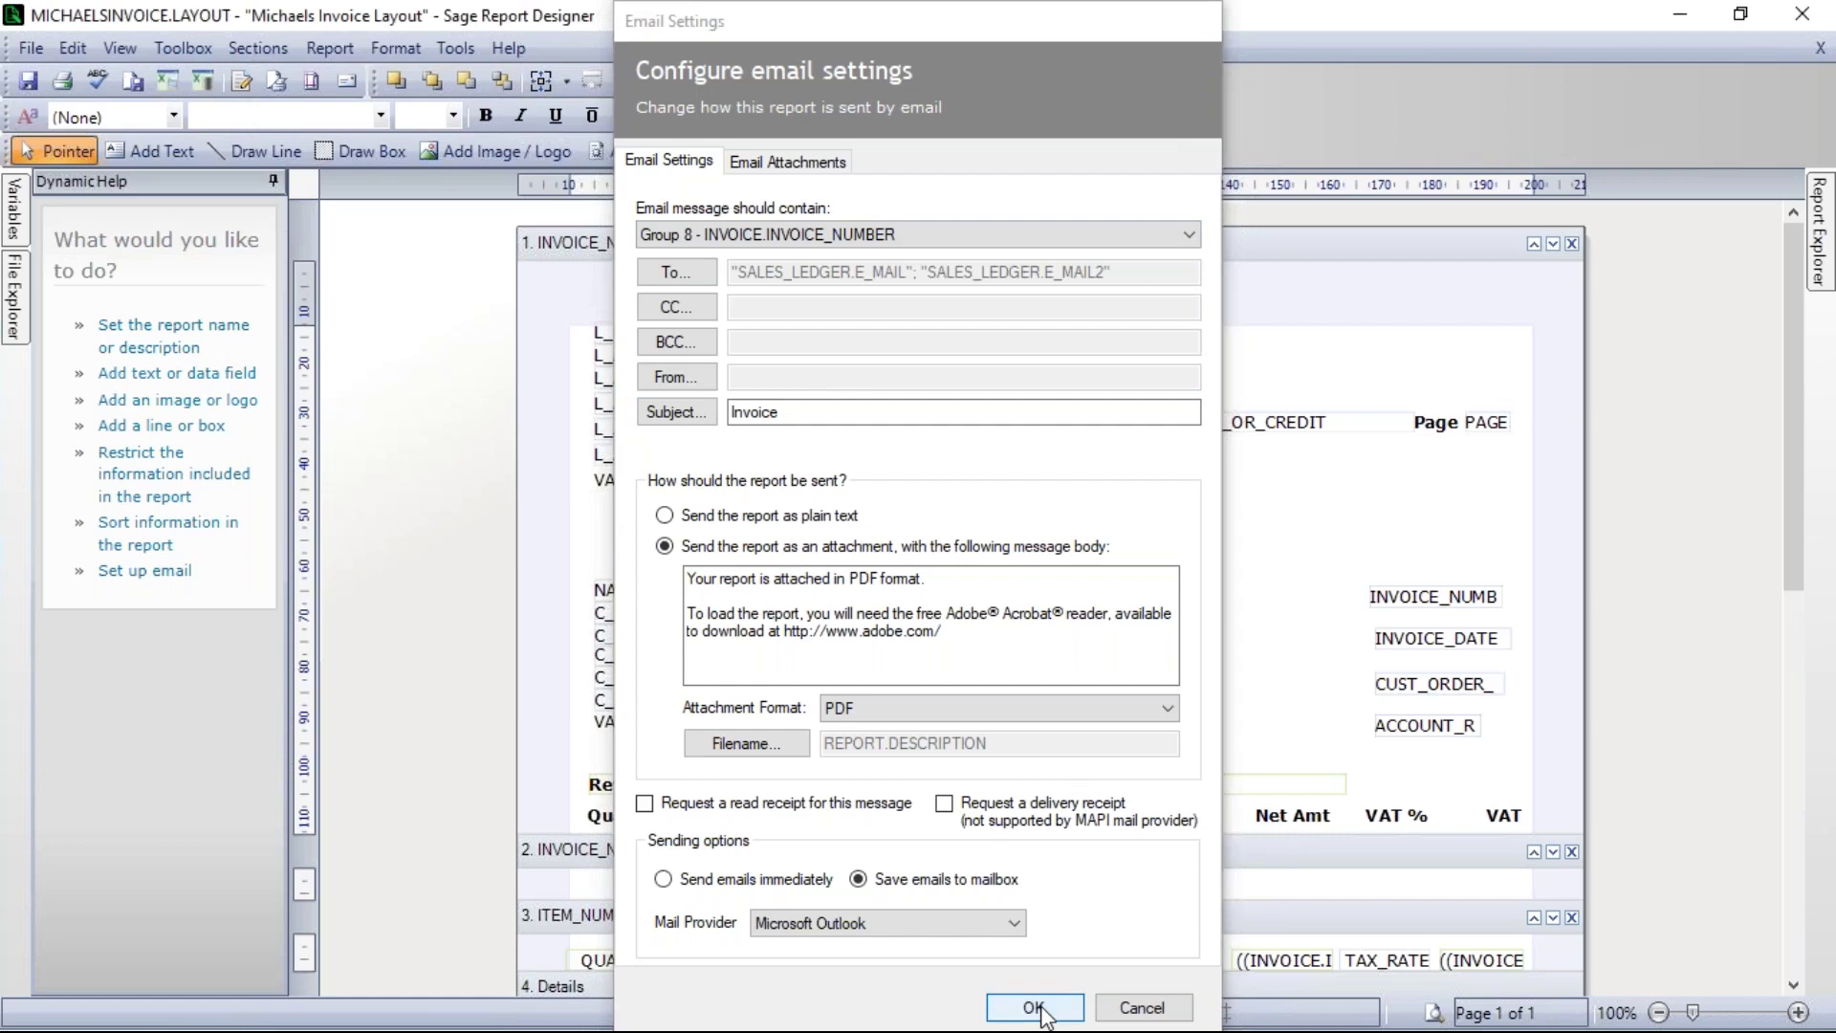
Save the edited invoice layout and close the report designer
click(33, 48)
click(64, 203)
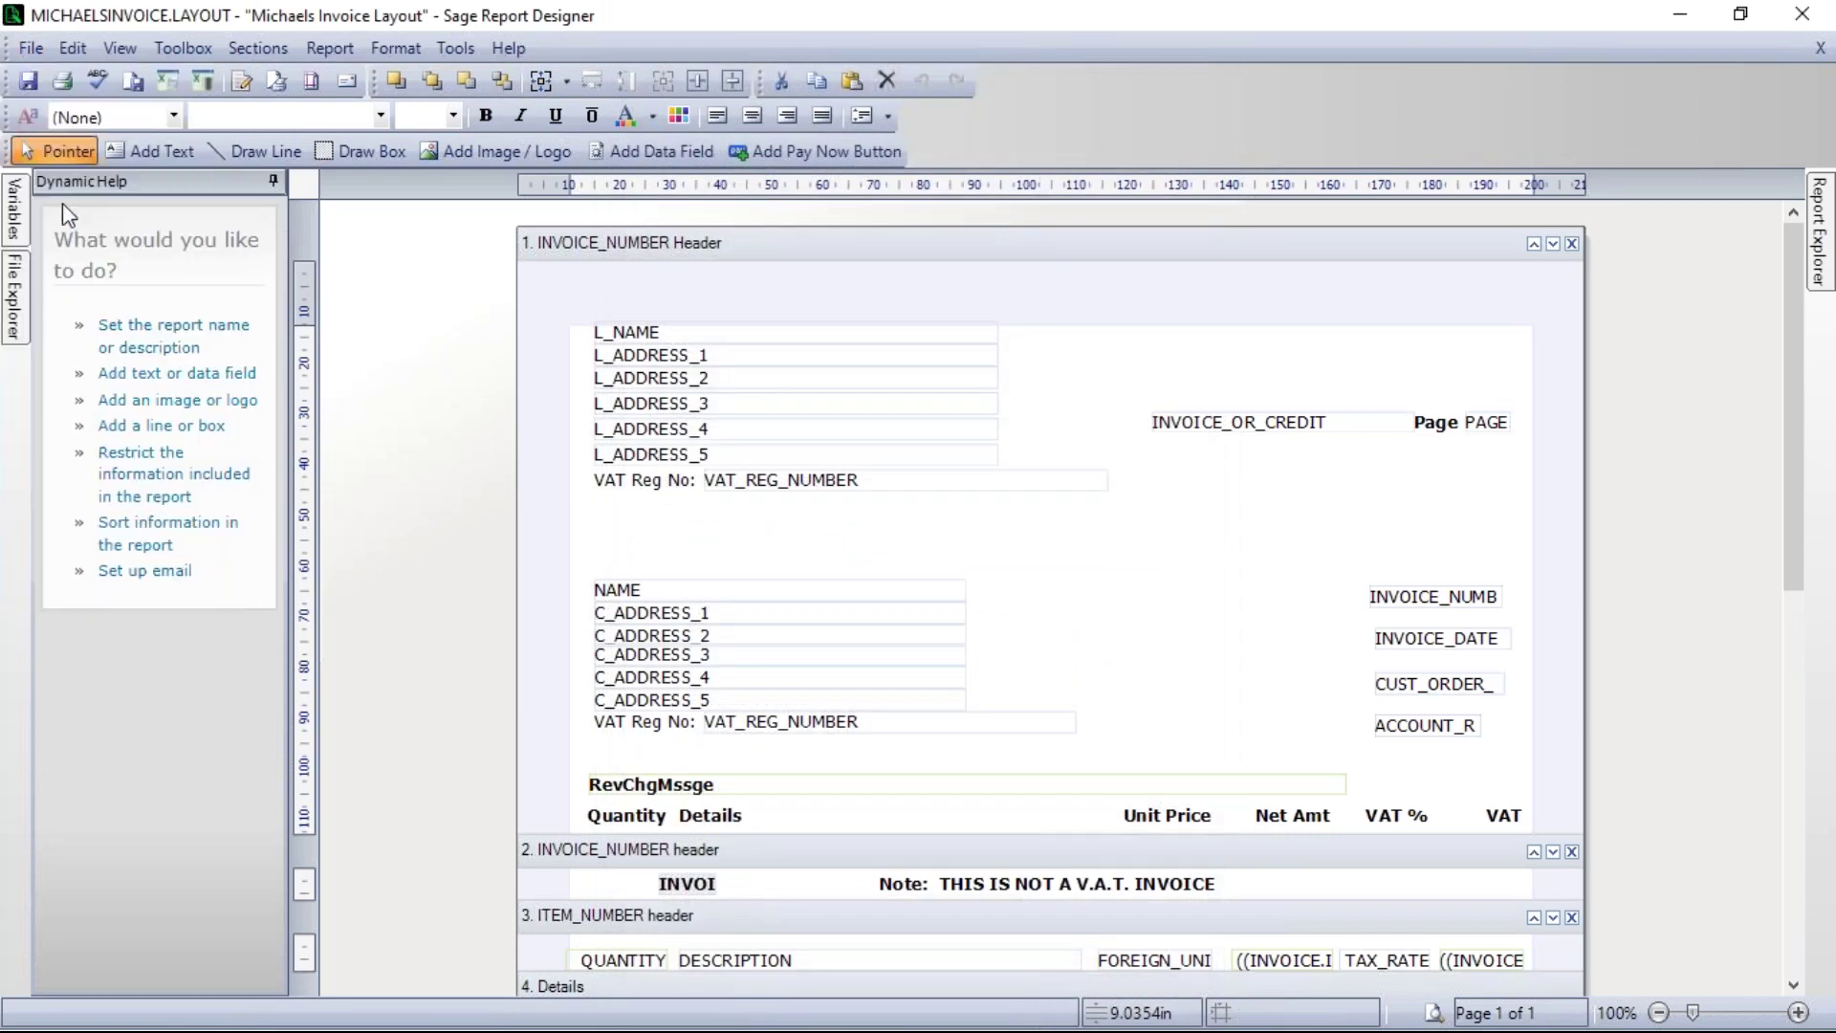
click(1800, 15)
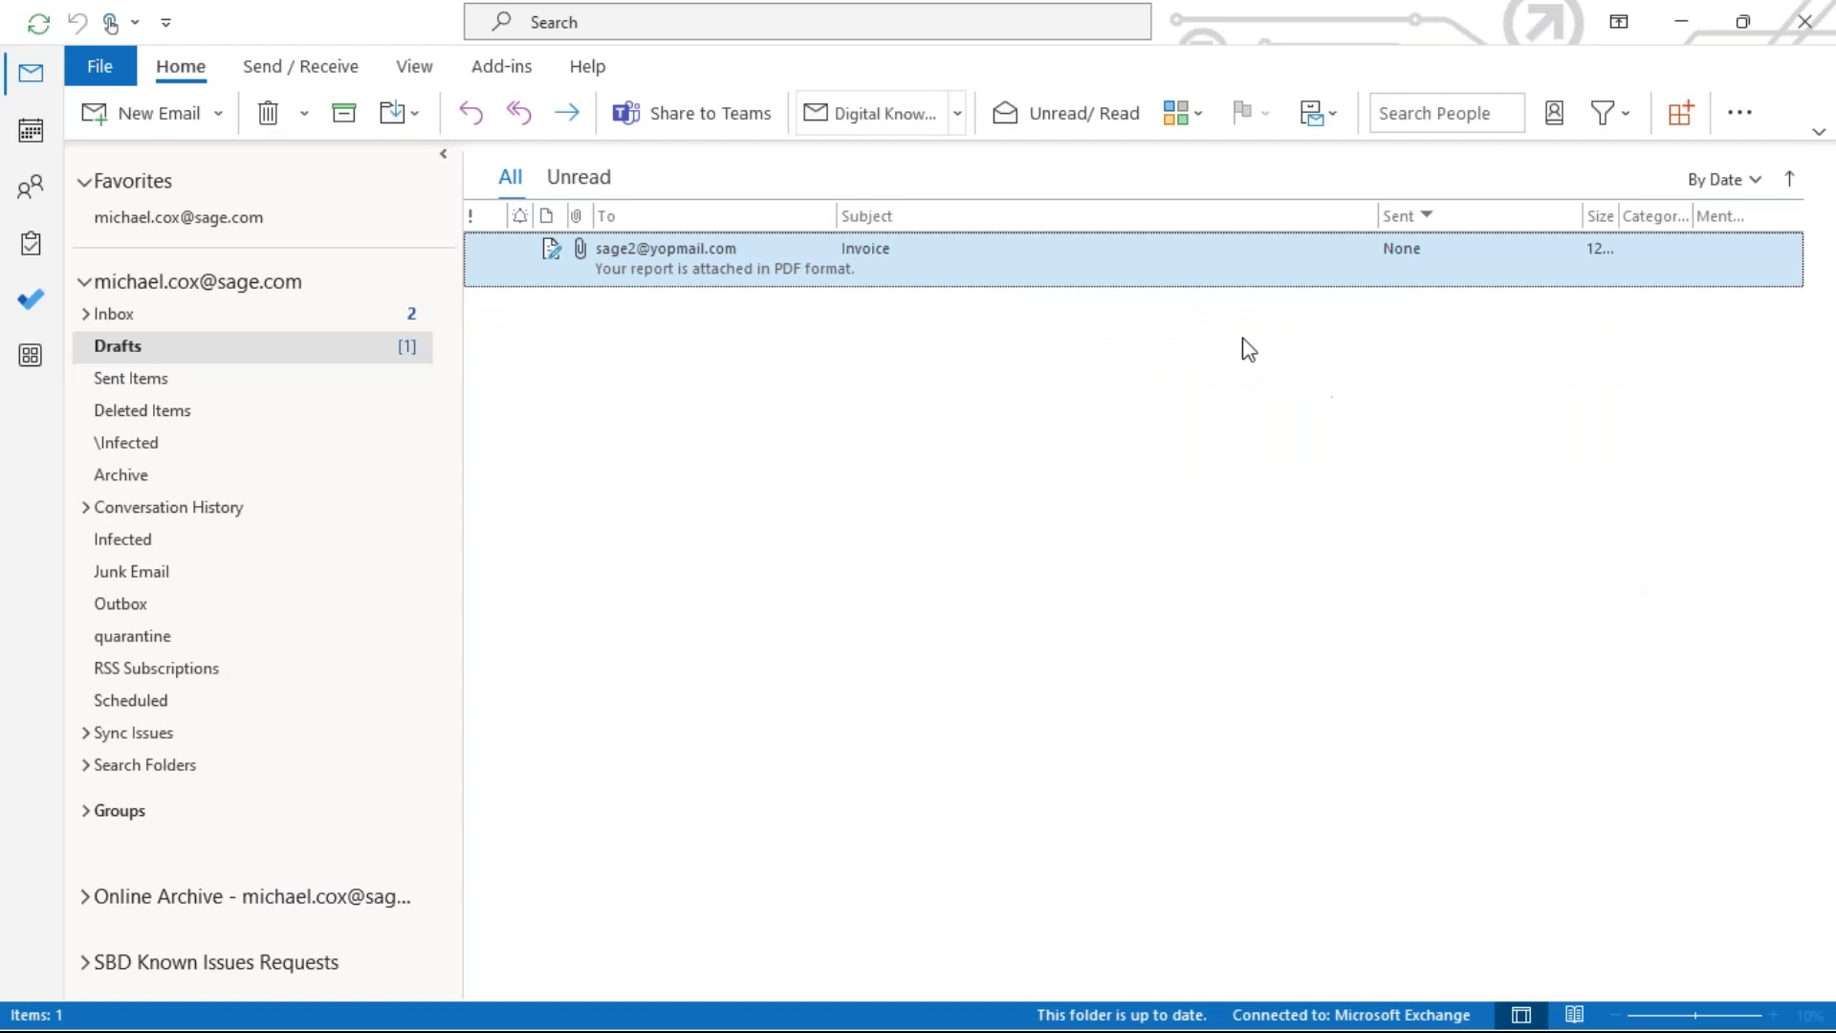
Delete the old invoice draft in Outlook, then email the invoices again using the "My invoice layout" favourite
click(1787, 258)
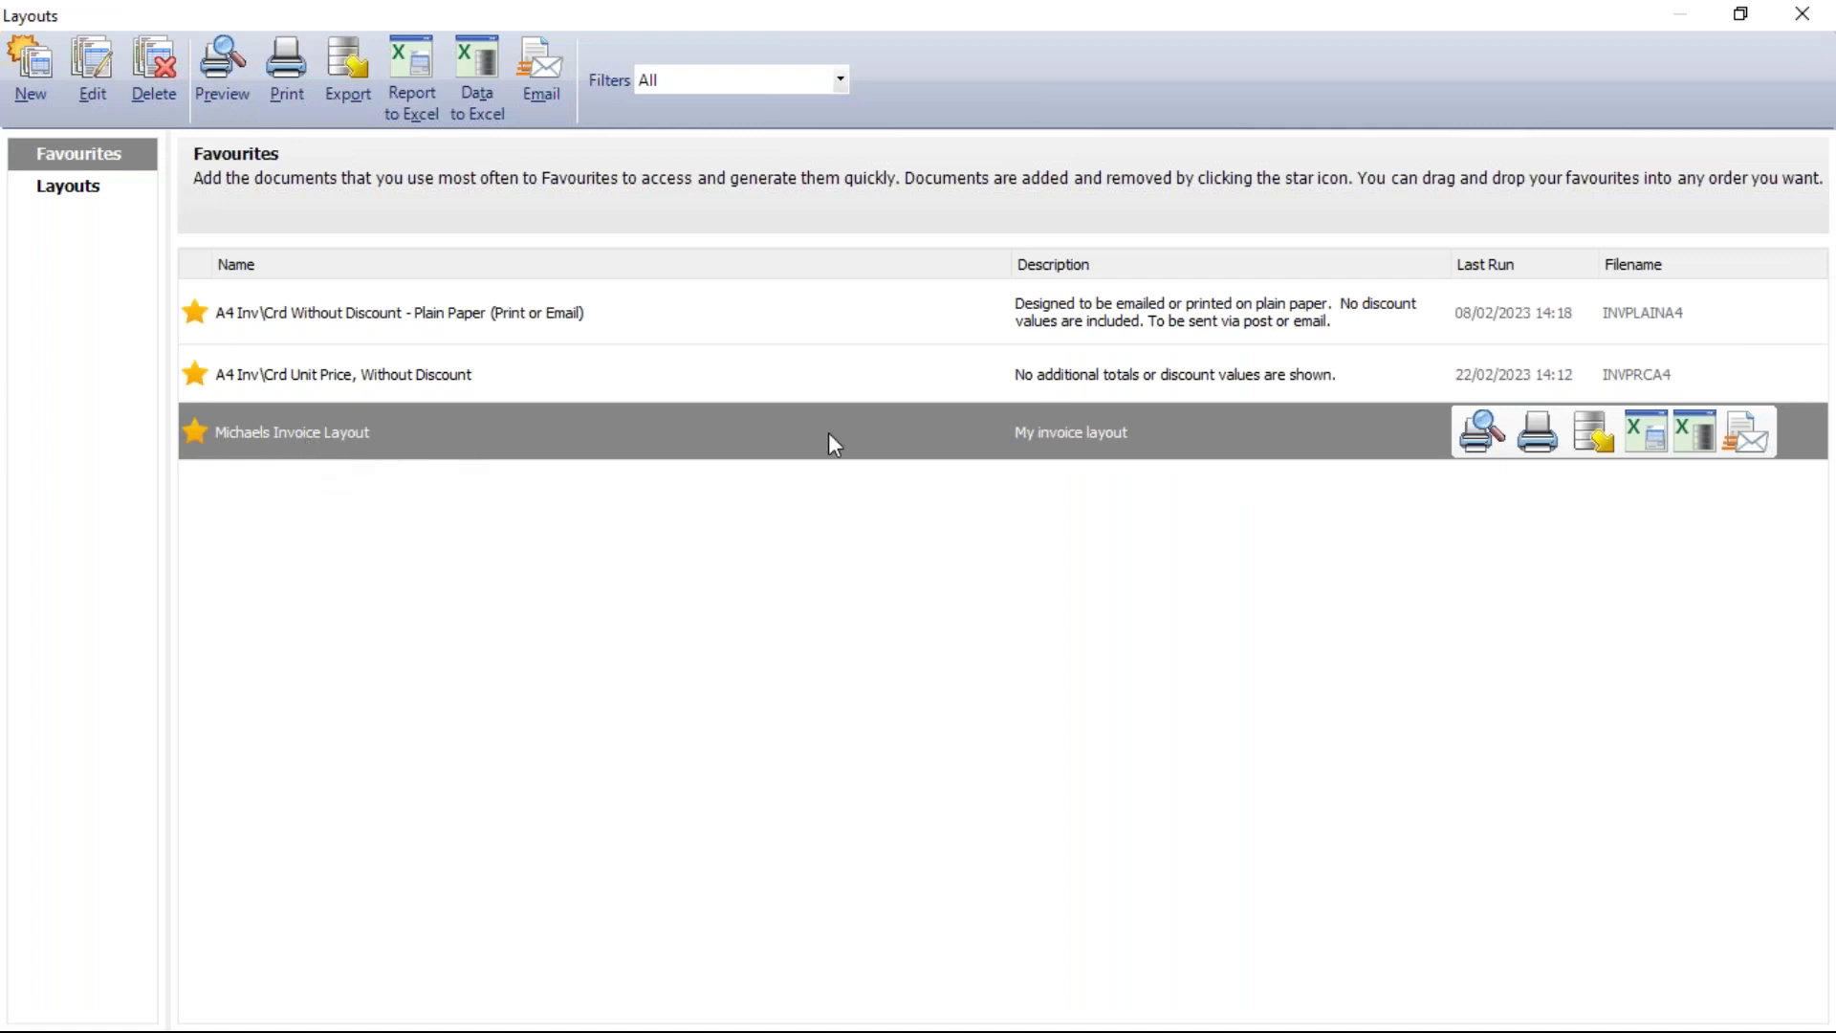
click(1747, 433)
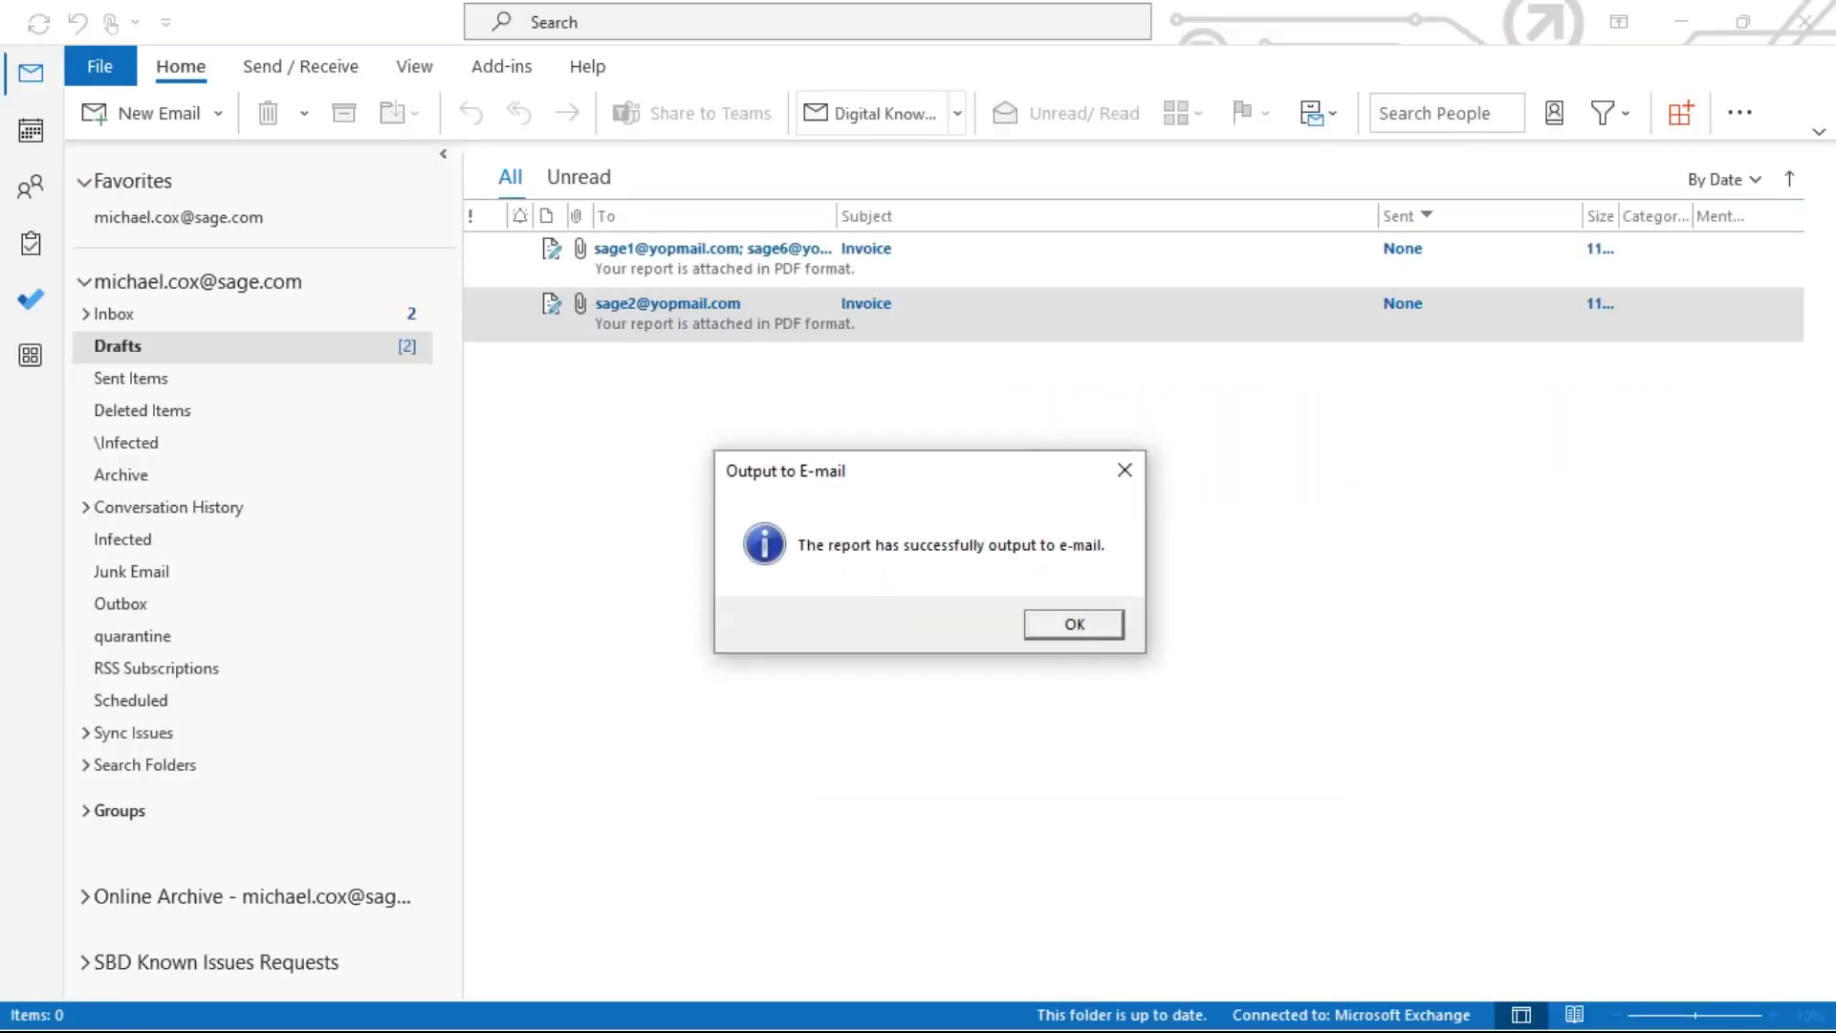
click(1073, 625)
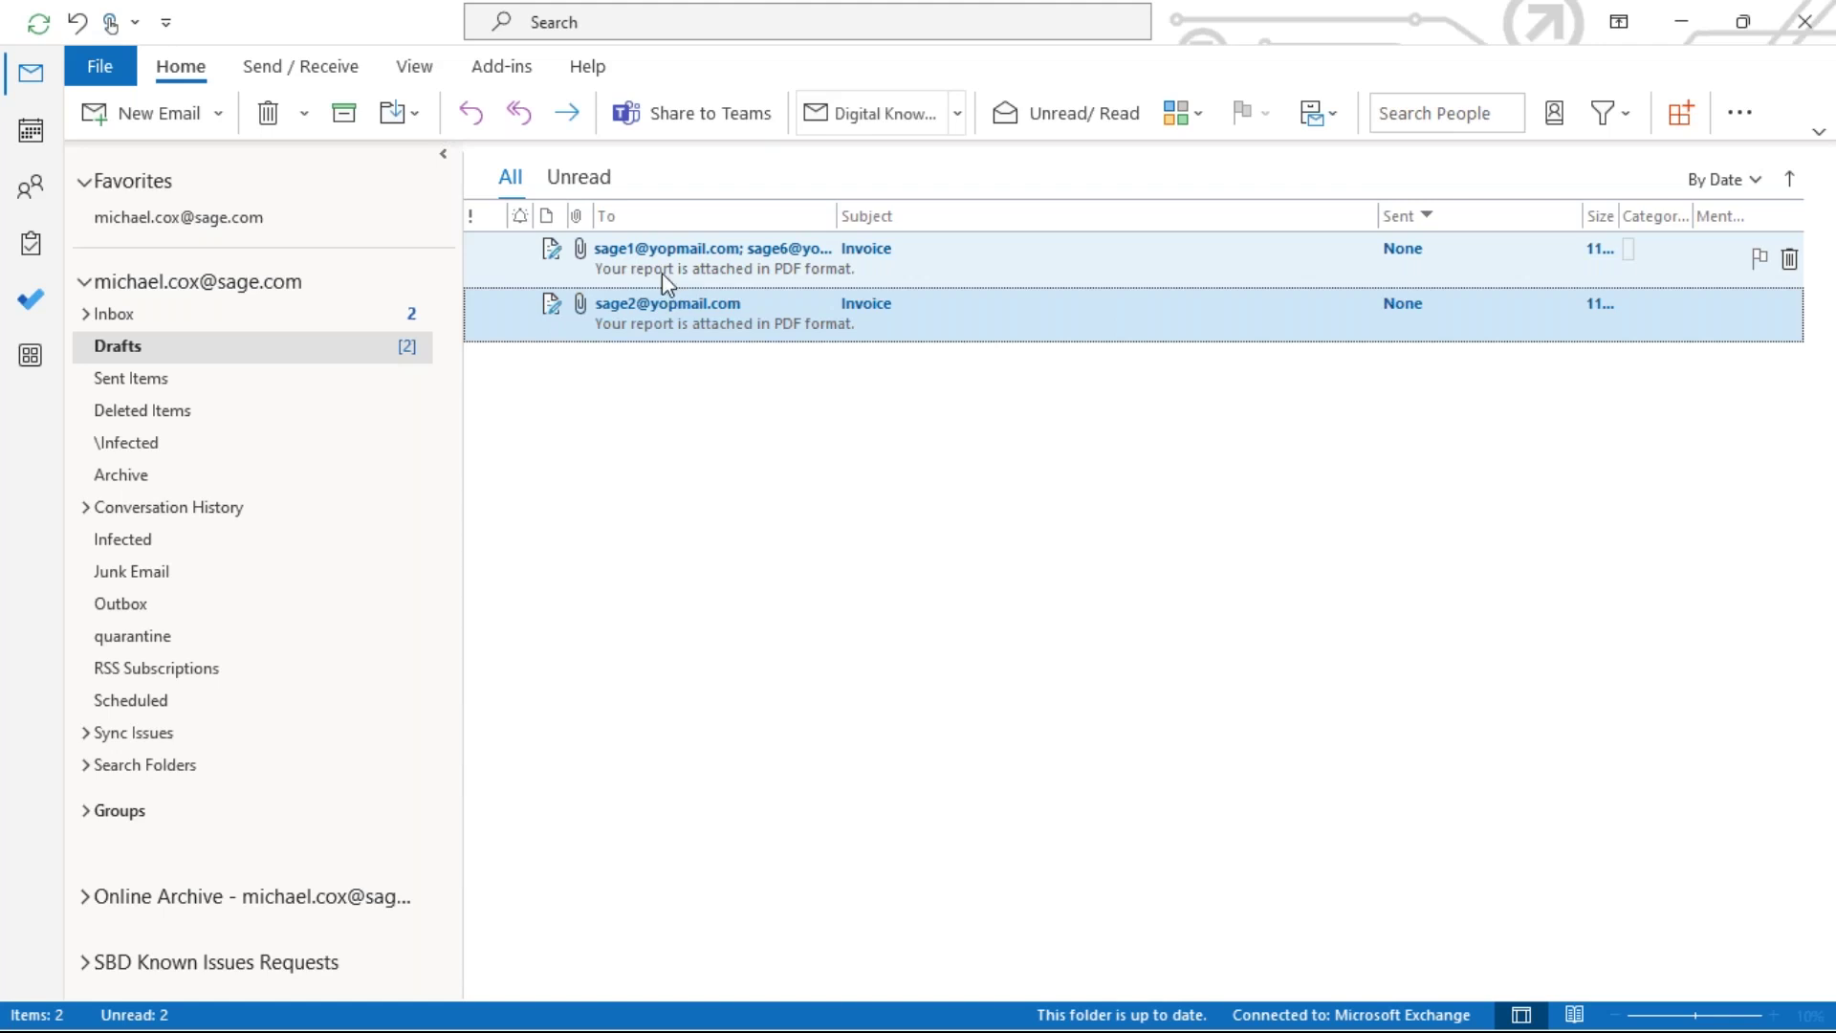
Open the draft addressed to two recipients, examine its PDF invoice down to the totals, and close the PDF
click(673, 270)
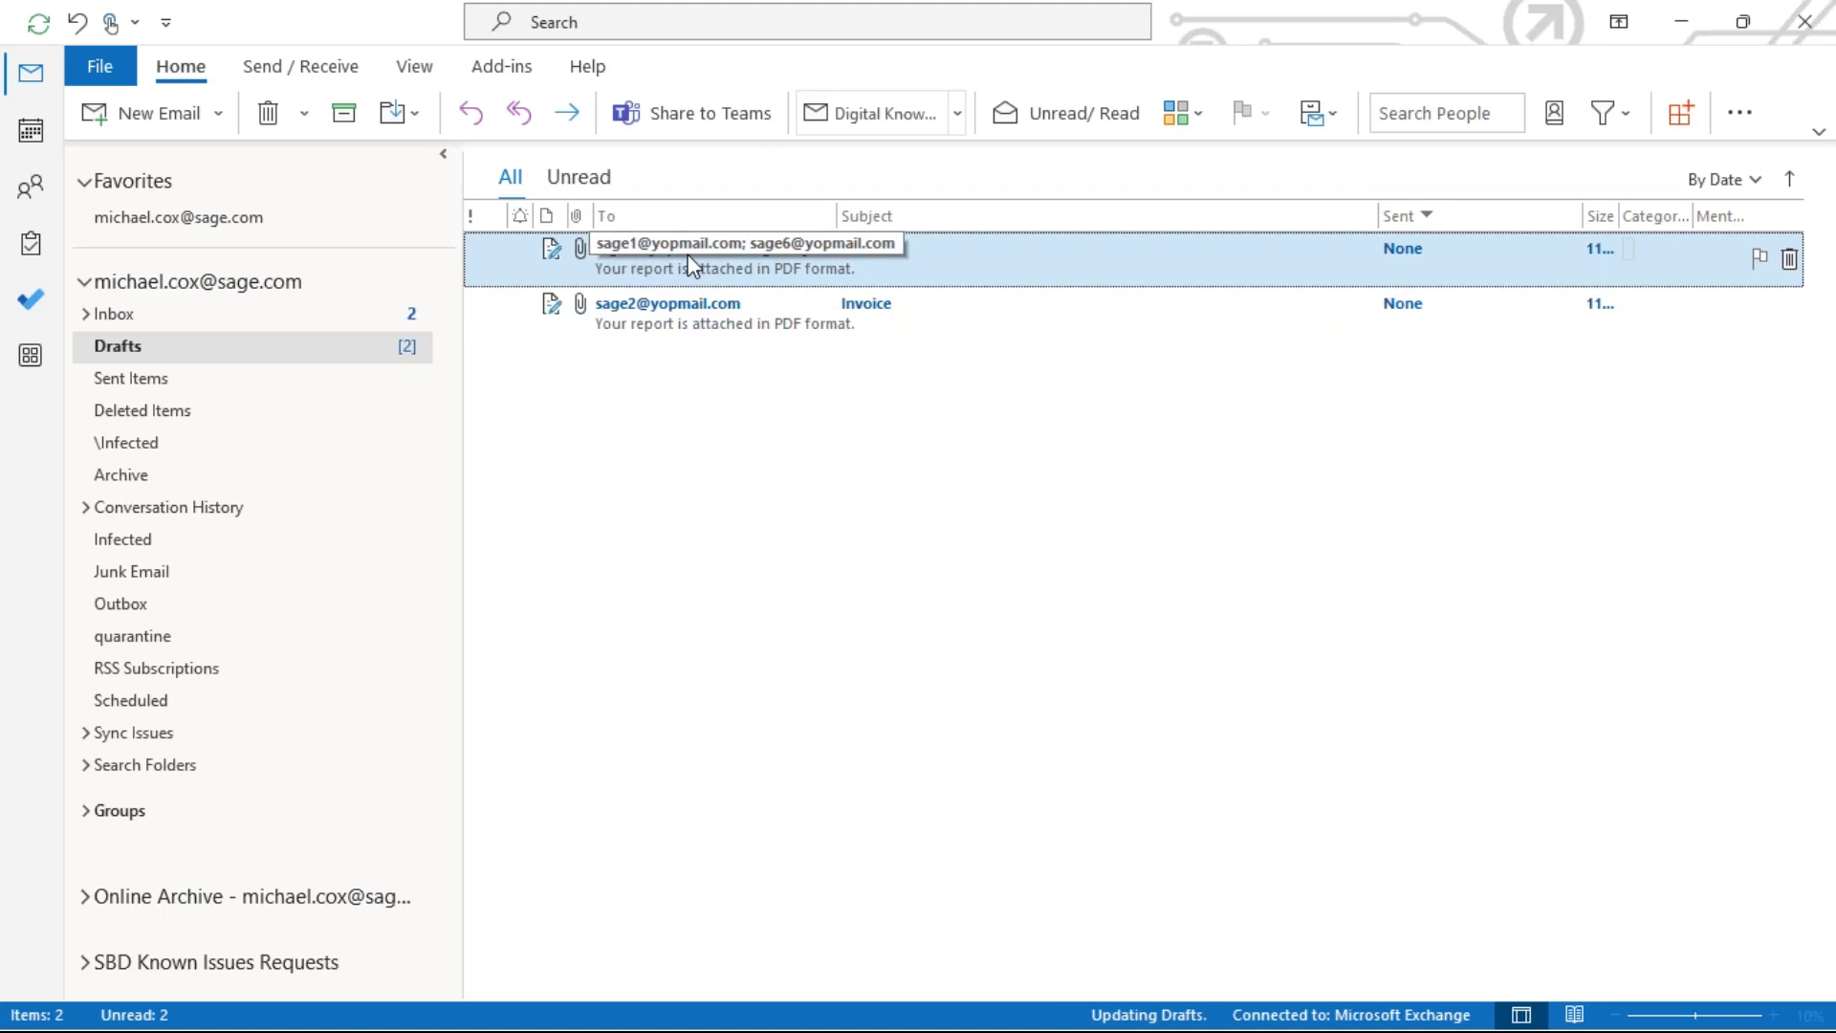
double_click(691, 265)
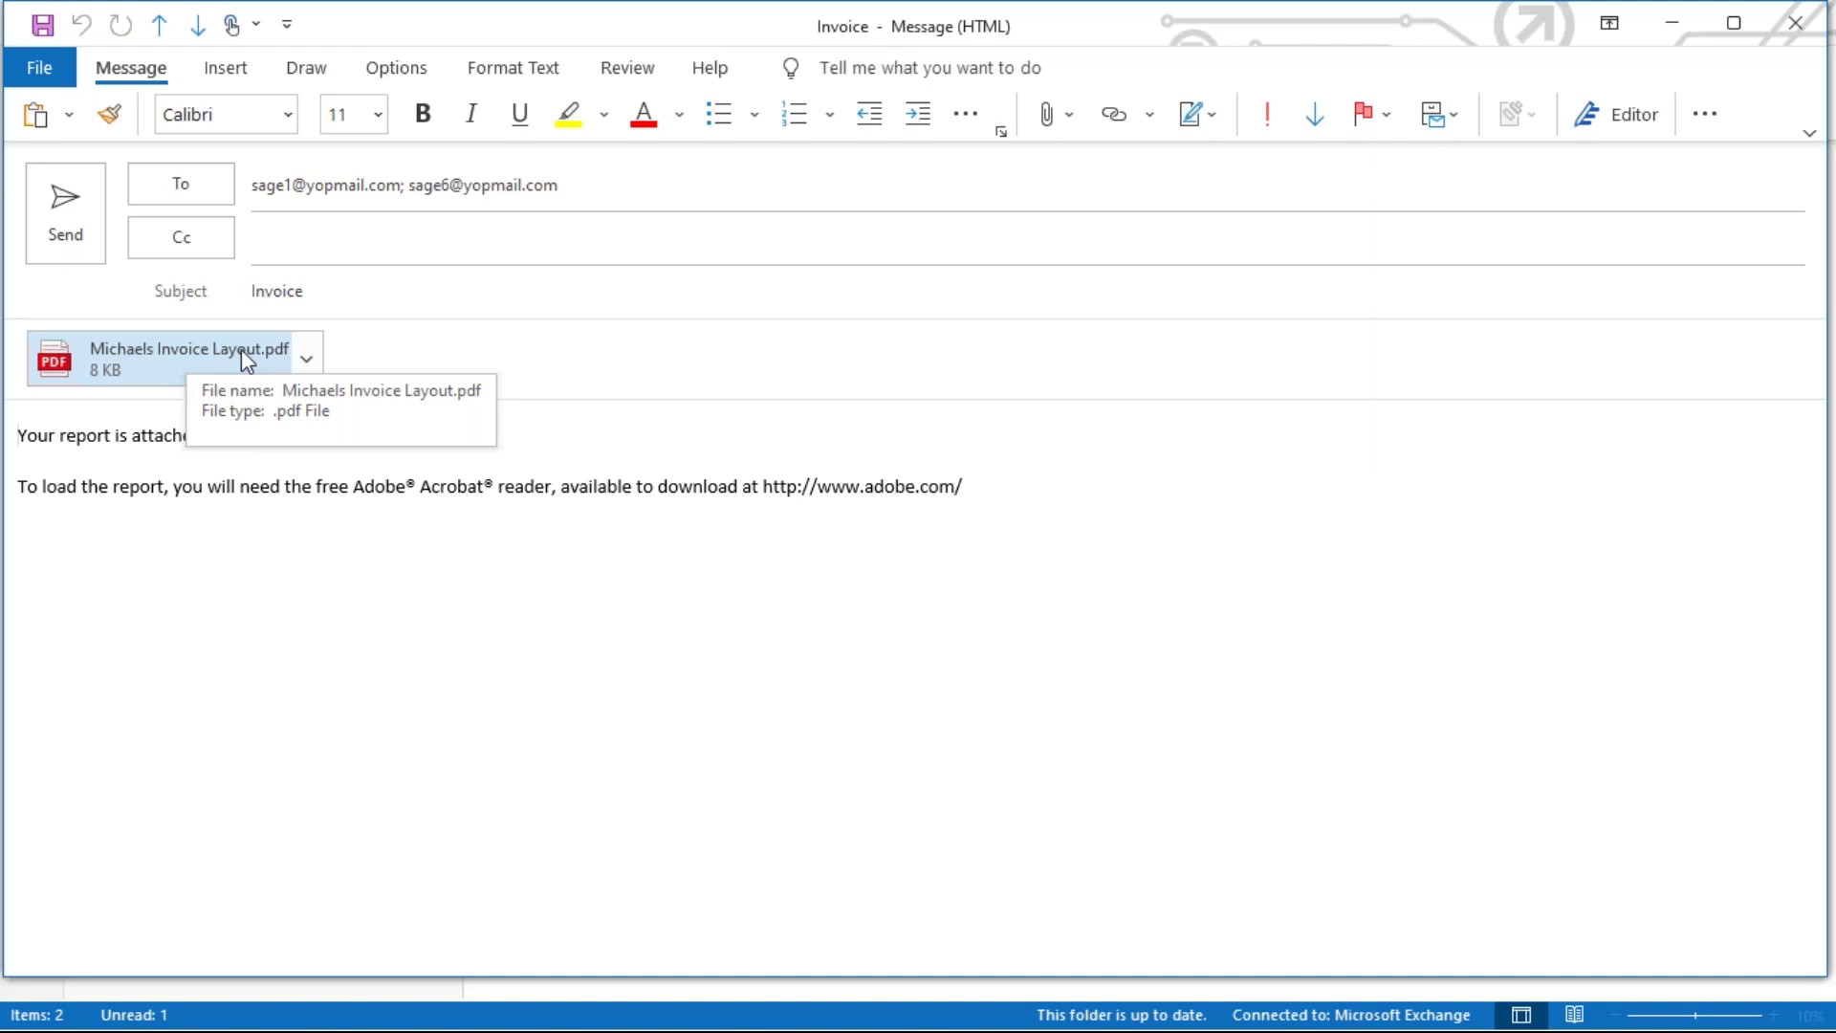
click(306, 359)
click(168, 412)
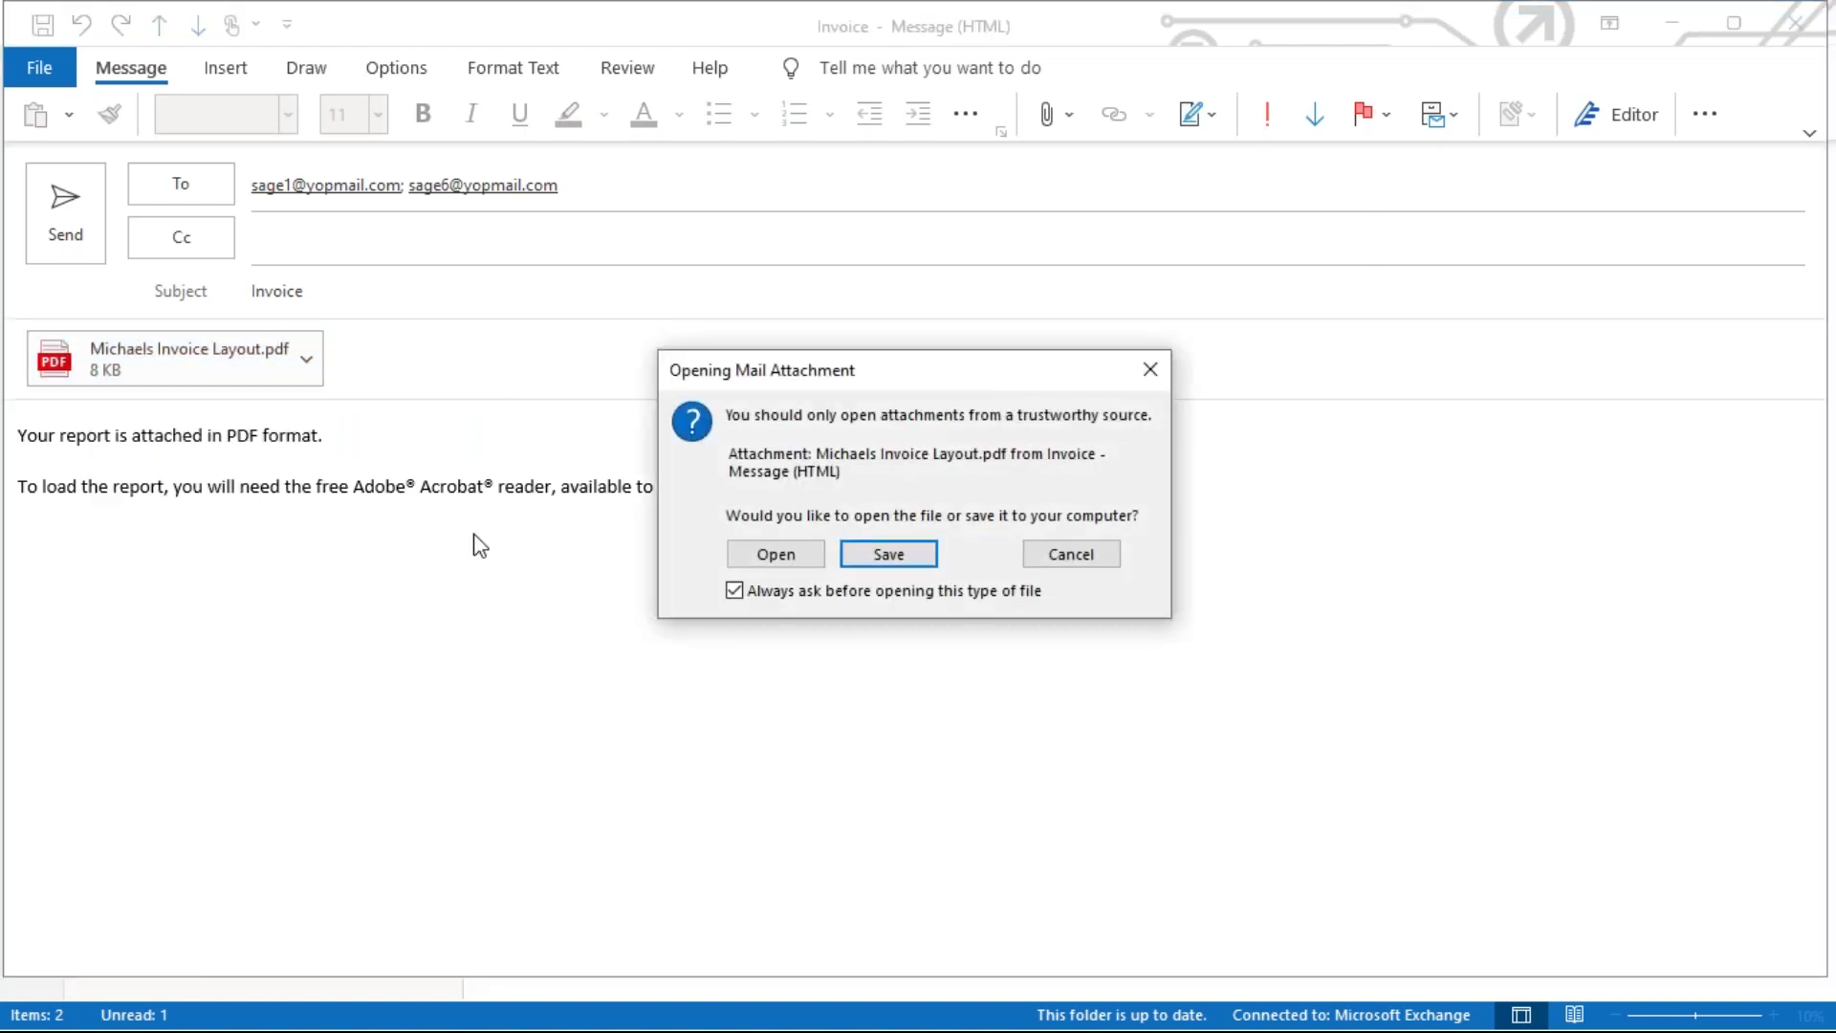
click(805, 547)
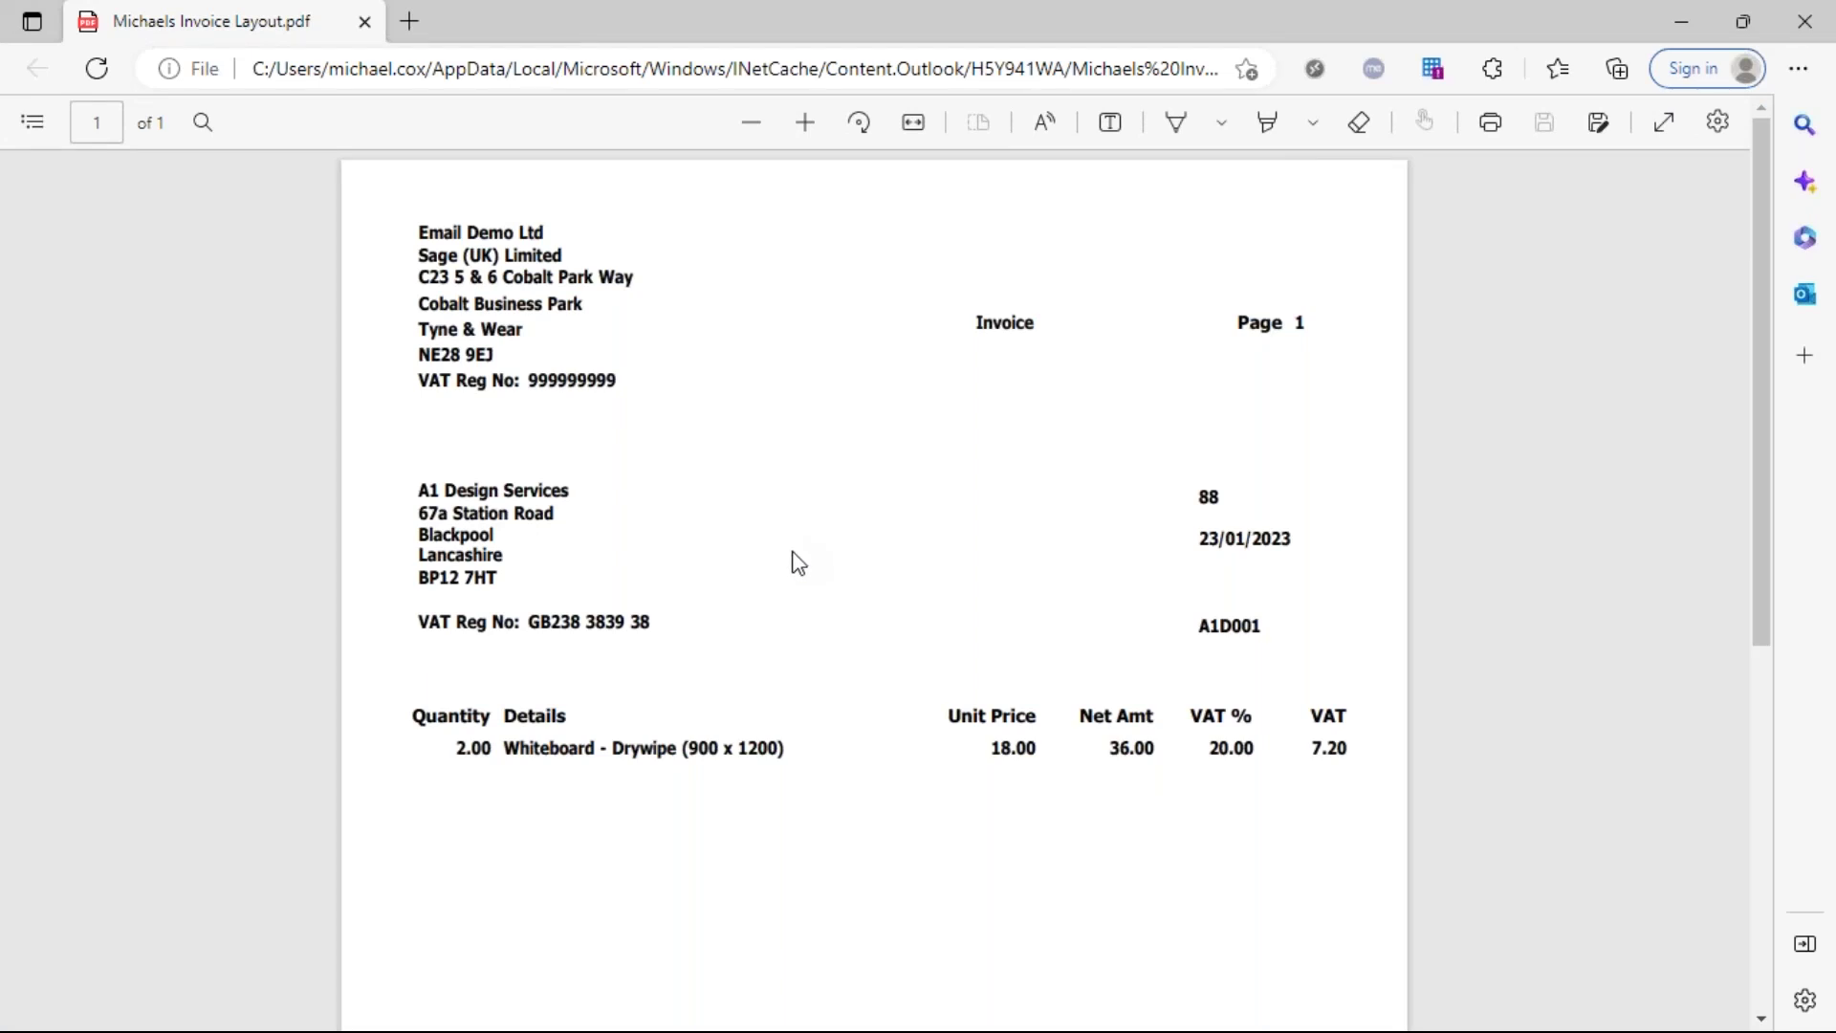
scroll(799, 563, down, 1)
scroll(798, 563, down, 4)
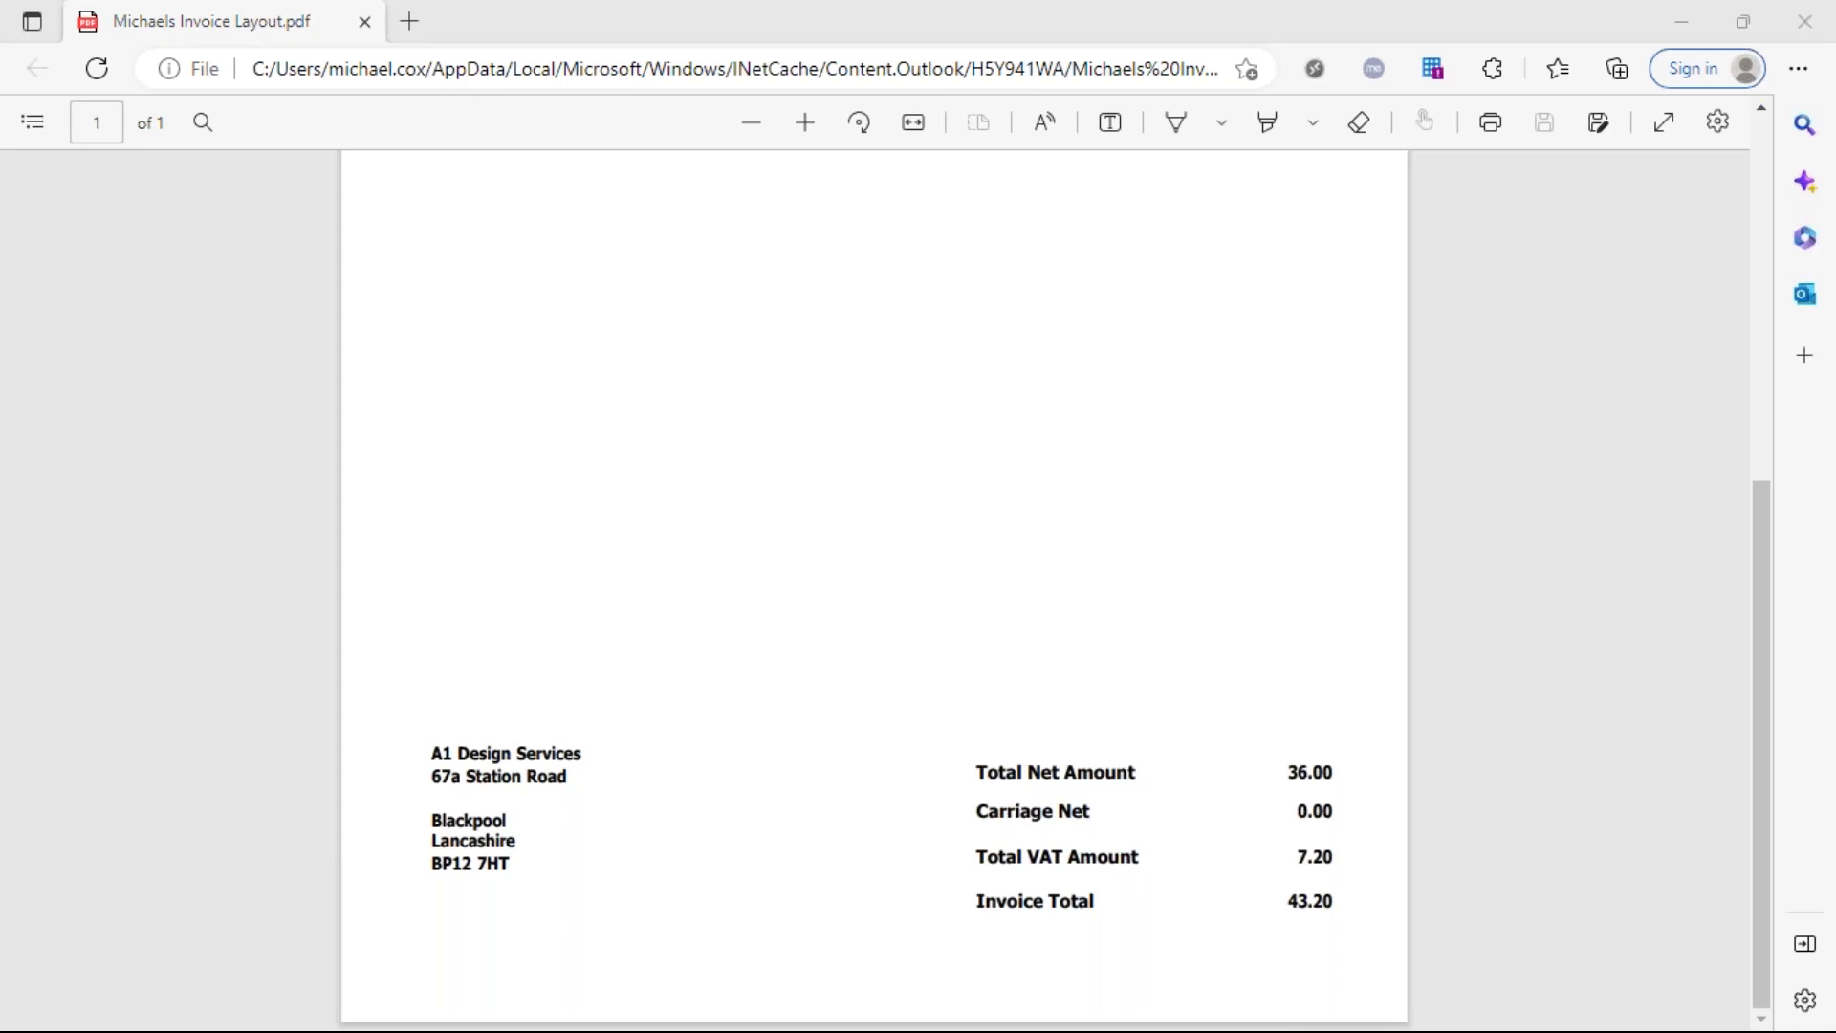
click(365, 23)
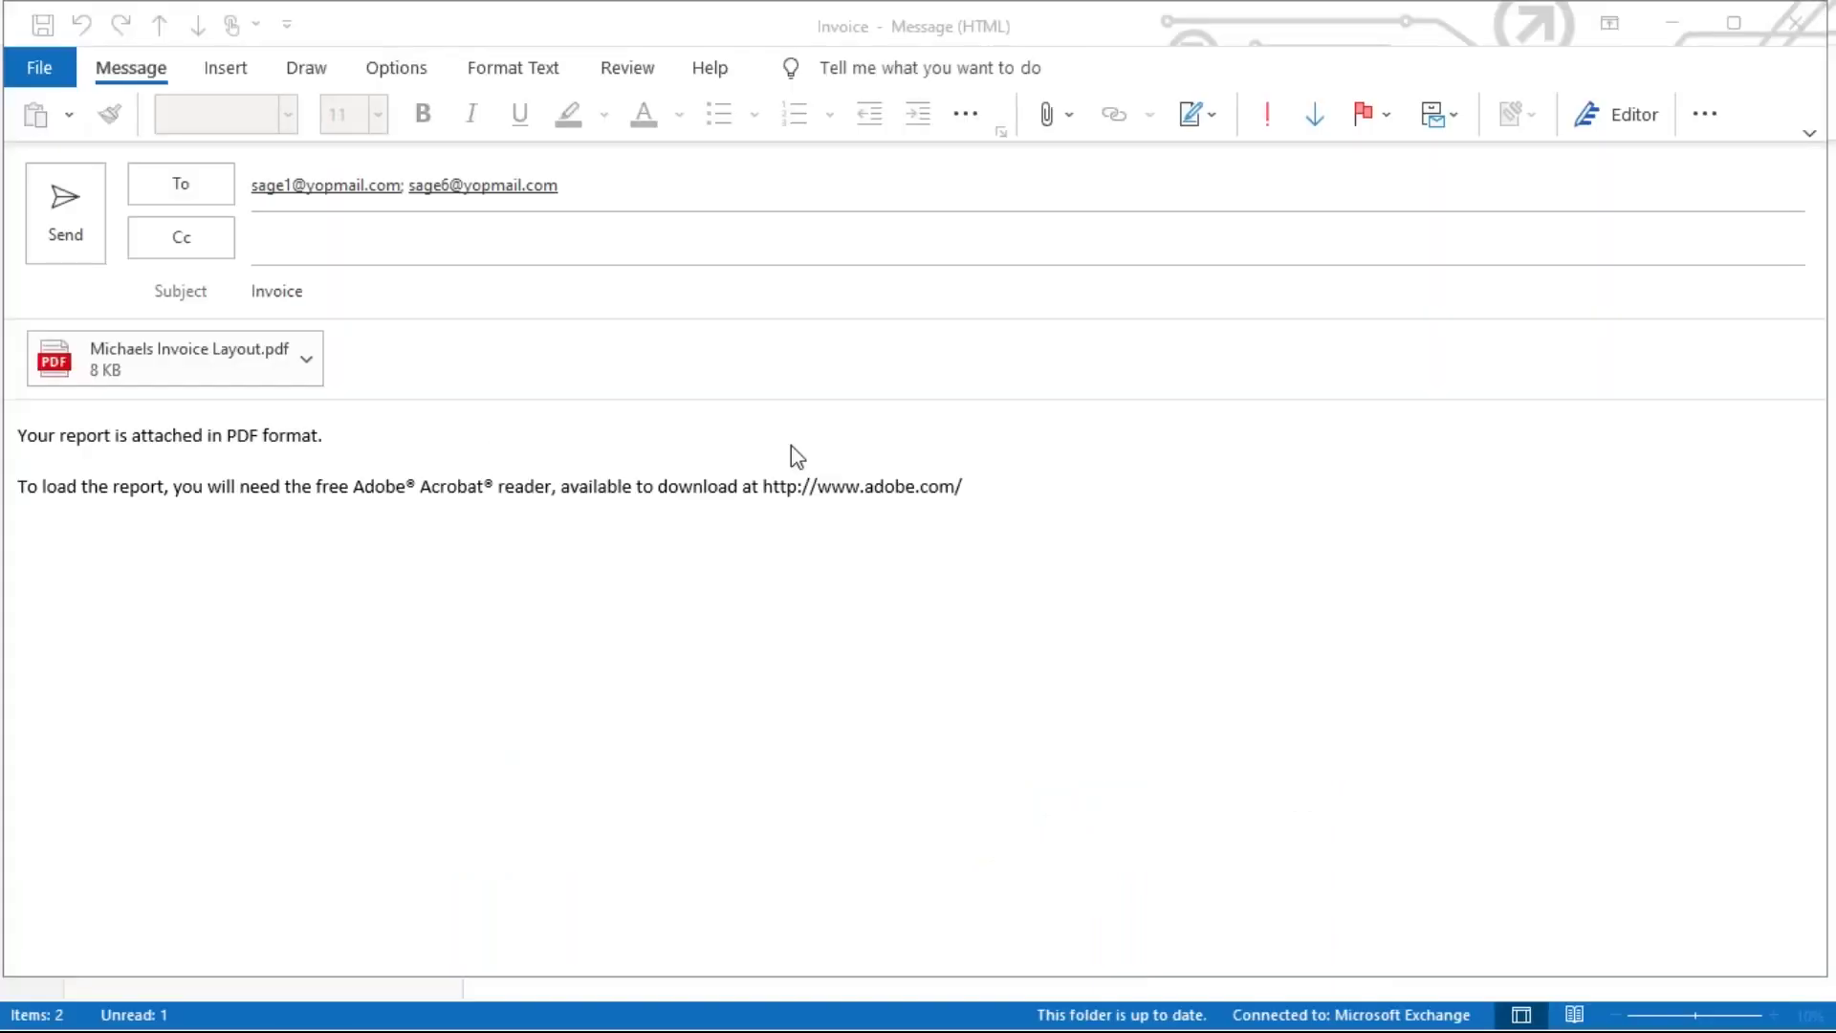
Close the invoice message and delete both invoice drafts from Outlook's Drafts folder
click(1795, 23)
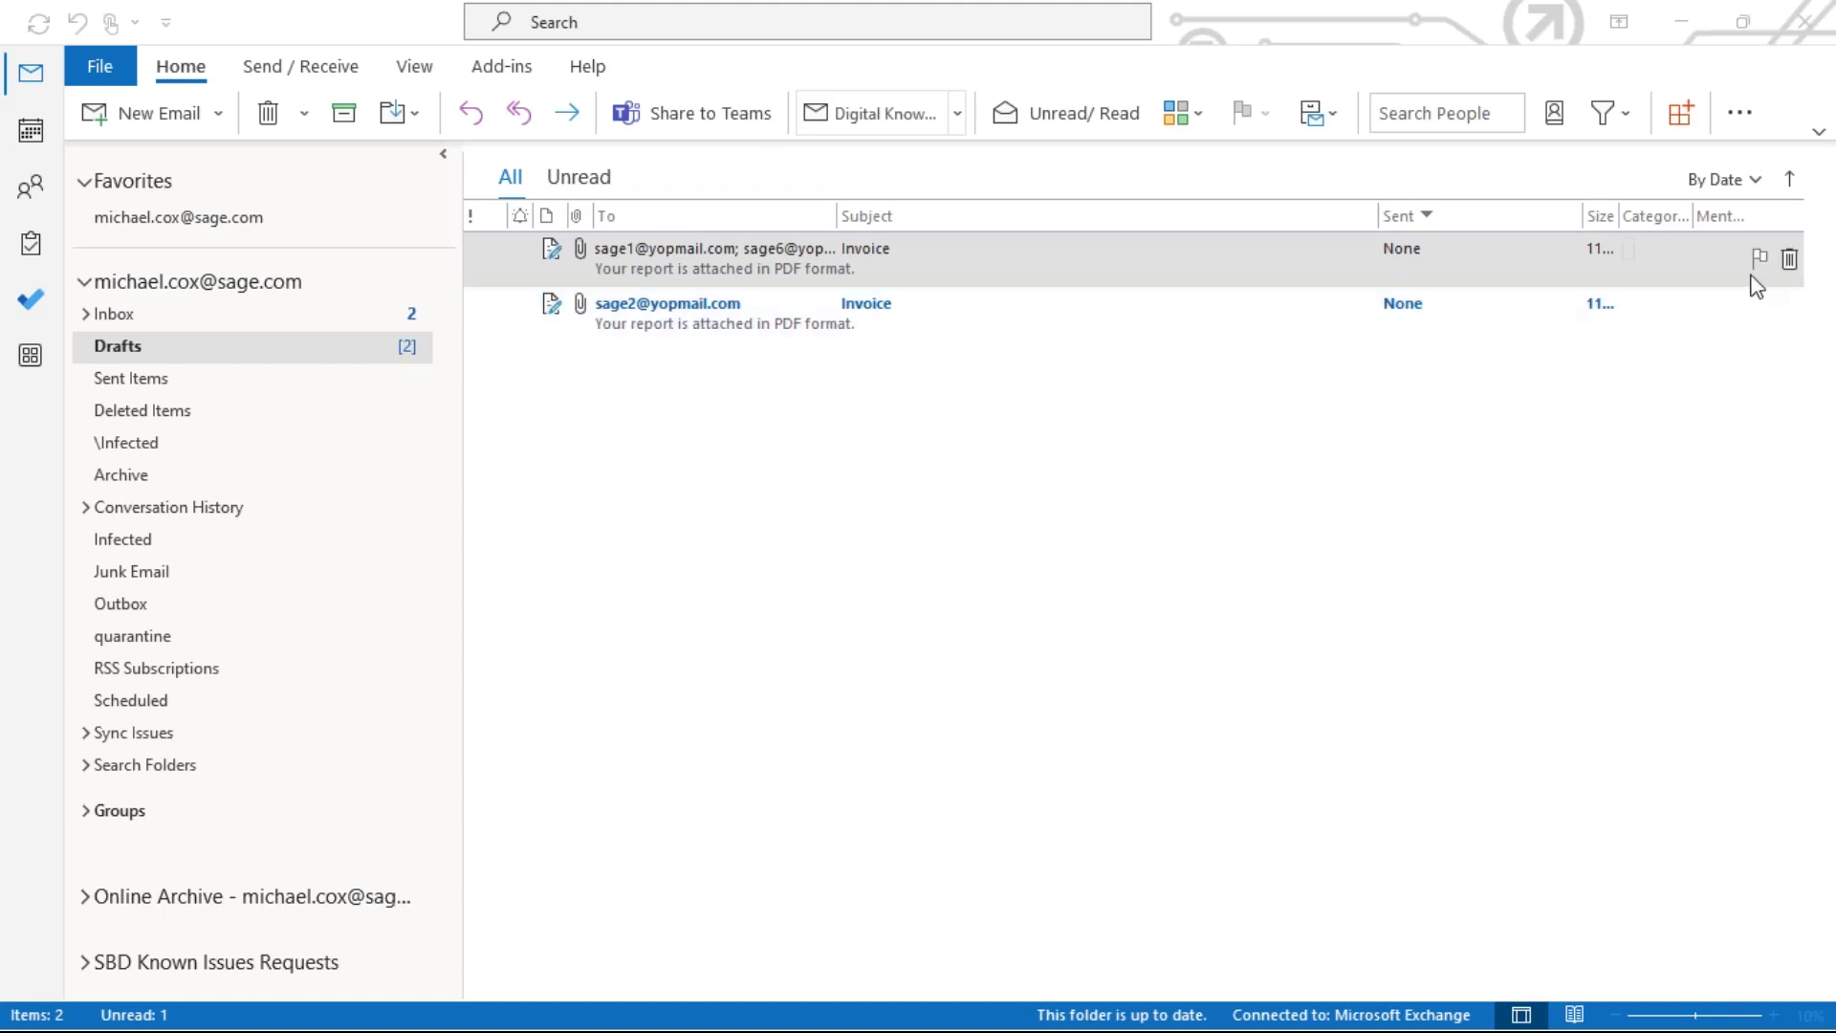
click(1788, 259)
click(1788, 260)
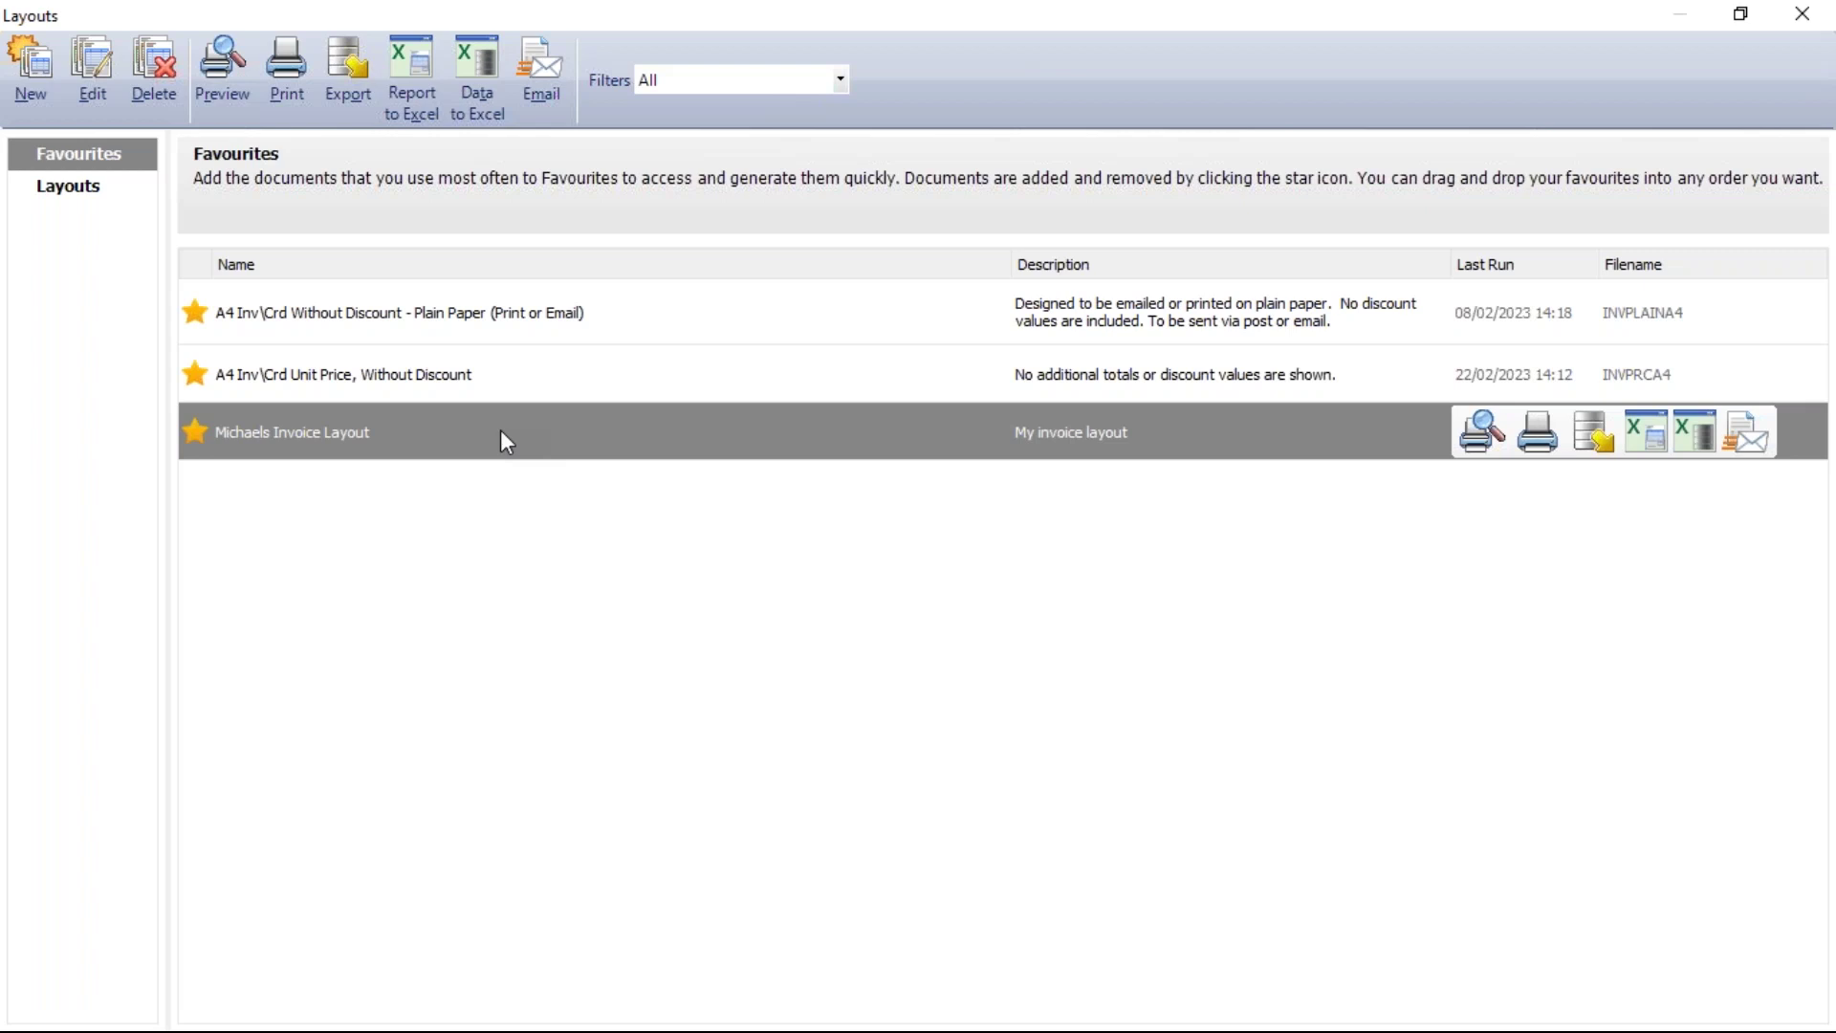
Reopen the email settings of the "My invoice layout" favourite in the report designer and clear the subject's expression
click(106, 94)
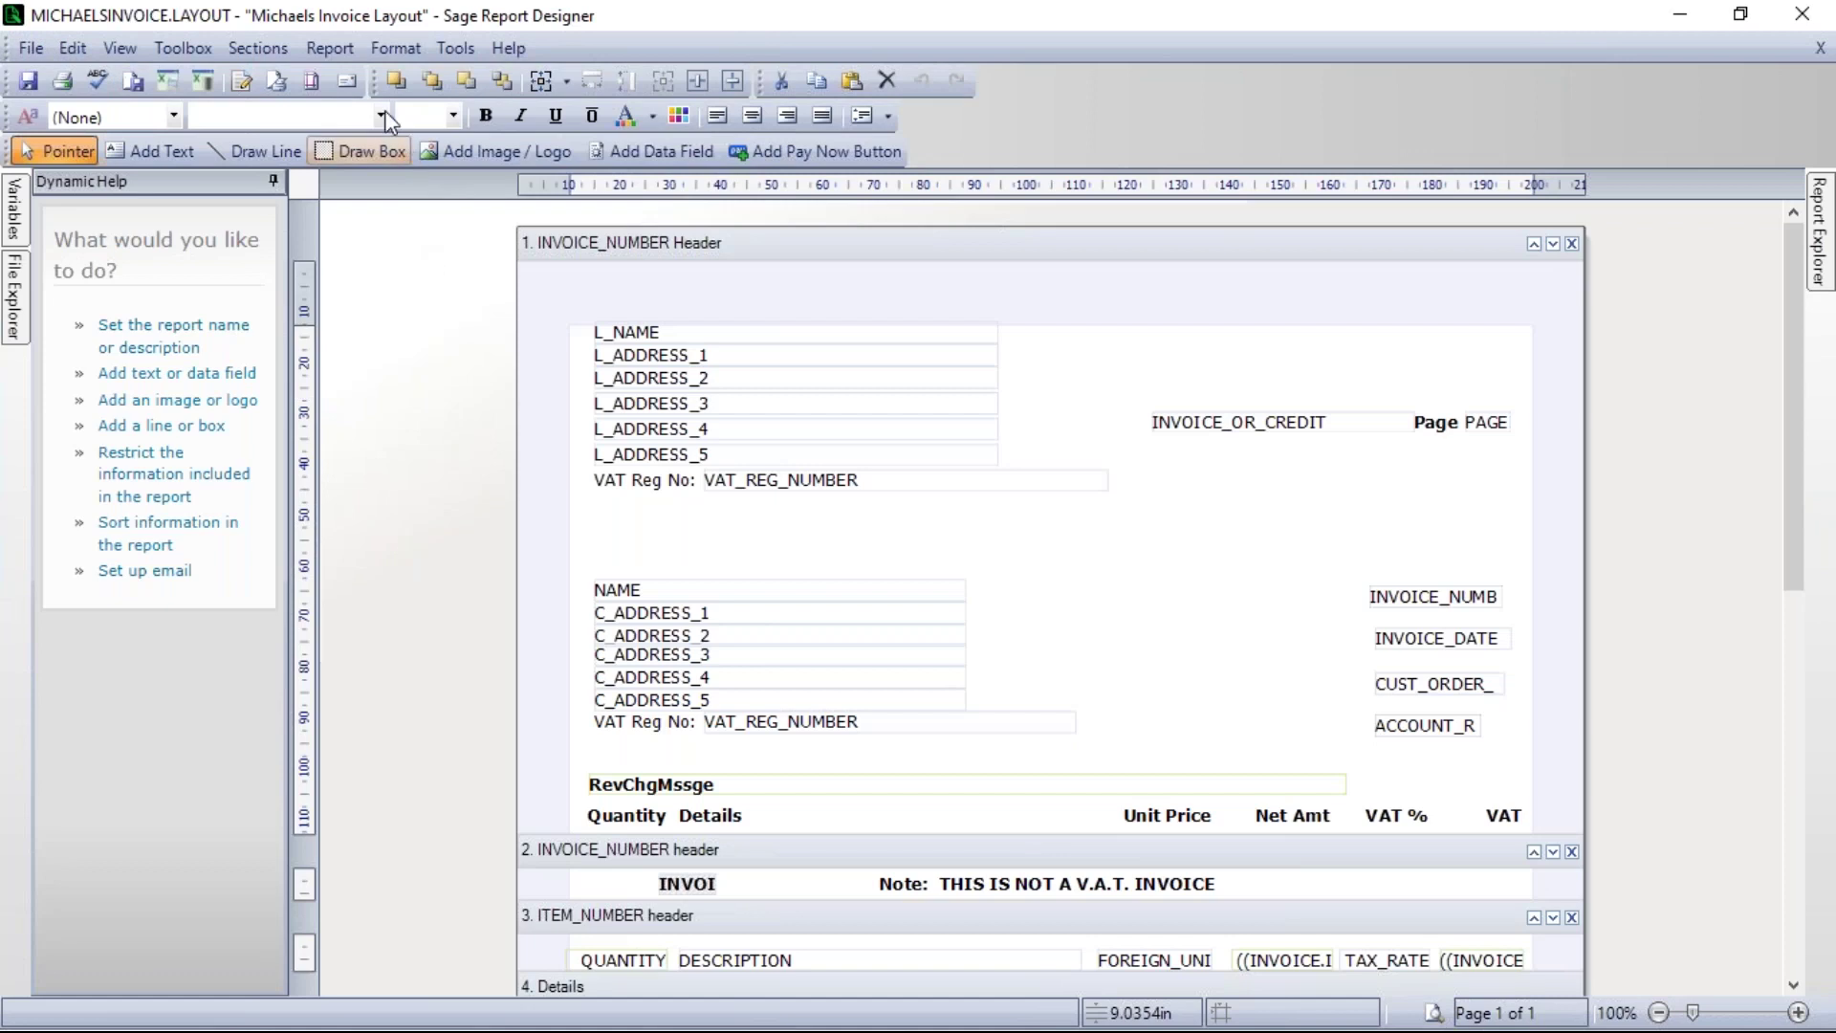
click(344, 48)
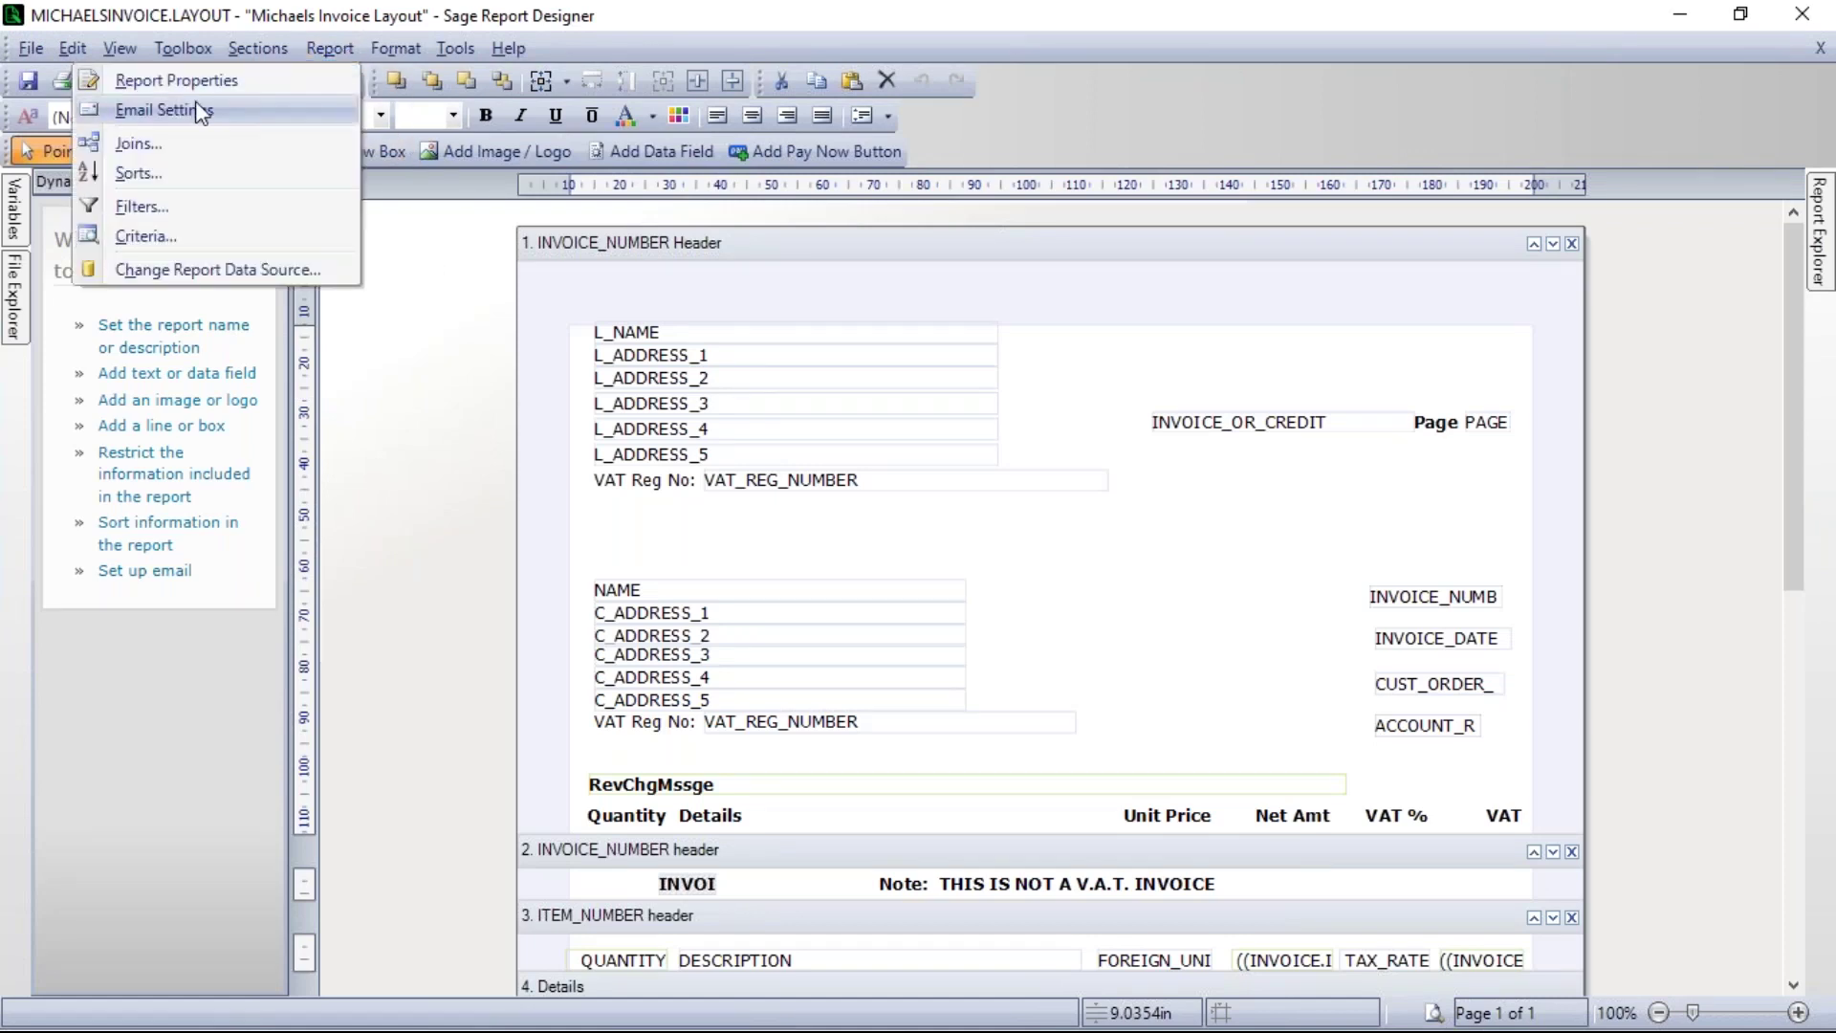
click(162, 114)
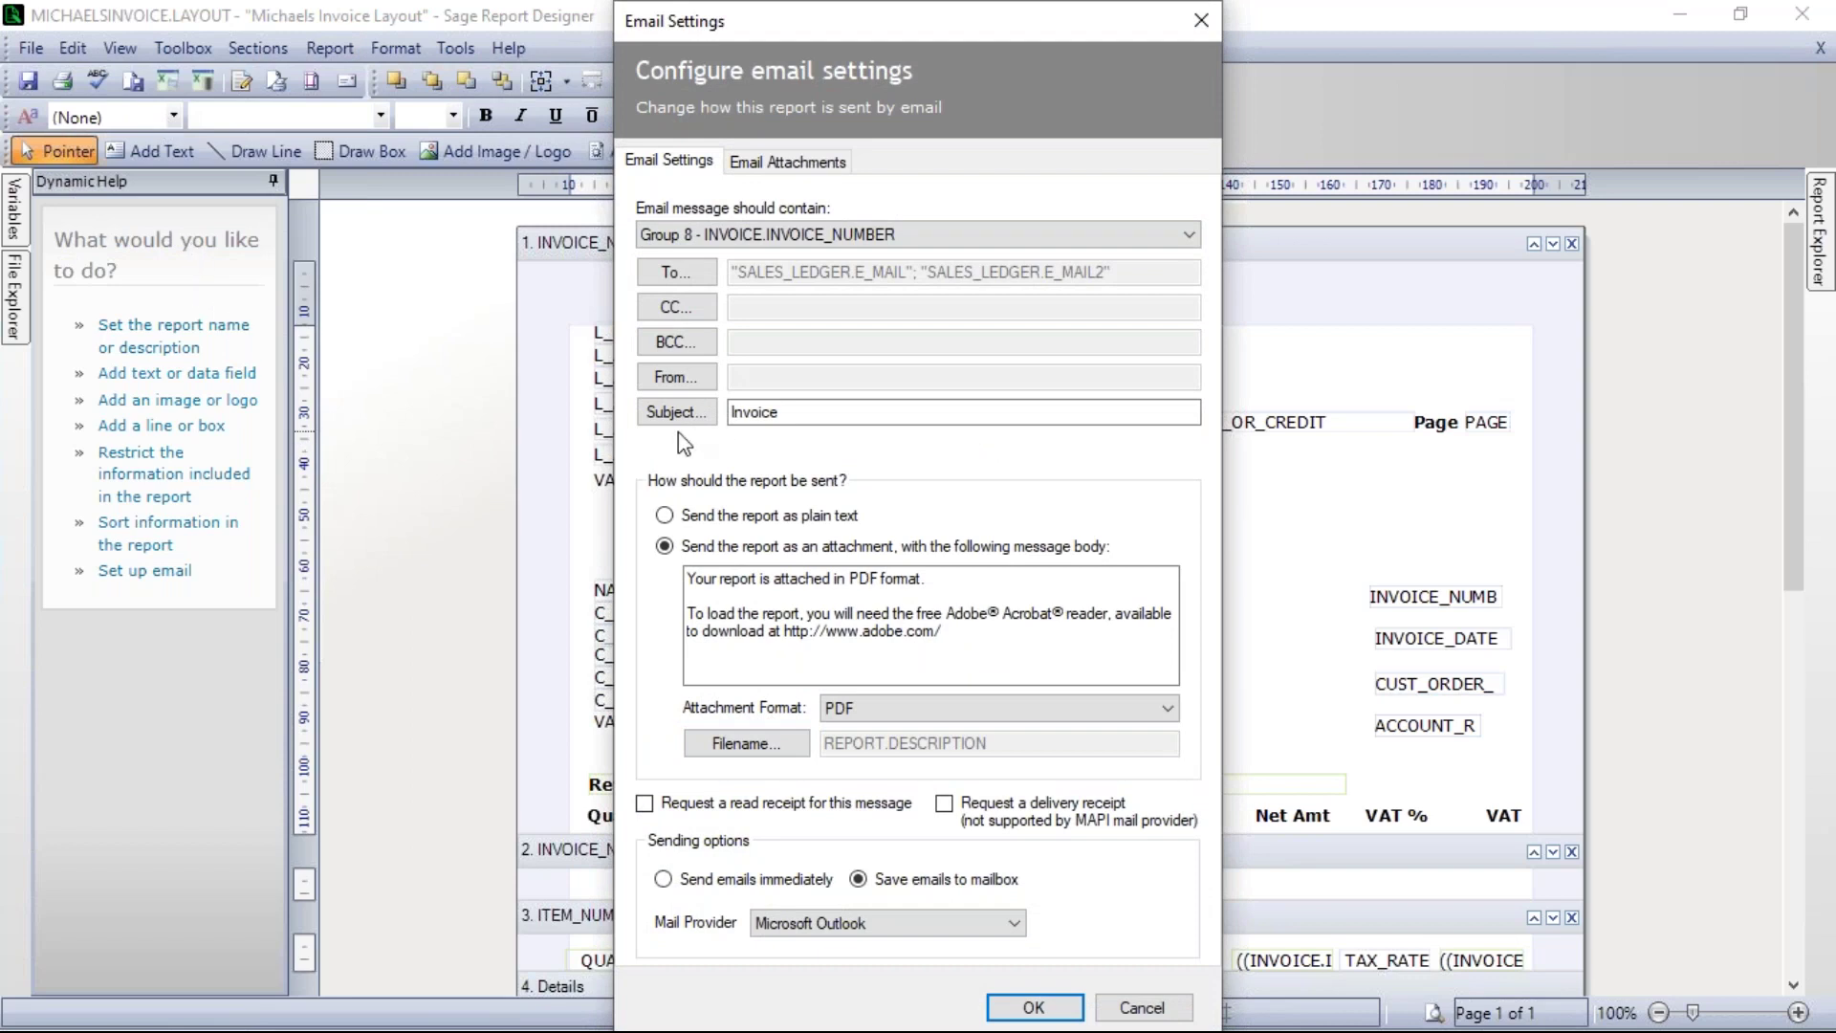
click(785, 413)
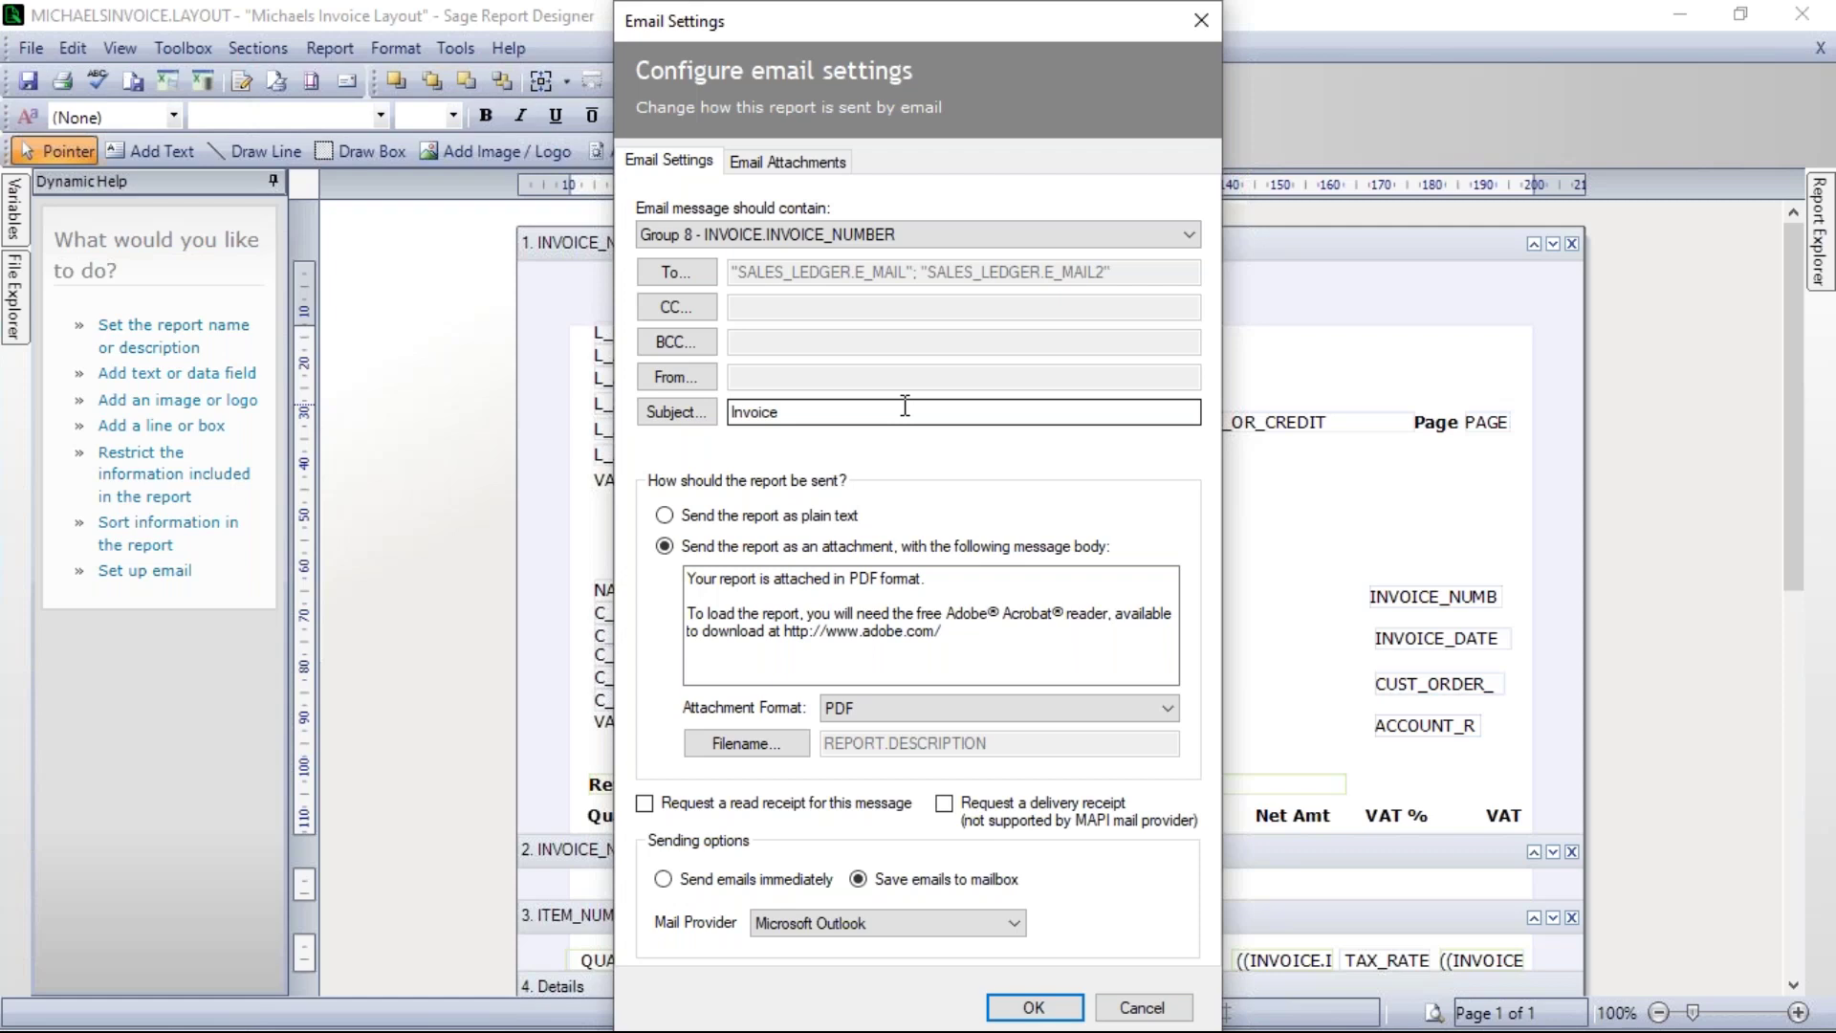
click(675, 415)
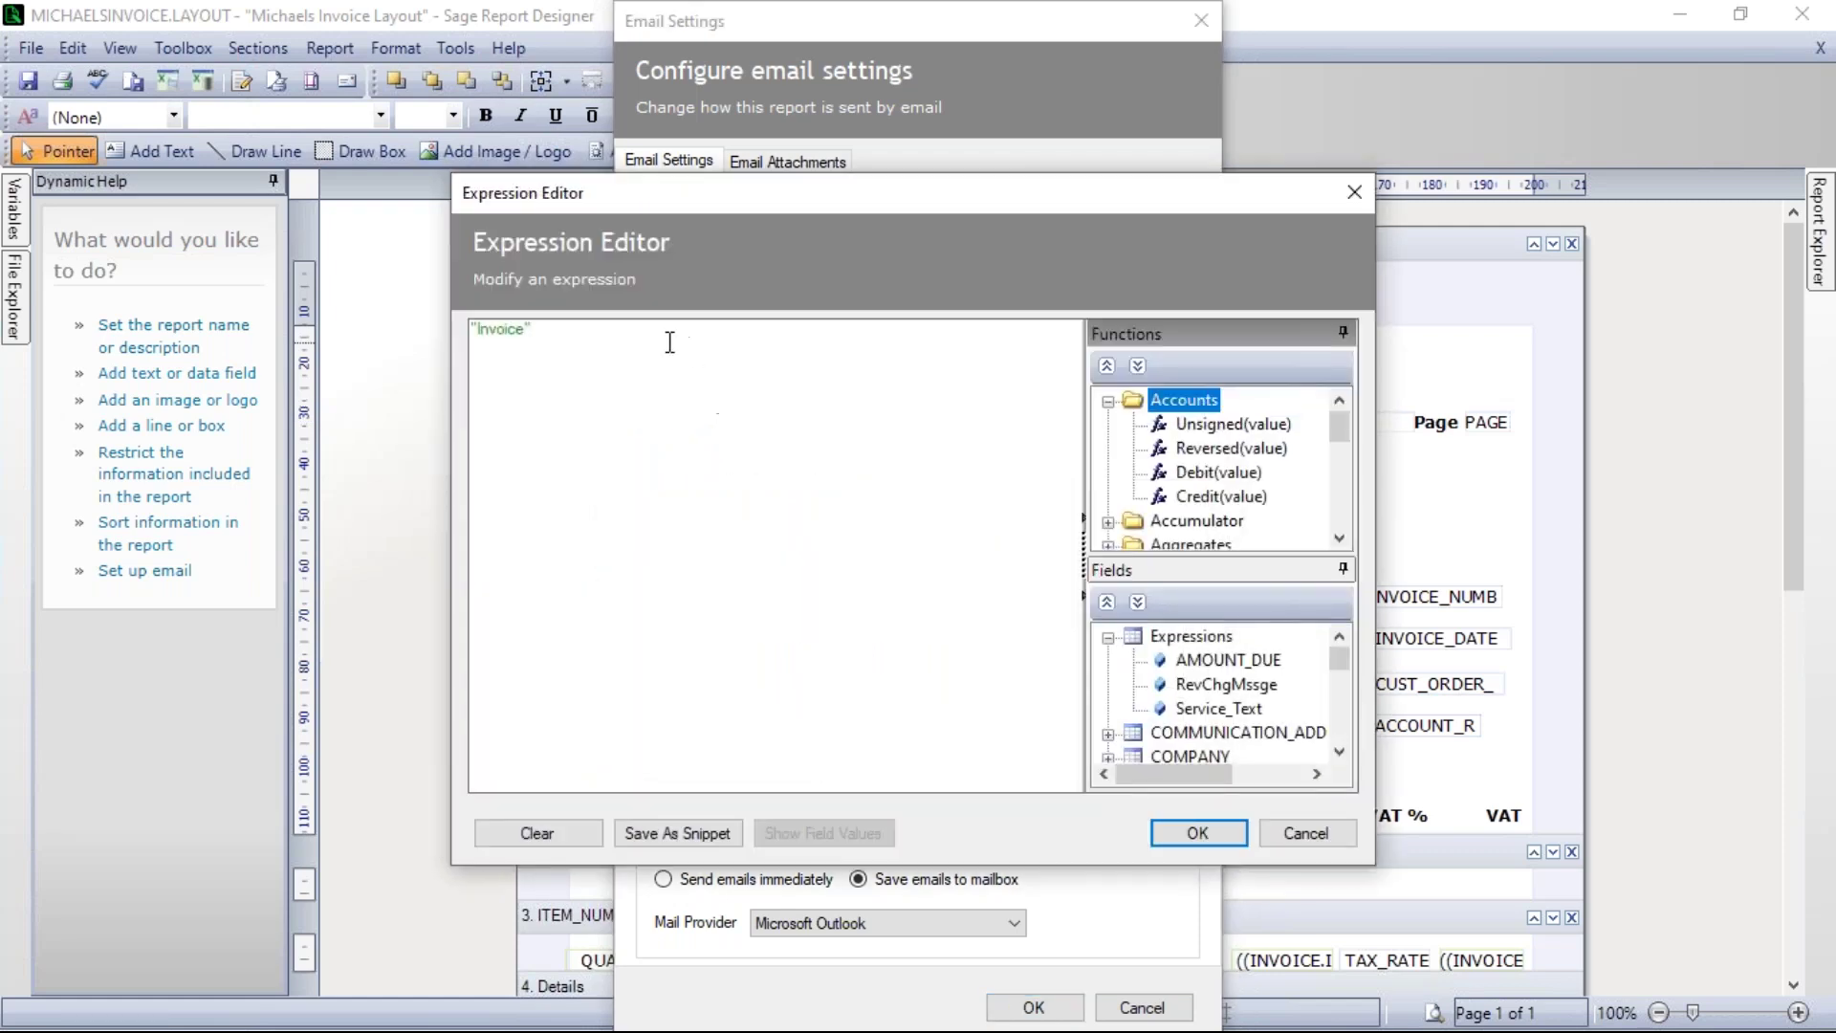
click(536, 828)
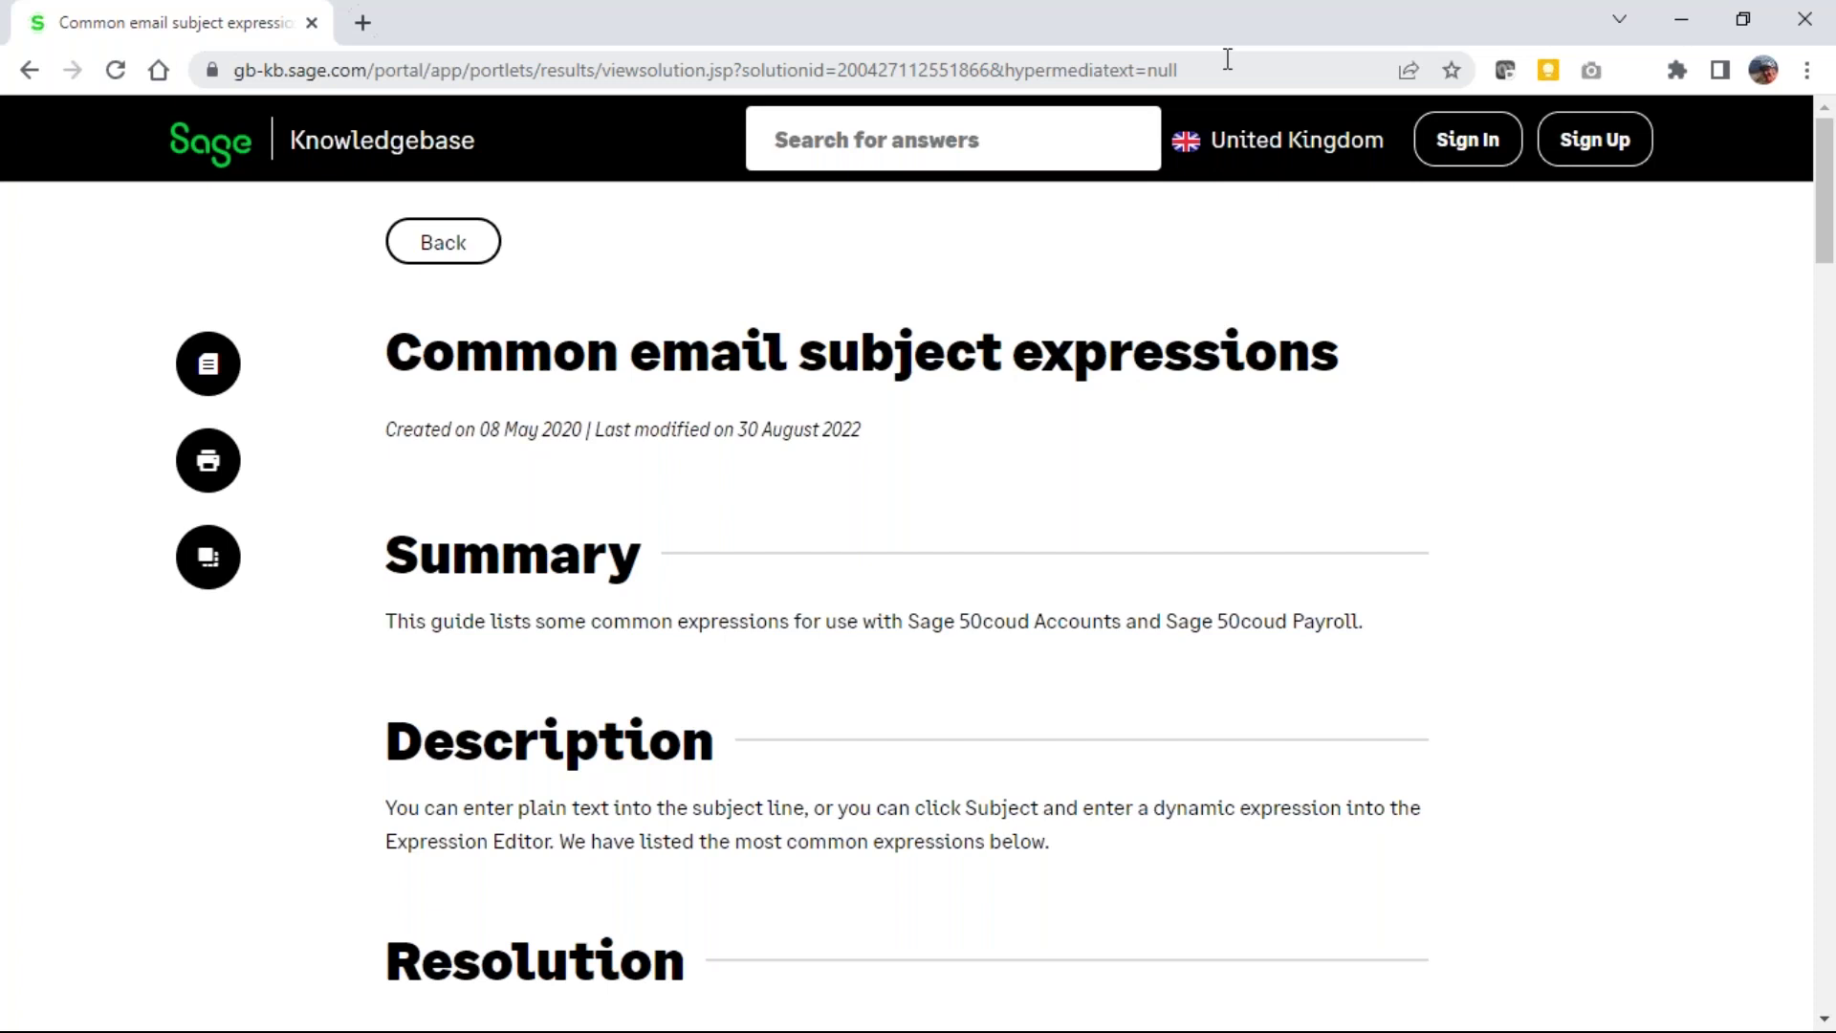
Find the "Invoice number and company name" expression in the Sage Knowledgebase article on common email subject expressions and copy it
scroll(817, 478, down, 8)
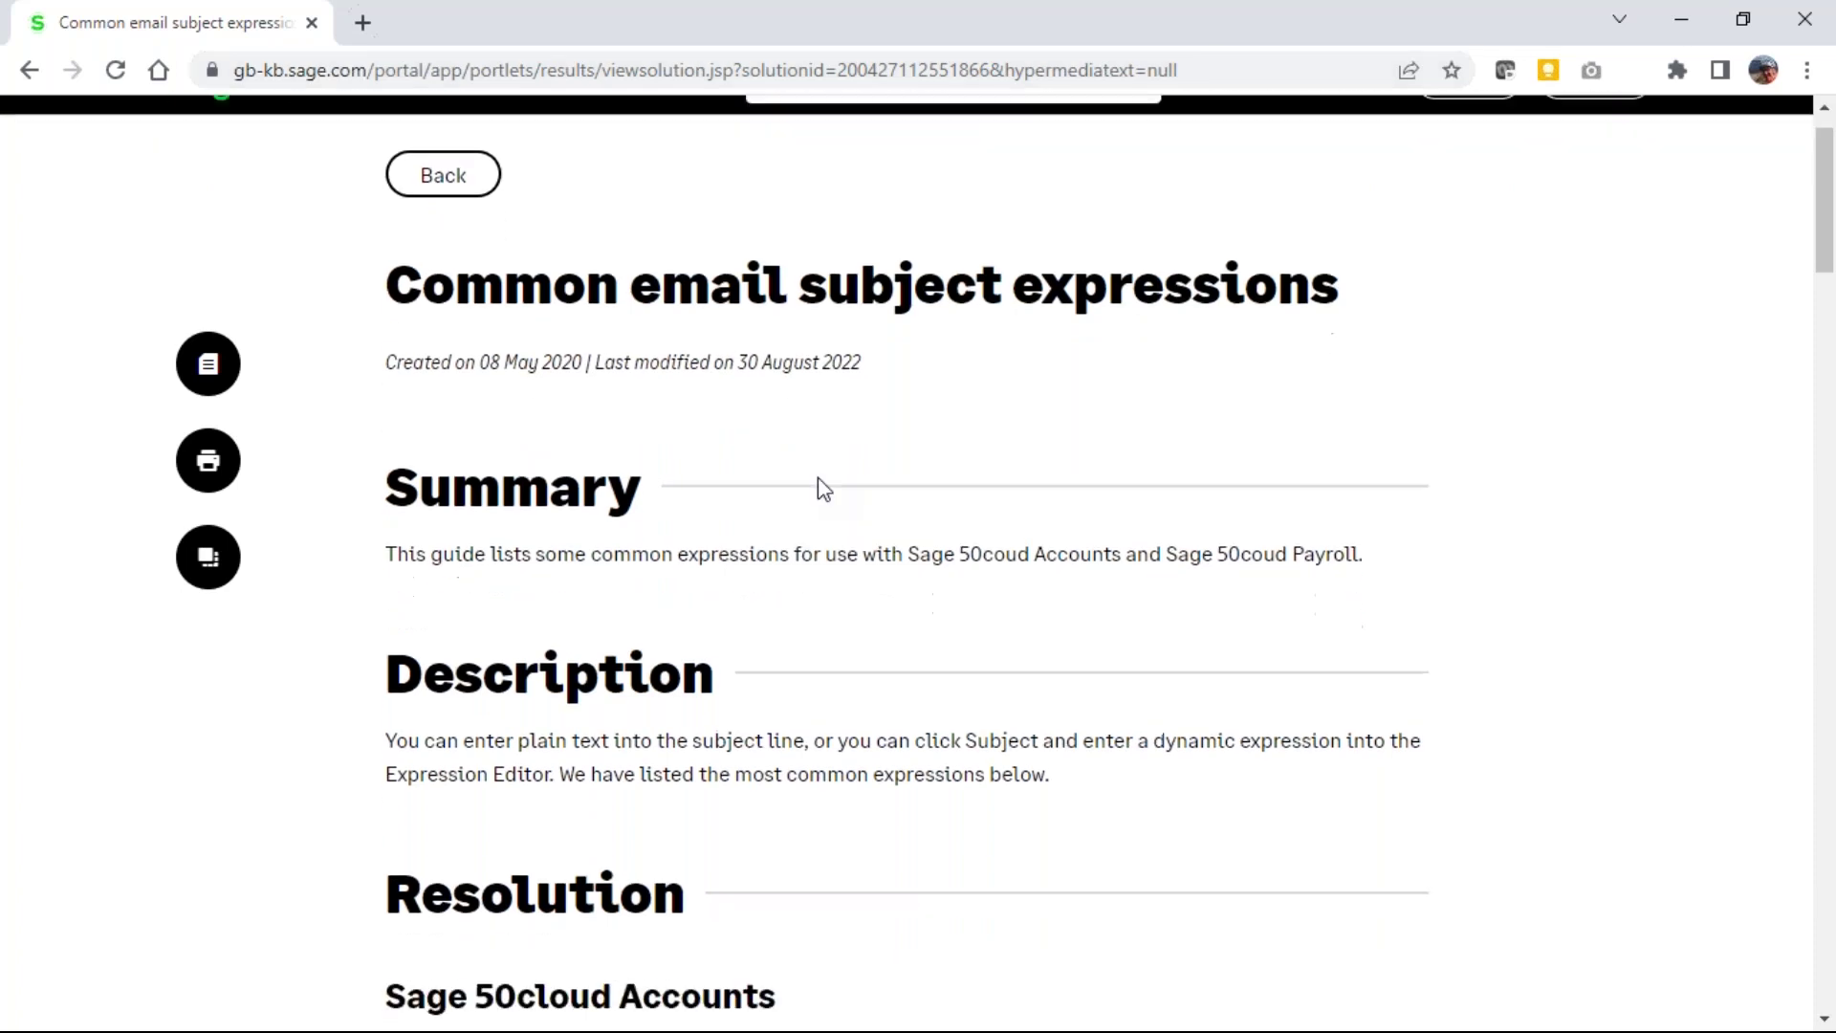
scroll(842, 472, down, 2)
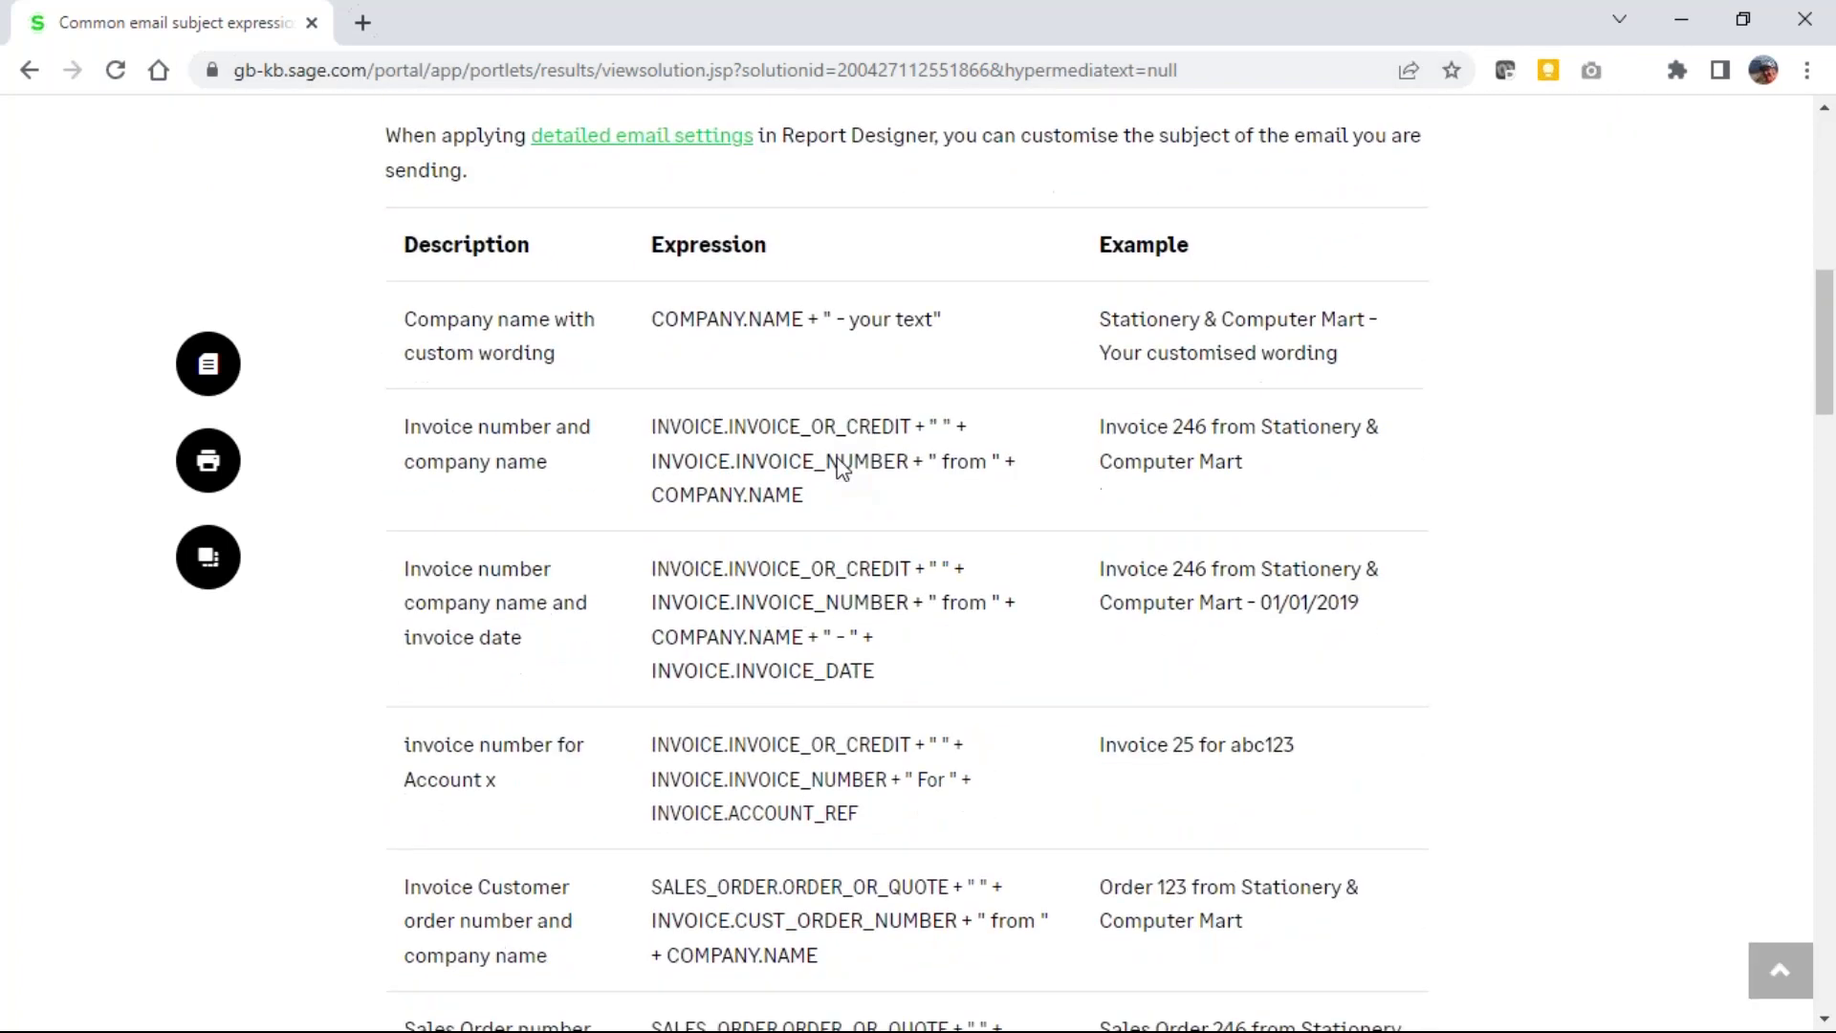
scroll(840, 465, down, 1)
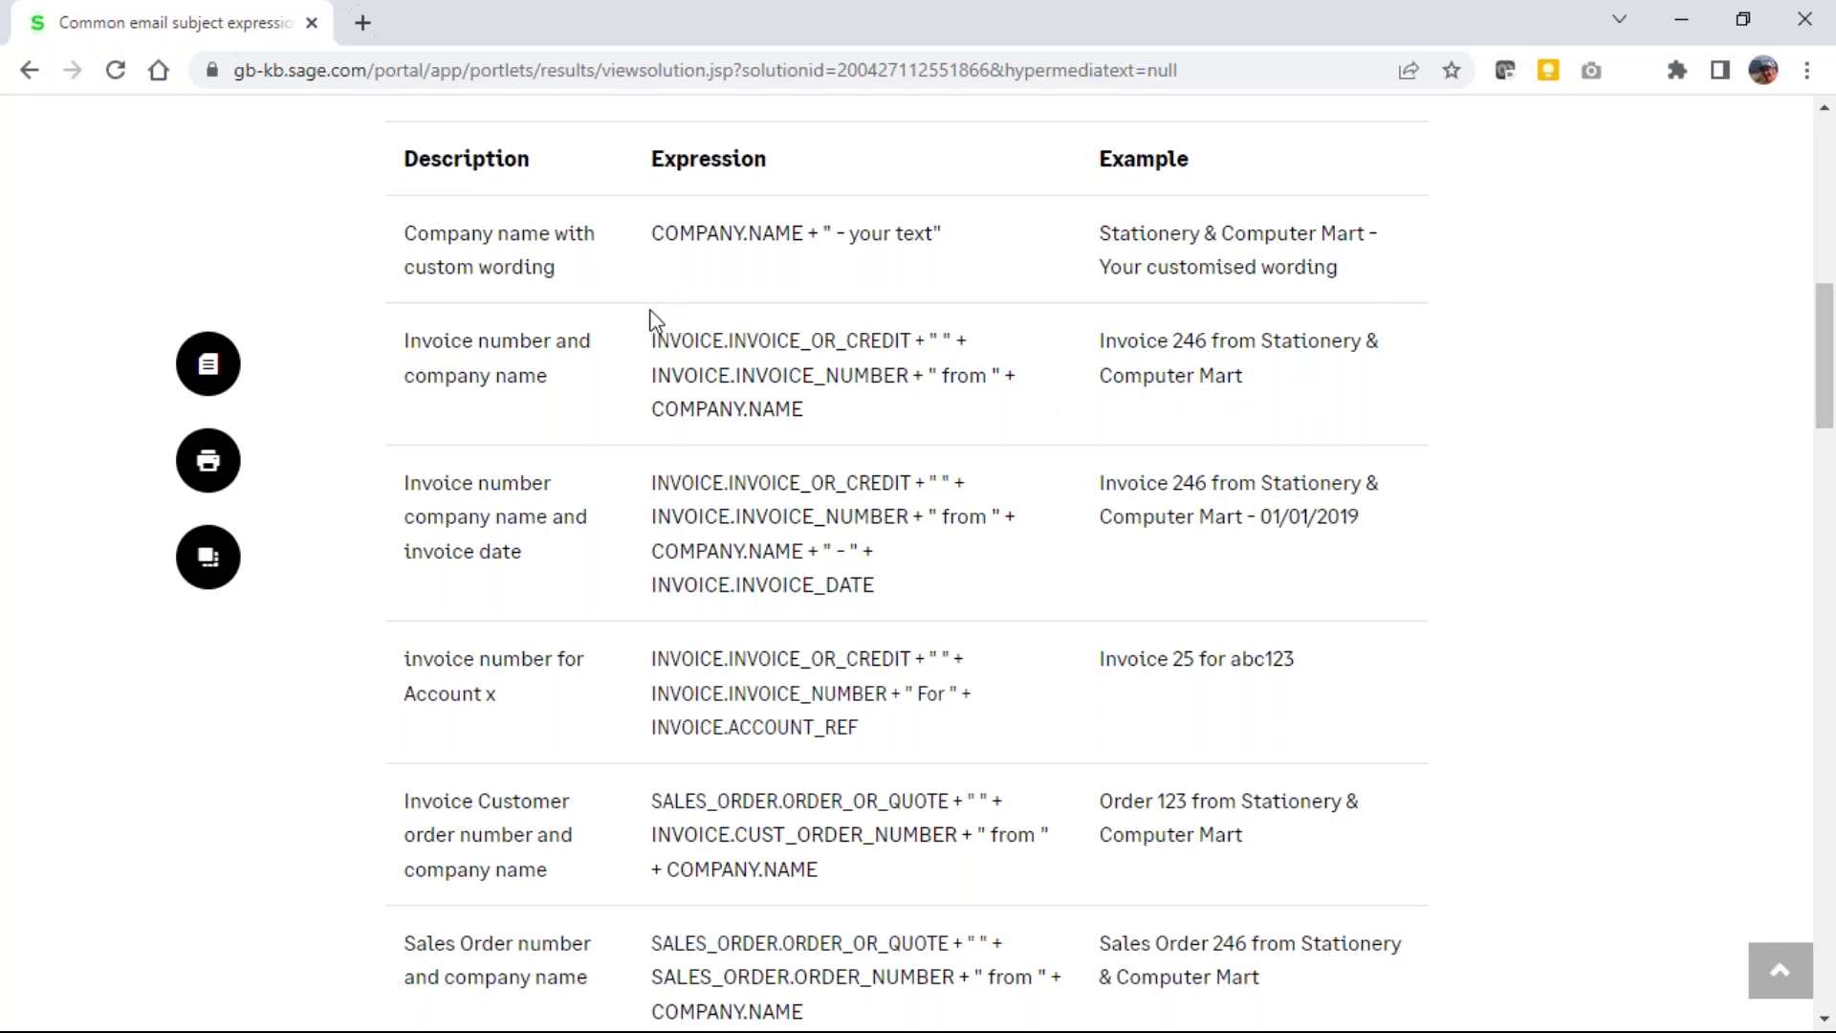
drag(650, 319, 815, 418)
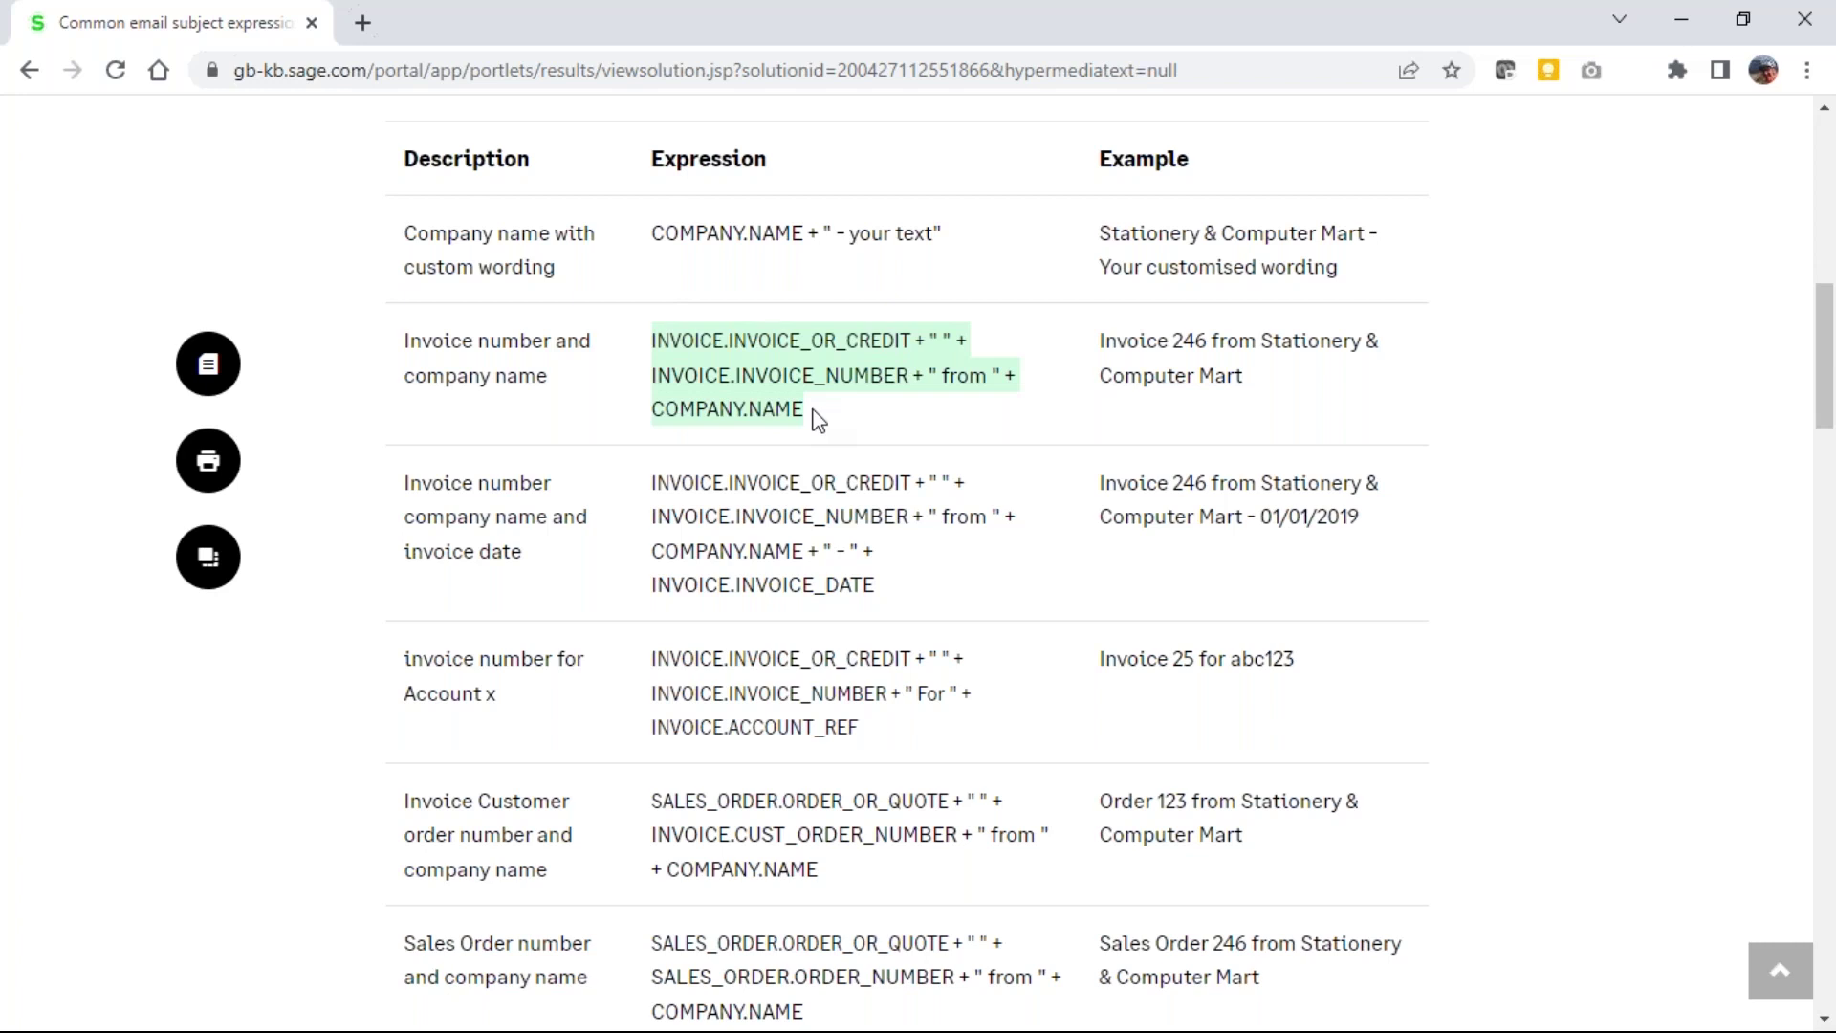
right_click(747, 385)
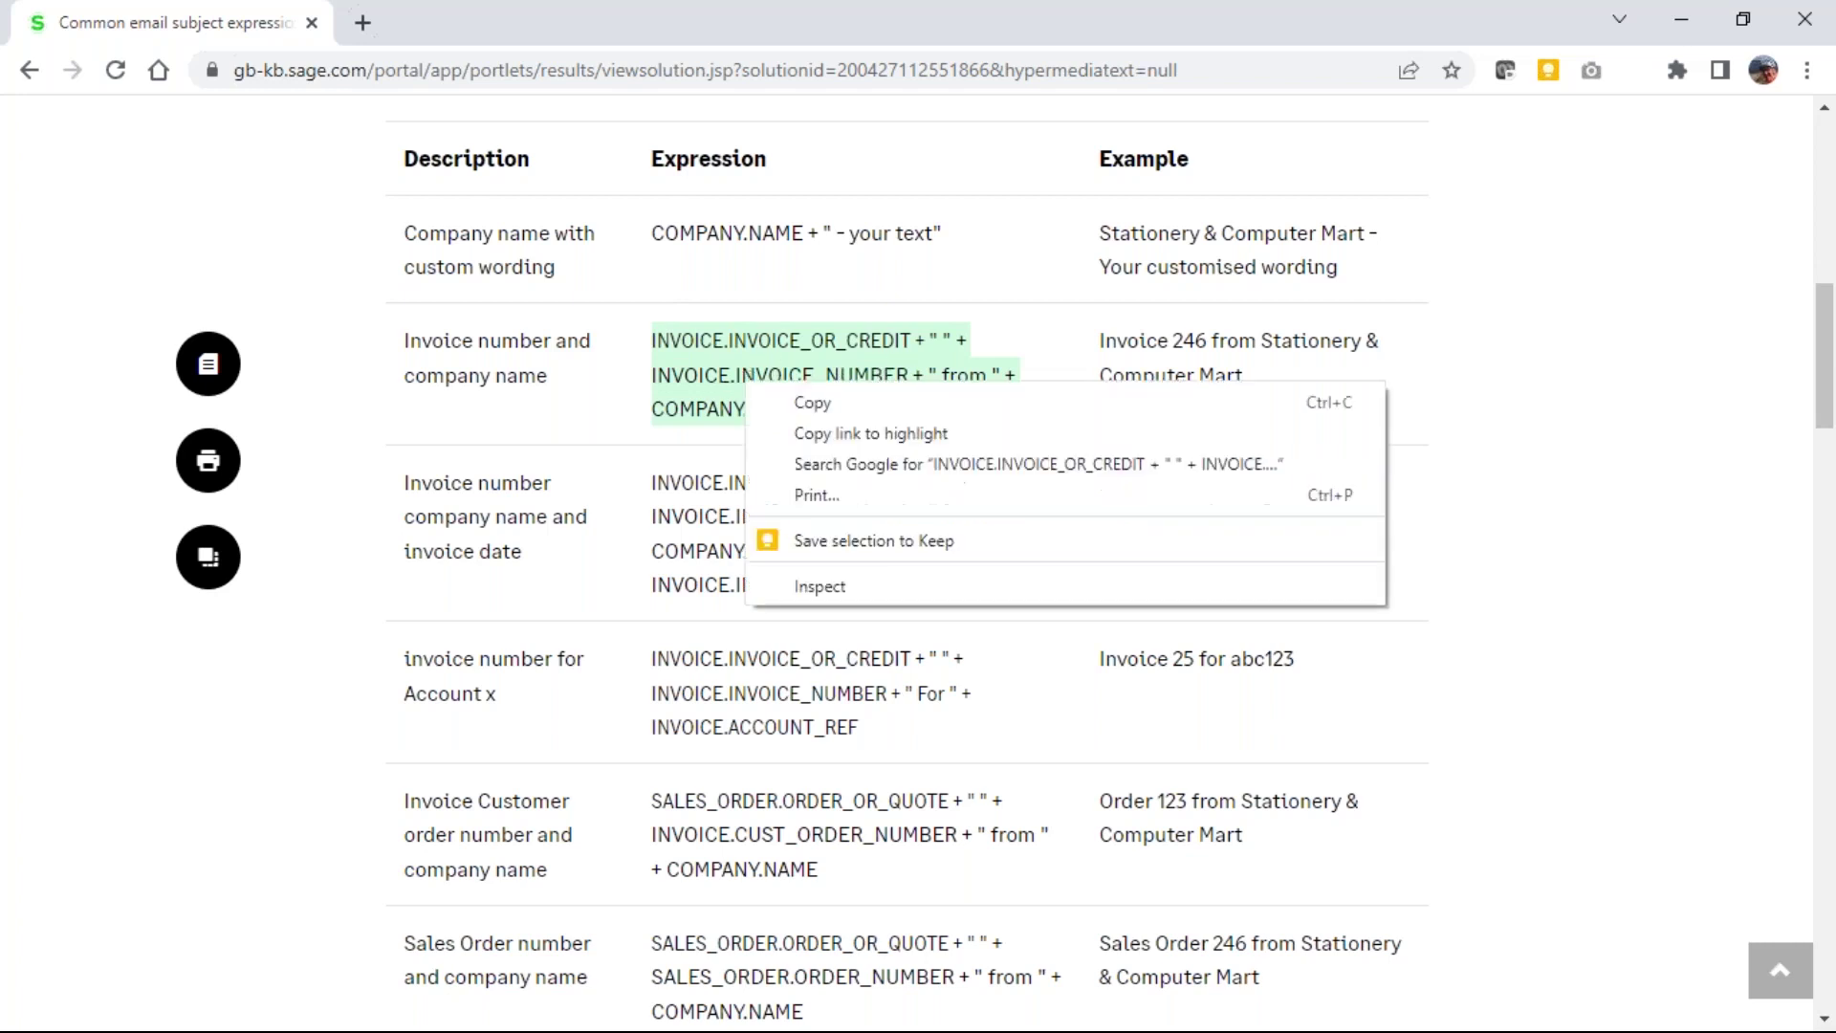
click(813, 404)
Return to Sage Report Designer and set the email subject expression to INVOICE.INVOICE_OR_CREDIT + " " + INVOICE.INVOICE_NUMBER + " from " + COMPANY.NAME
key(alt+Tab)
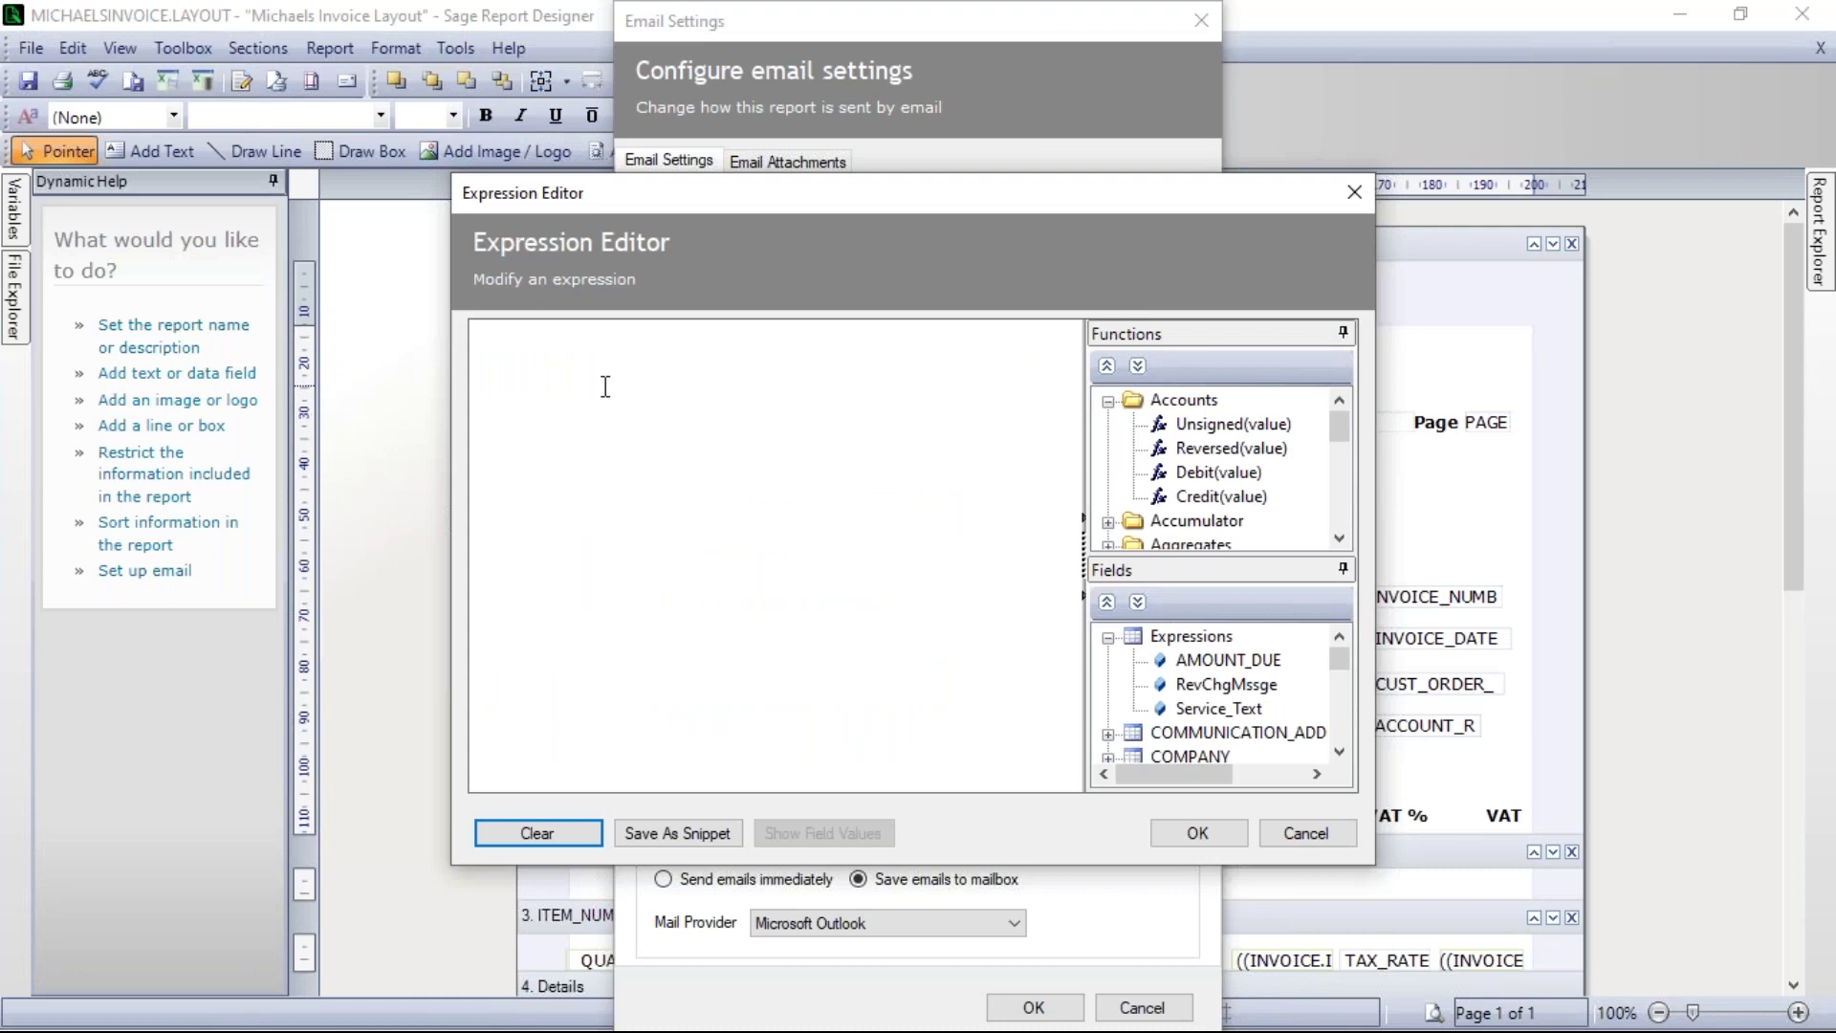
click(547, 347)
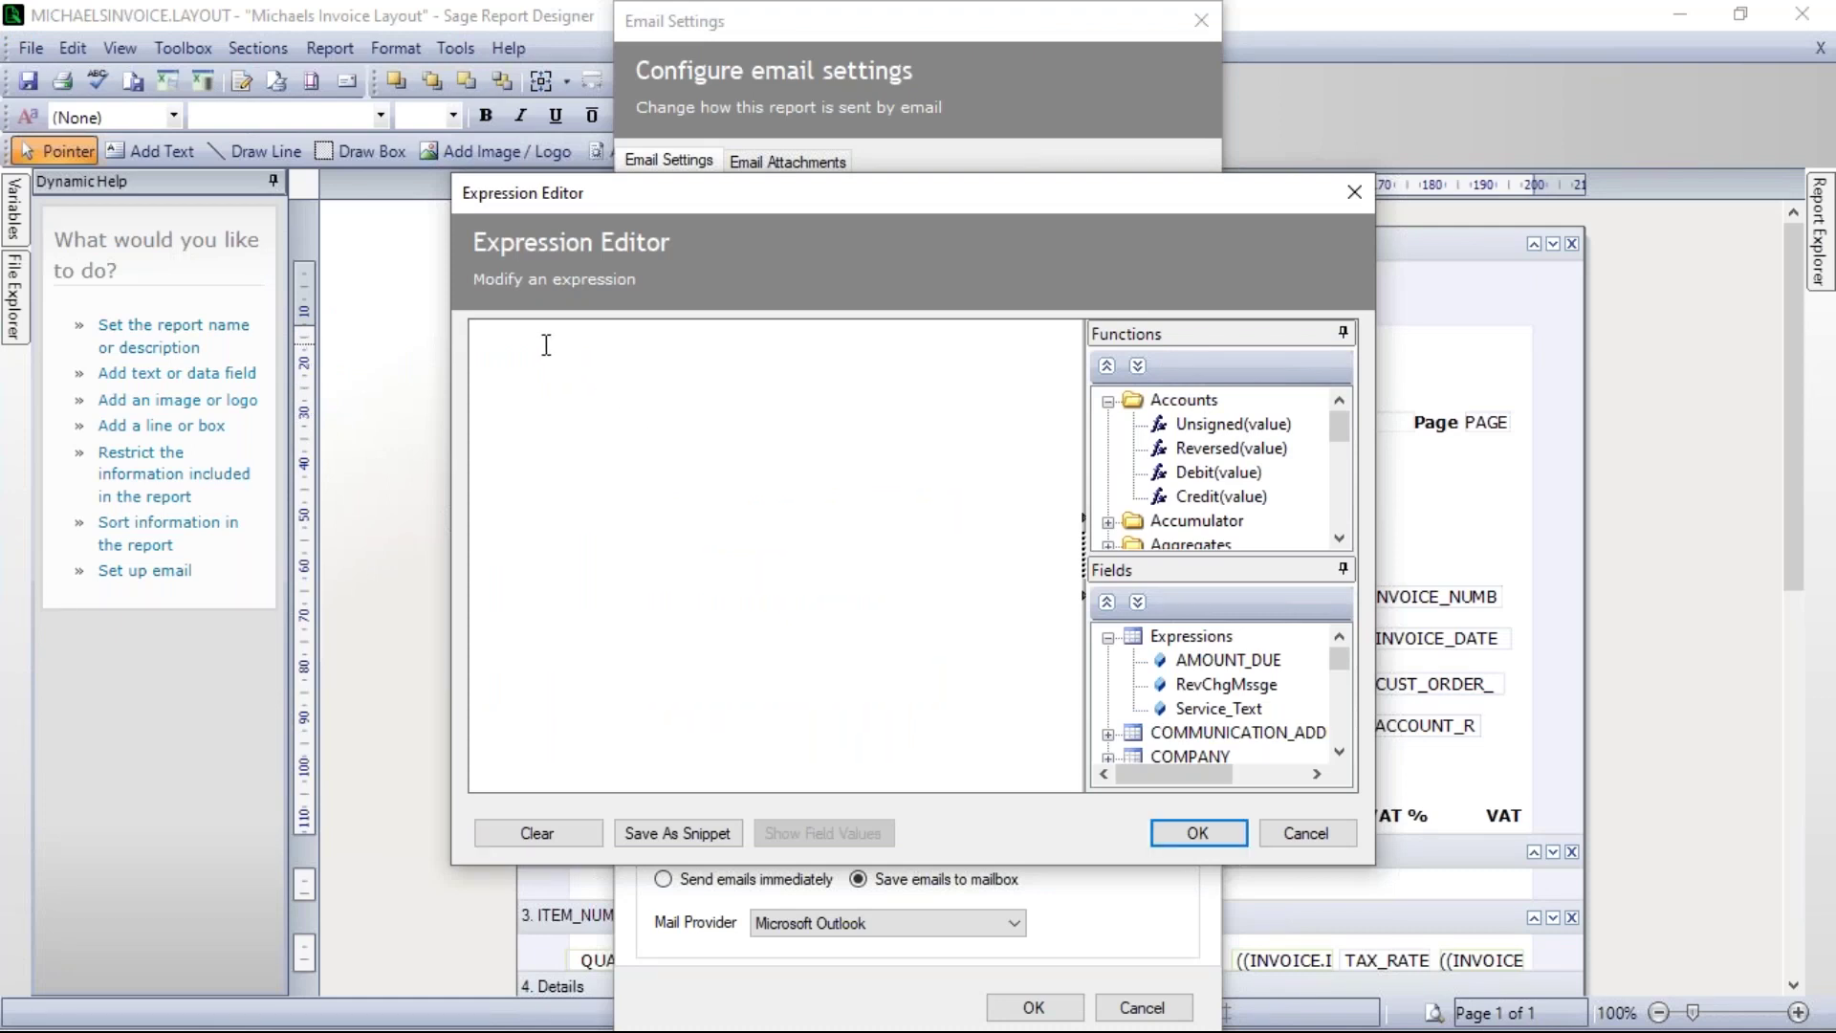
key(ctrl+v)
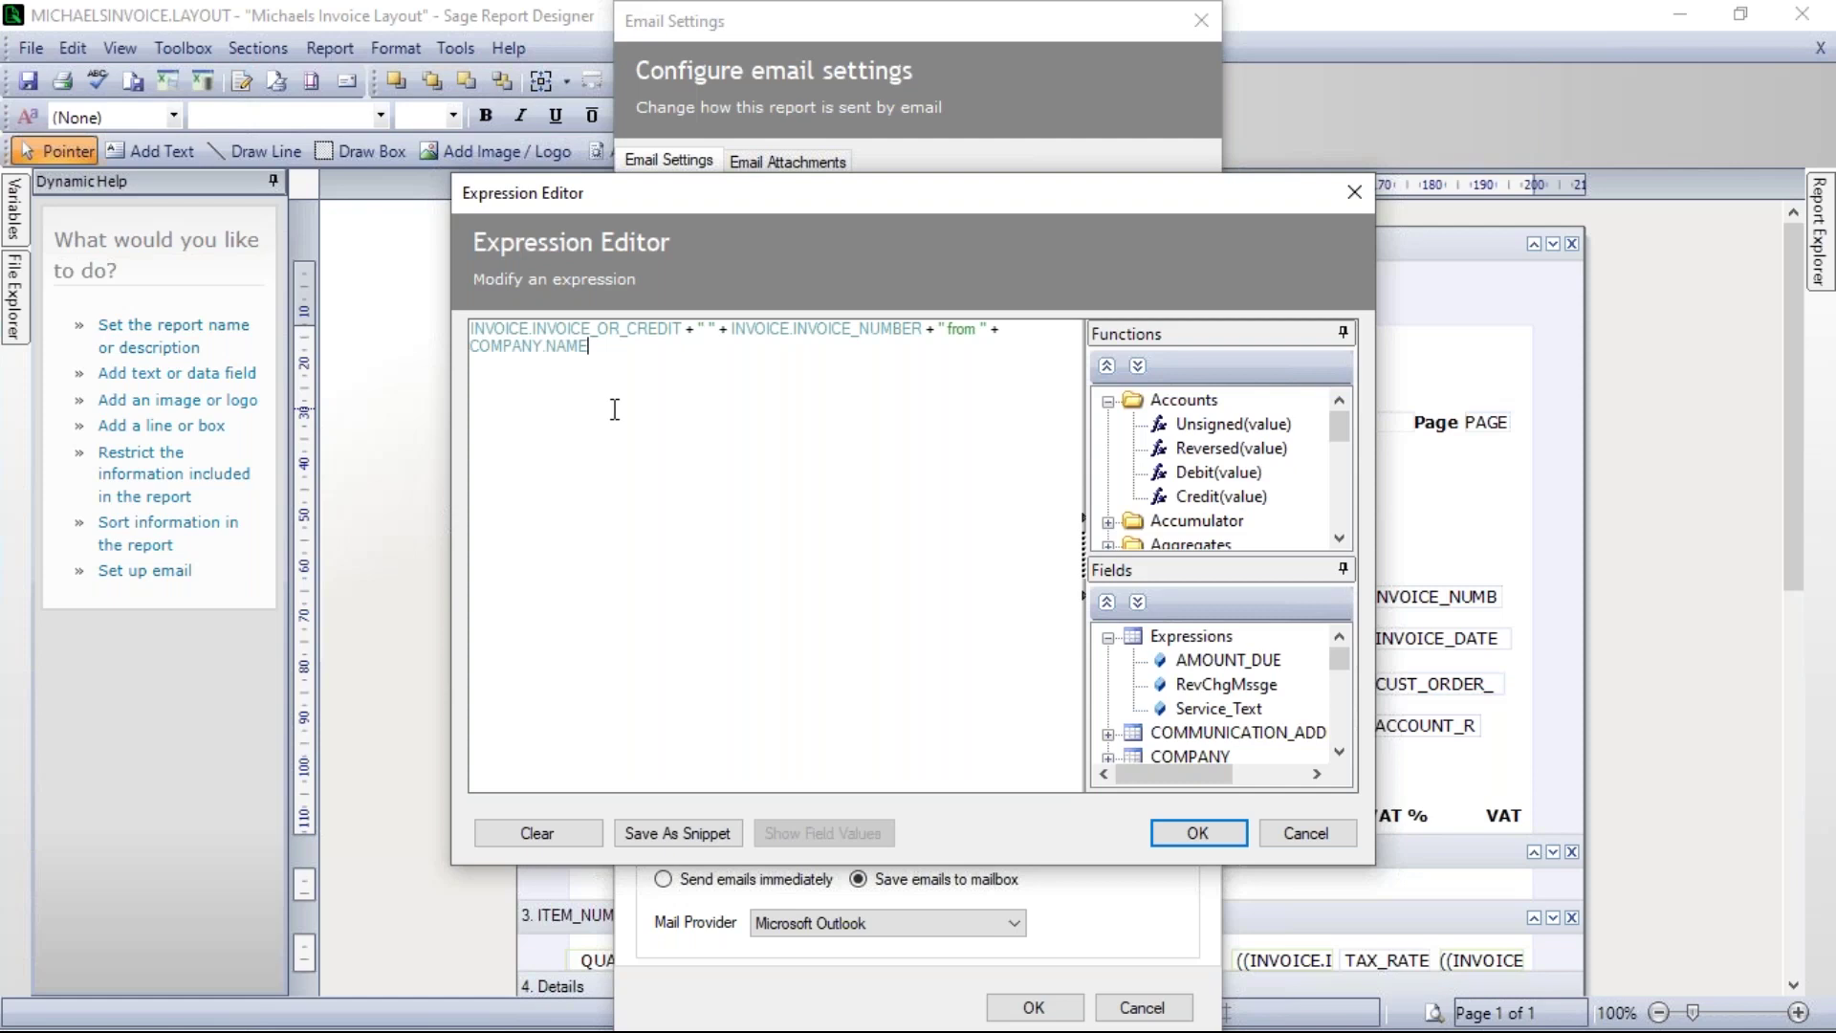
click(1200, 836)
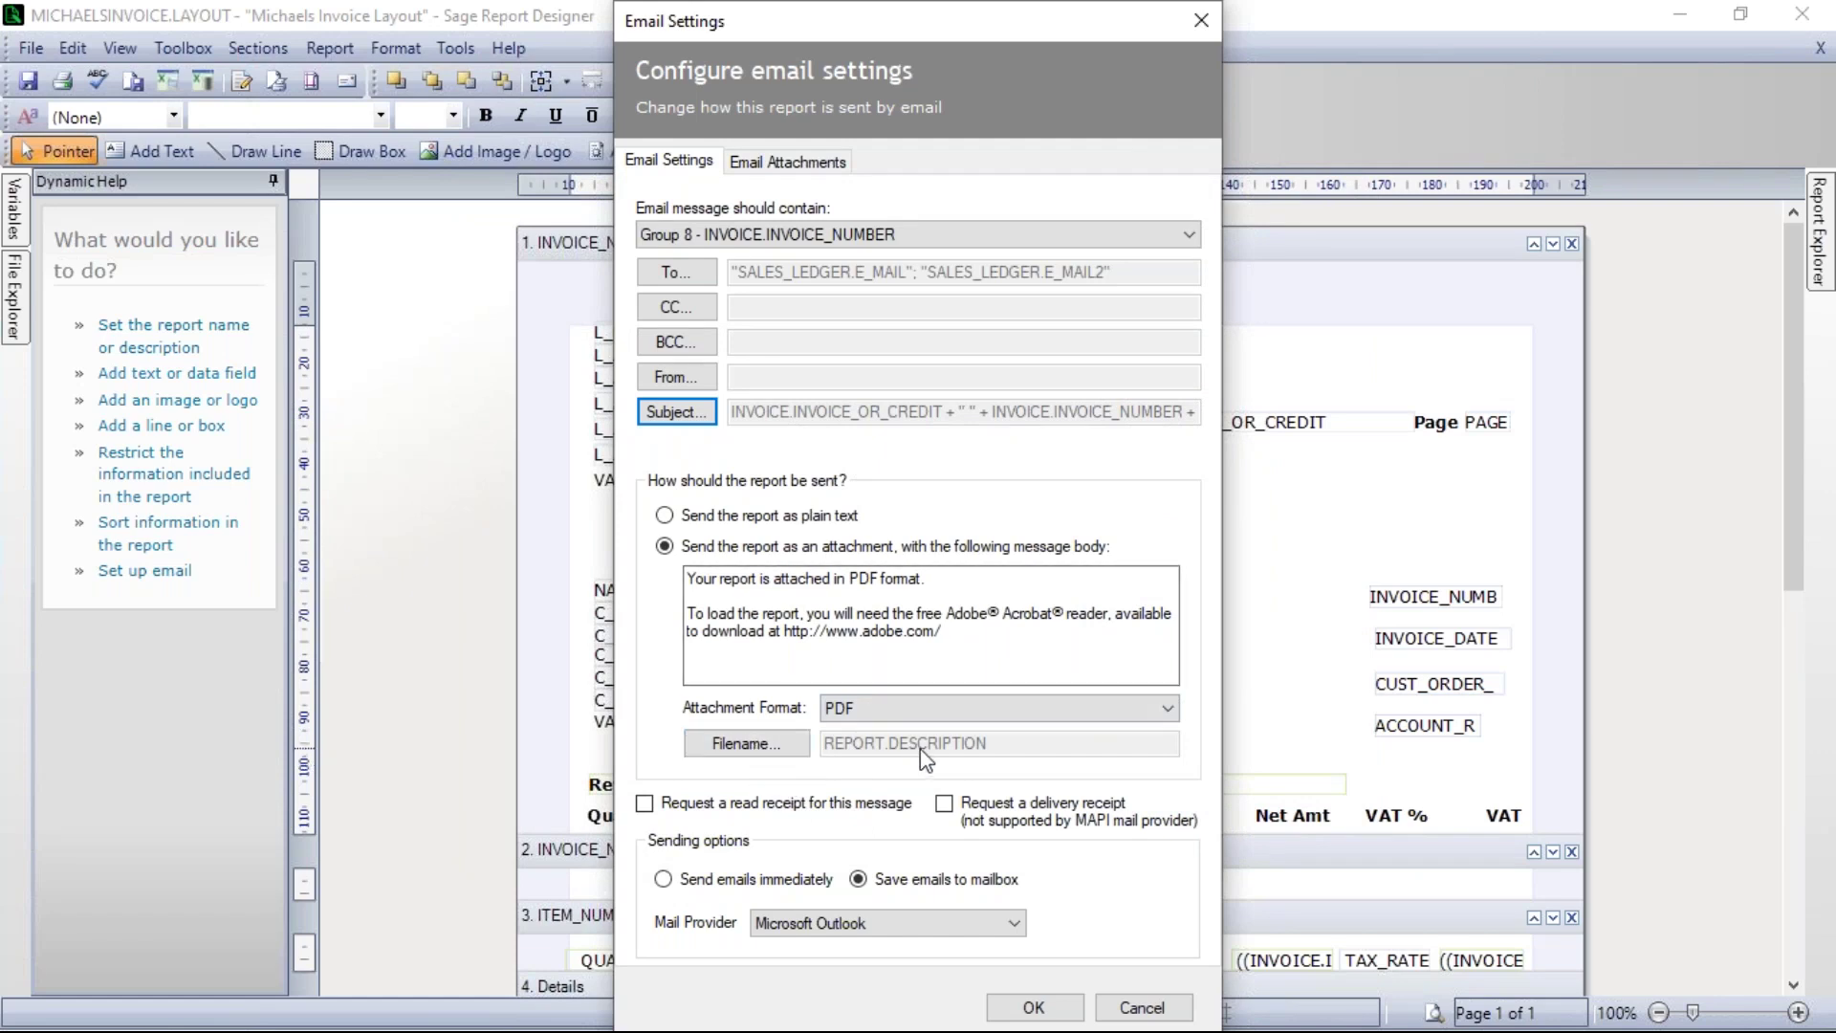
Set the attachment's filename expression to INVOICE.INVOICE_OR_CREDIT + " " + INVOICE.INVOICE_NUMBER + " from " + COMPANY.NAME and apply the email settings
click(762, 750)
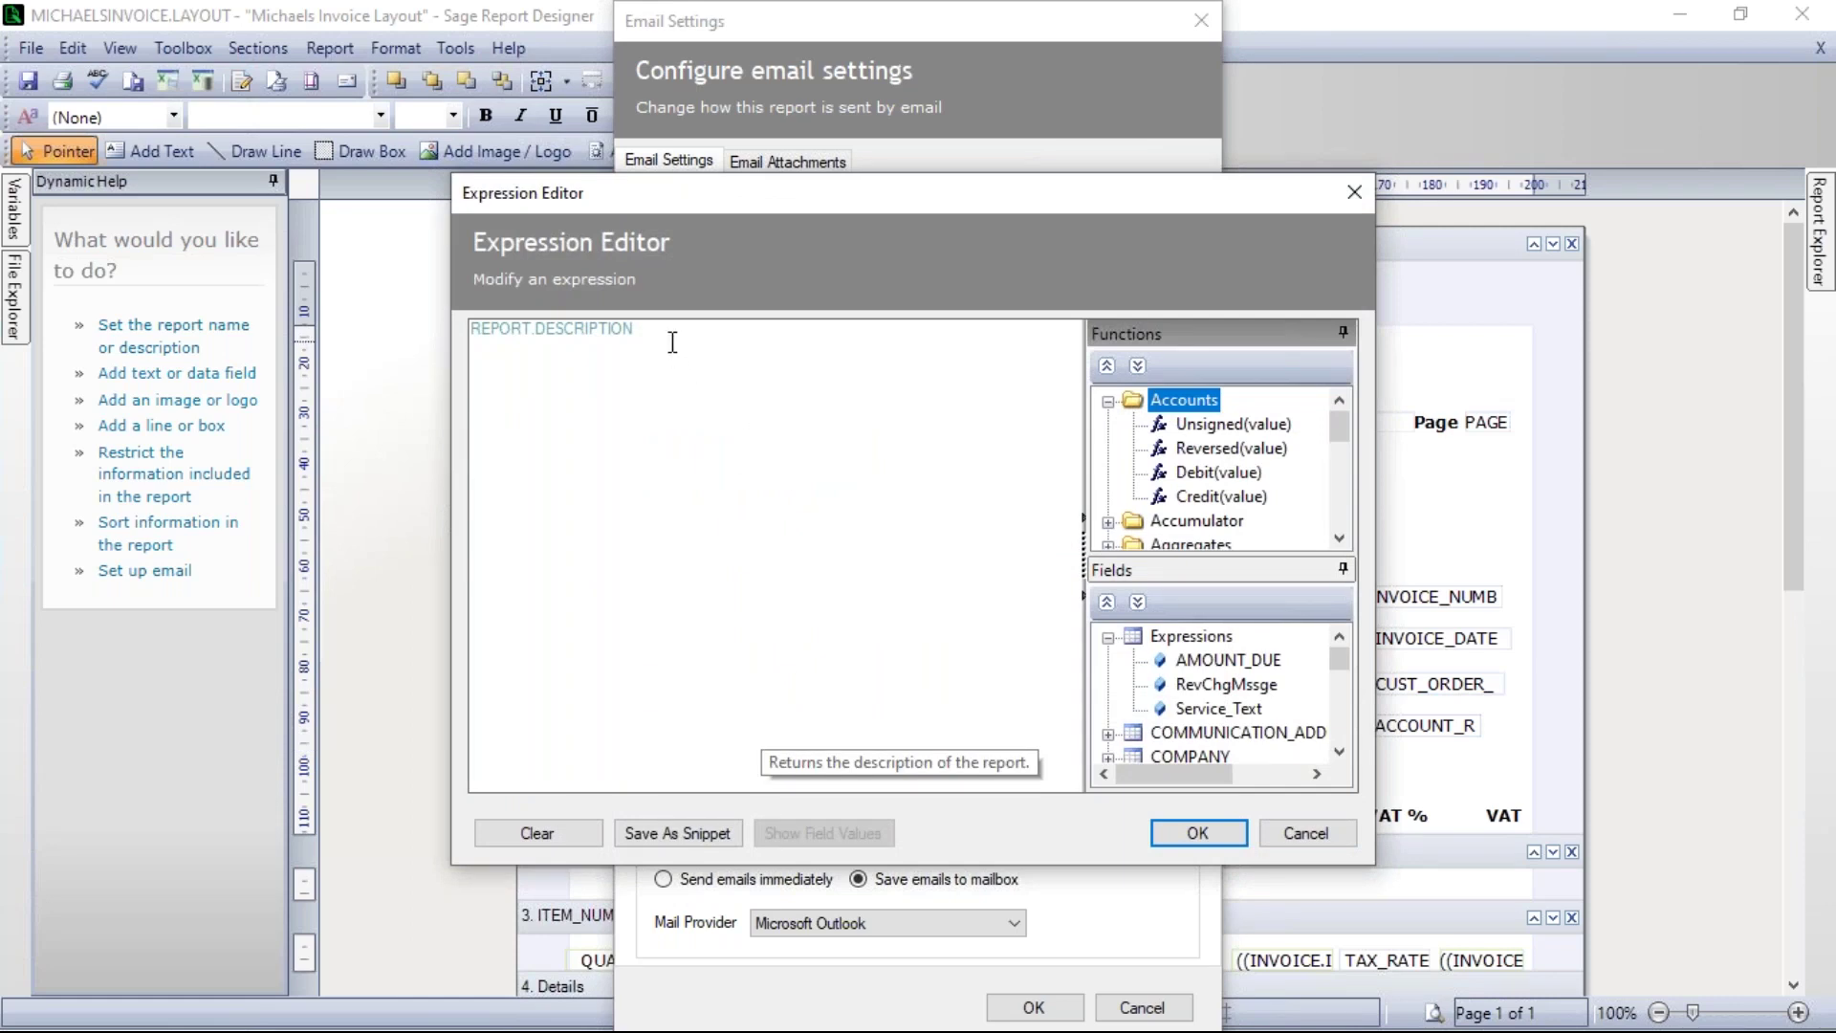
drag(672, 337, 451, 328)
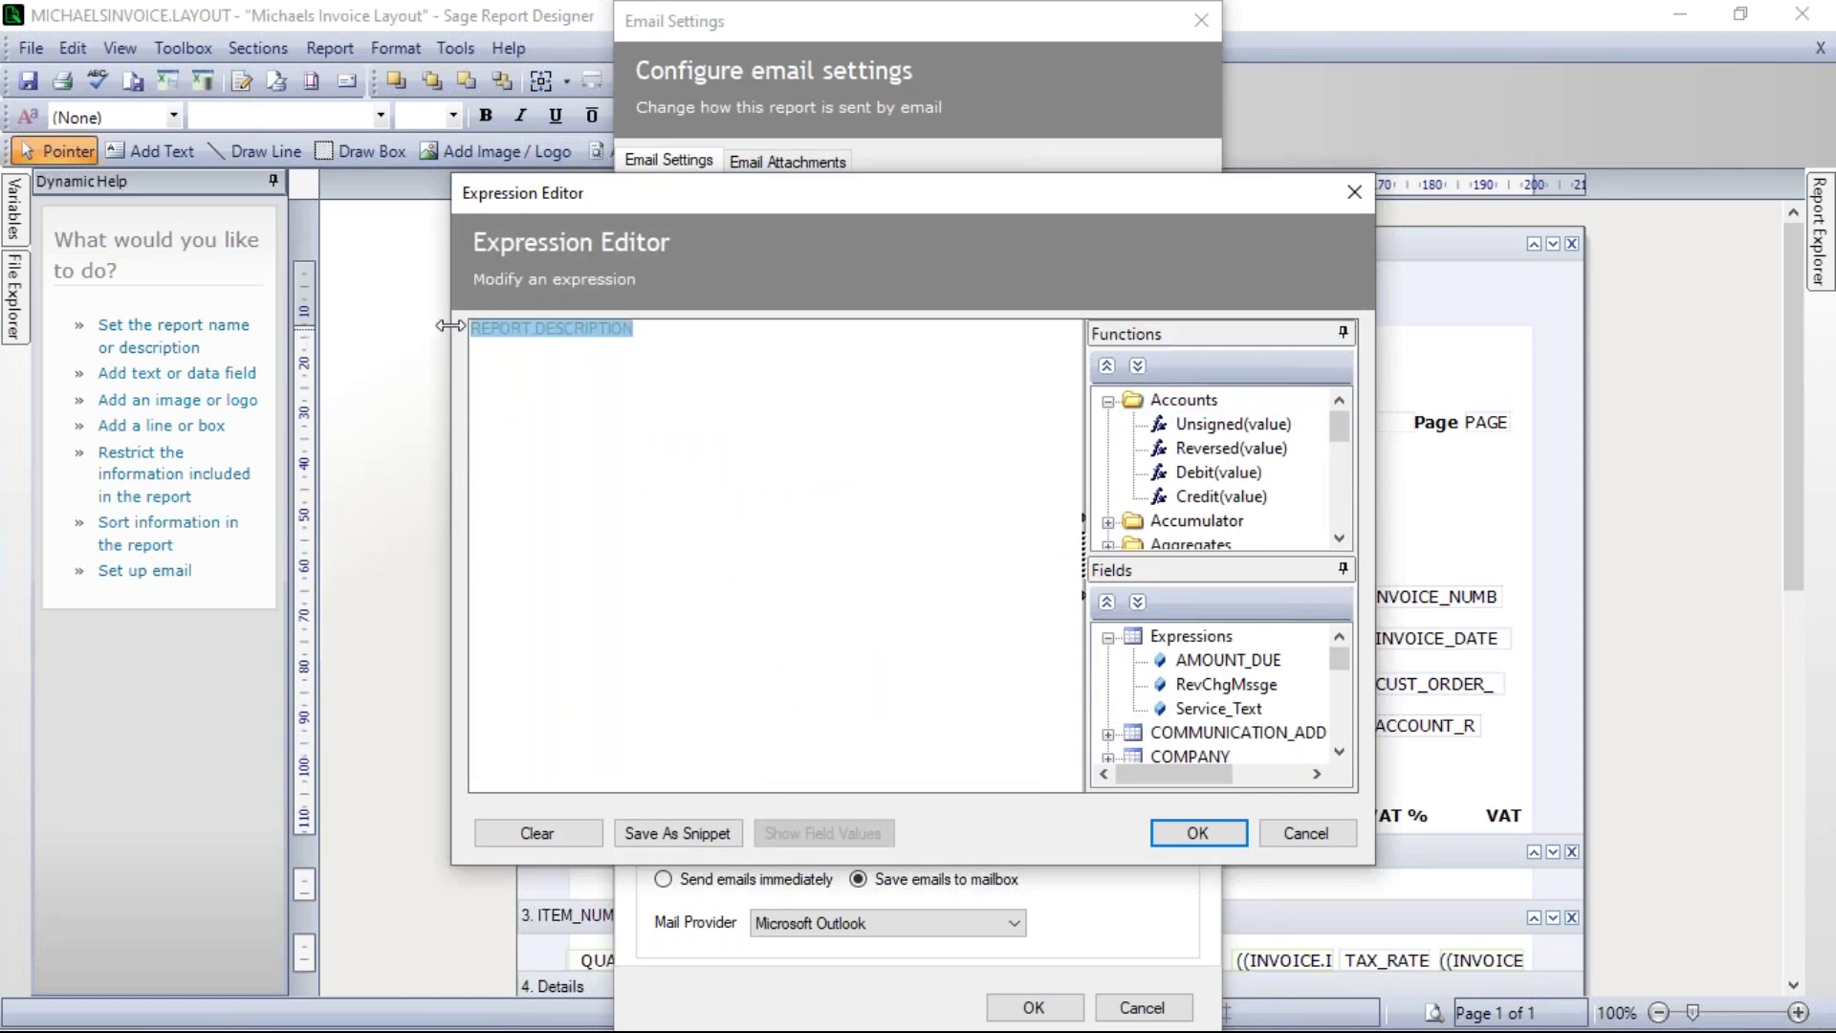
text(INVOICE.INVOICE_OR_CREDIT + " " + INVOICE.INVOICE_NUMBER + " from " + COMPANY.NAME)
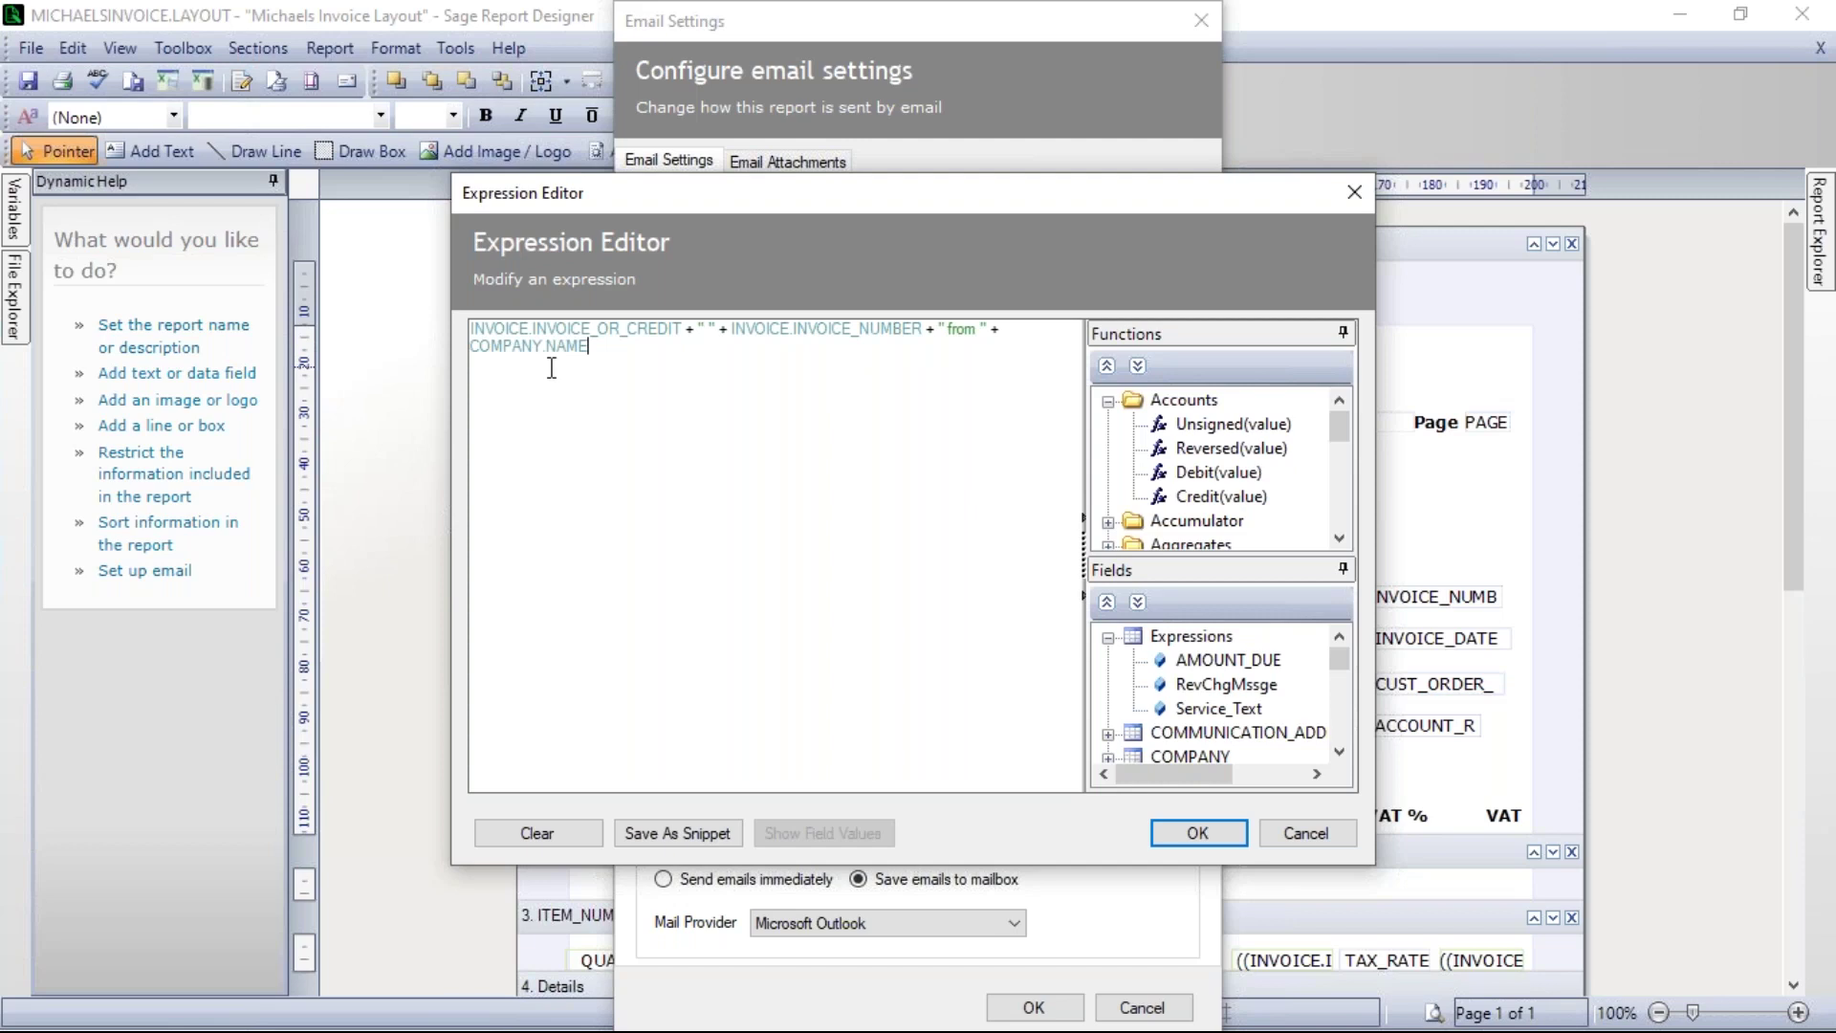
click(1201, 828)
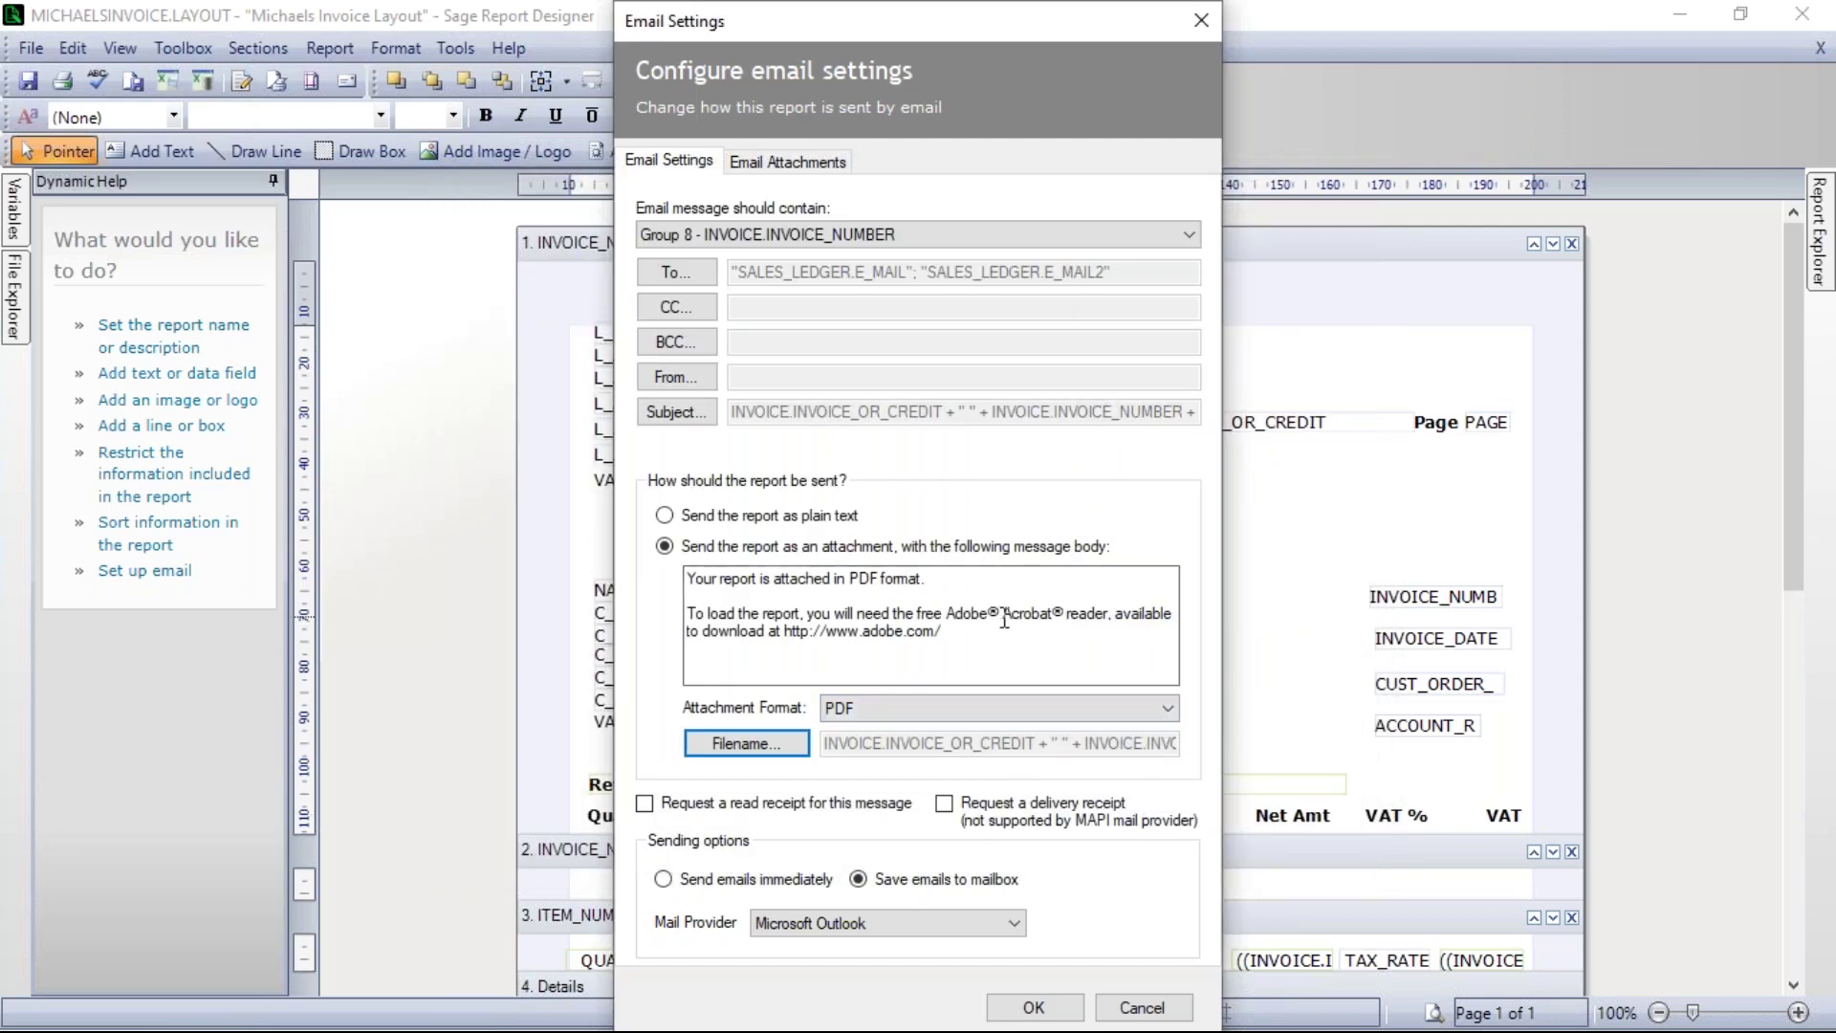
click(1039, 1008)
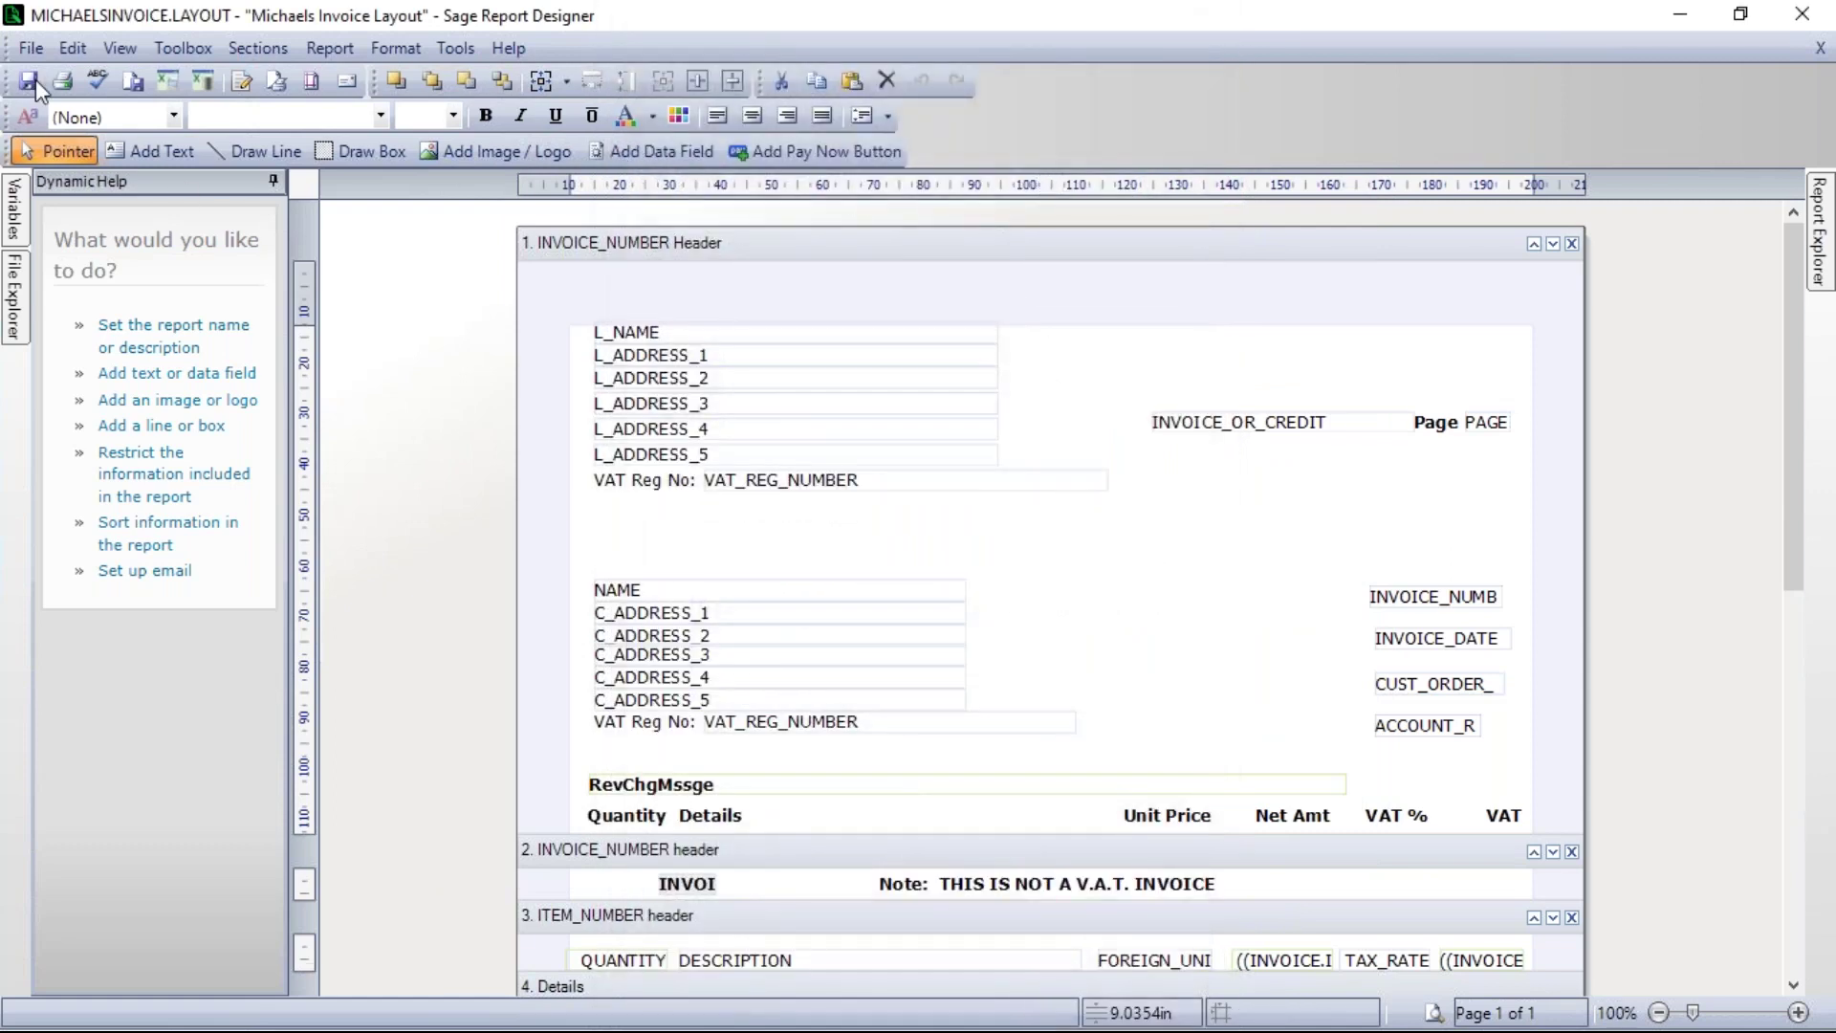
Save the invoice layout, then close the report designer and the Layouts window
click(30, 48)
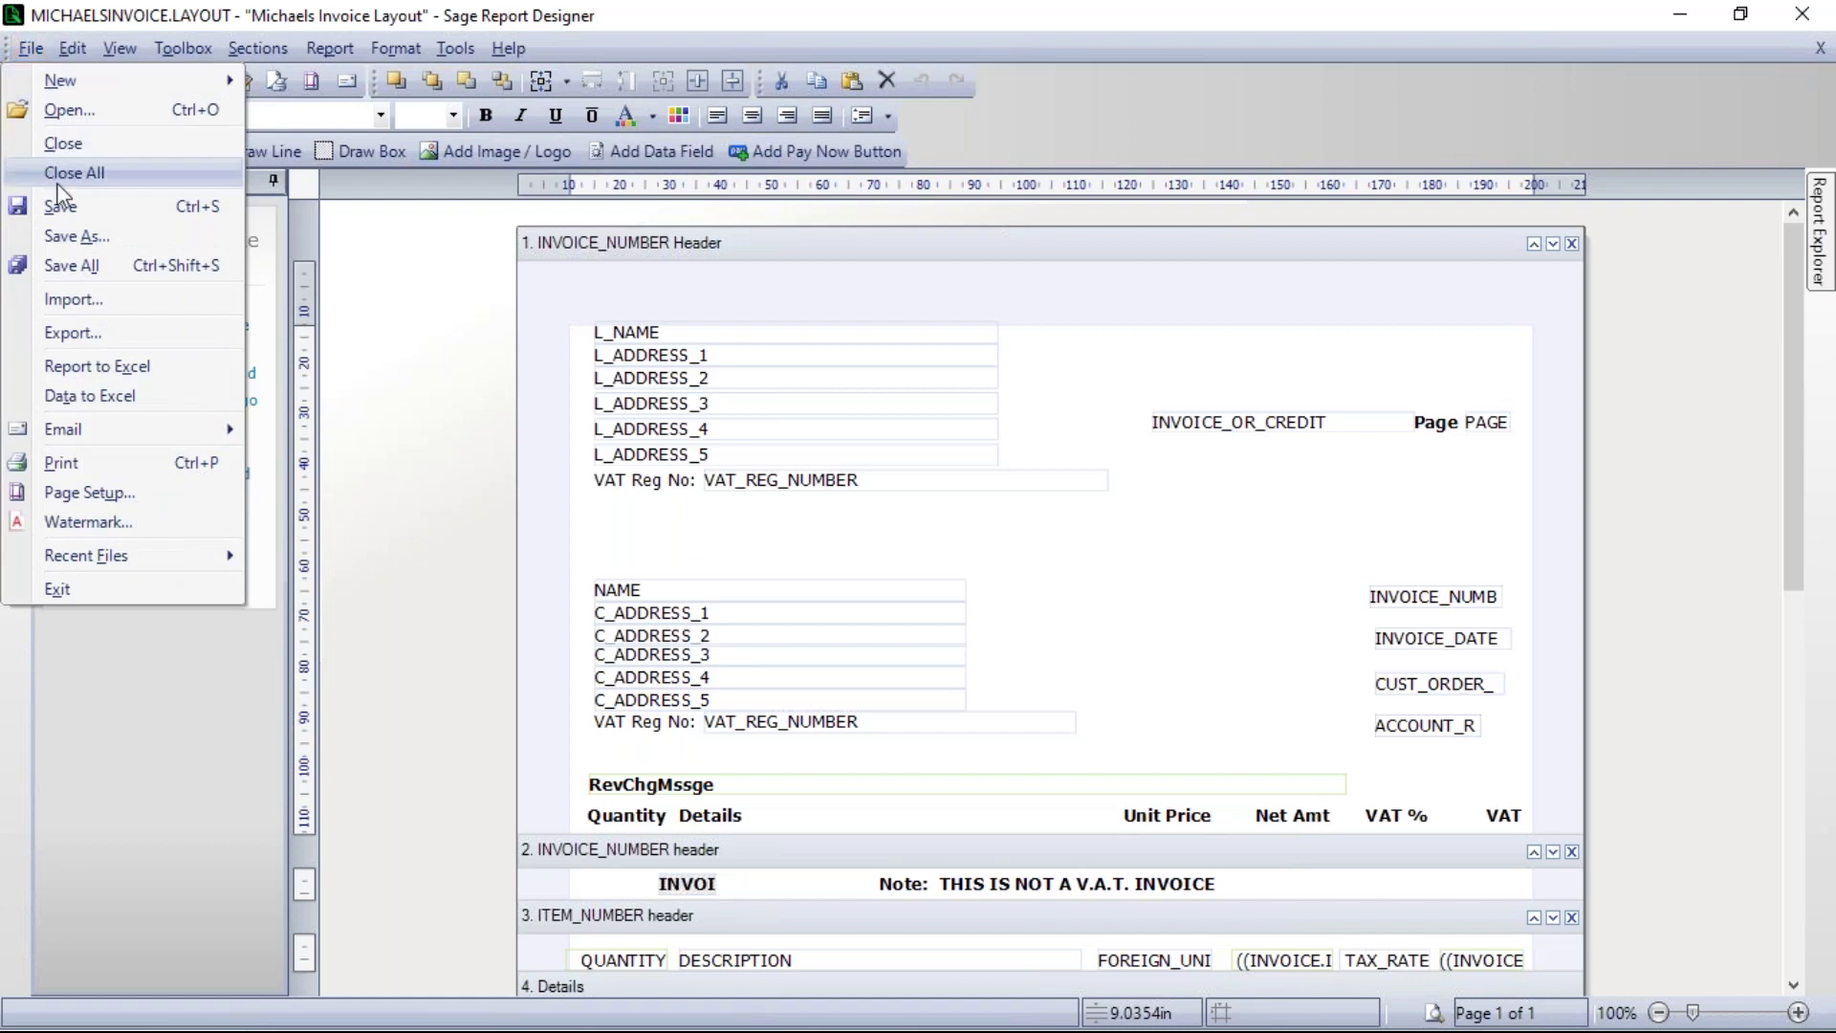
click(60, 207)
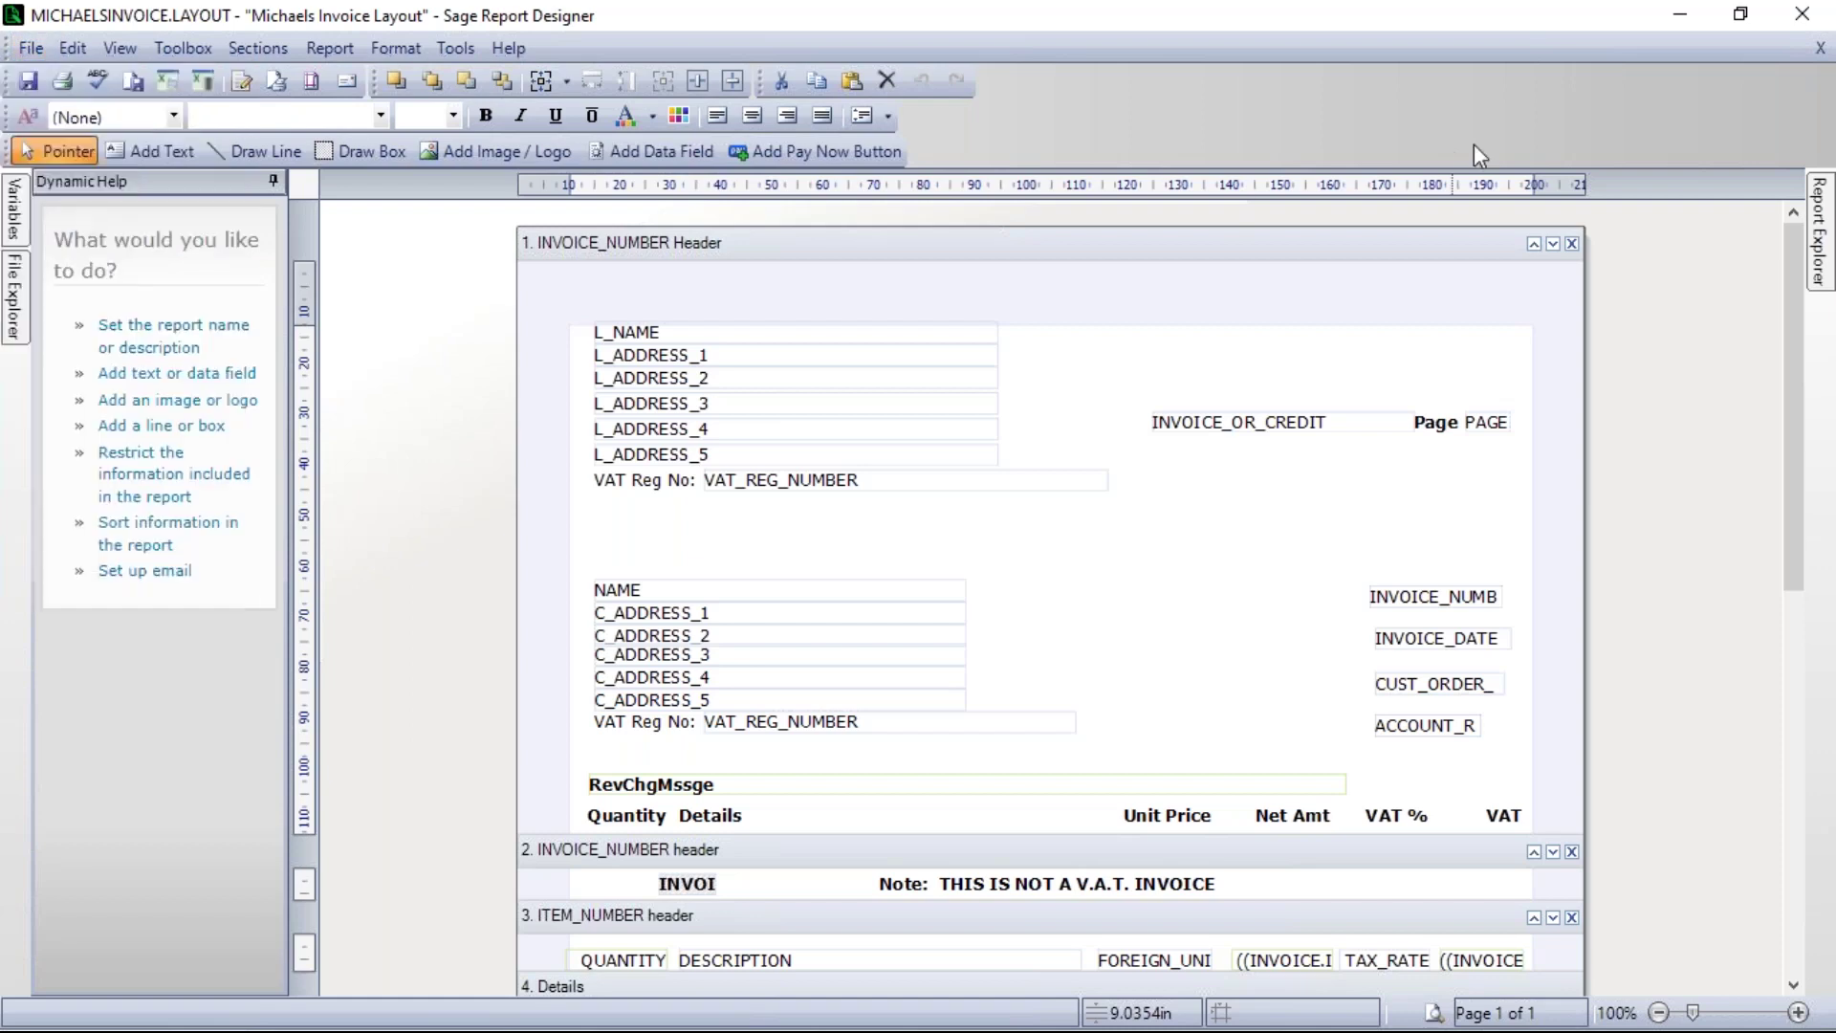
click(1809, 17)
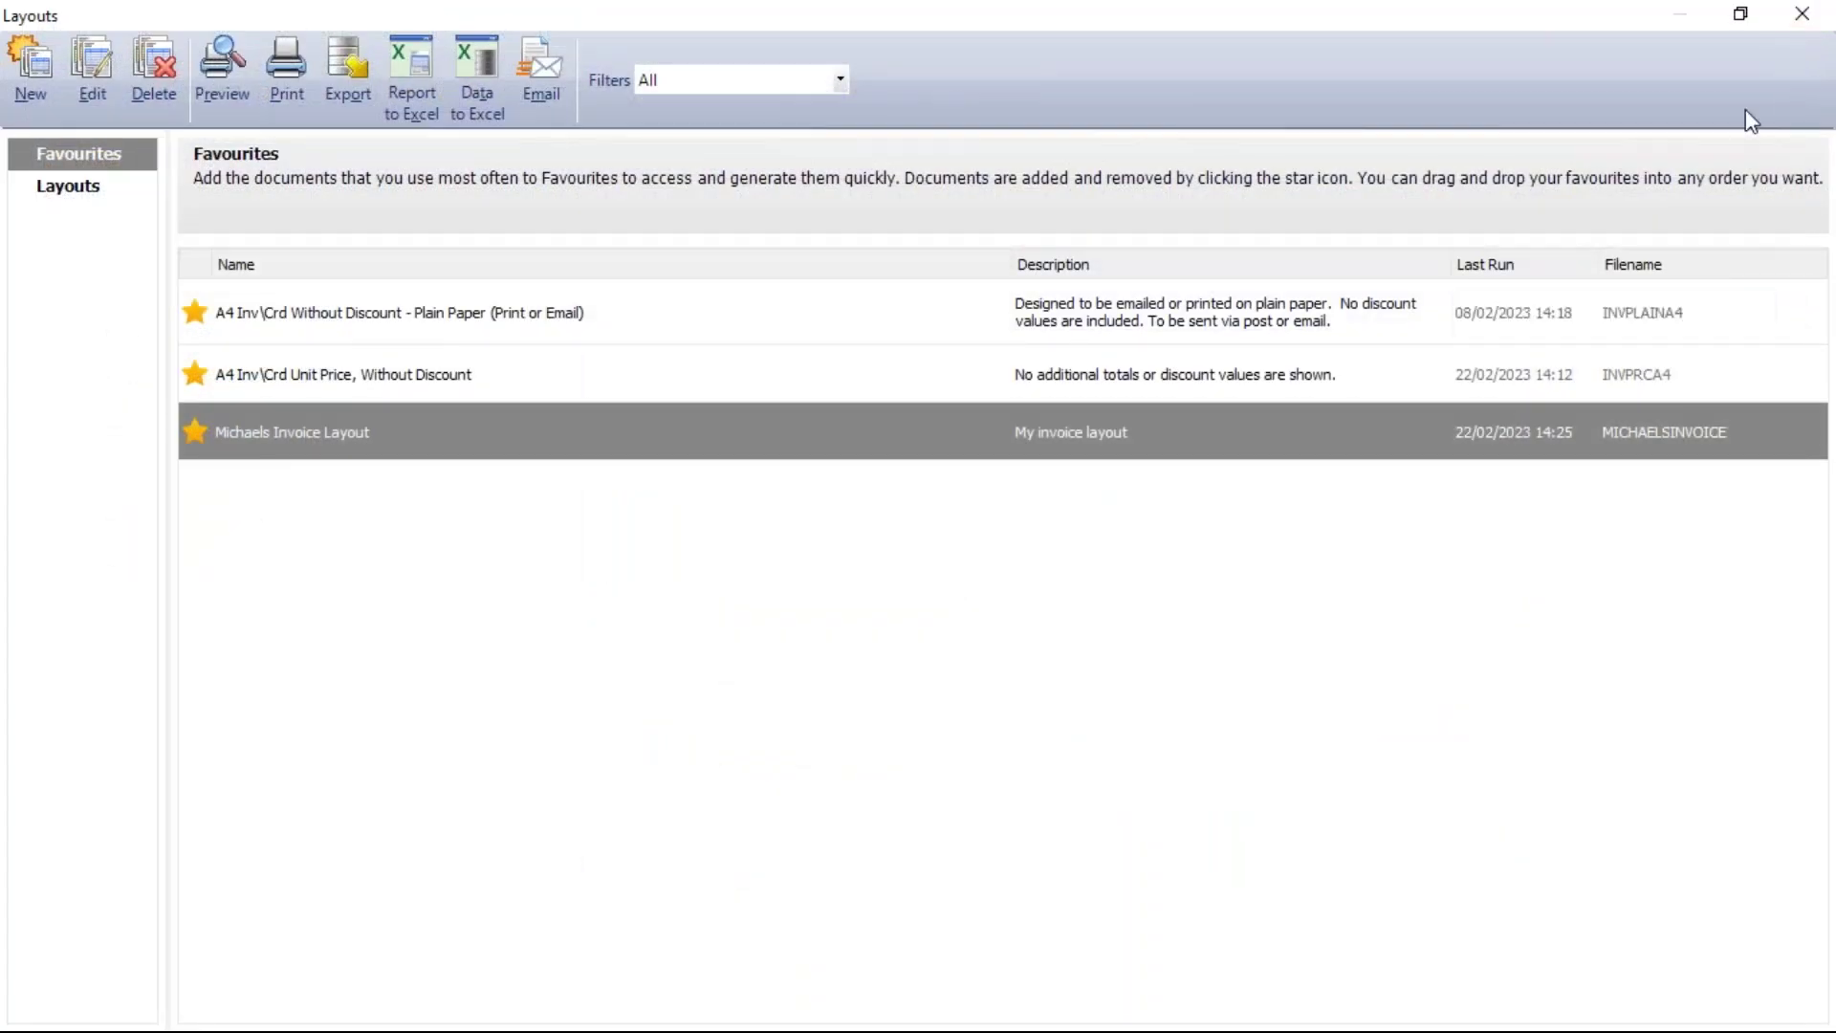
click(1804, 15)
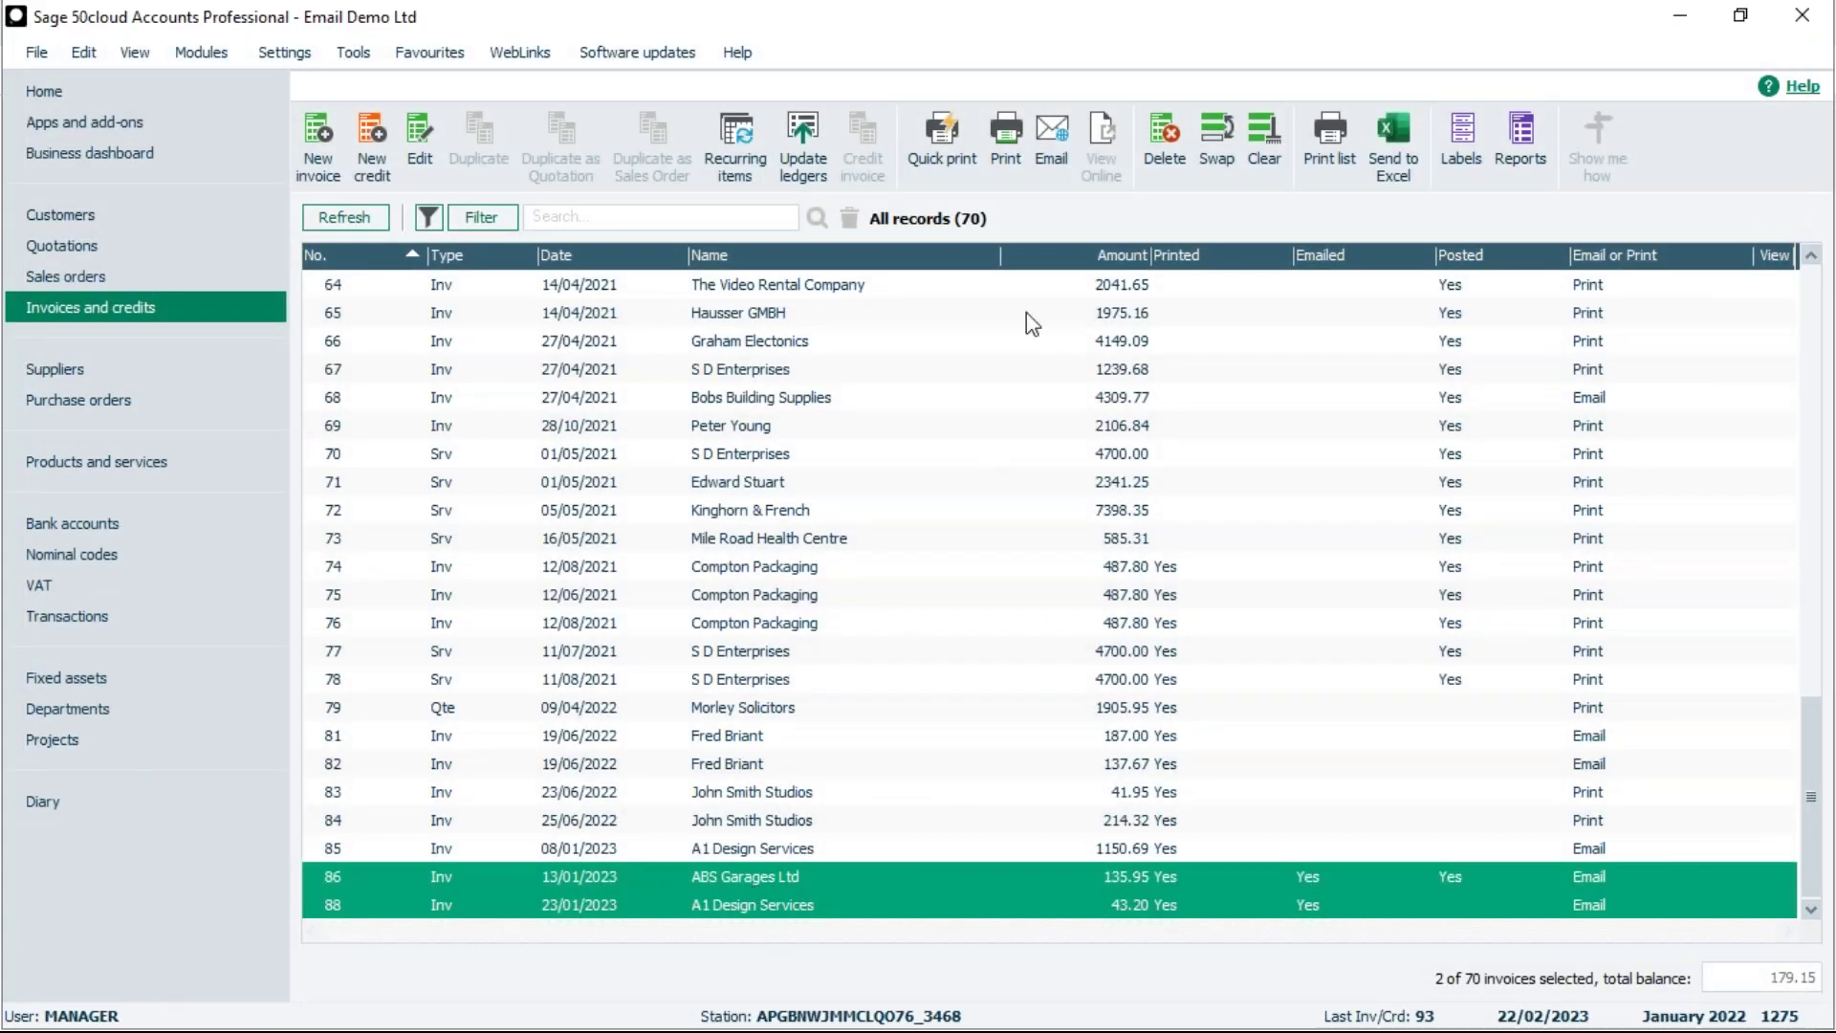
Email the two selected invoices with the "My invoice layout" favourite and acknowledge the output message
click(1010, 152)
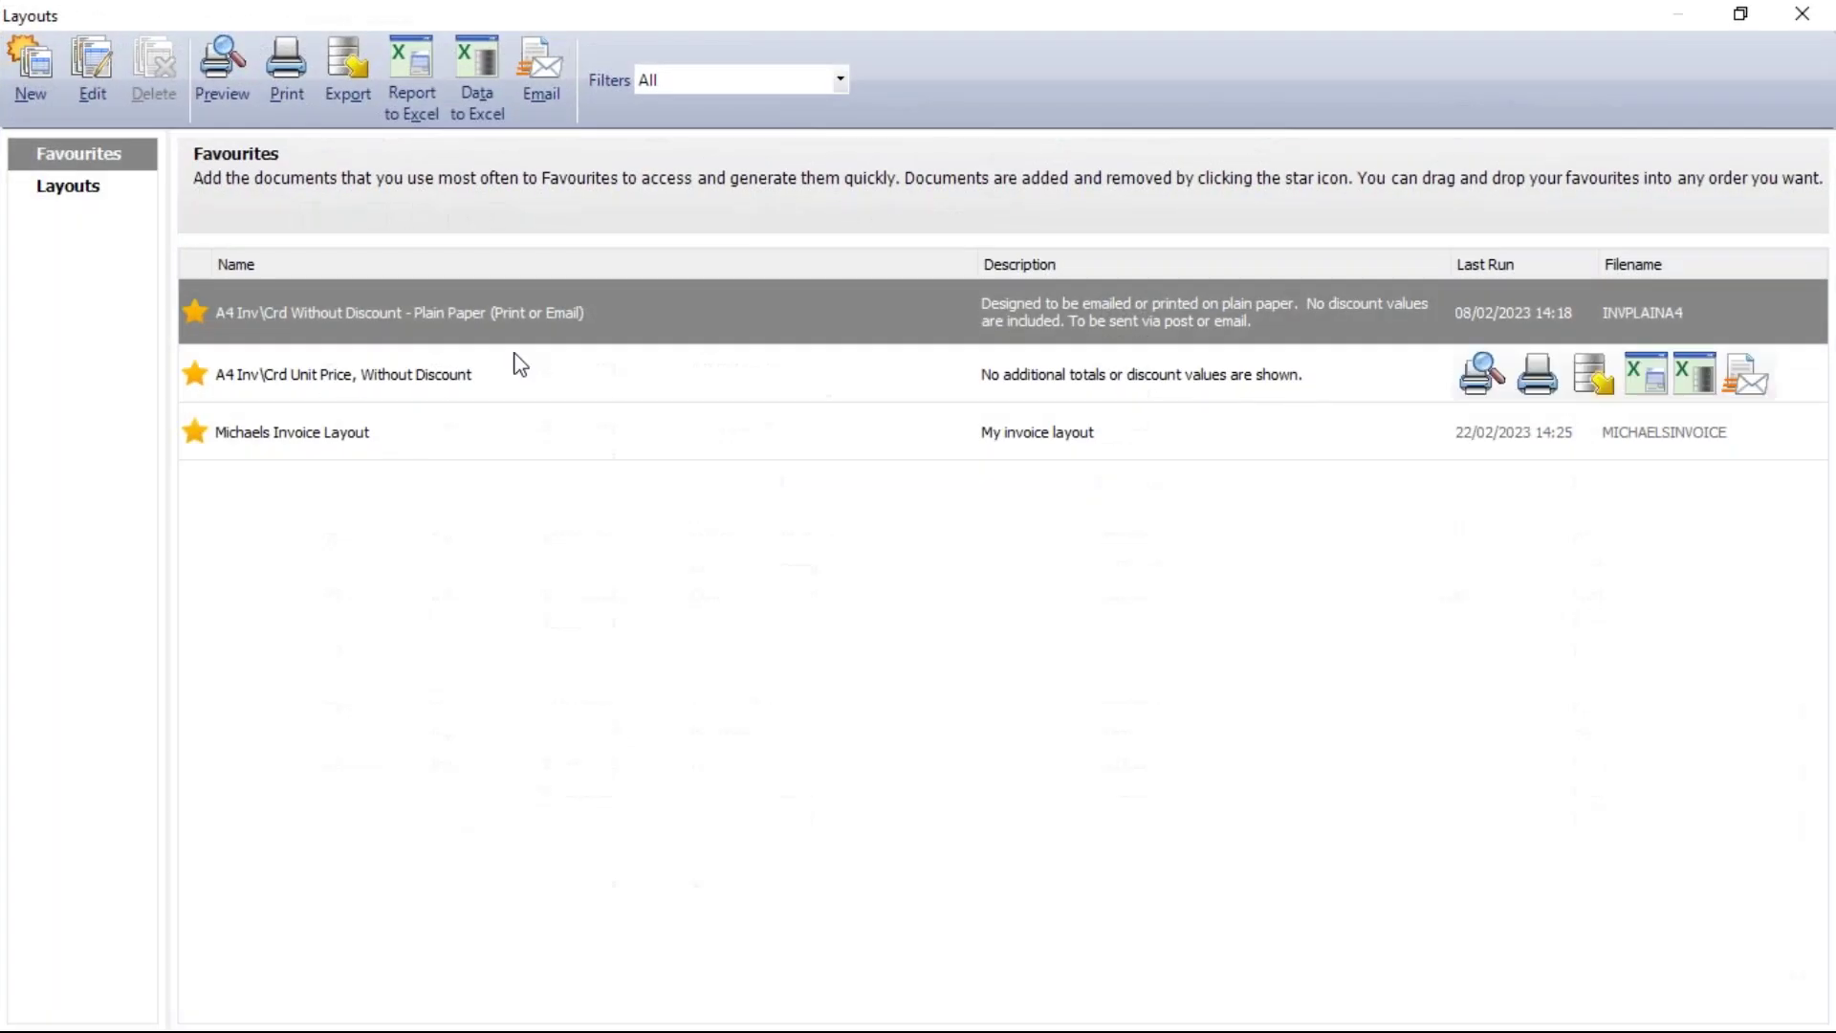
click(302, 432)
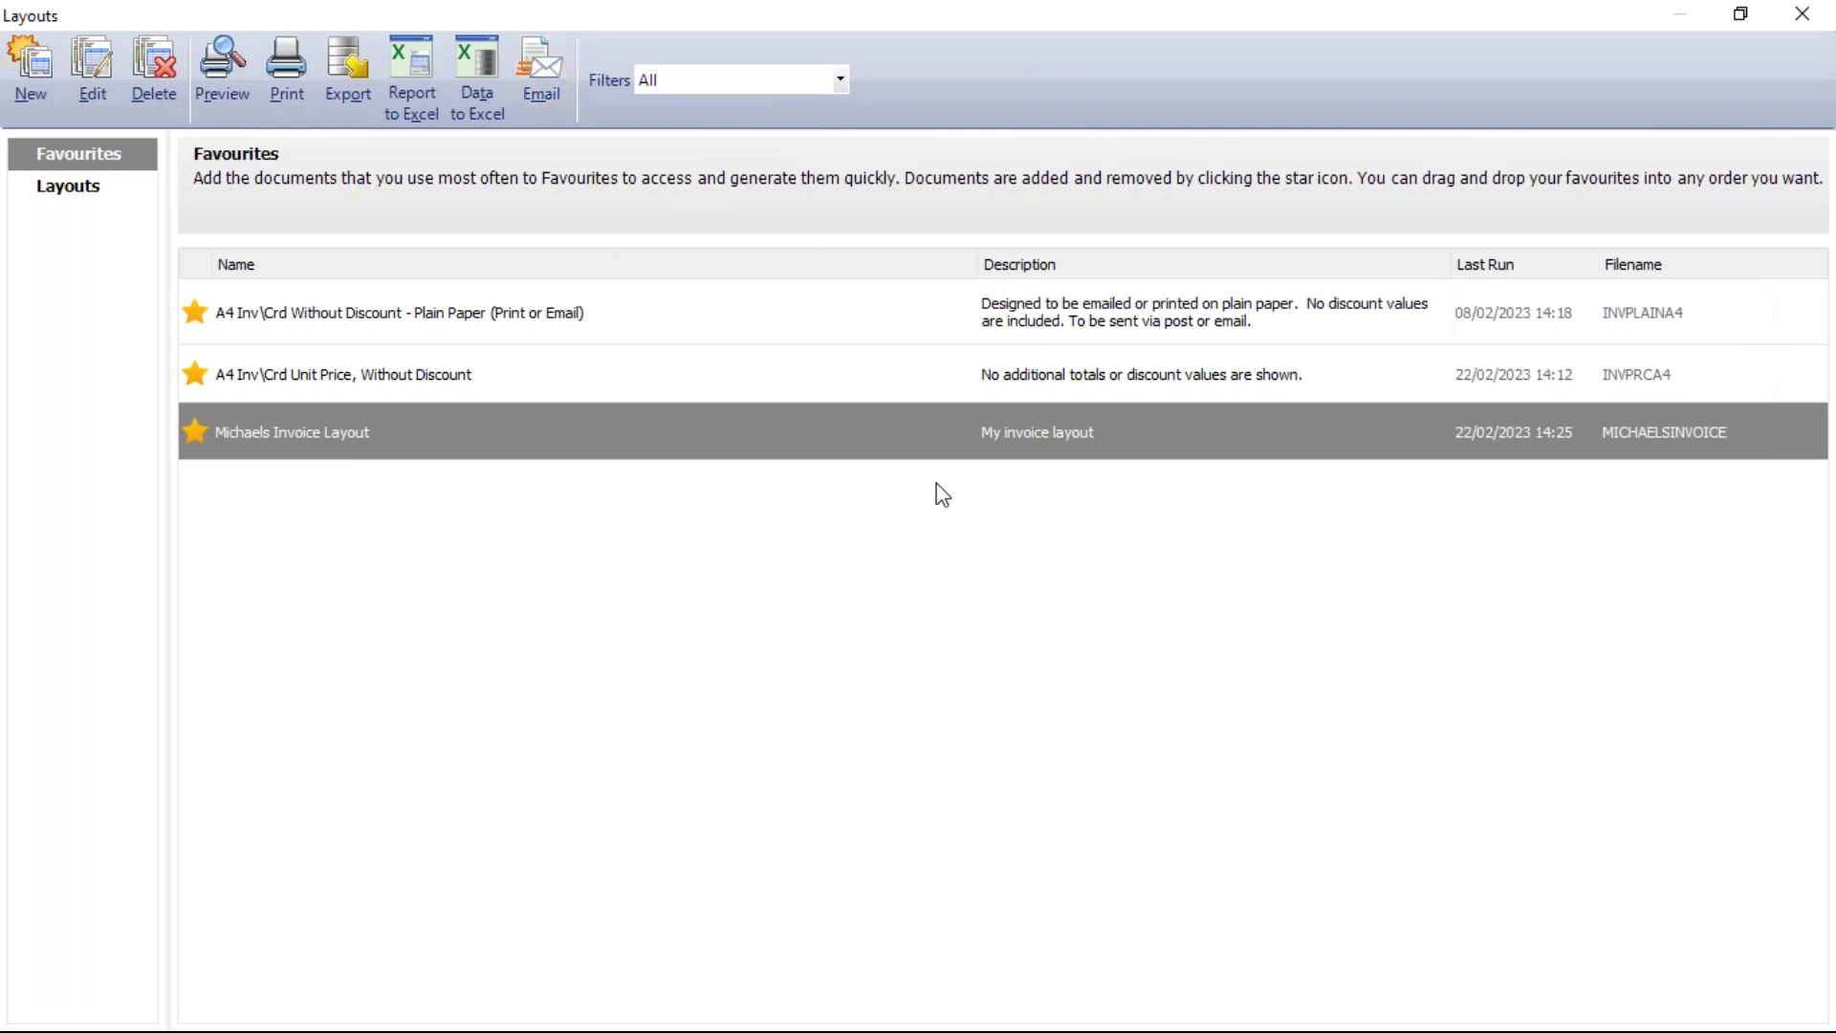
mouse_move(1592, 438)
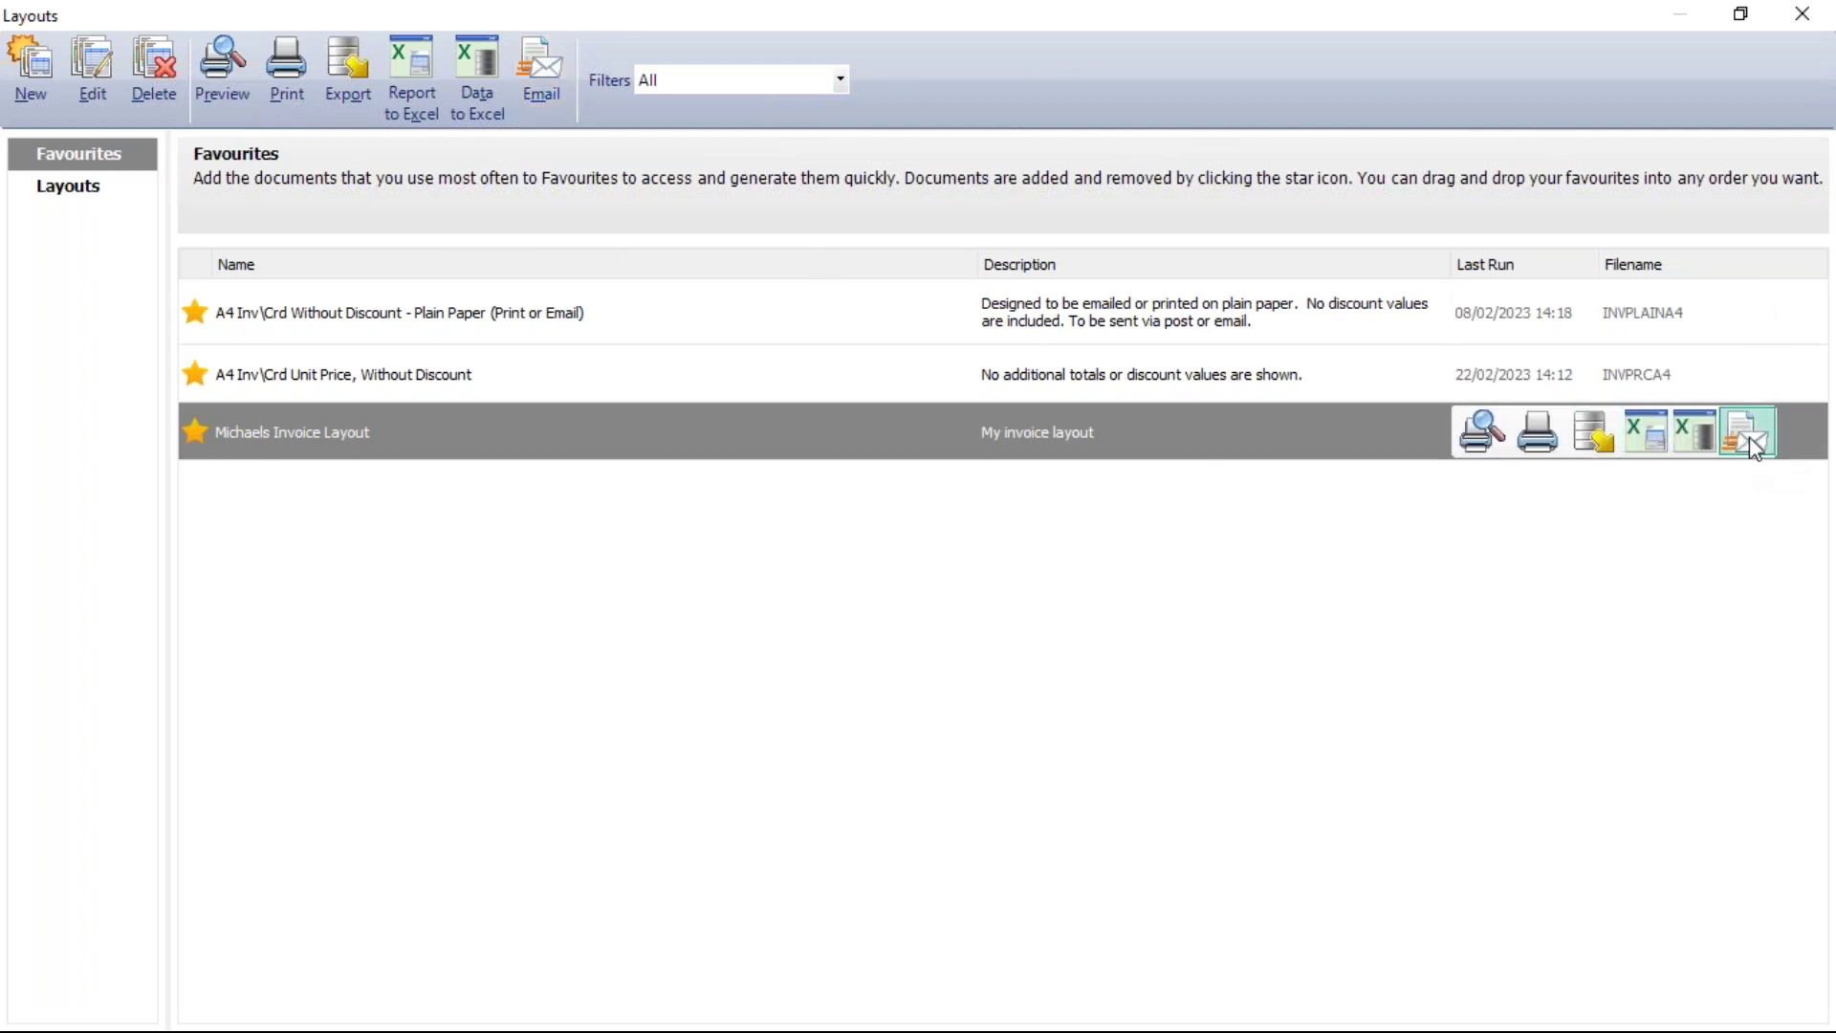
click(543, 66)
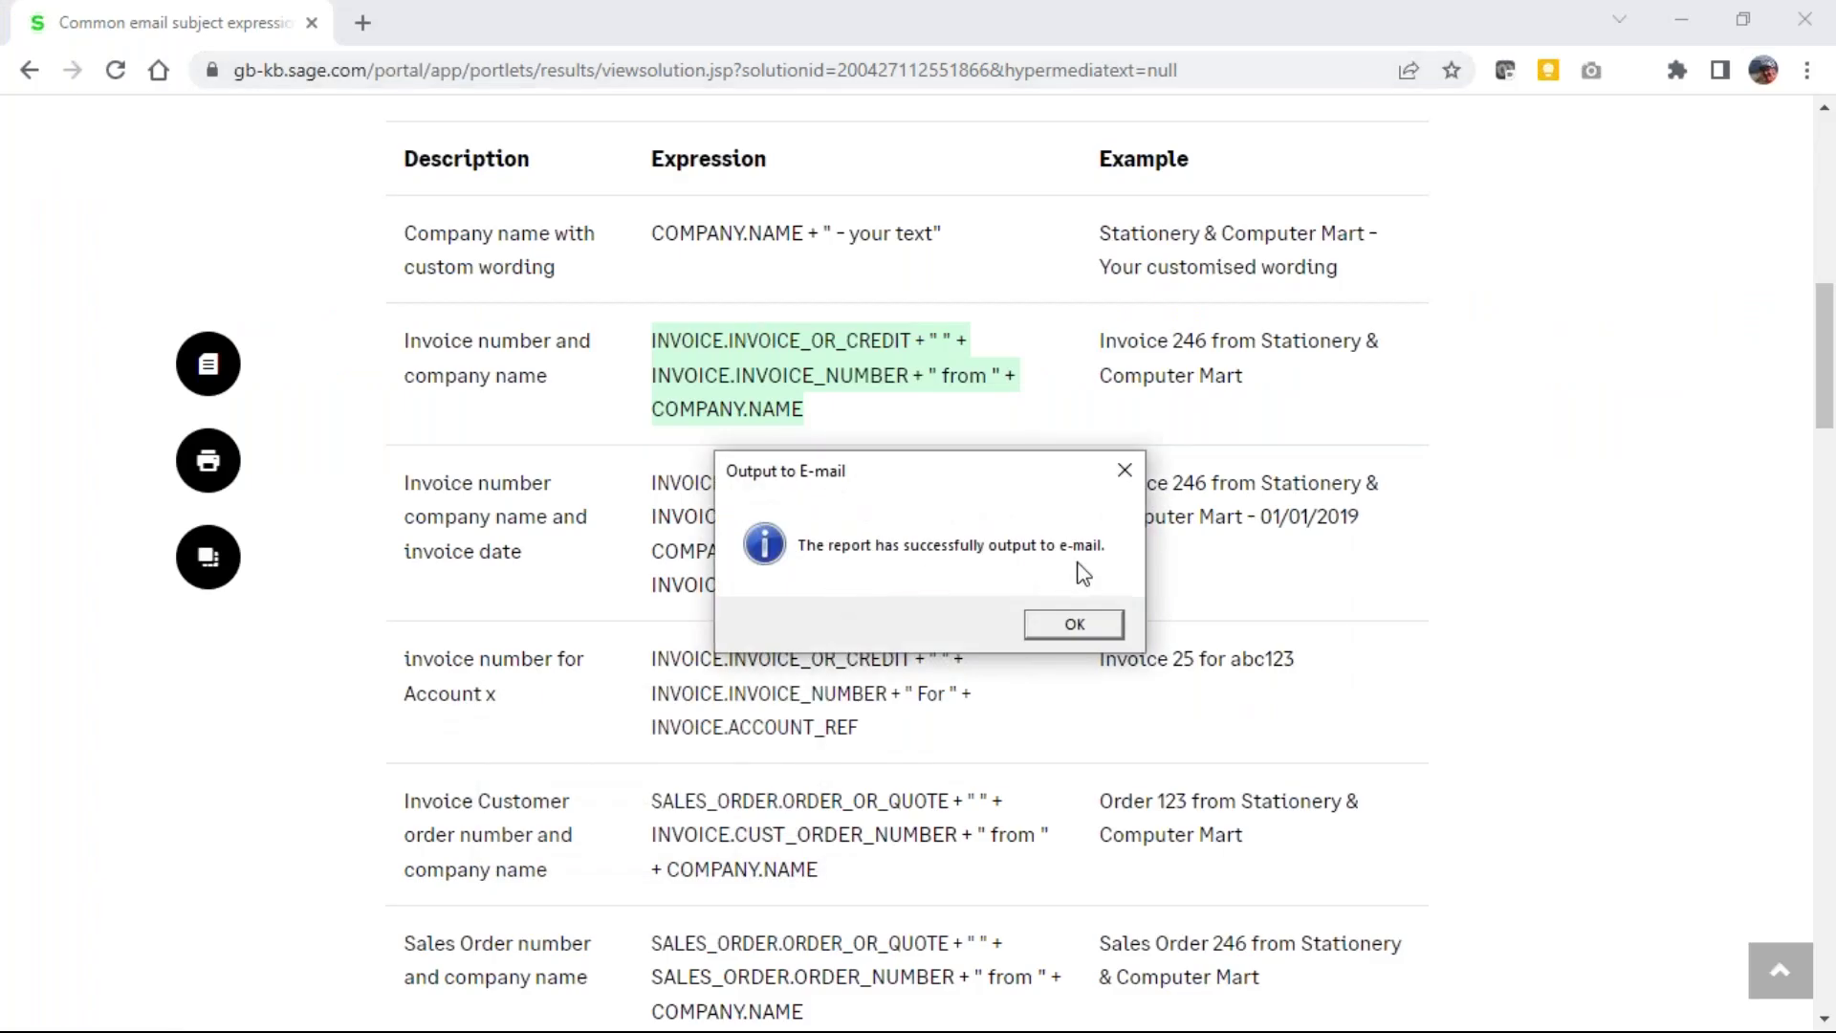
click(1075, 624)
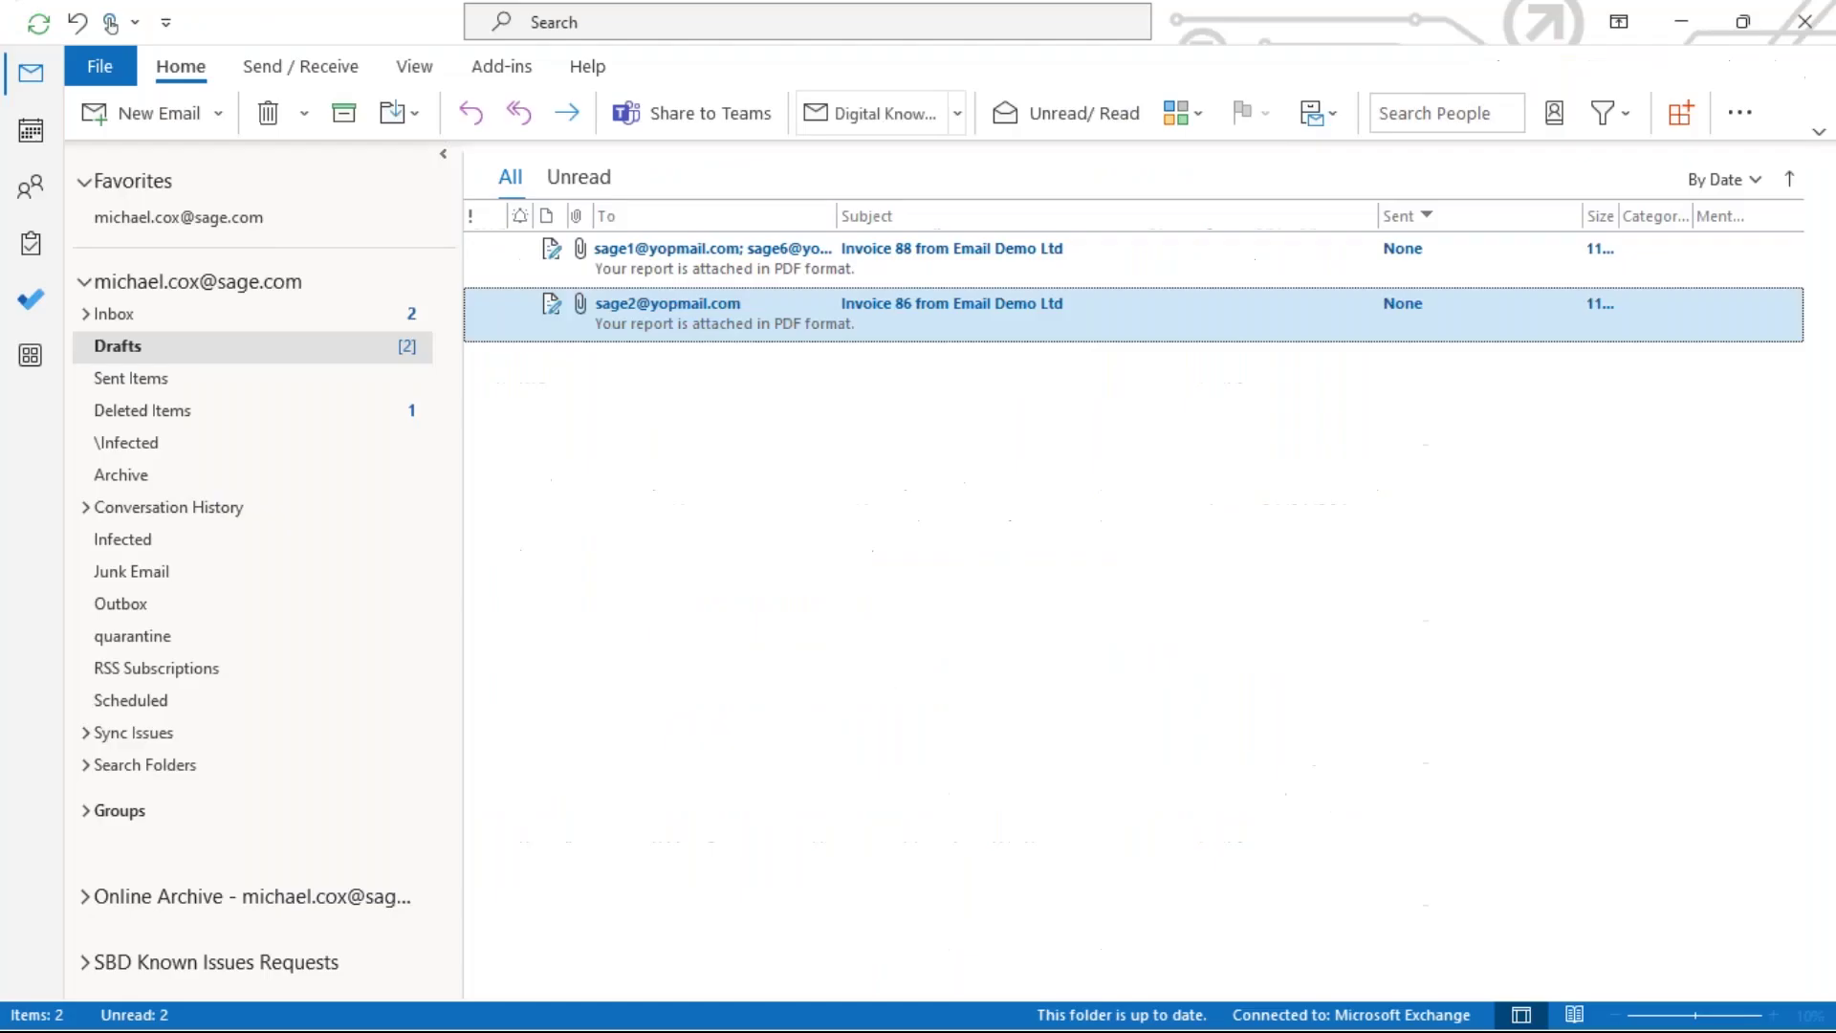
Delete both new invoice drafts from Outlook's Drafts folder
click(937, 275)
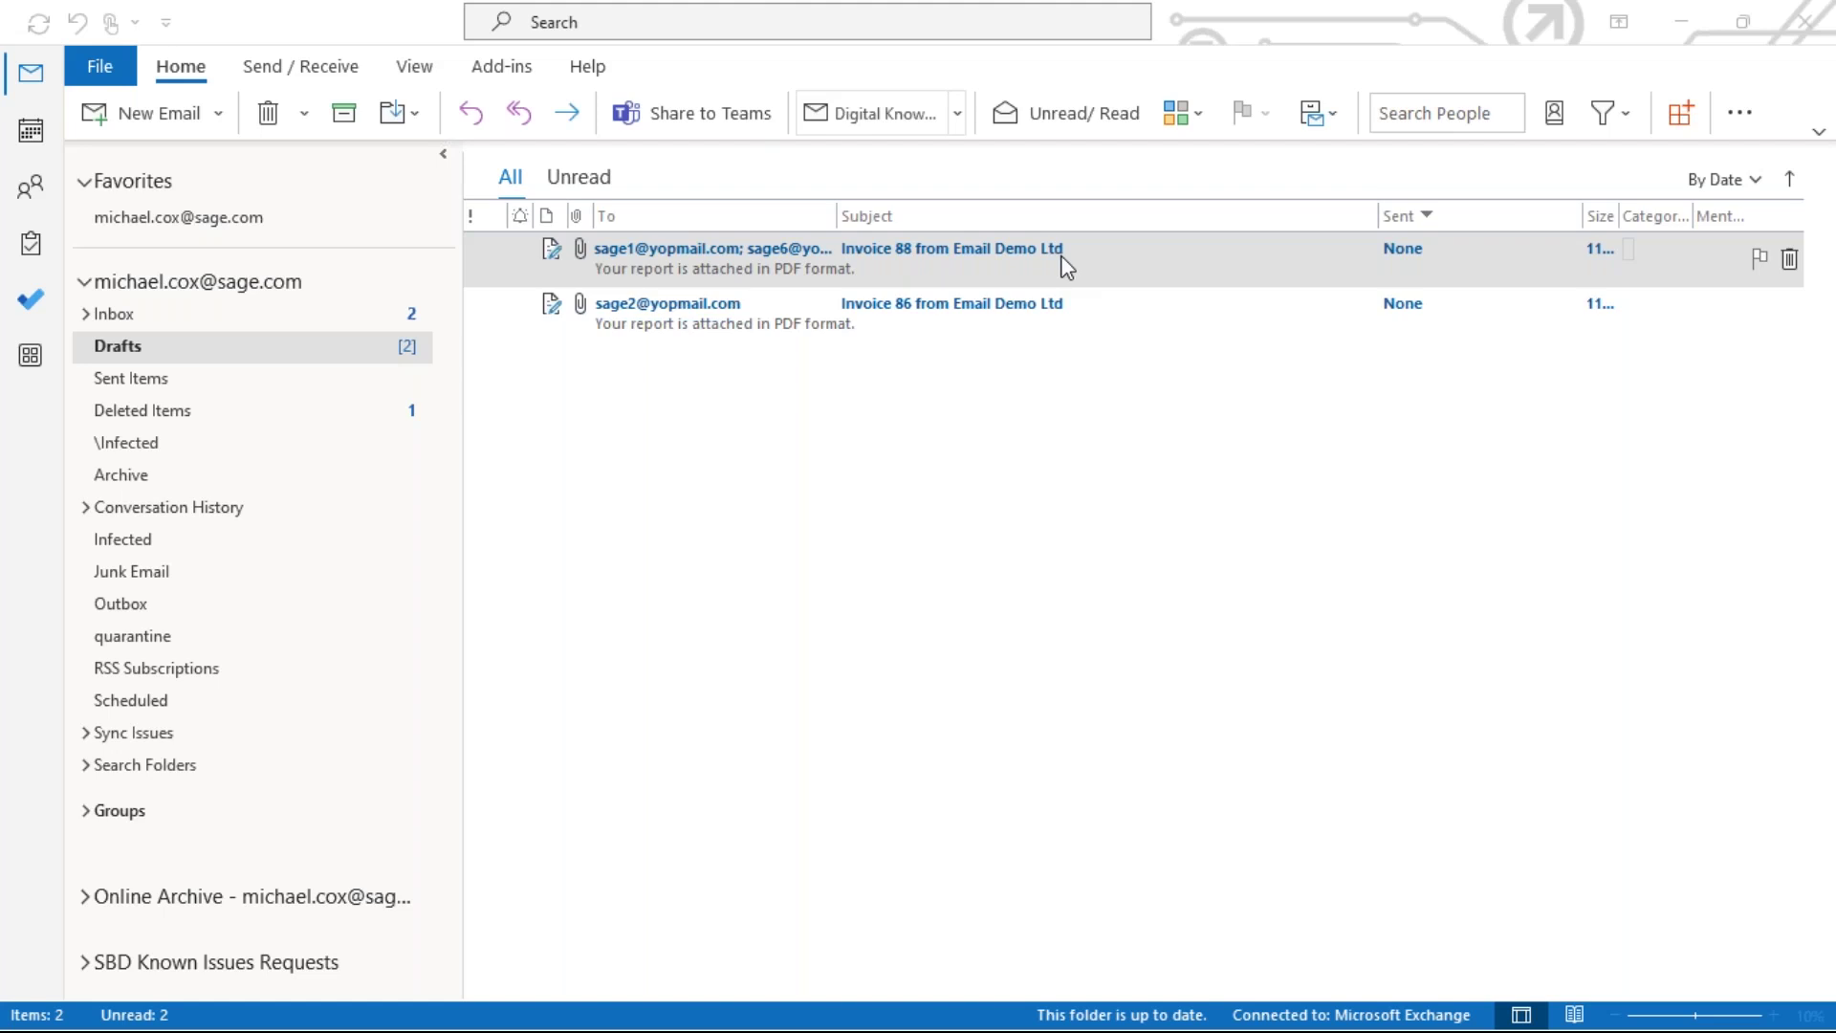
click(1789, 259)
click(1789, 259)
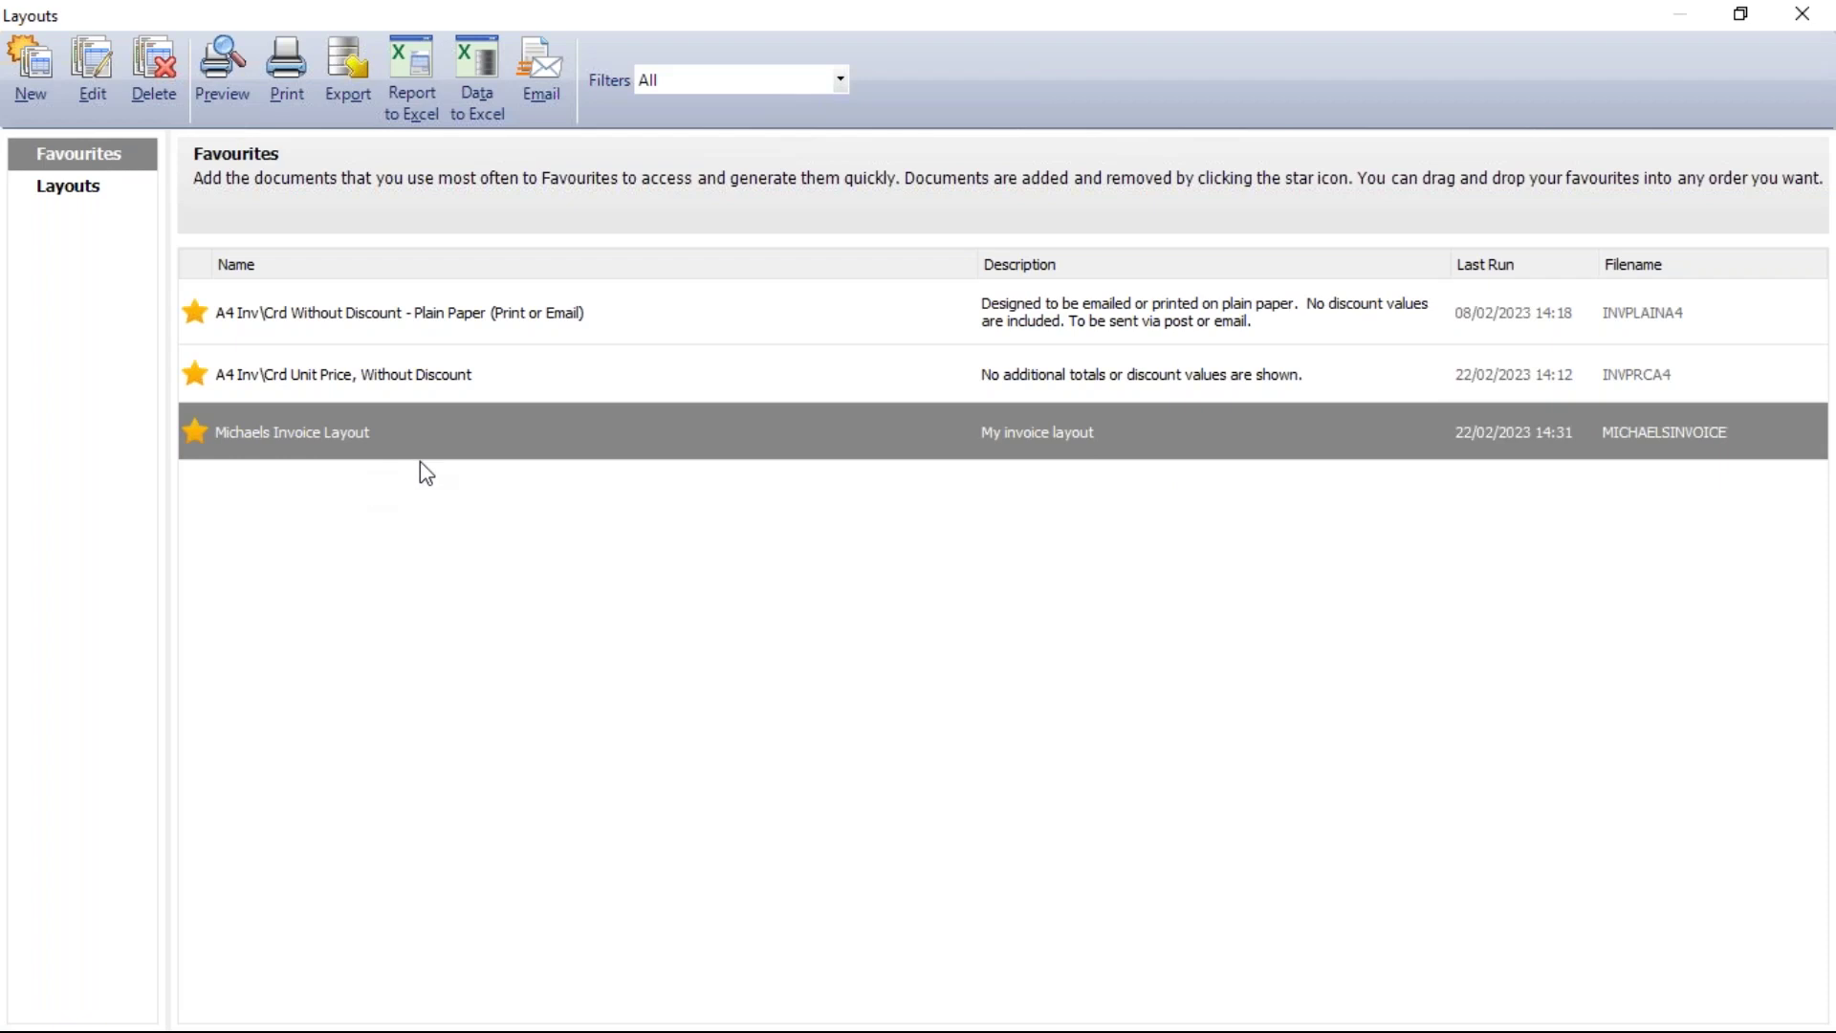
Edit the "My invoice layout" favourite in the report designer and set its email sending option to "Send emails immediately"
mouse_move(448, 430)
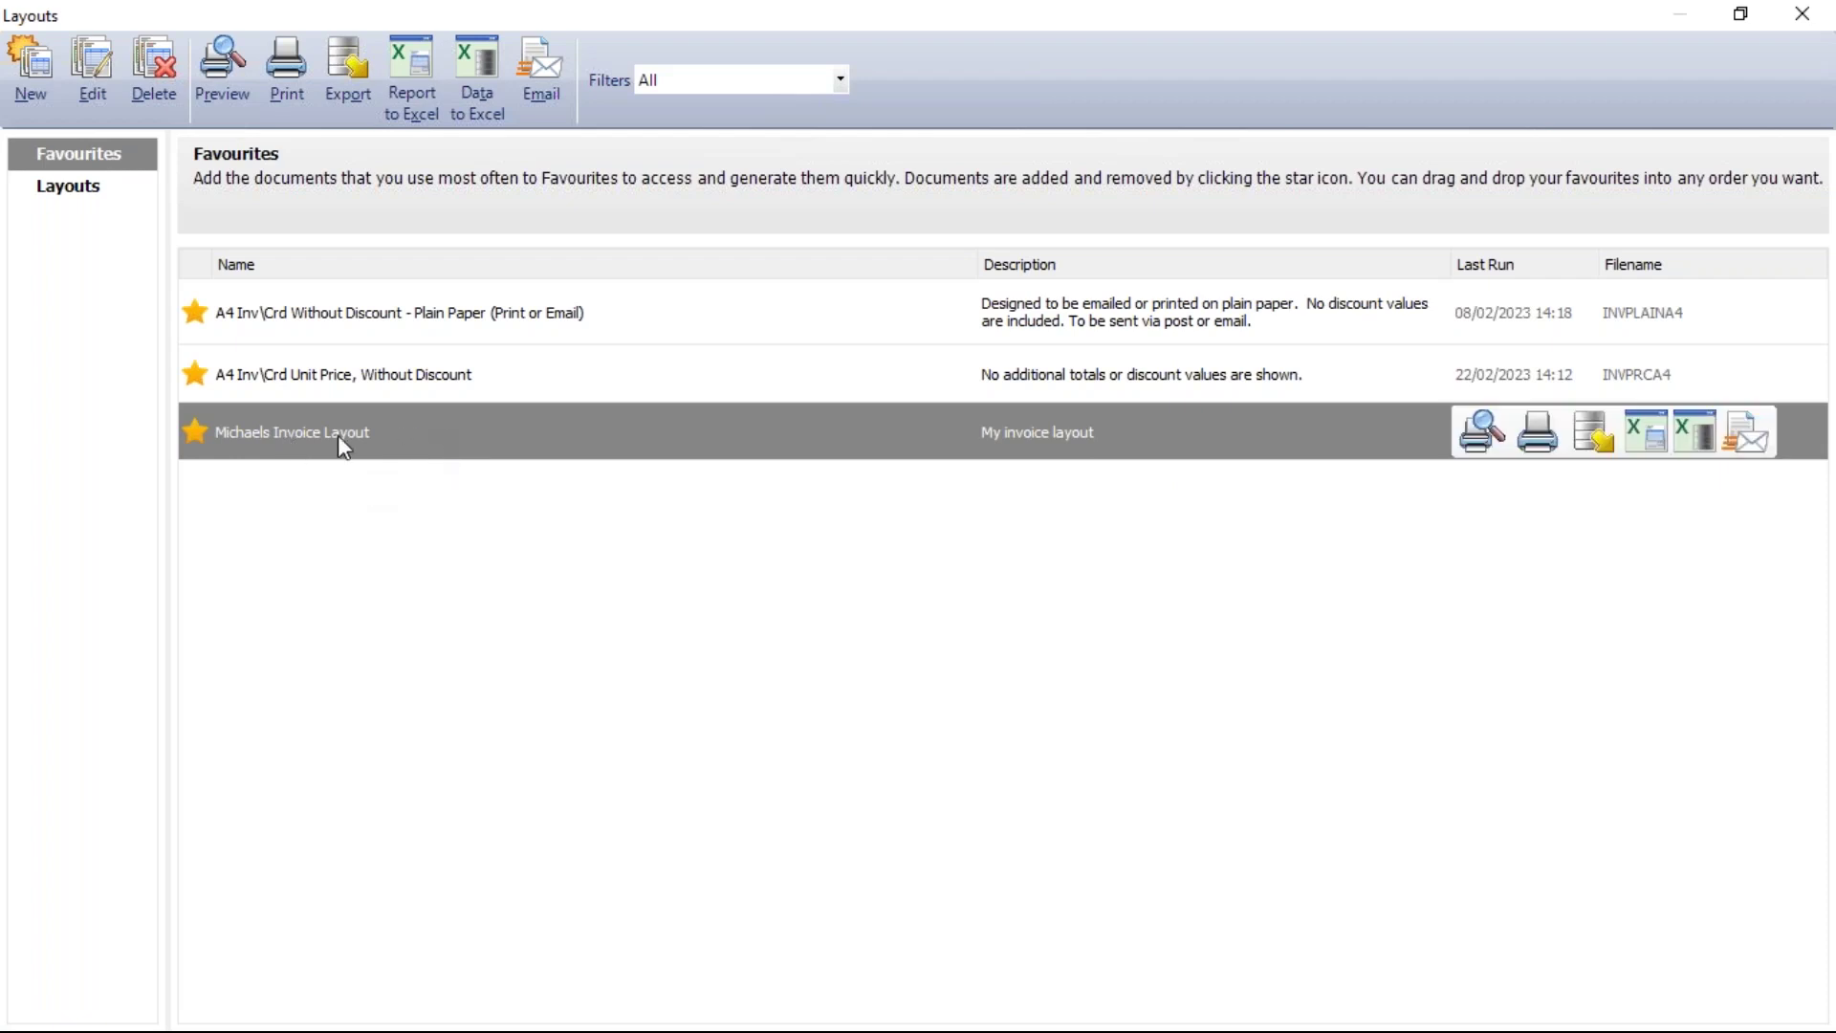
click(92, 71)
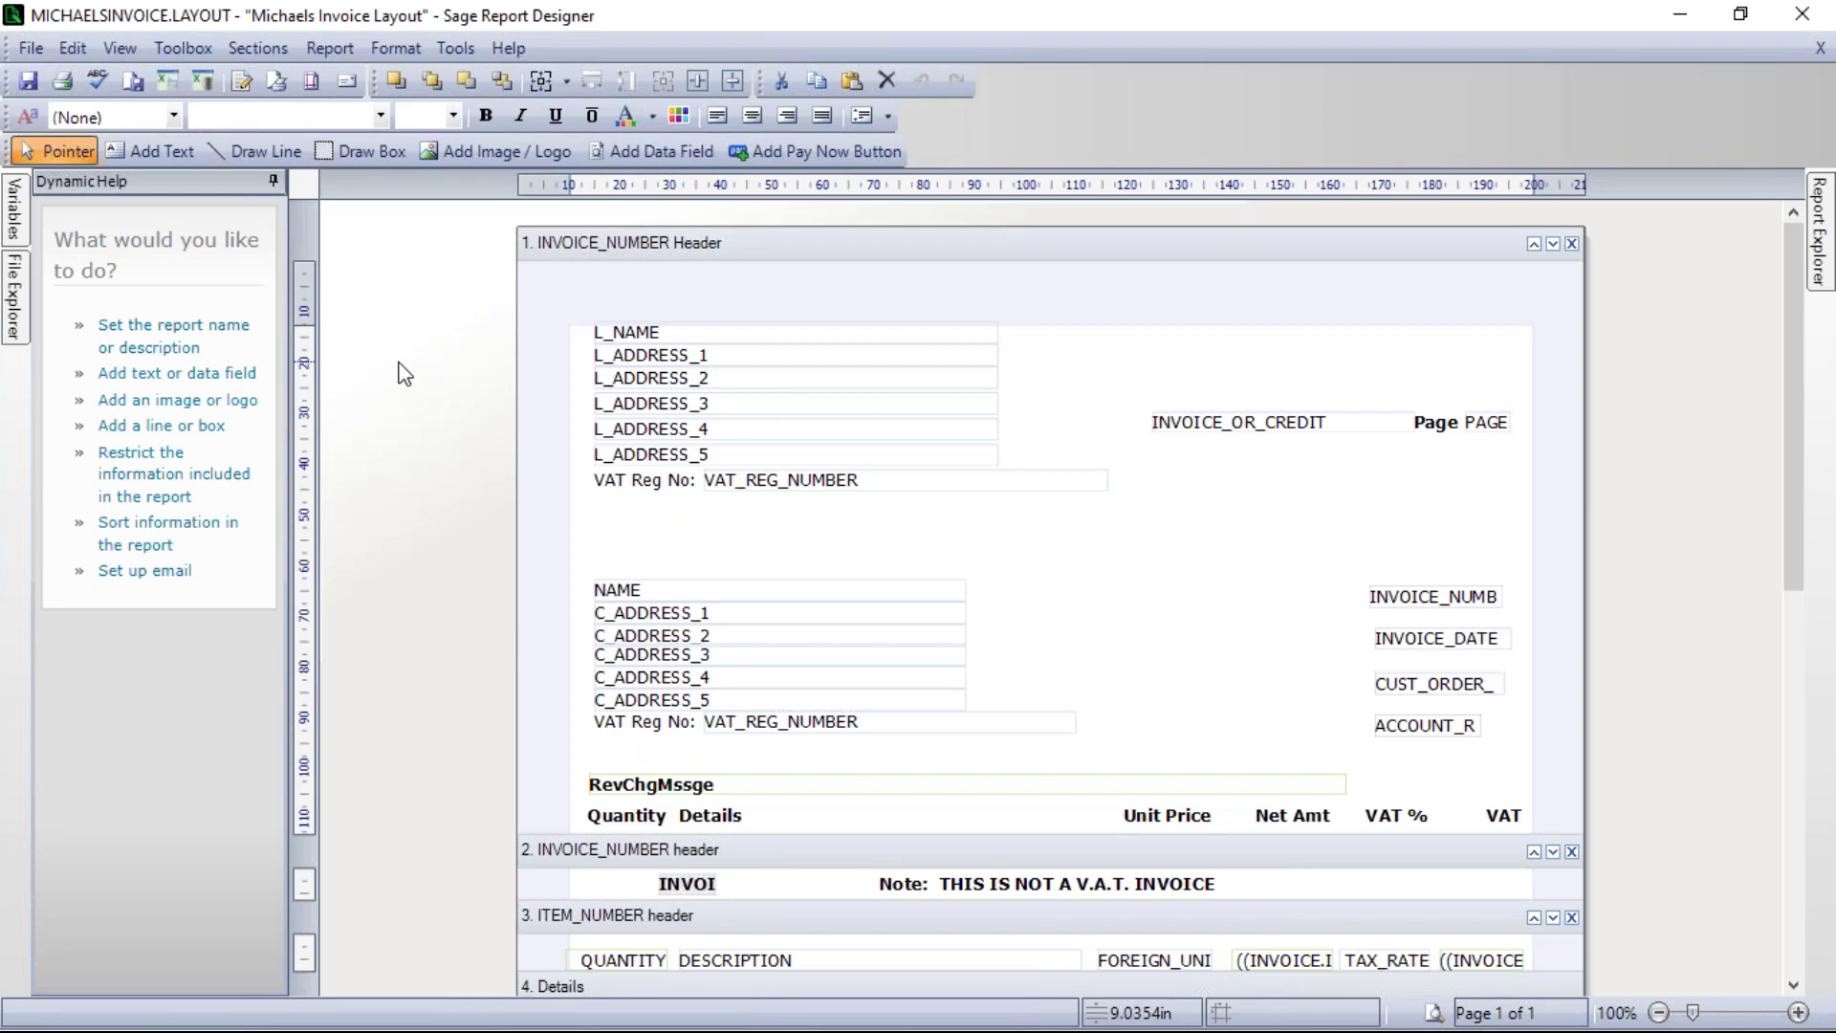
click(327, 46)
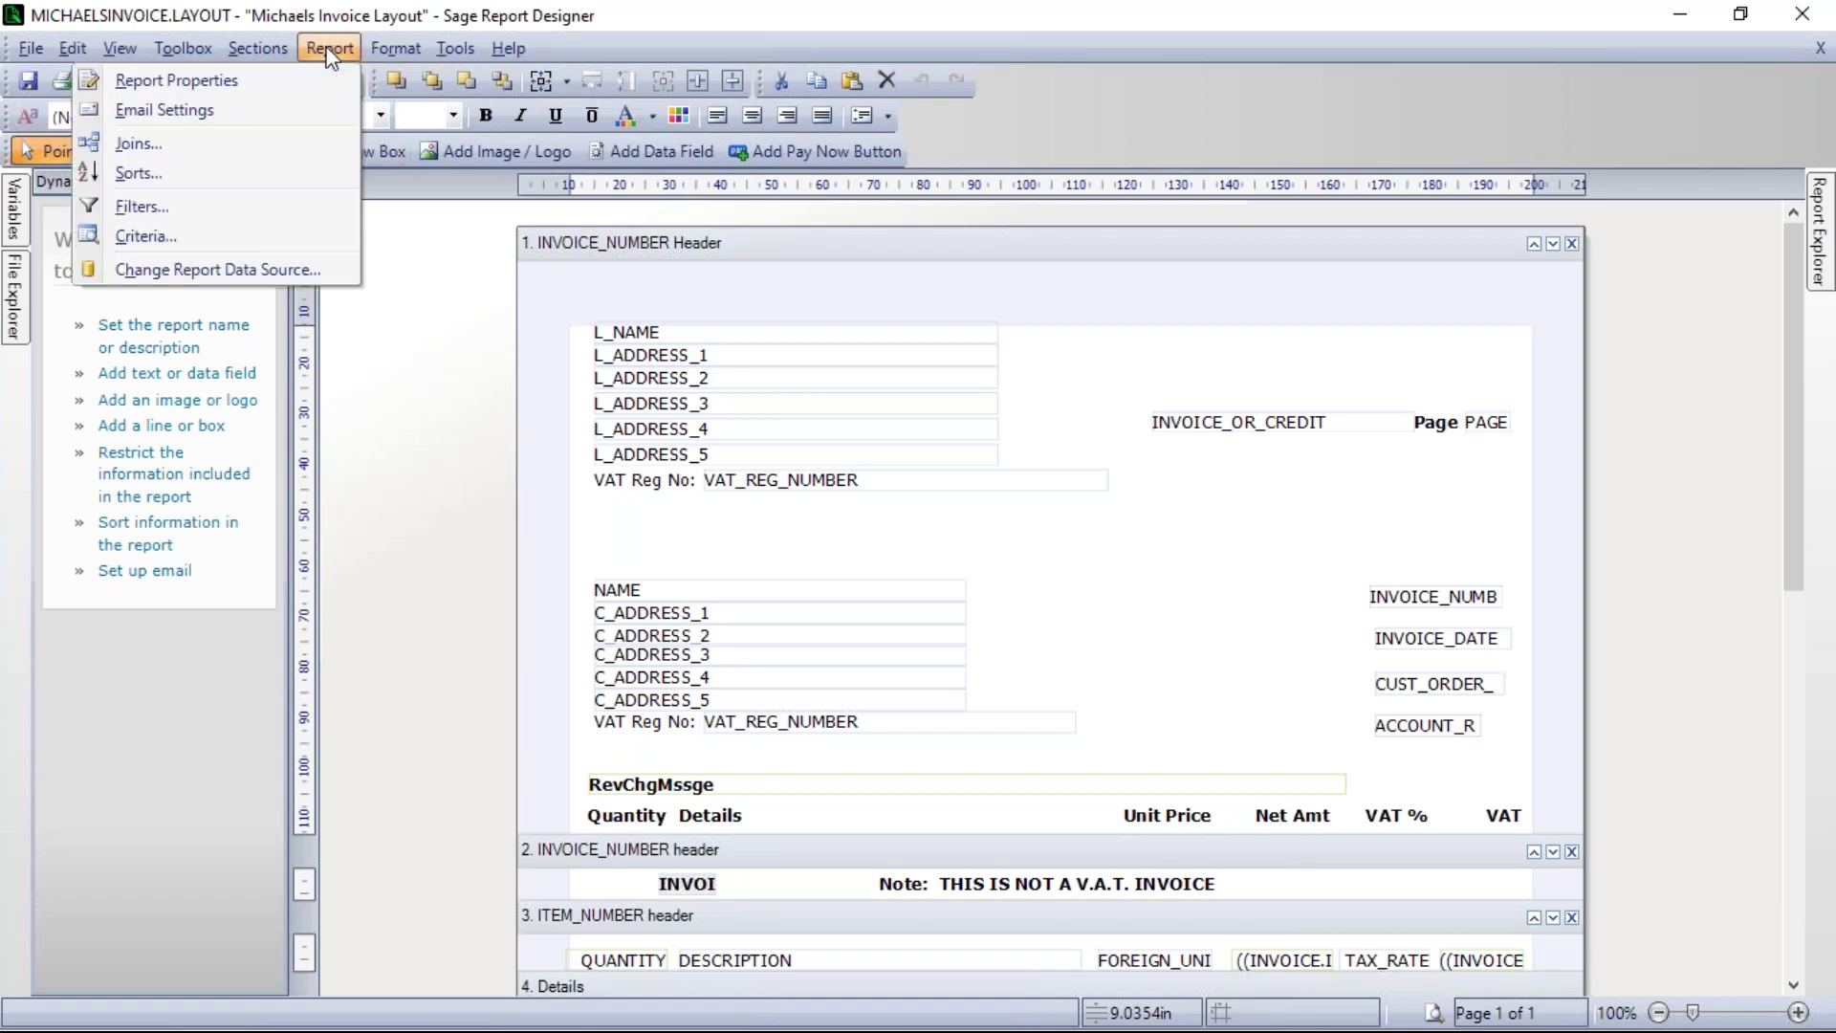
click(169, 110)
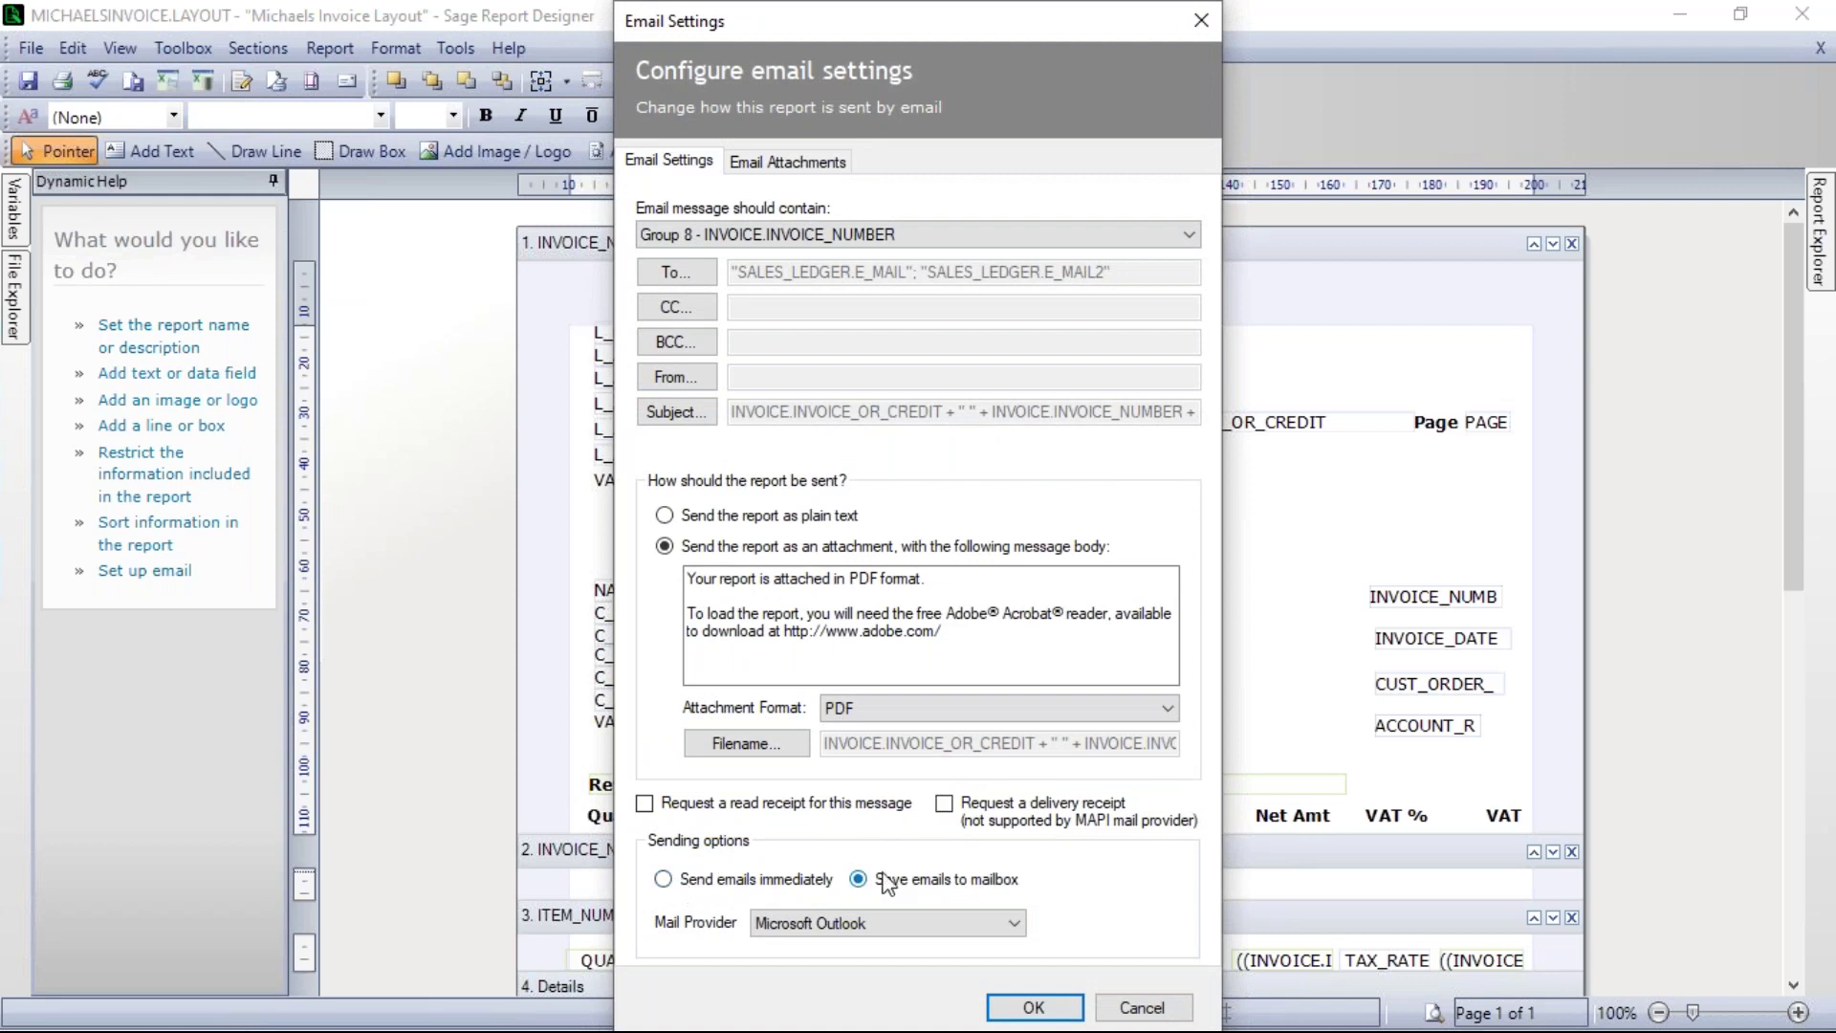
click(662, 878)
click(1039, 1008)
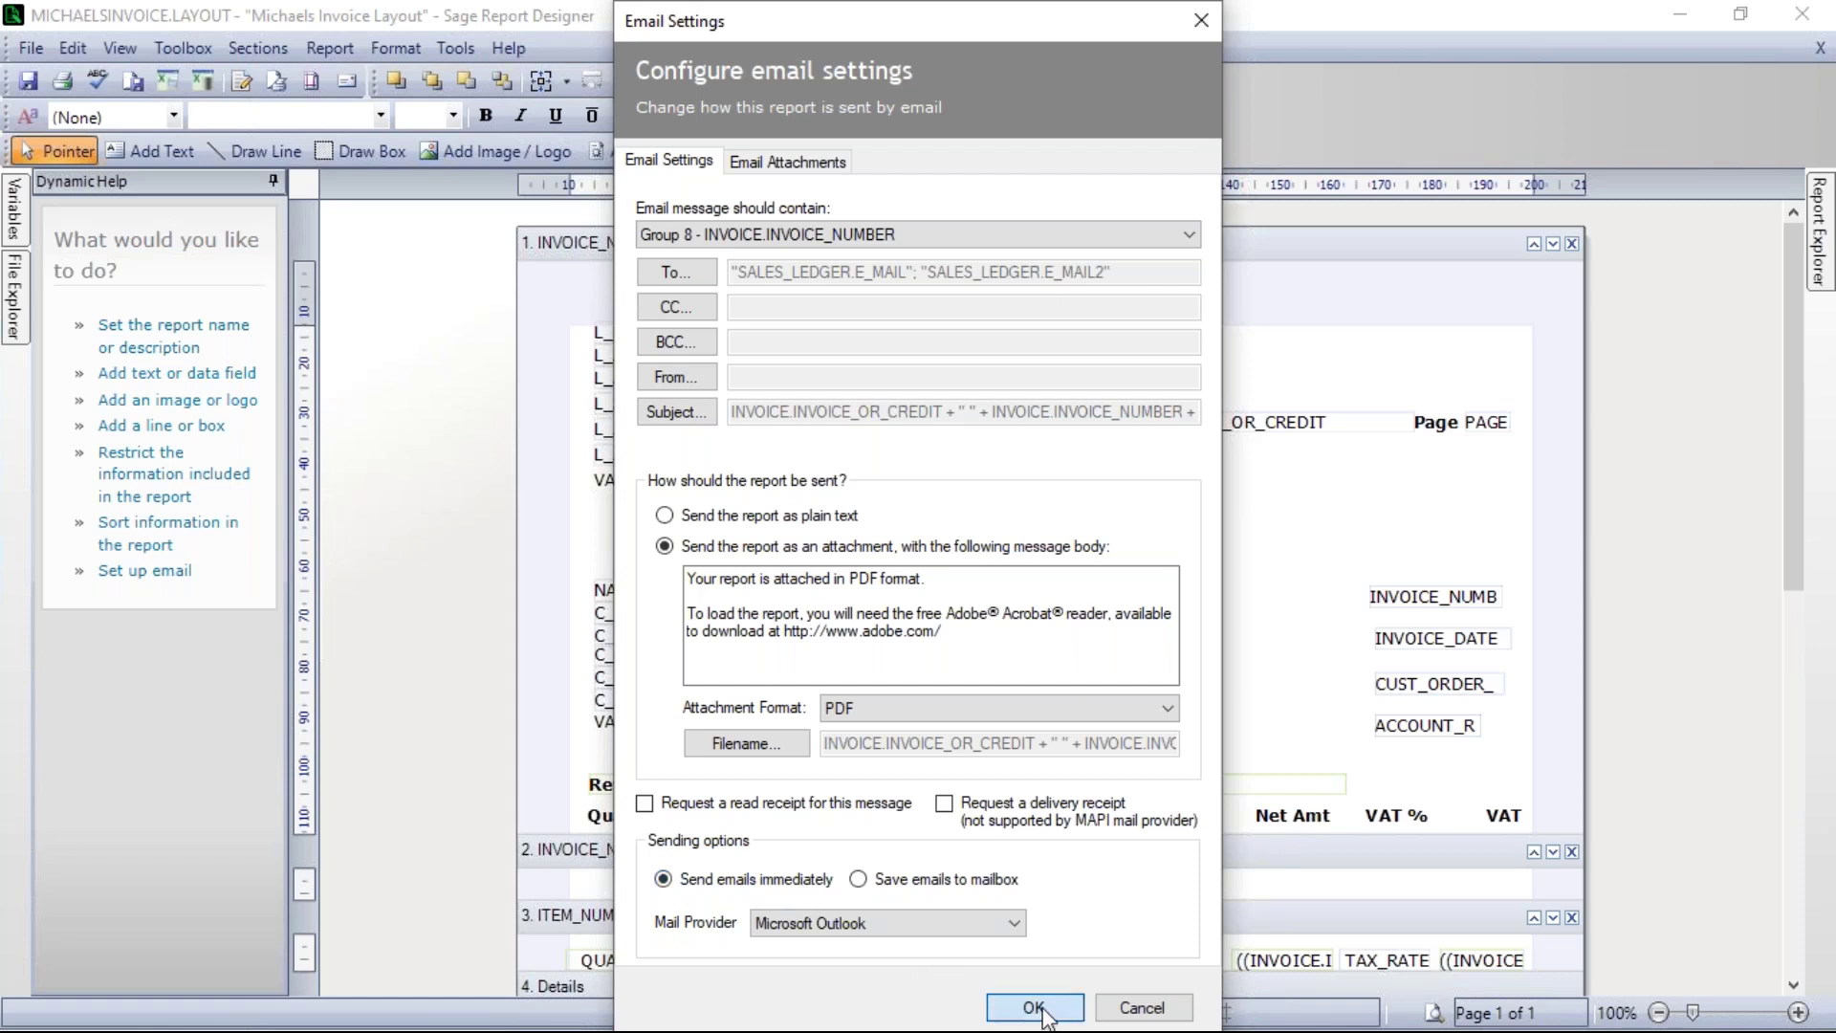
Save the layout with its immediate sending option and close the report designer
click(39, 46)
click(42, 204)
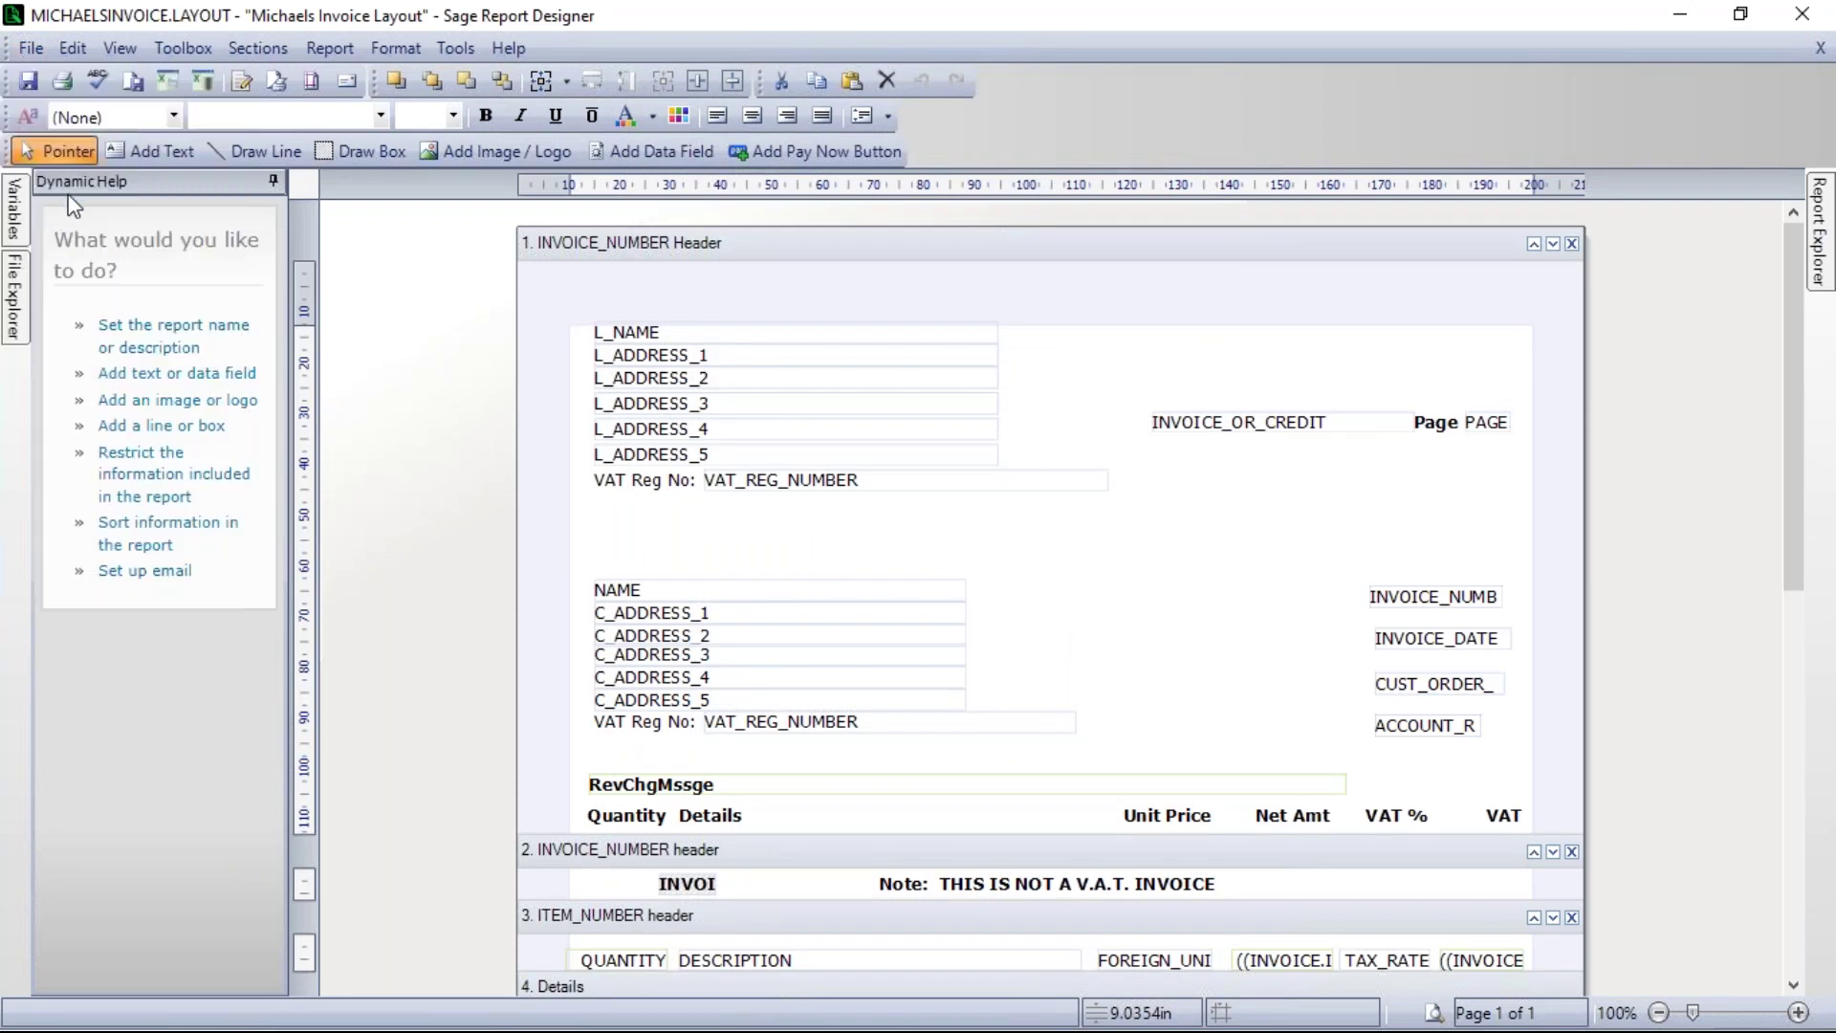
click(1801, 14)
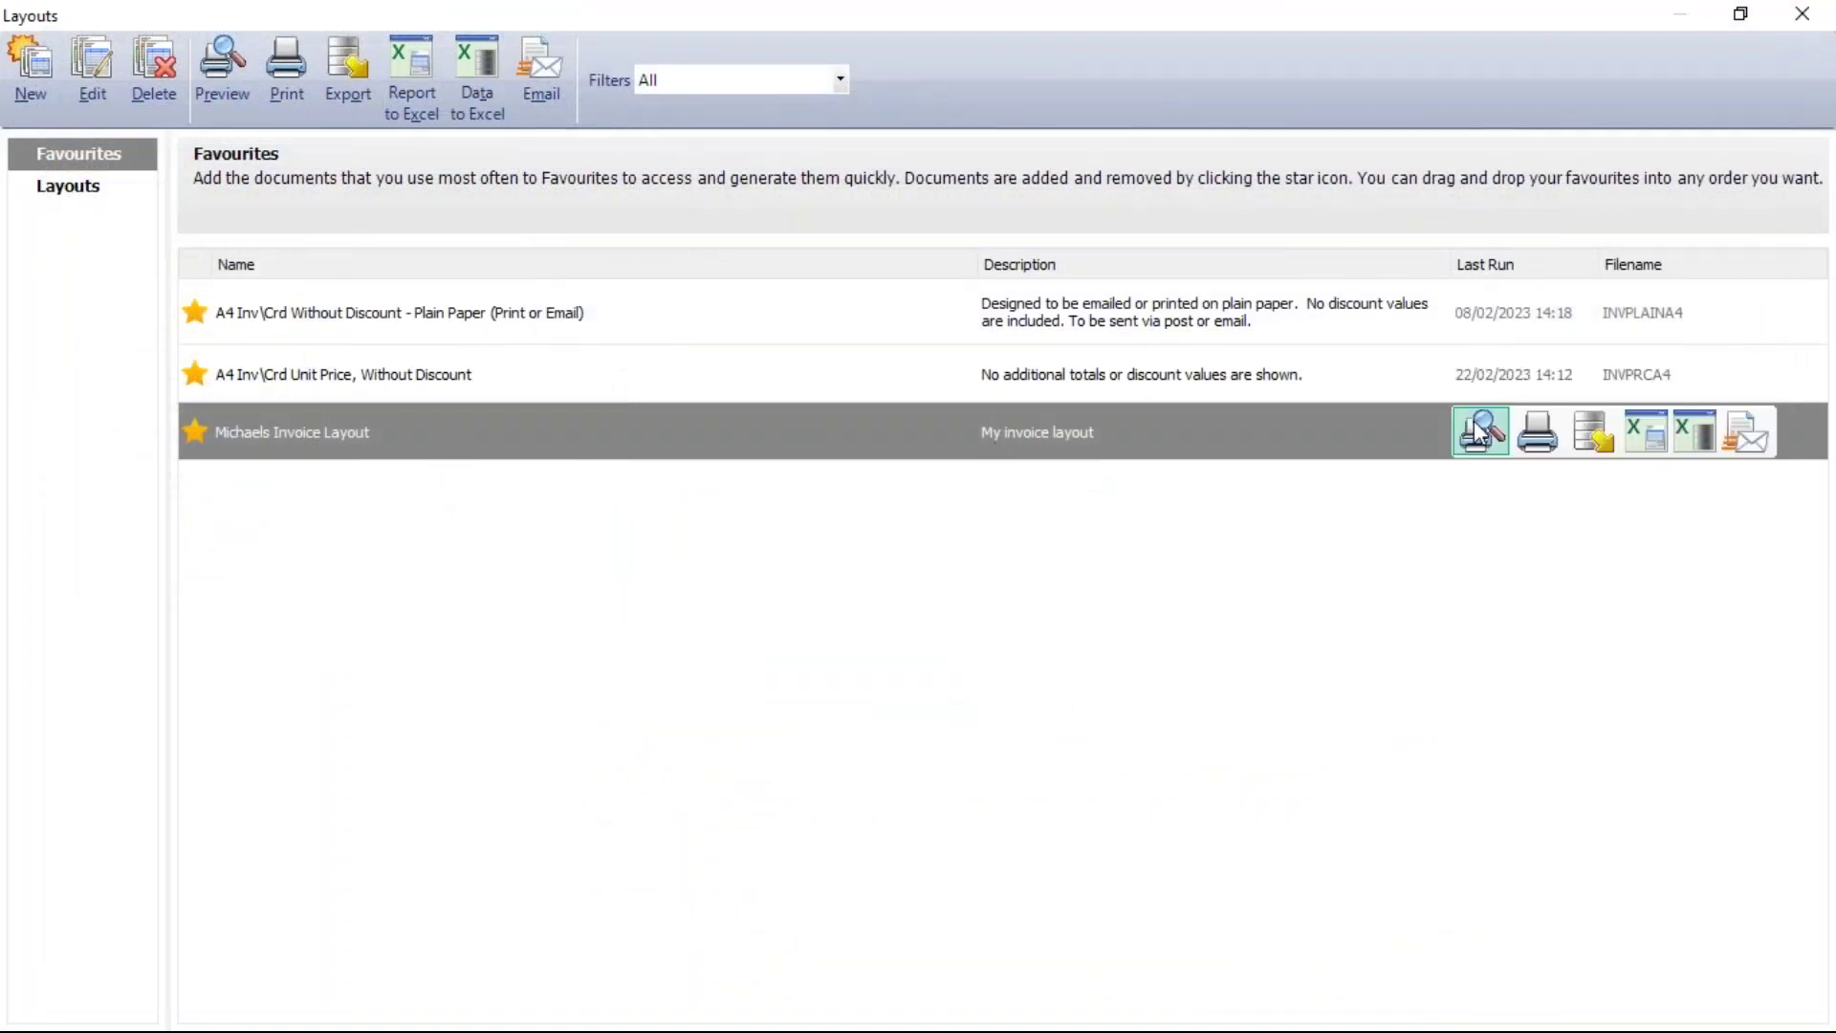
Email the selected invoices directly with the "My invoice layout" favourite, then open Outlook's Sent Items folder
click(1747, 436)
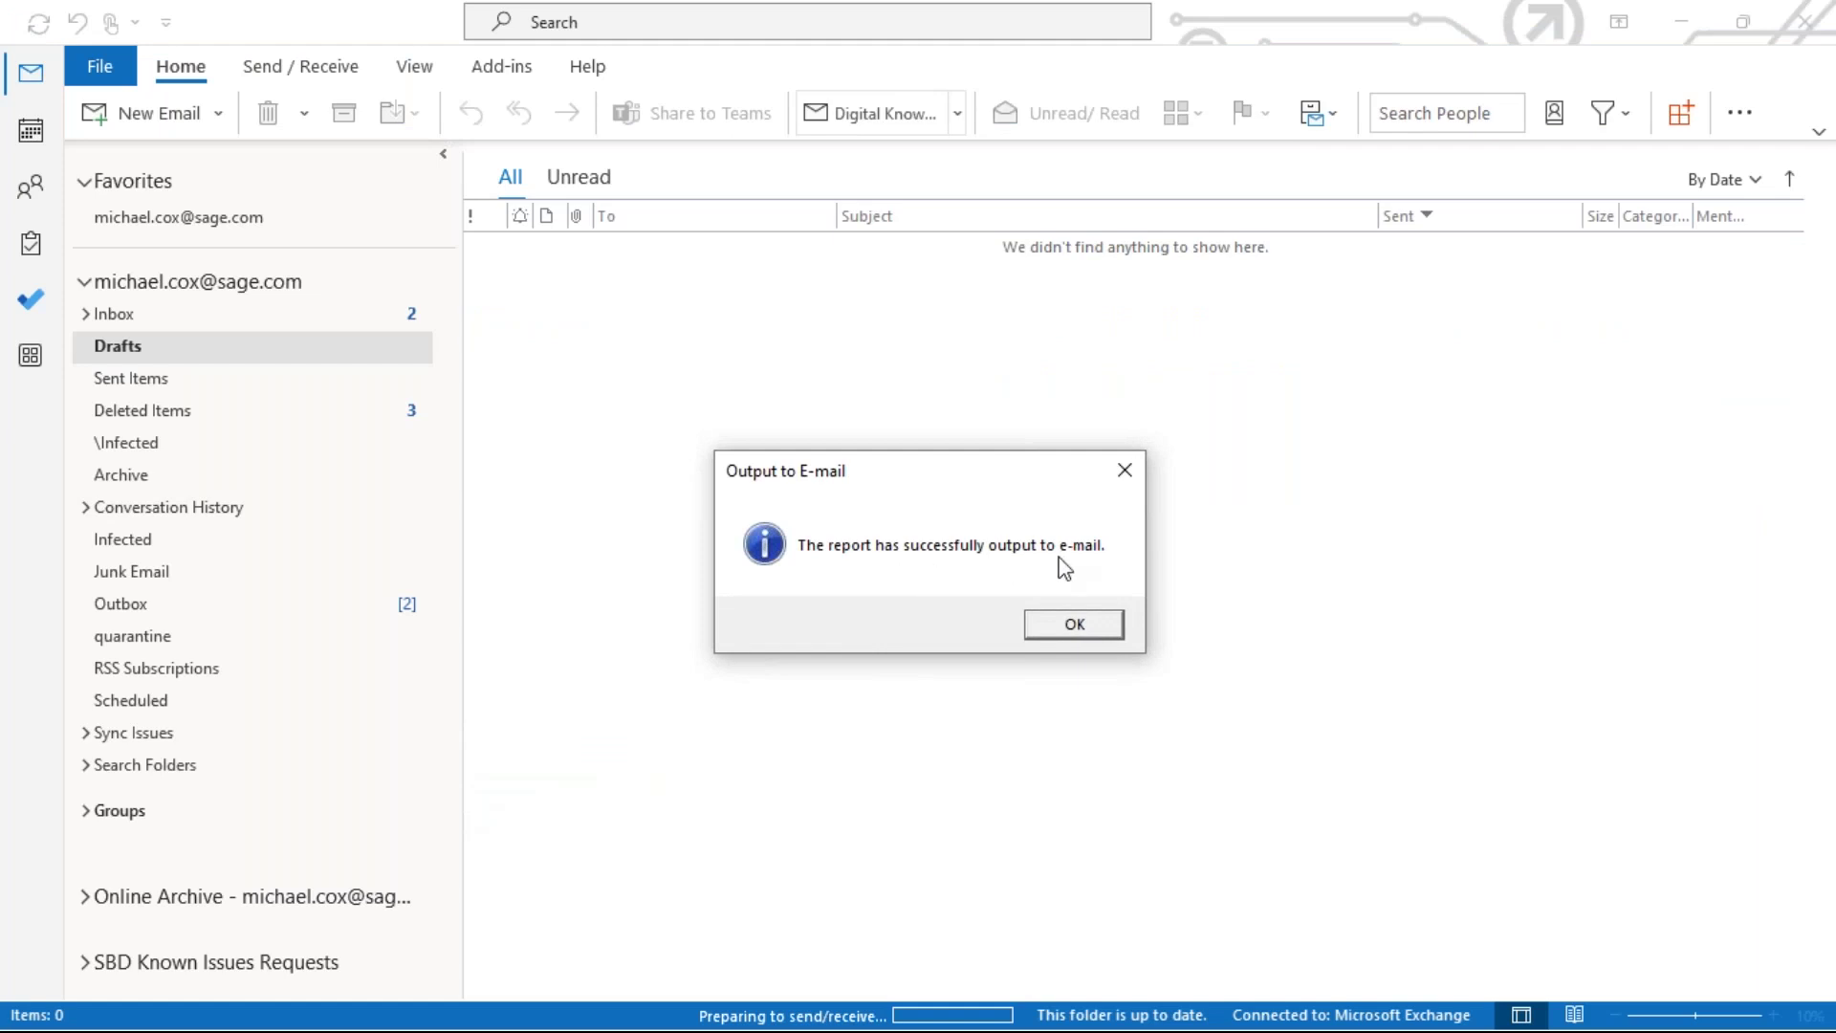
click(1077, 627)
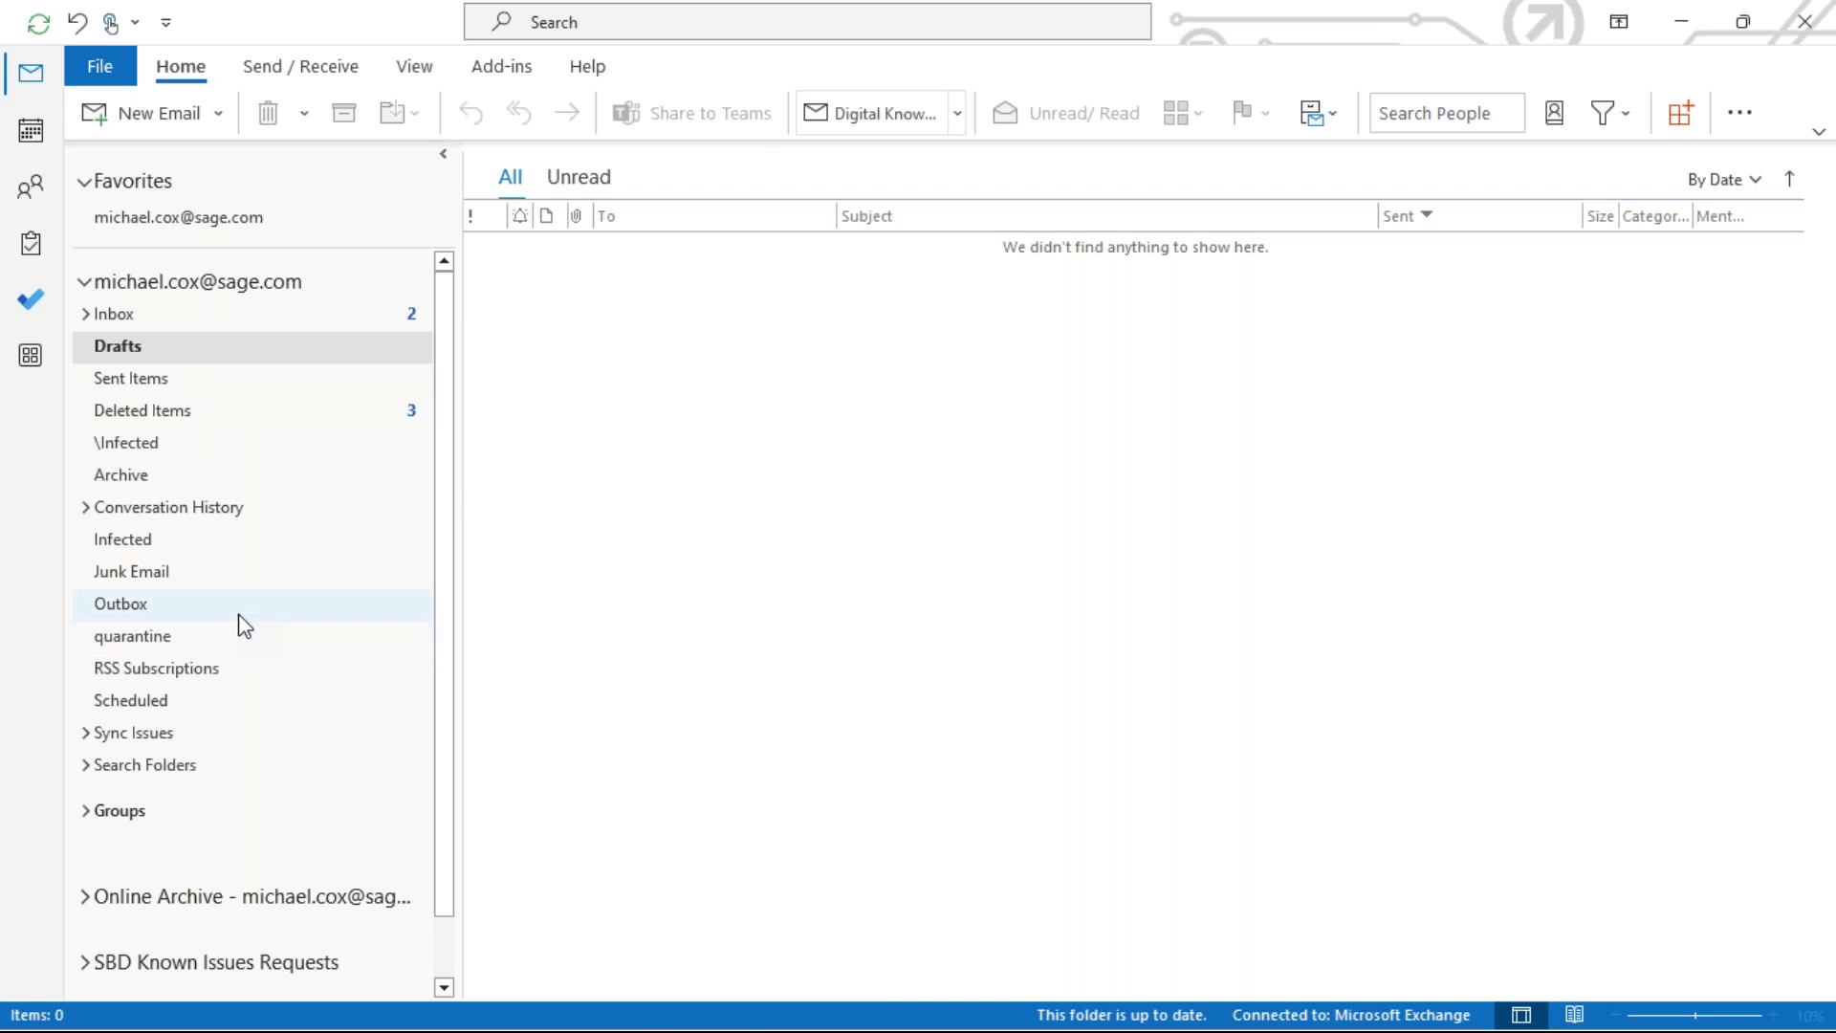
click(130, 380)
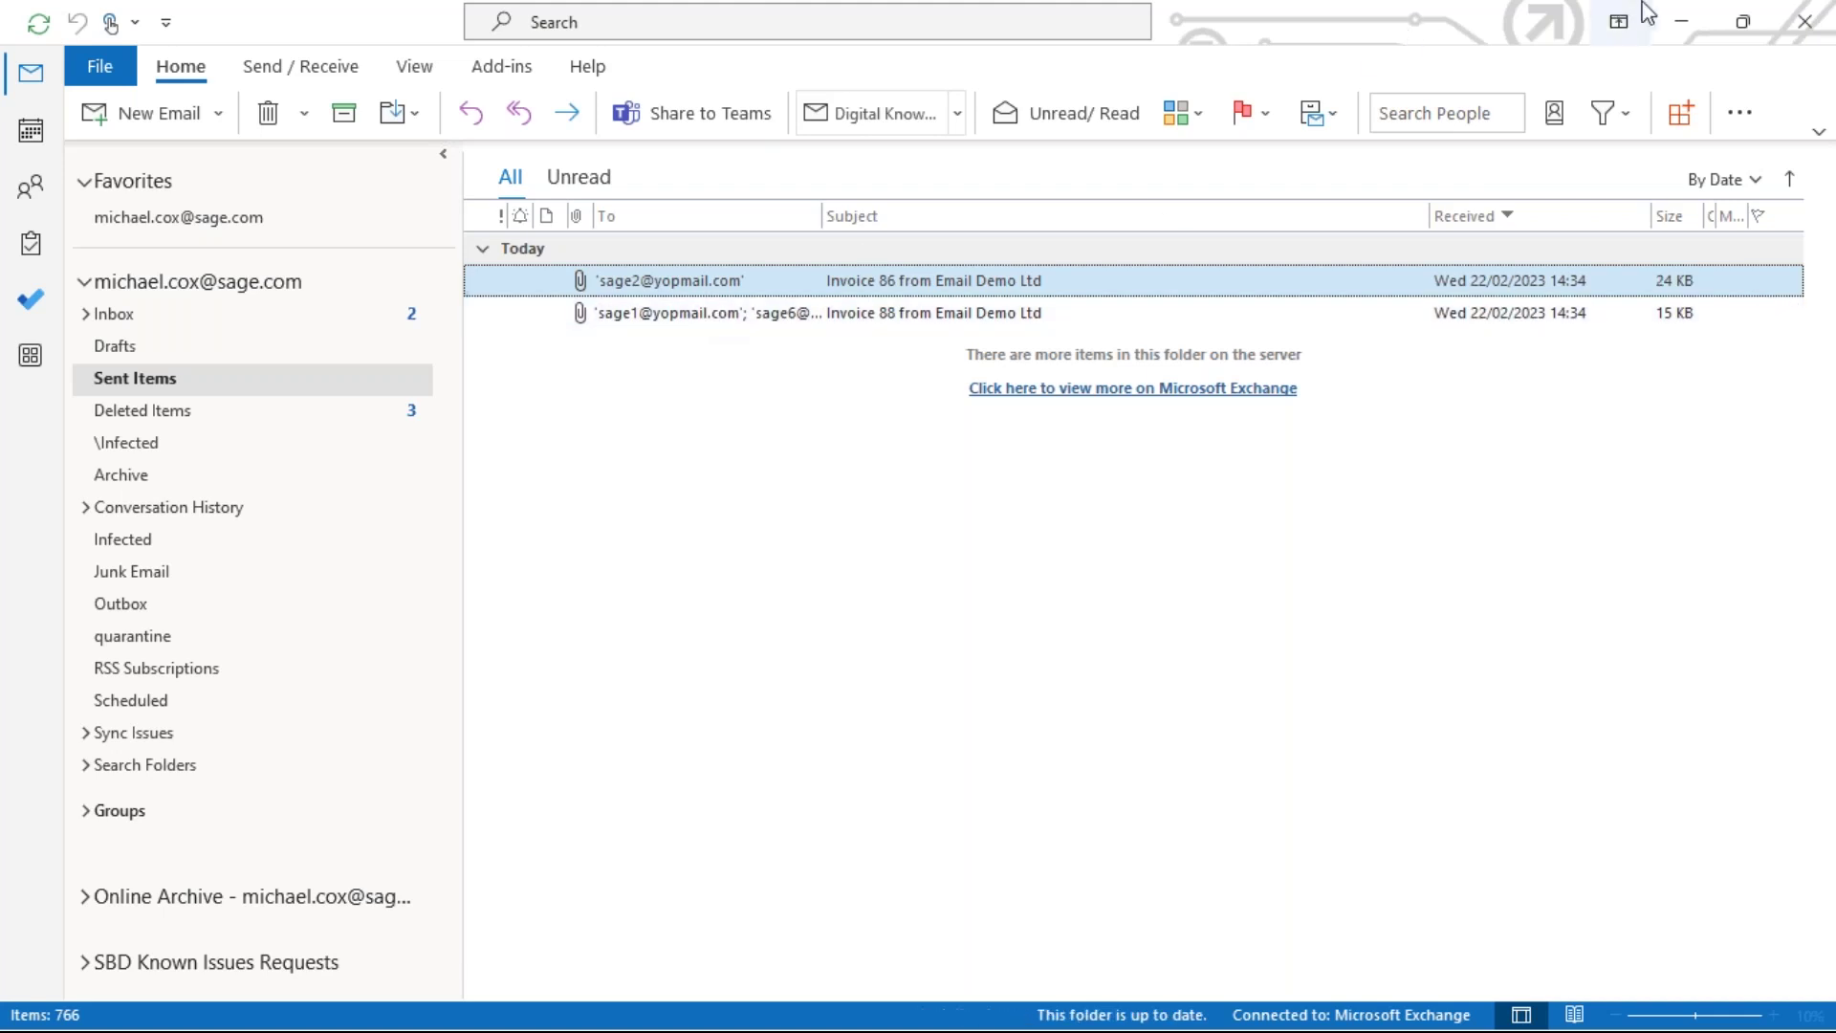
Return from Outlook to Sage 50 and close the Layouts window to get back to the invoice list
click(1681, 26)
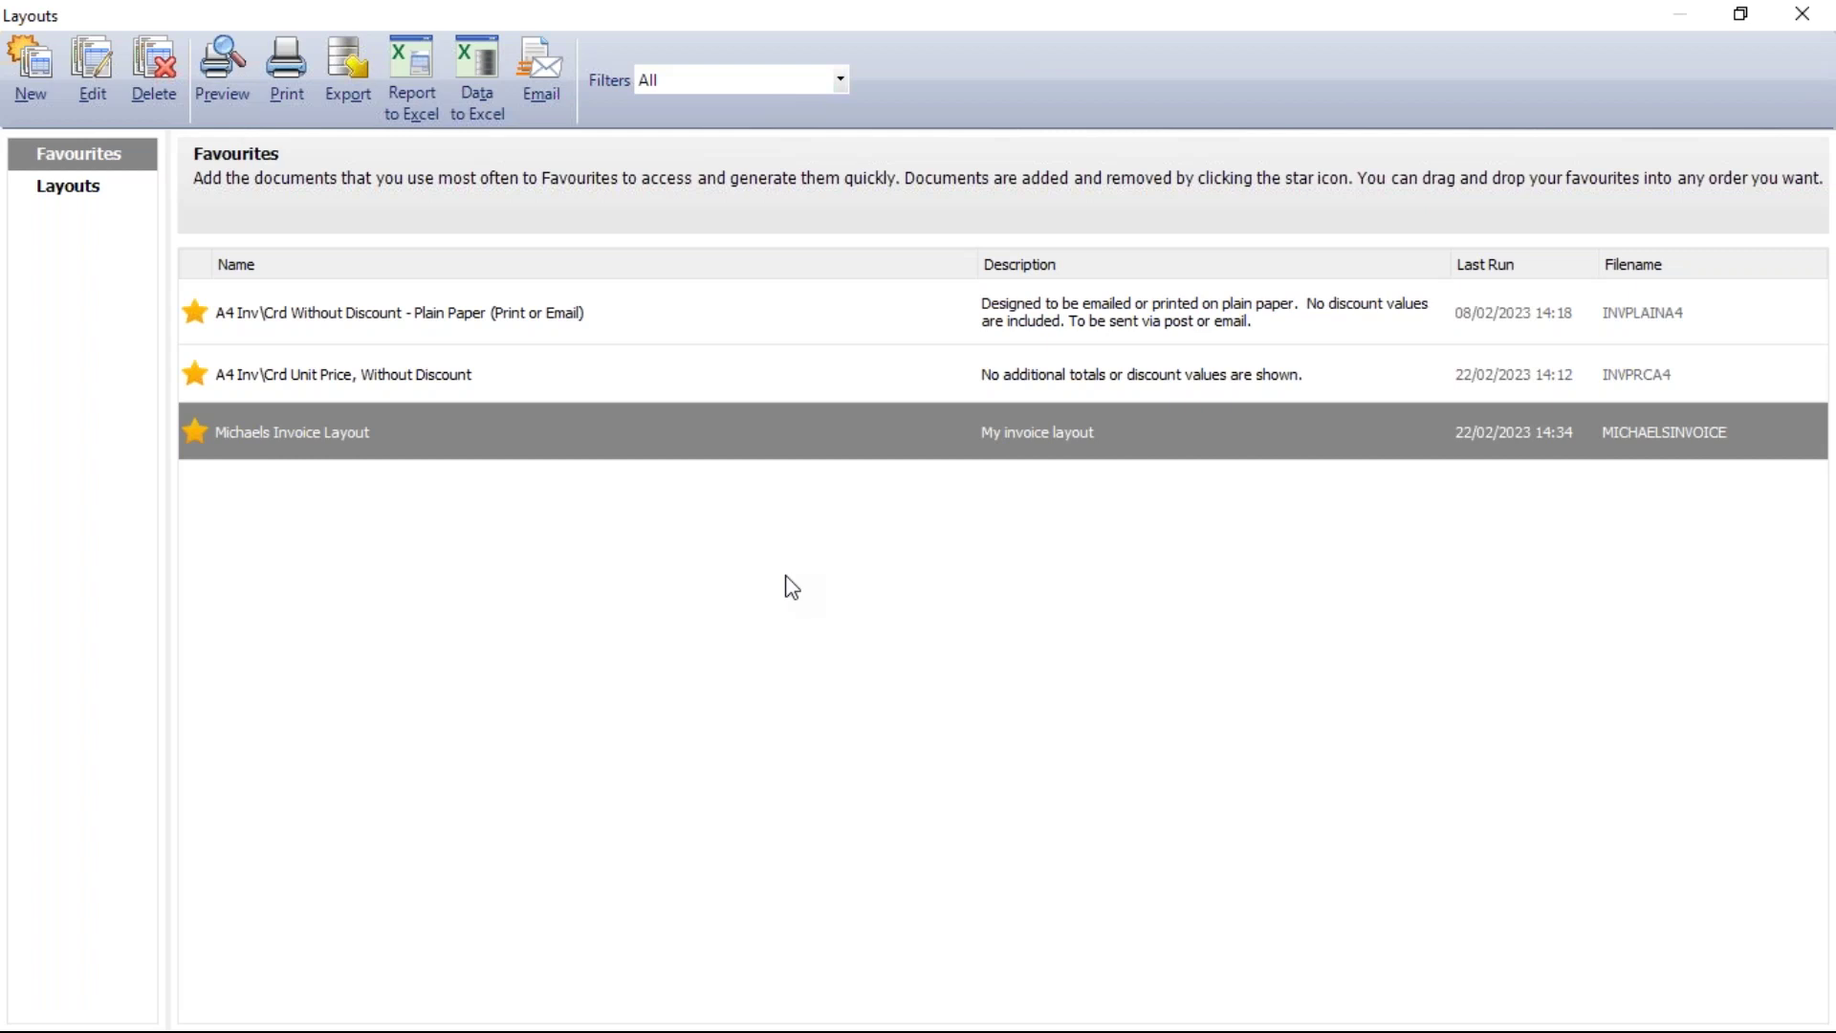
mouse_move(296, 442)
click(1801, 13)
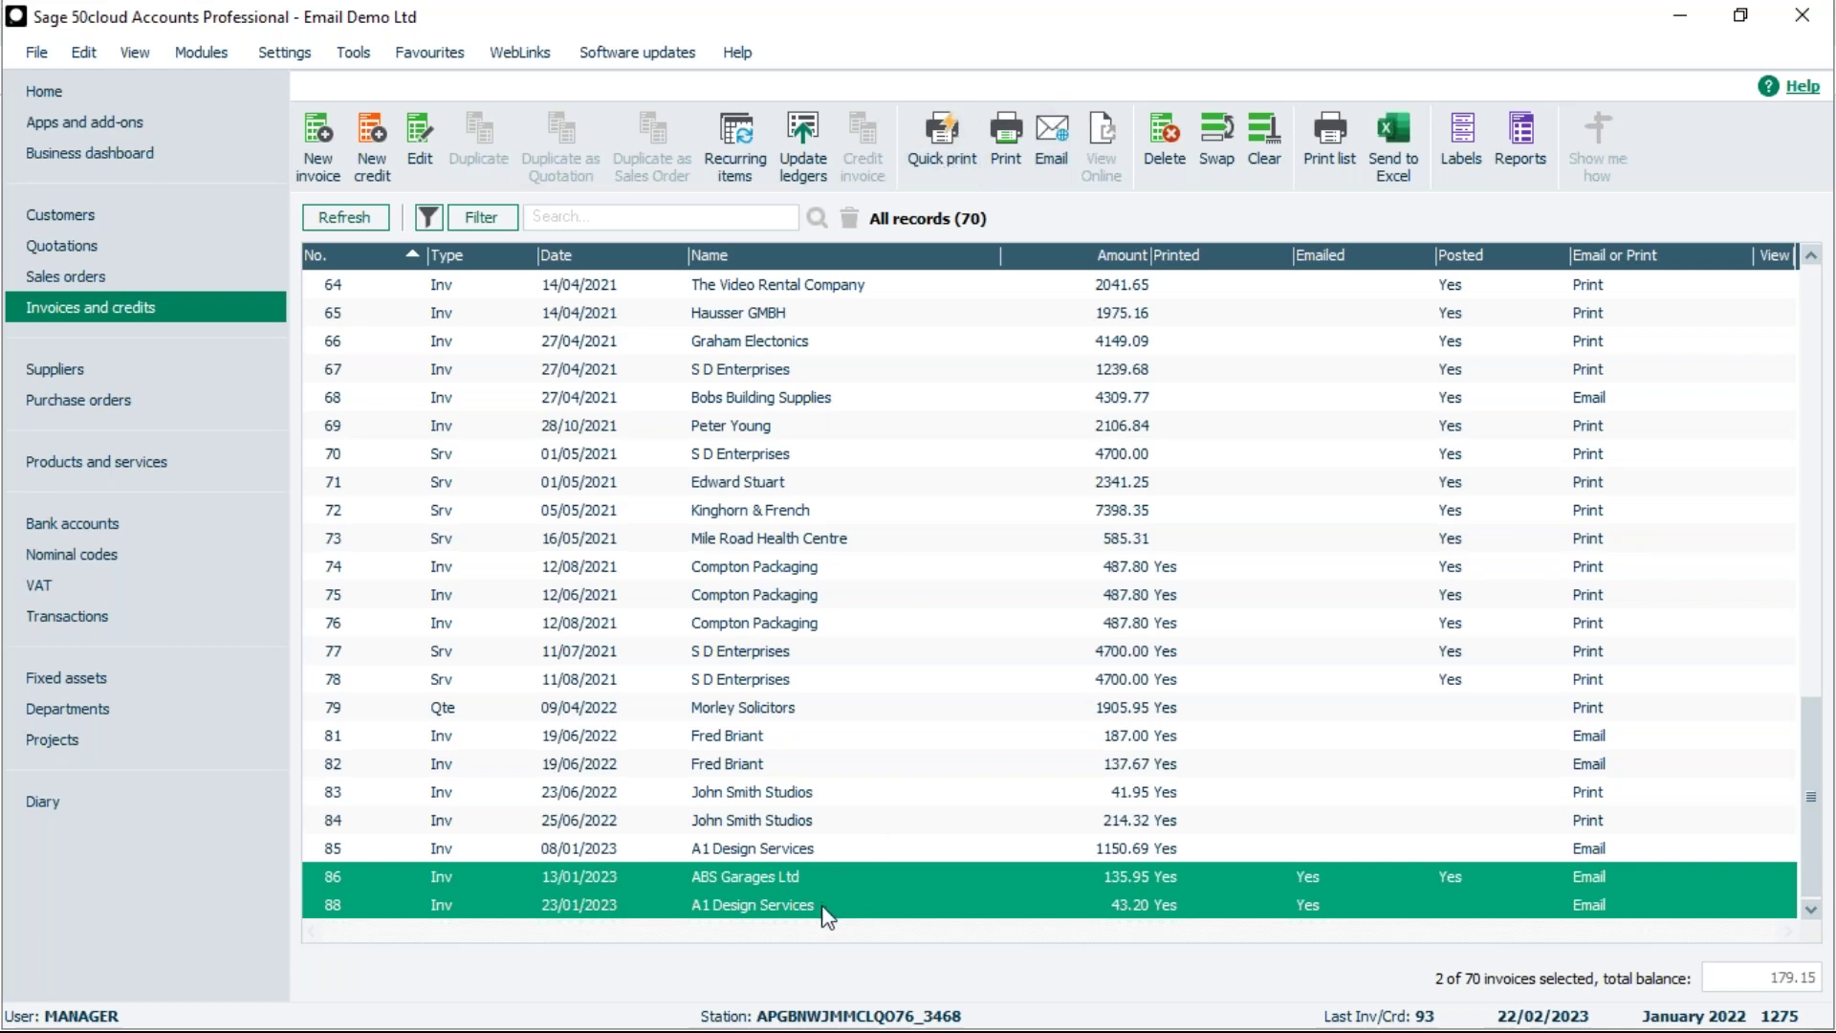
Deselect invoice 86 and email only invoice 88 directly with the default email layout, returning to the invoice list
ctrl+click(807, 879)
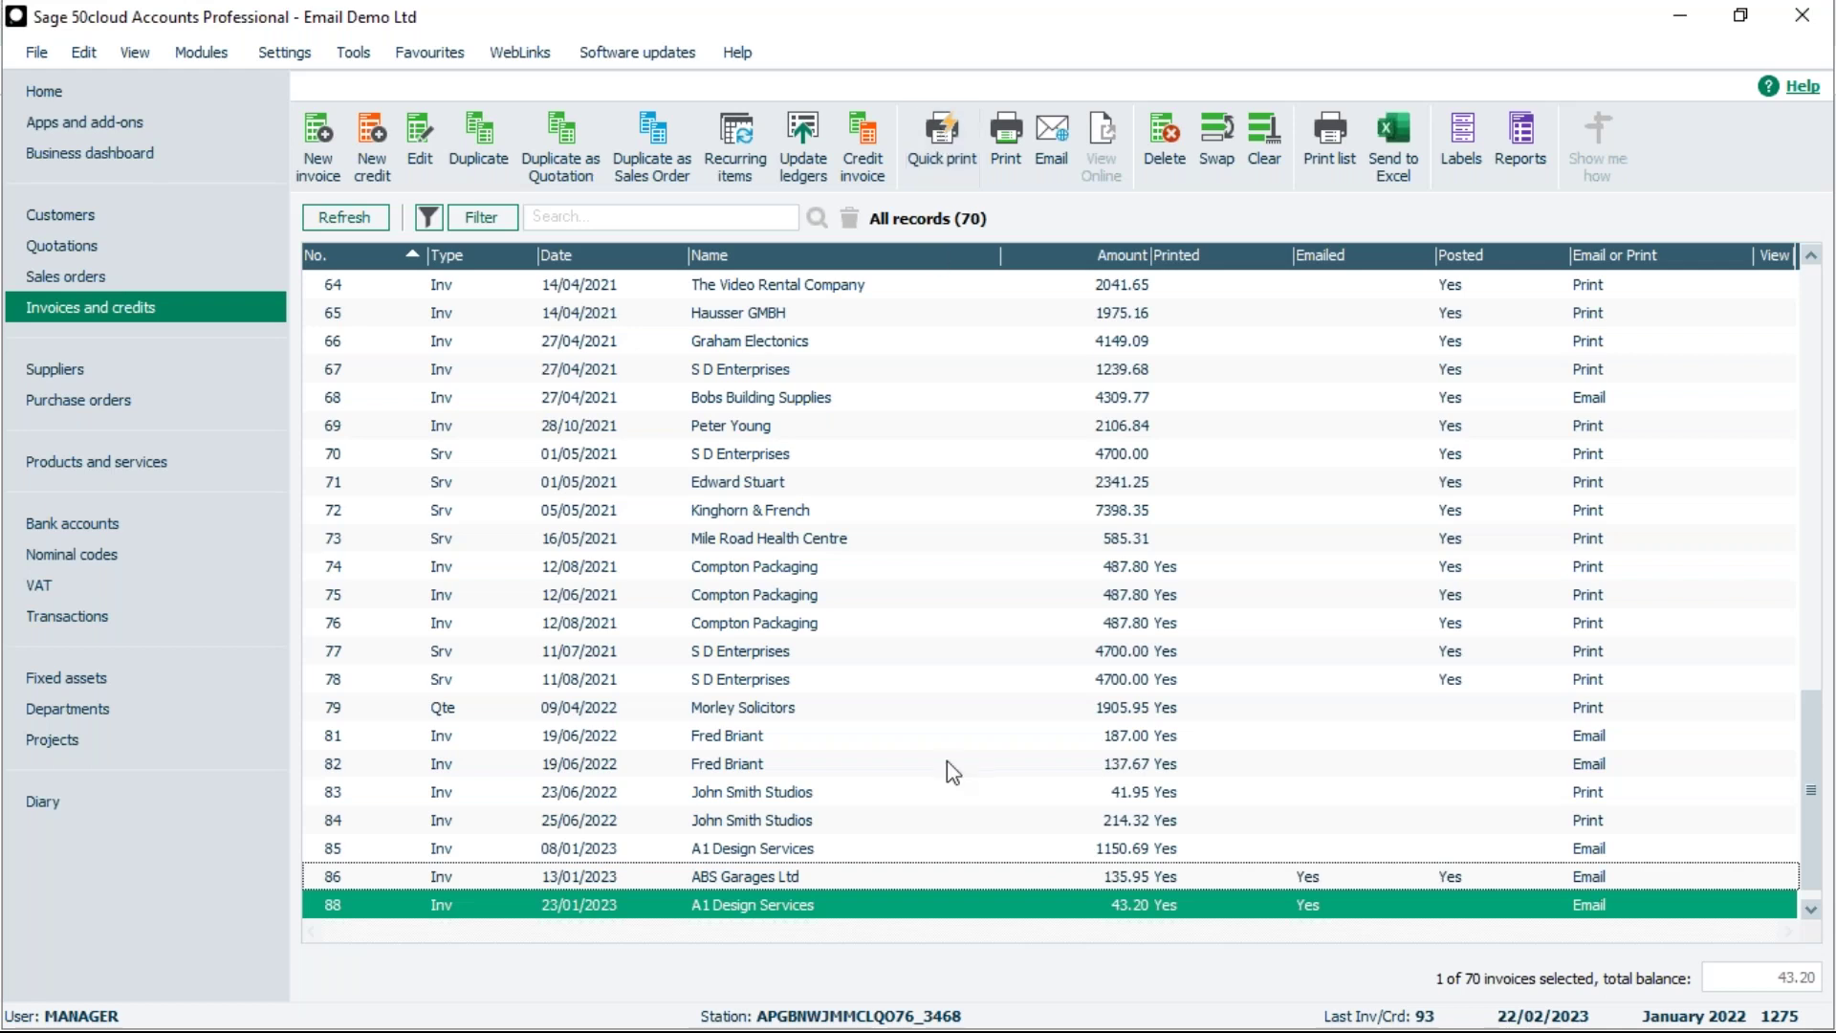
click(1008, 133)
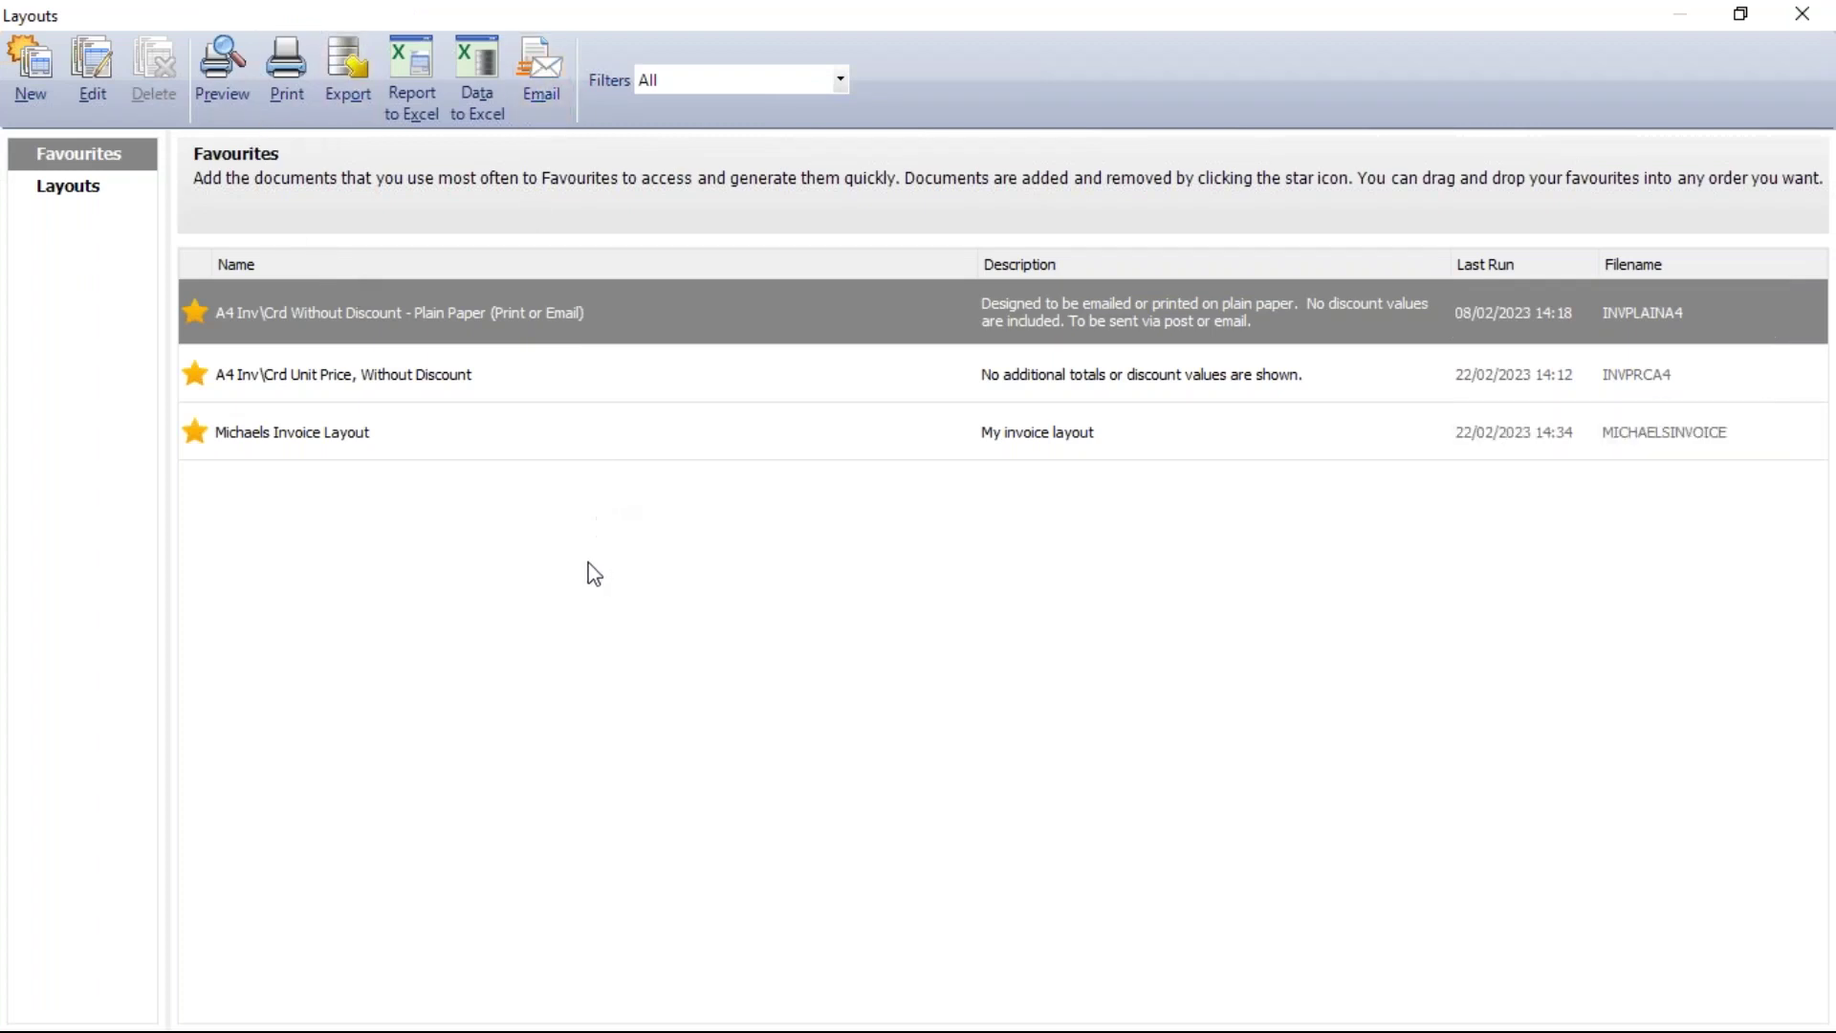
click(1793, 17)
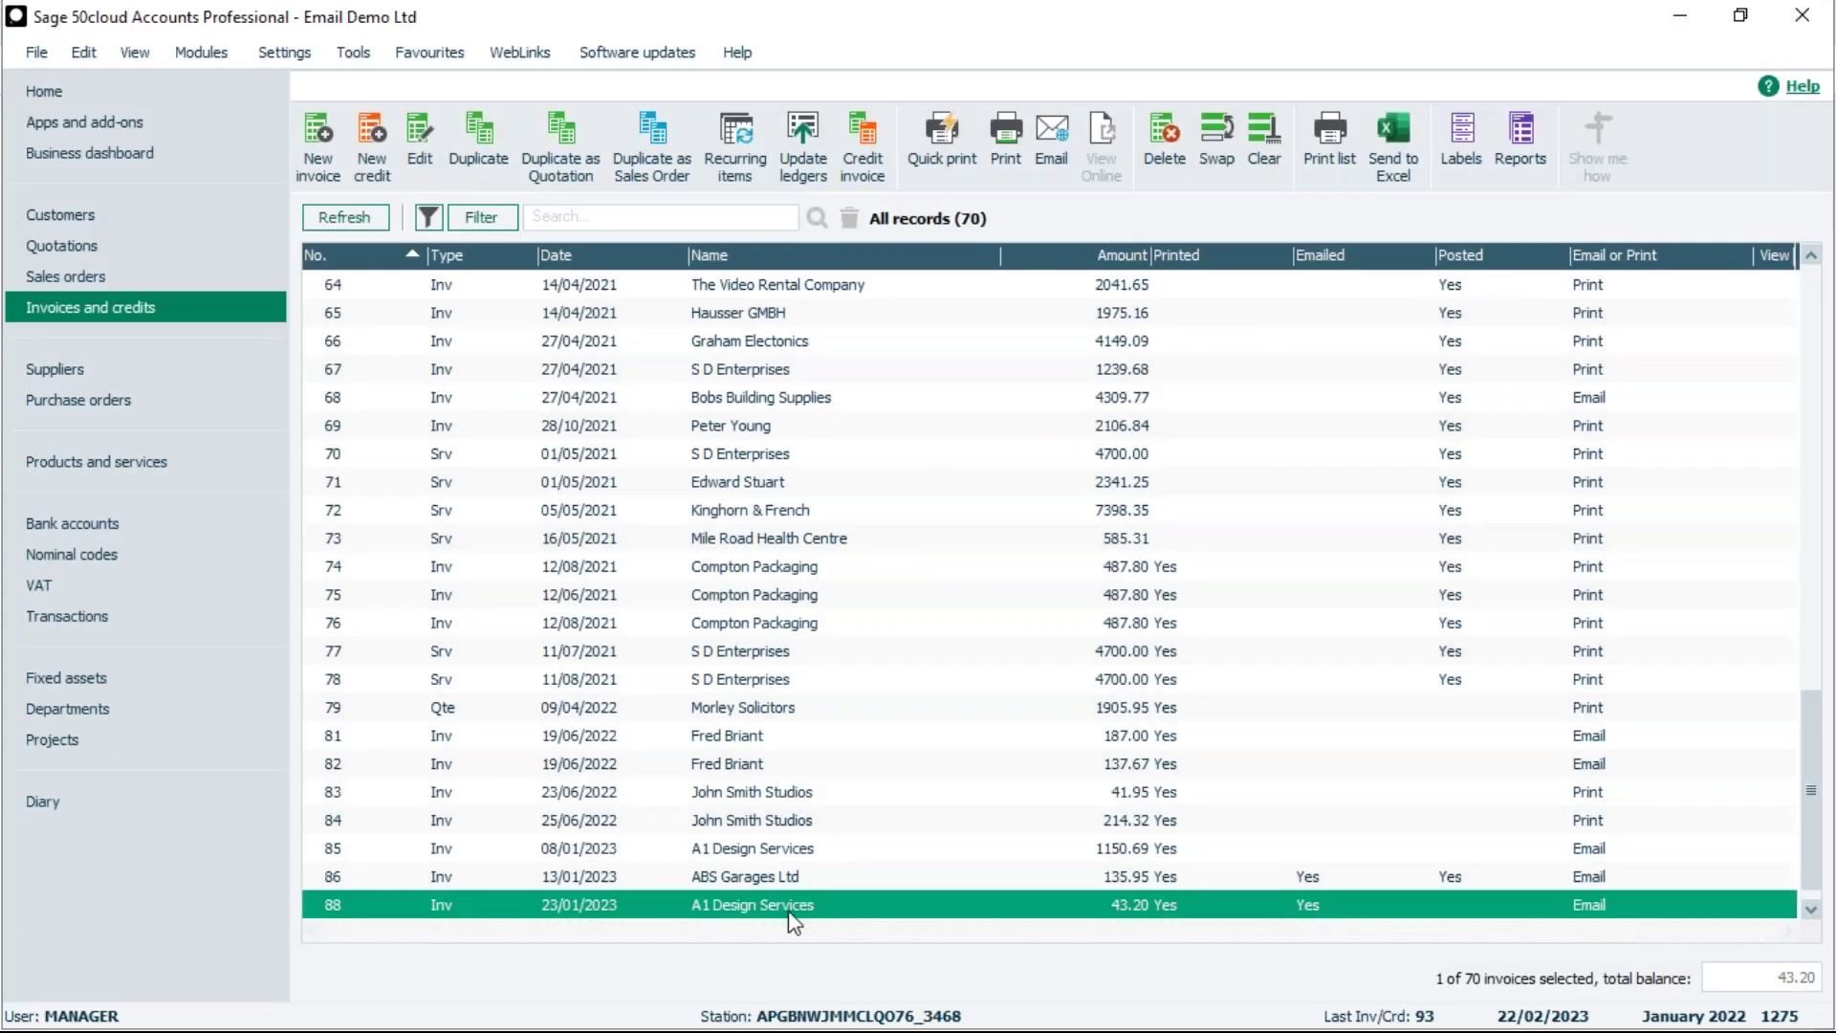
click(1050, 128)
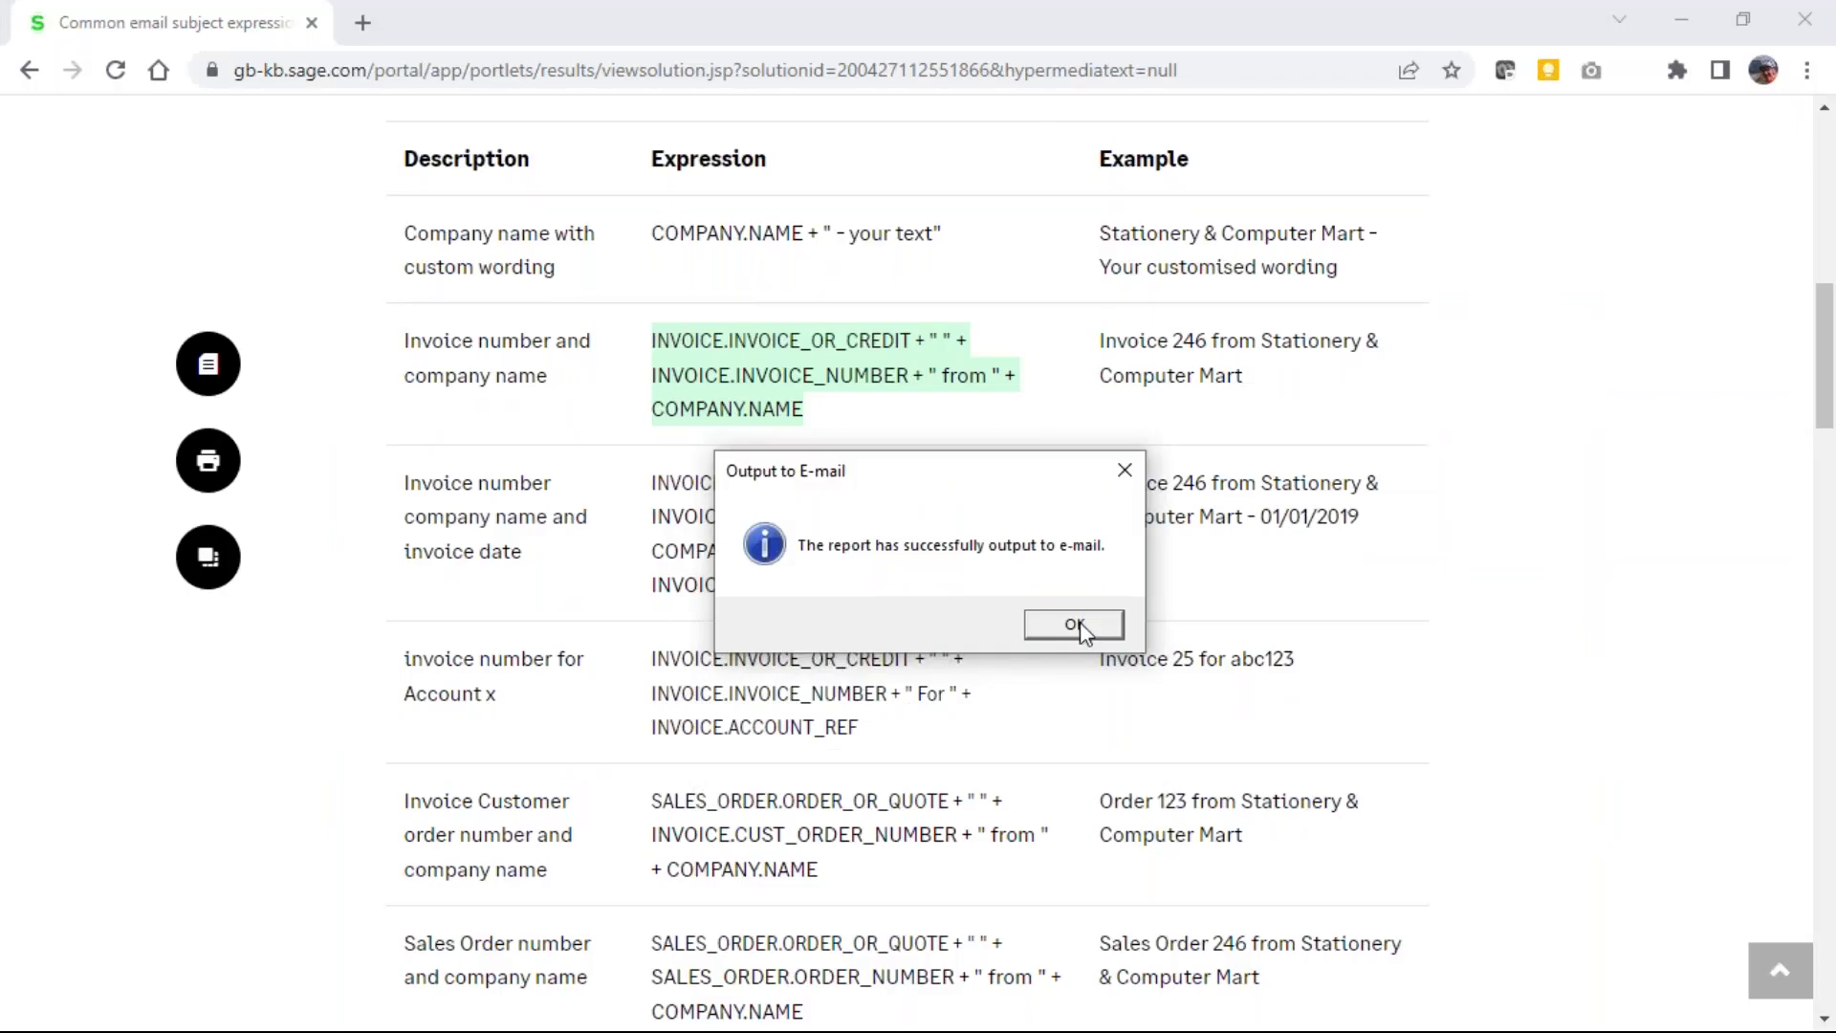
click(1077, 626)
click(1680, 20)
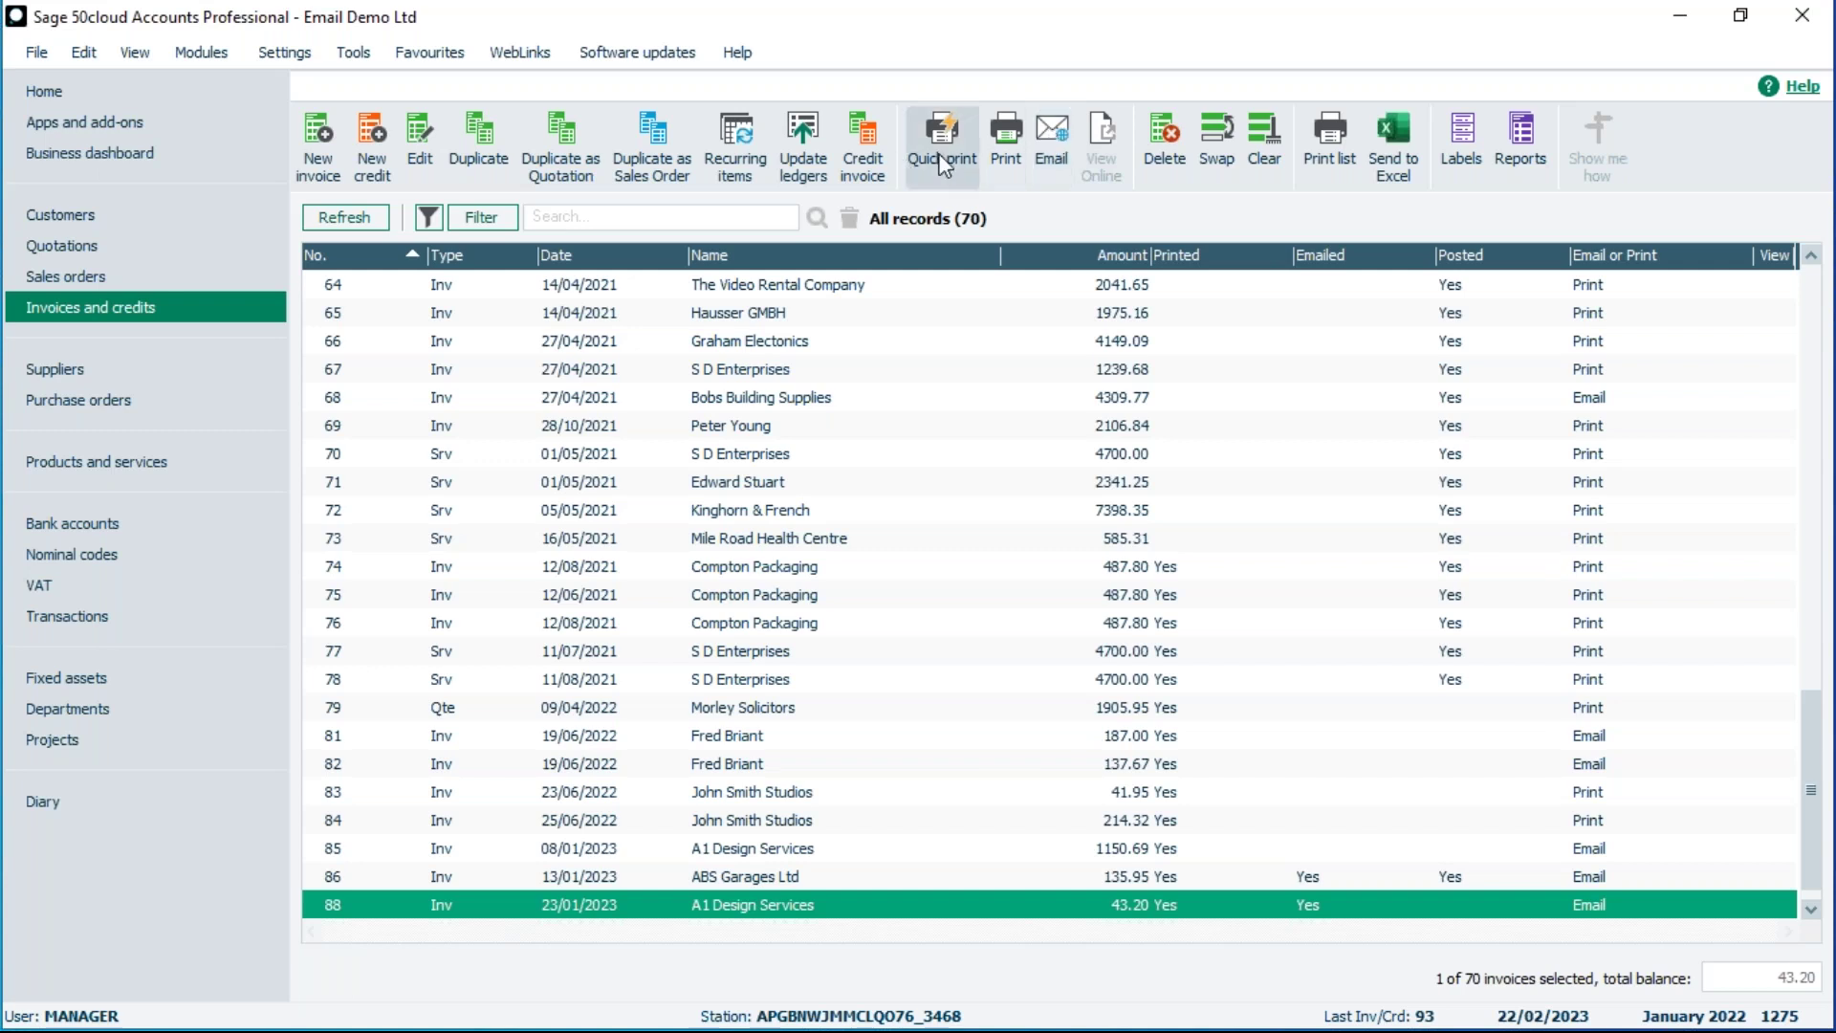
Examine the full list of available layouts for invoice 88 to see which was last run, and close the list
click(1012, 140)
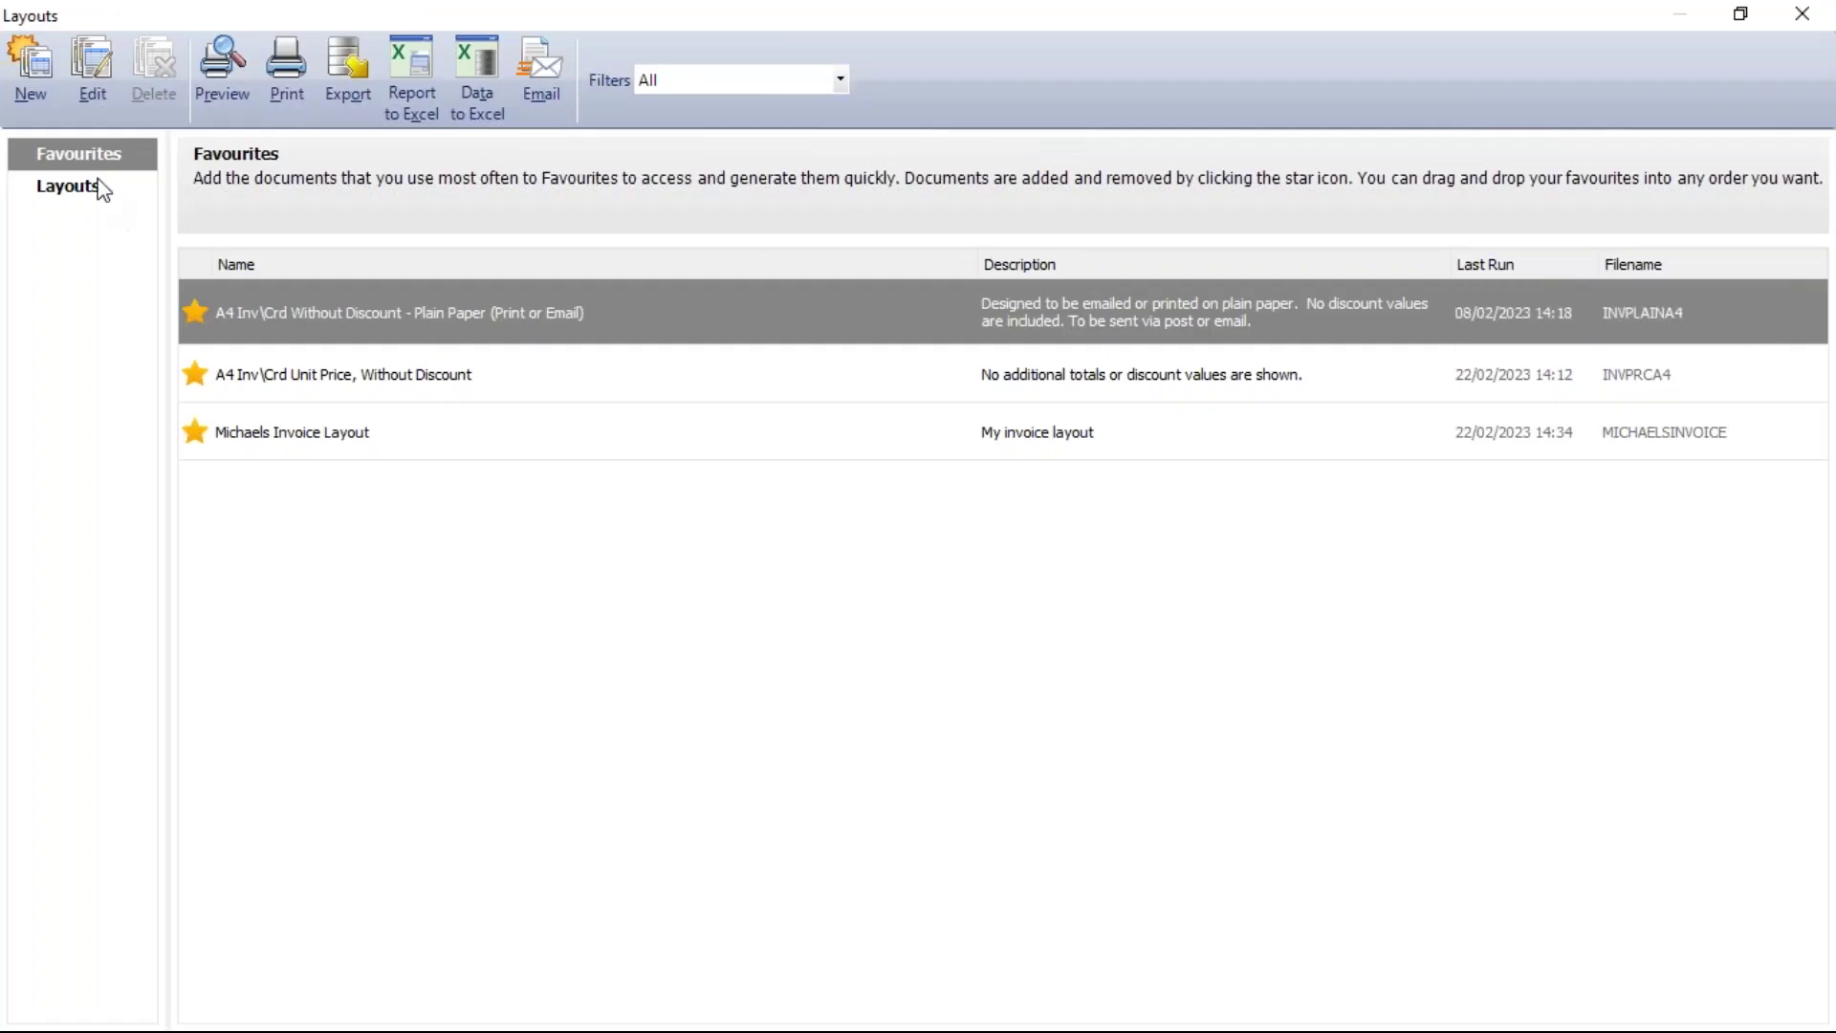
click(92, 192)
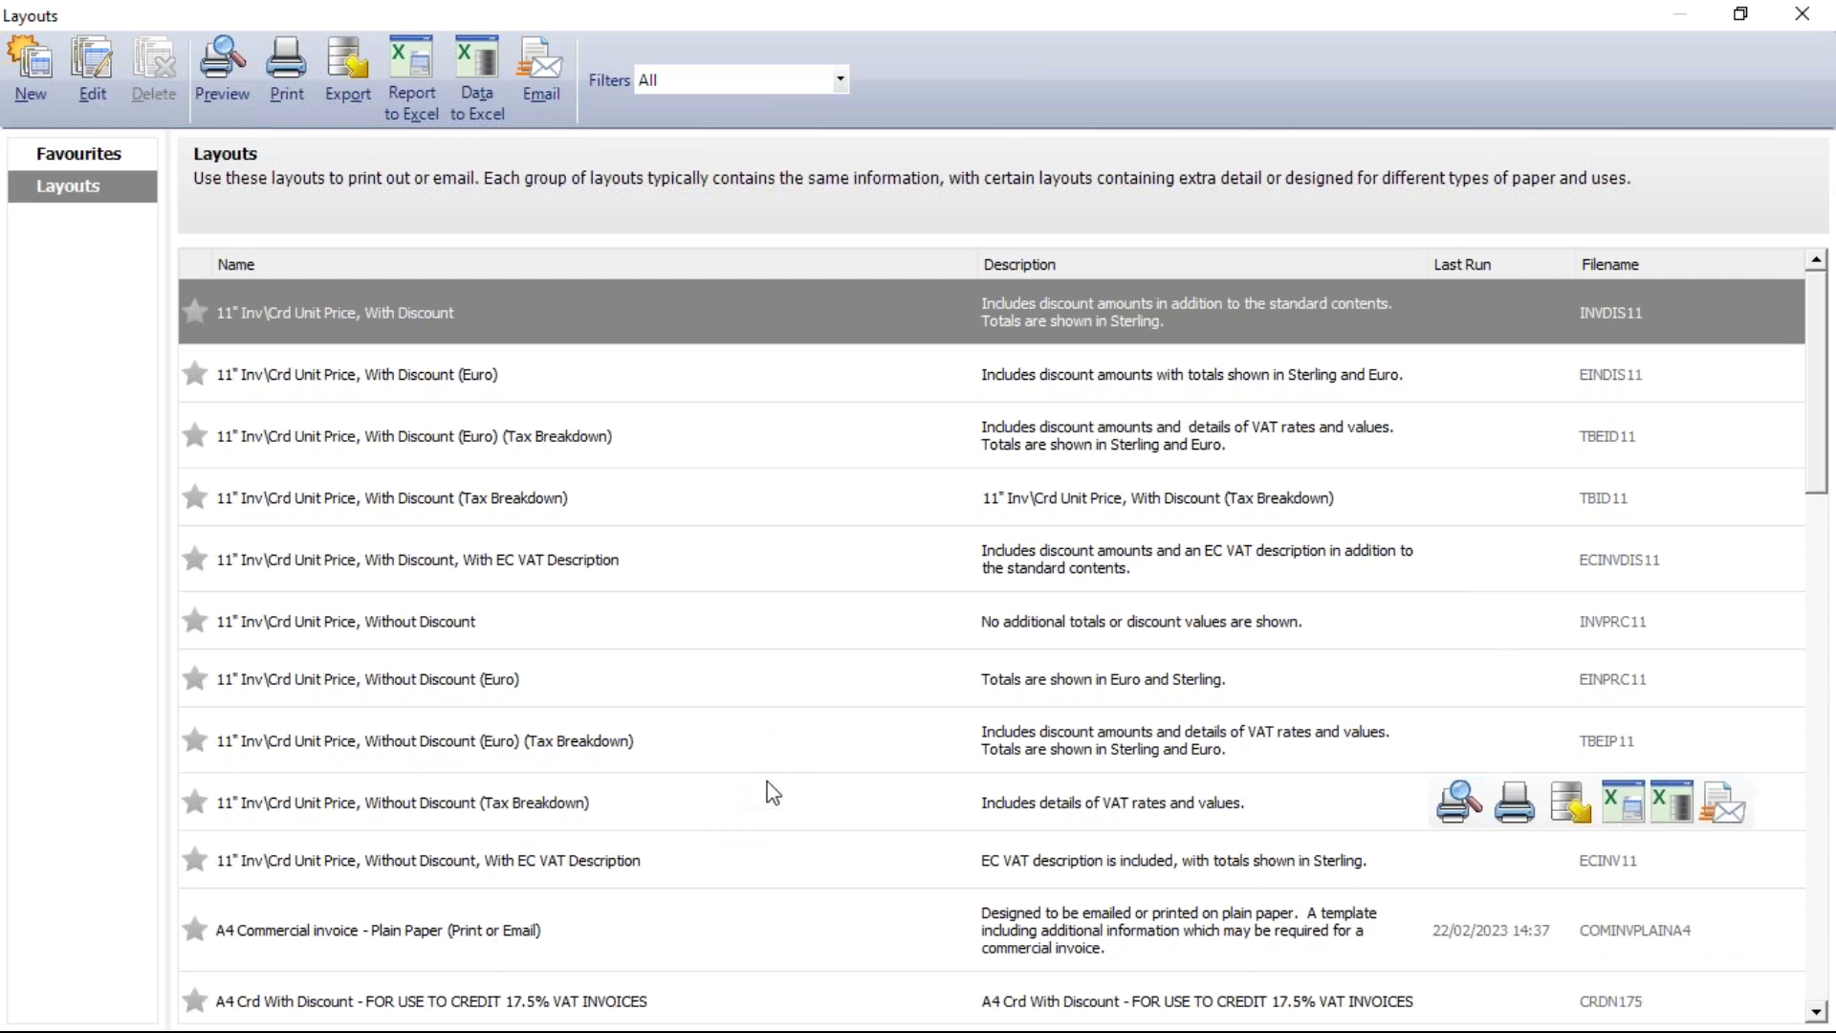
click(1806, 17)
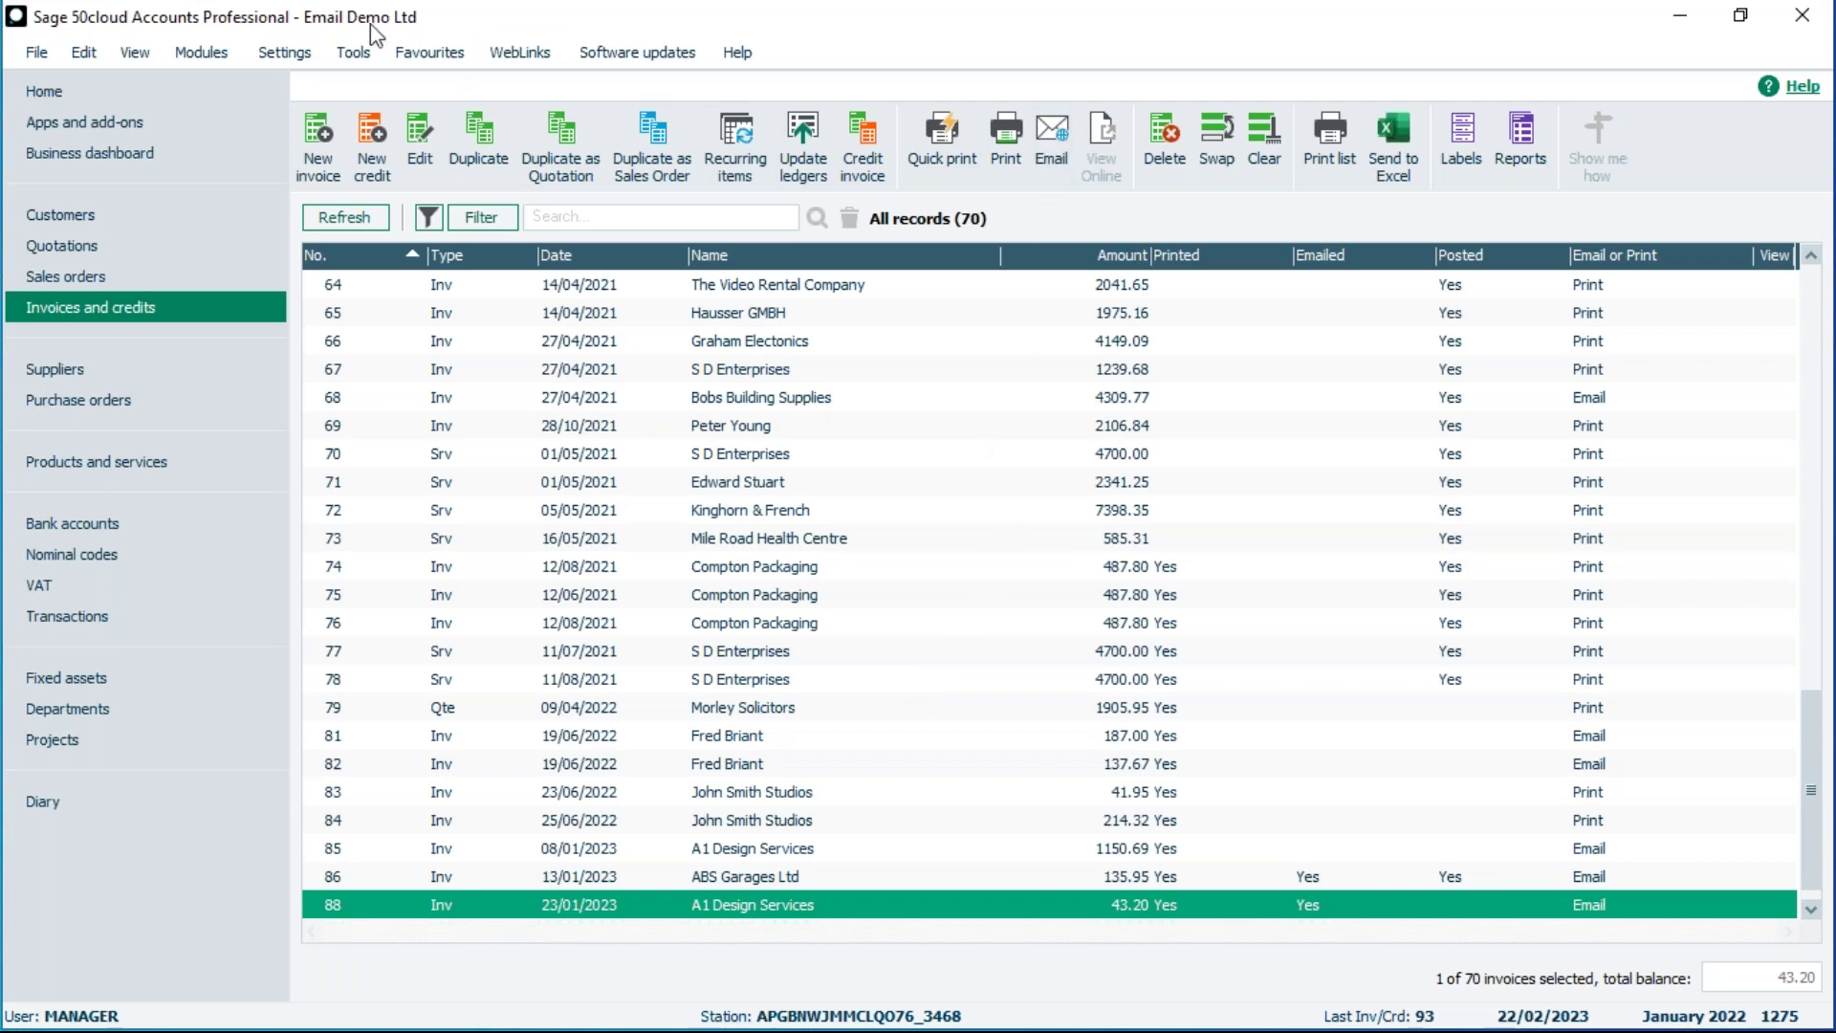
Set the default email layout for invoices to the custom layout described as "My invoice layout" in the invoice and order defaults
click(306, 60)
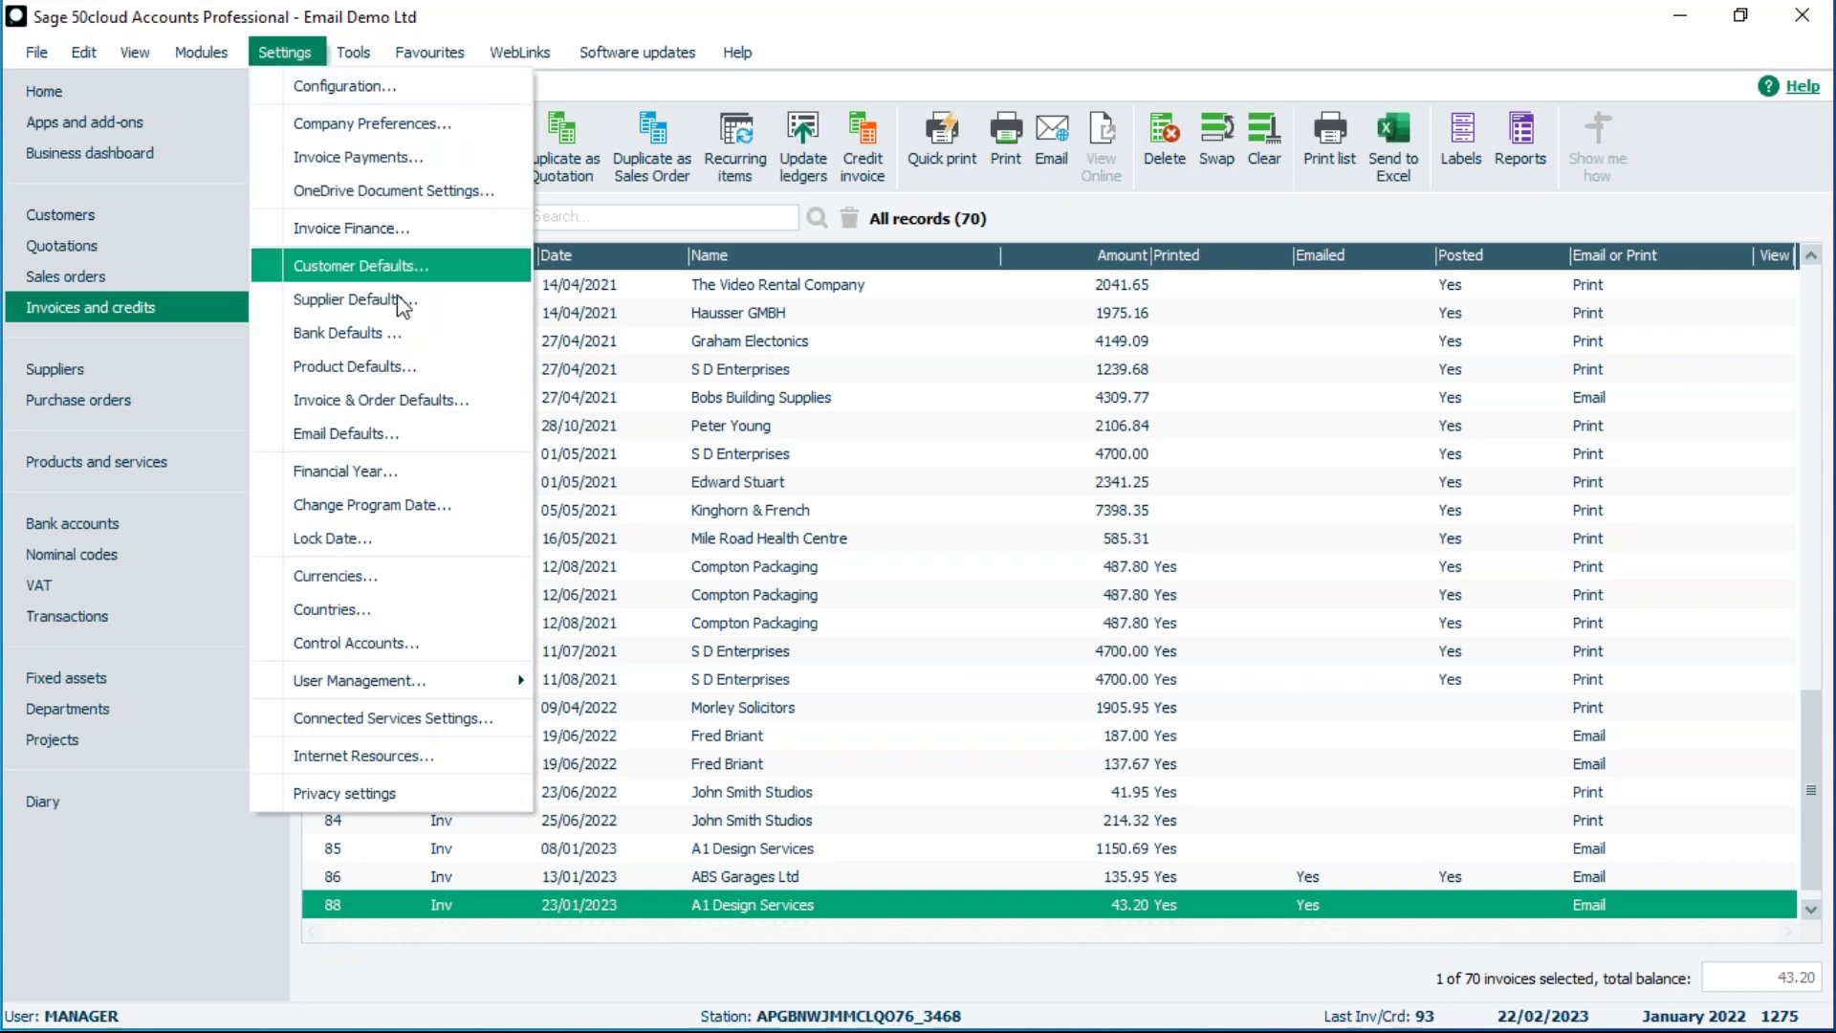
click(453, 409)
click(996, 596)
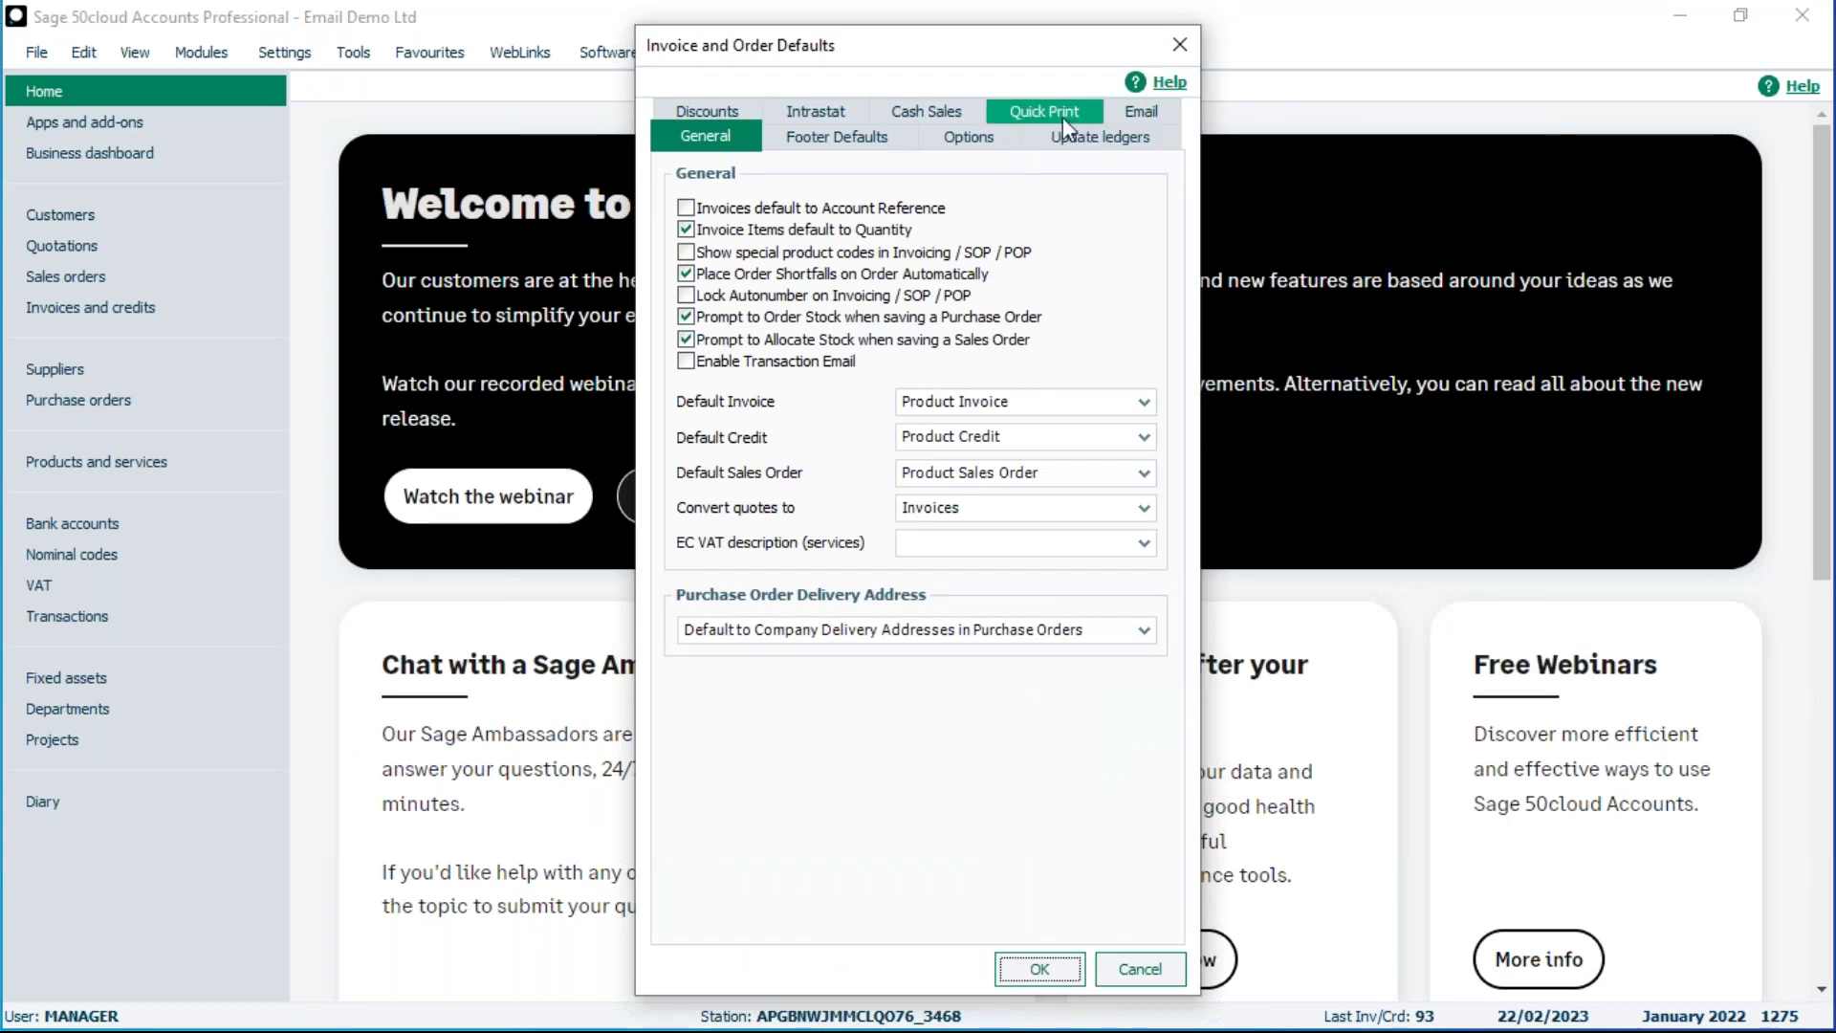
click(1150, 111)
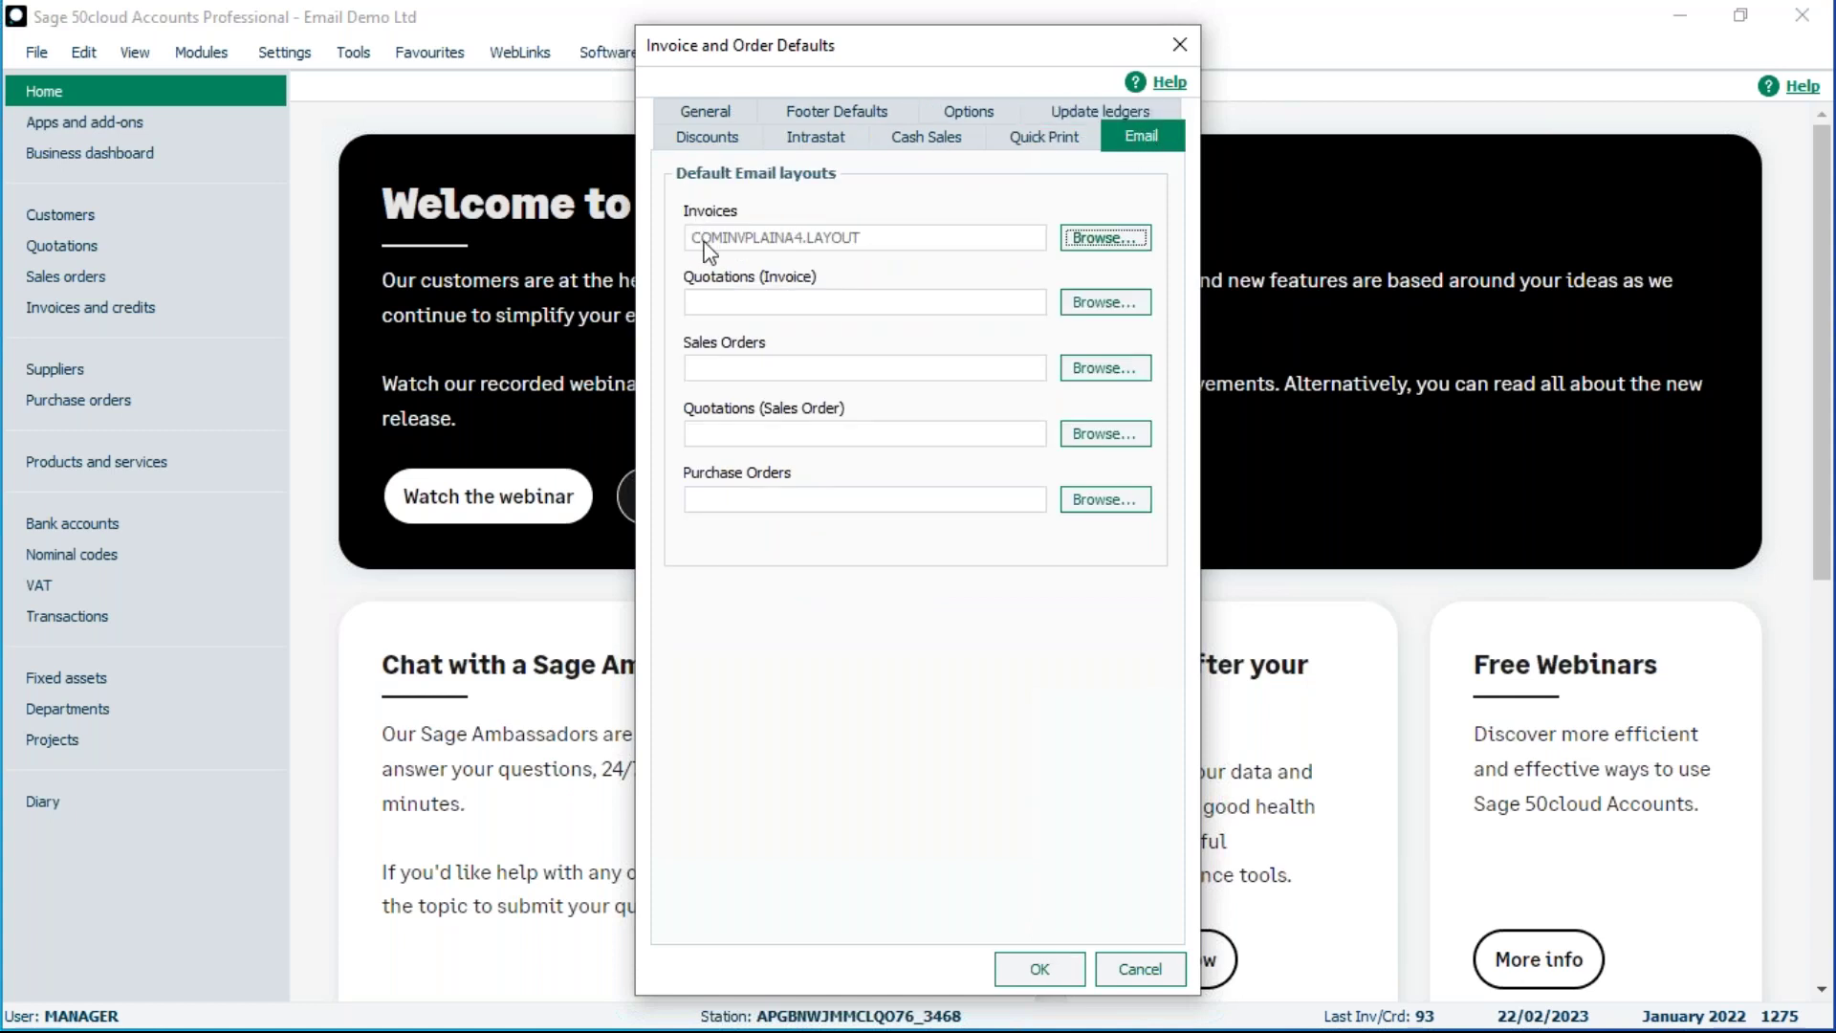
click(1103, 240)
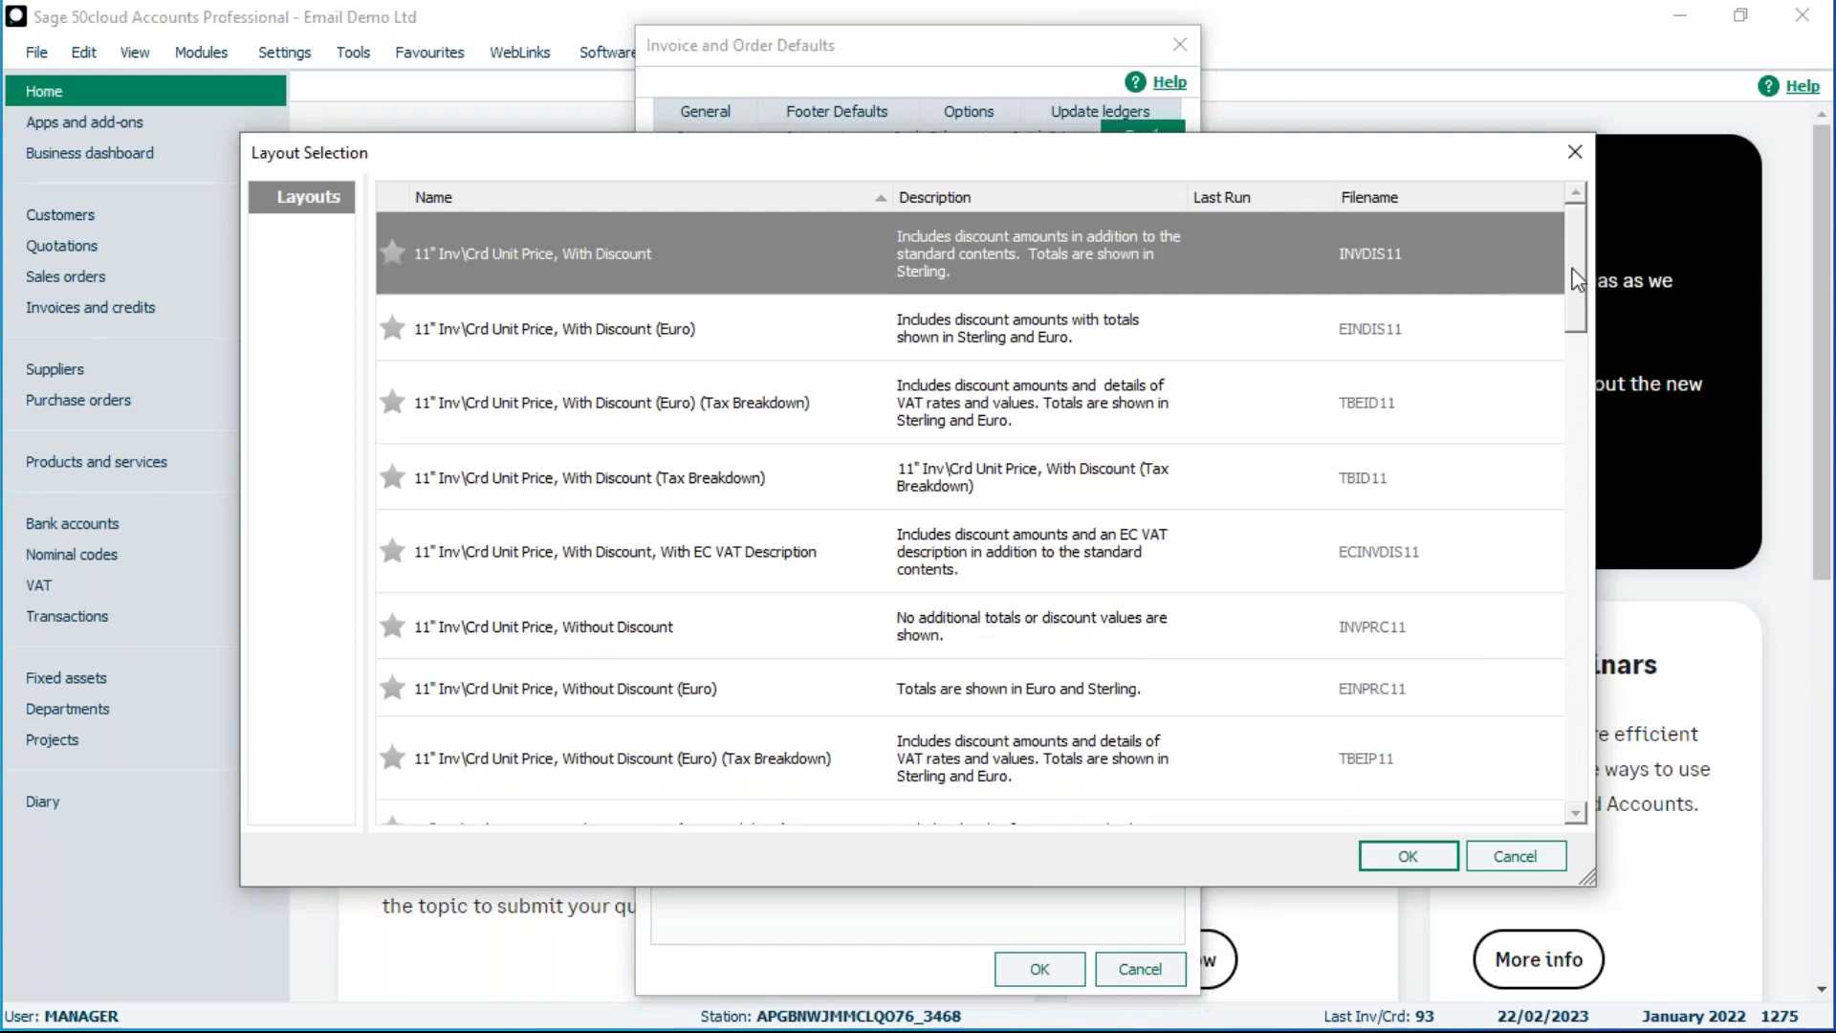
drag(1577, 284, 1573, 760)
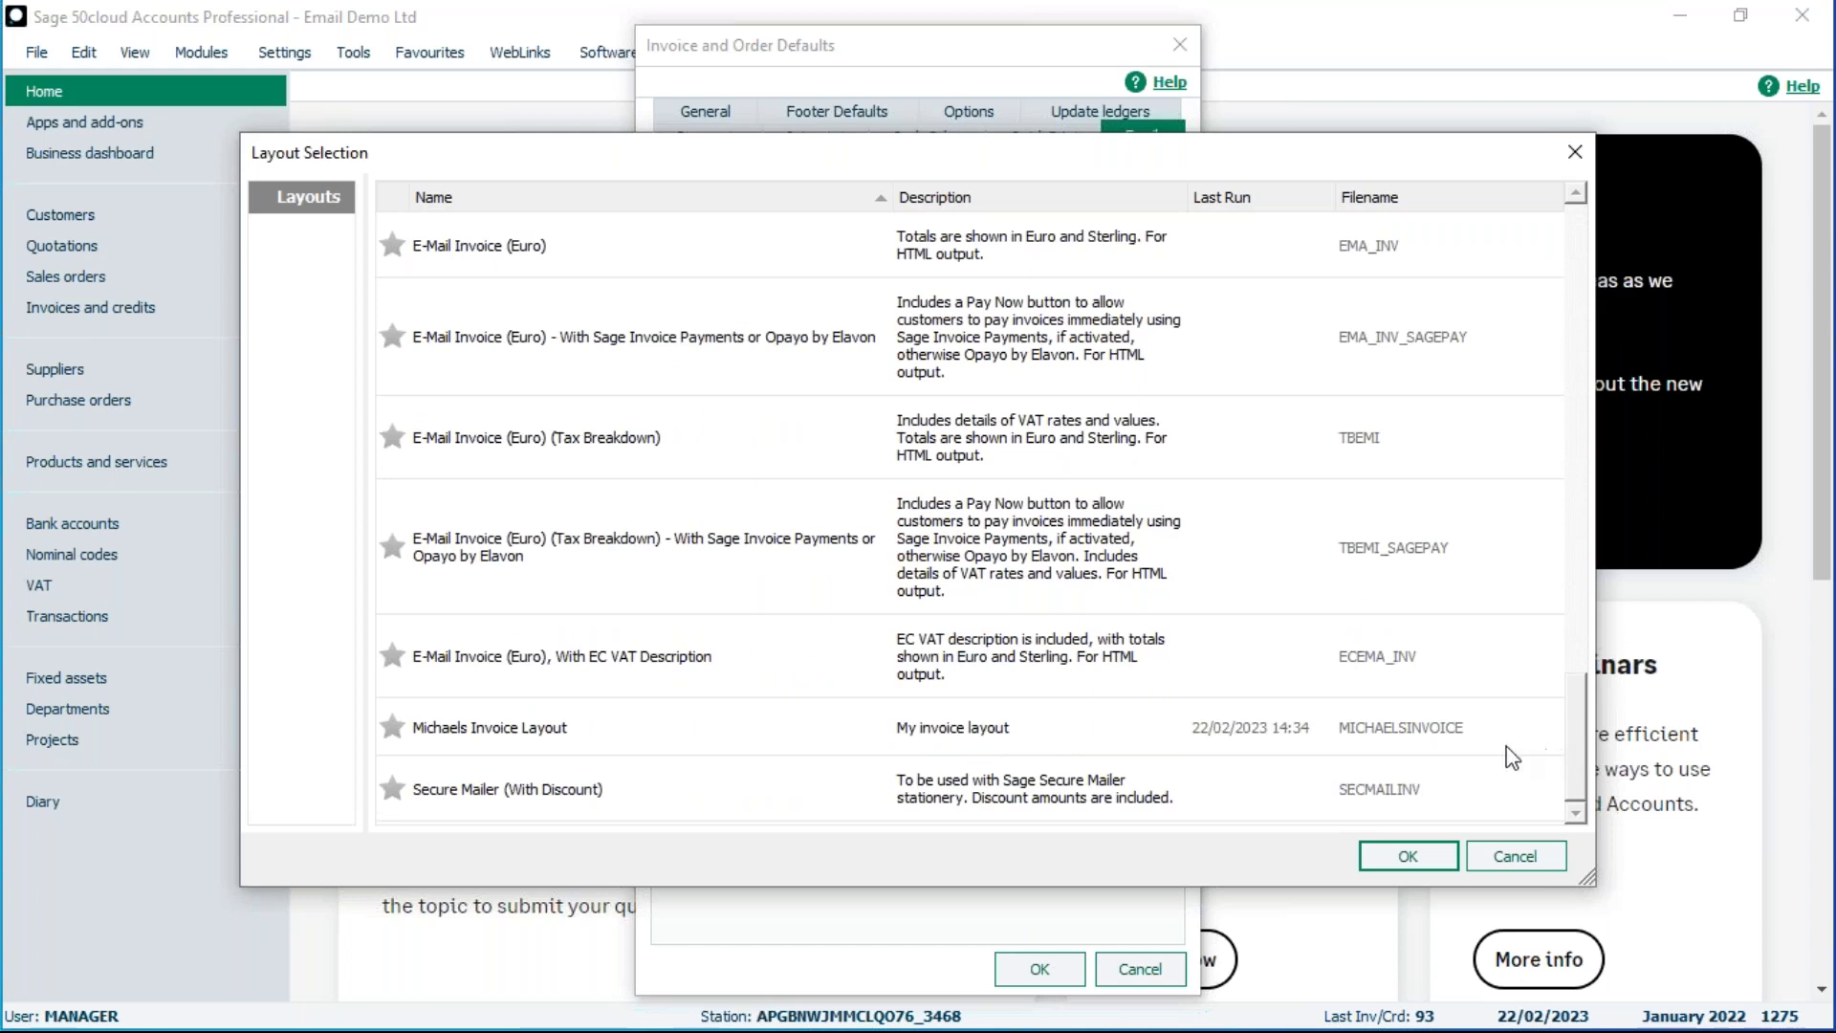
click(715, 738)
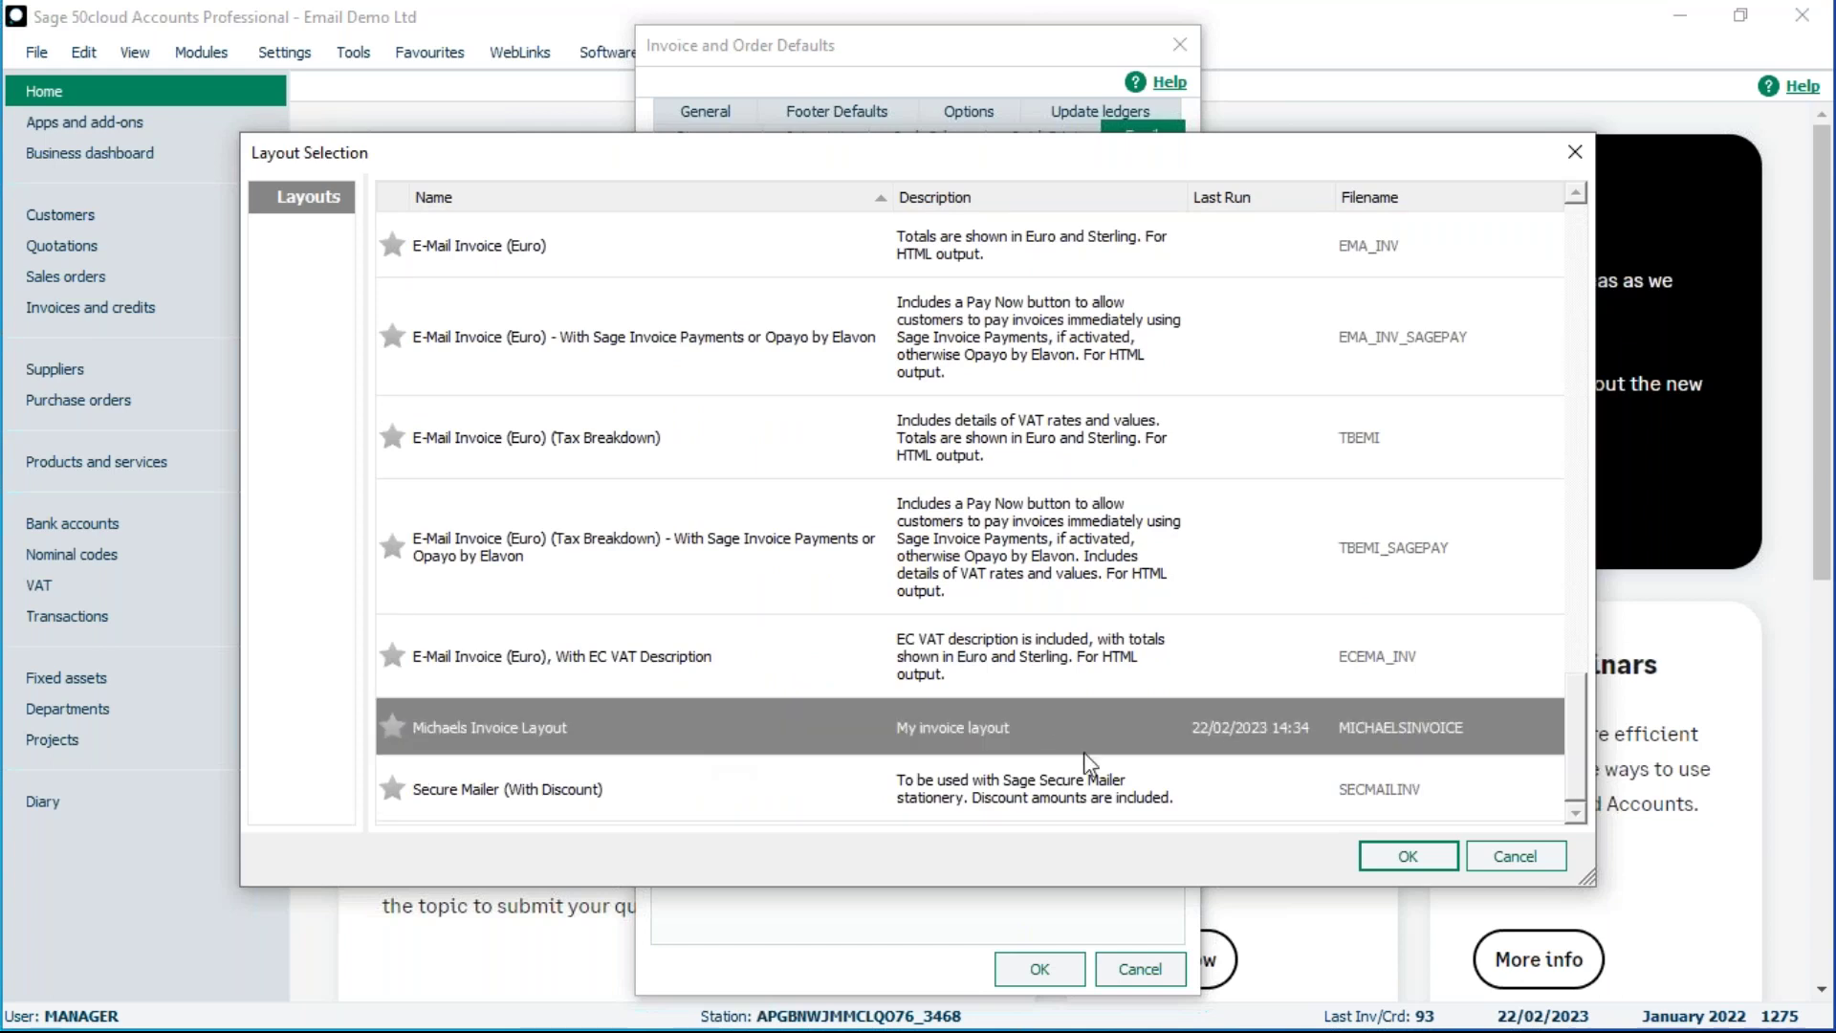
click(1426, 861)
click(1039, 968)
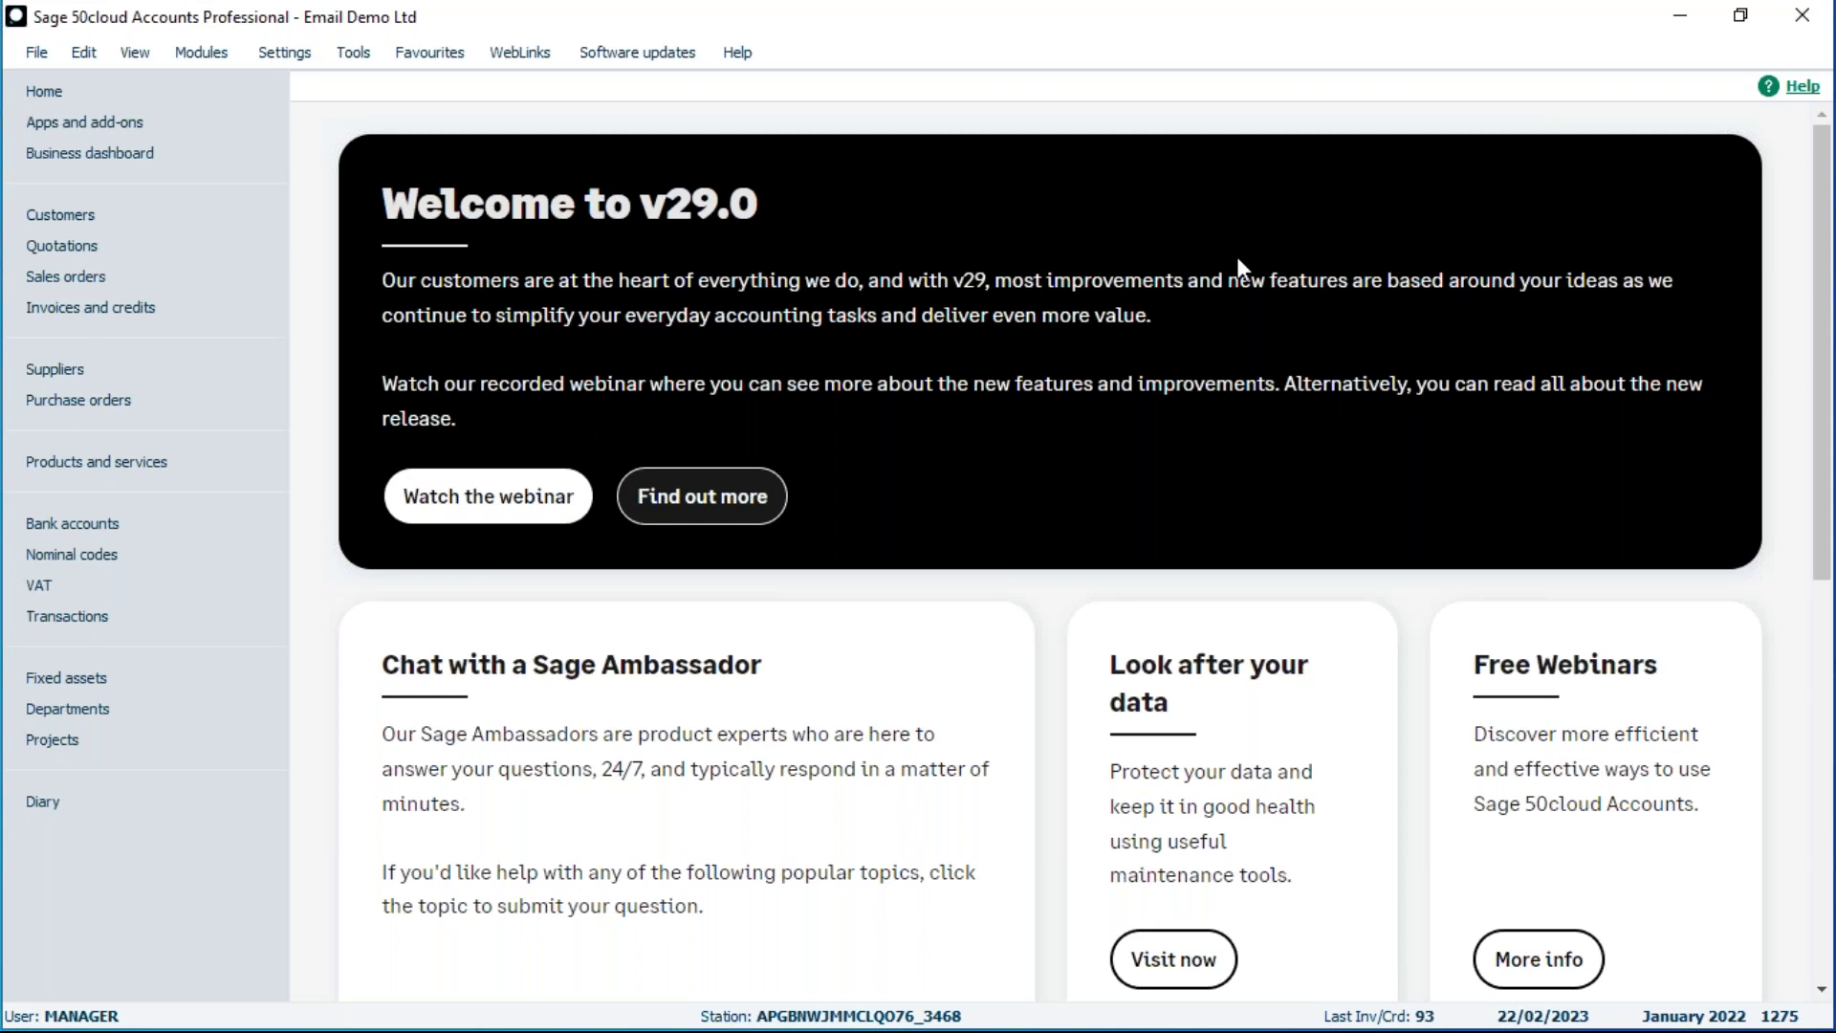
Email invoices 86 and 88 together directly from the invoice list with the default email layout, and return to Sage 50 from Outlook
click(72, 309)
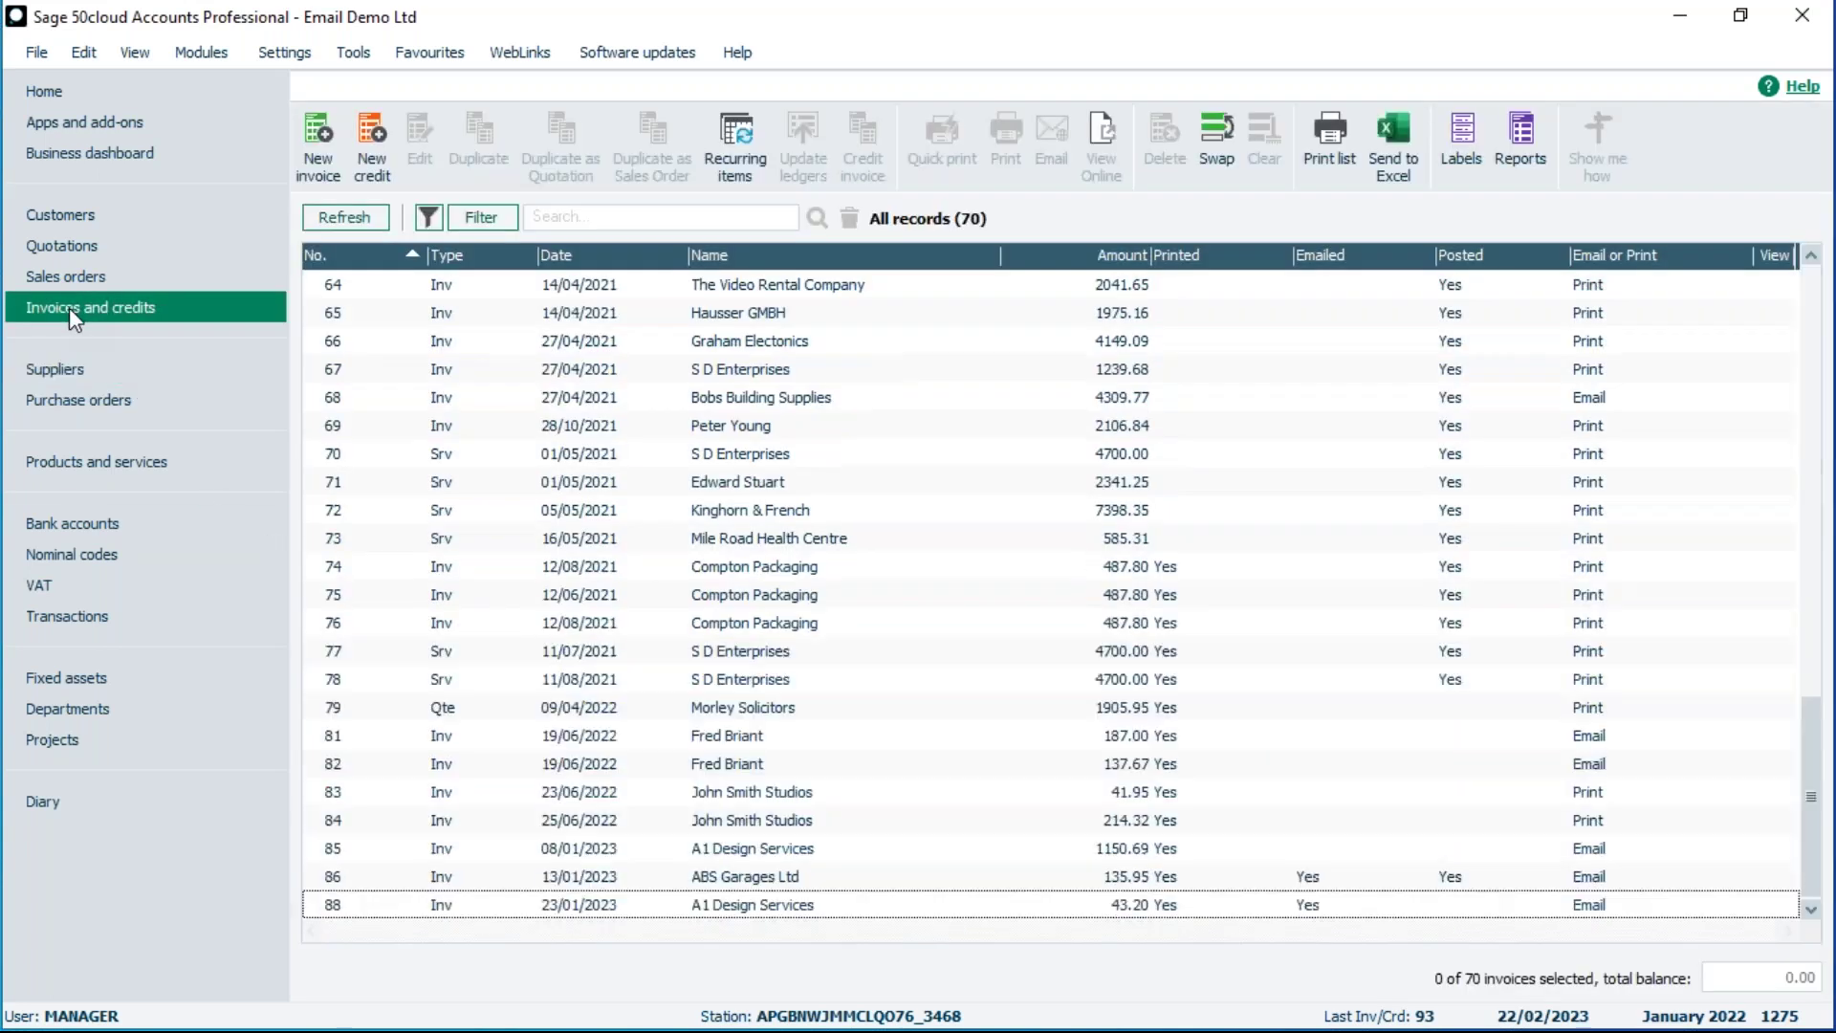
click(588, 880)
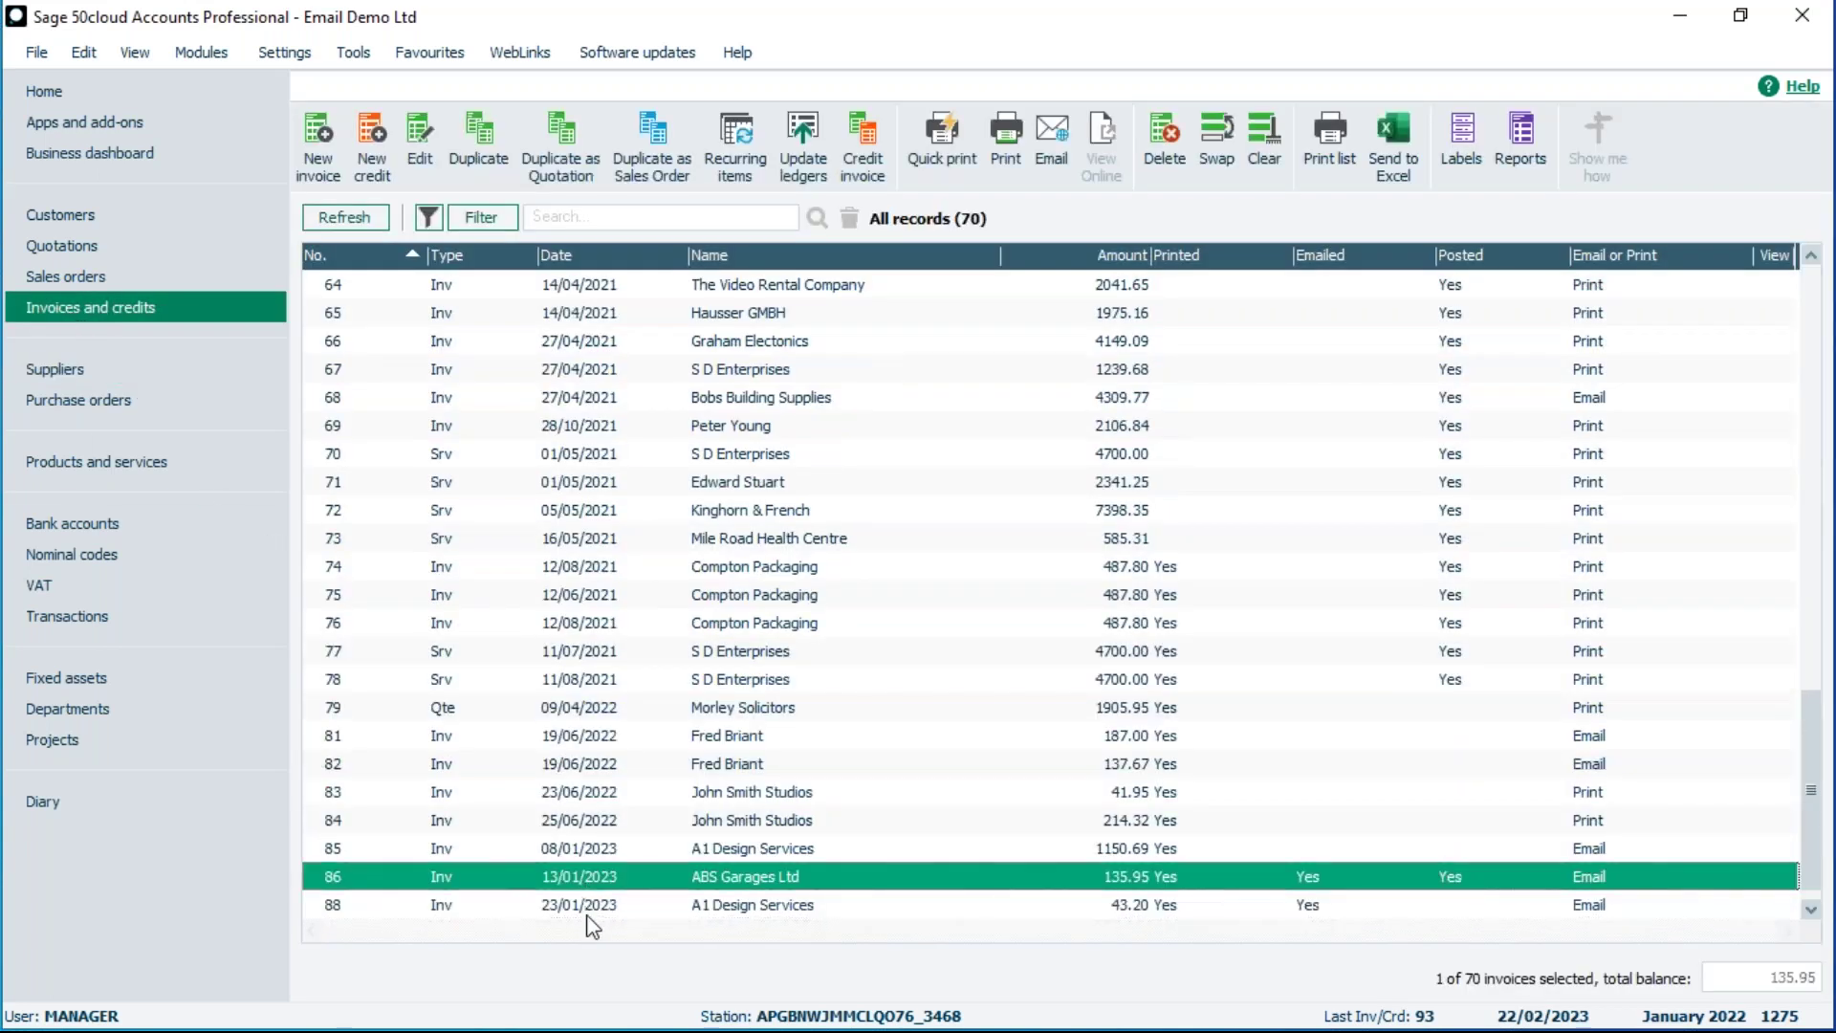
click(592, 904)
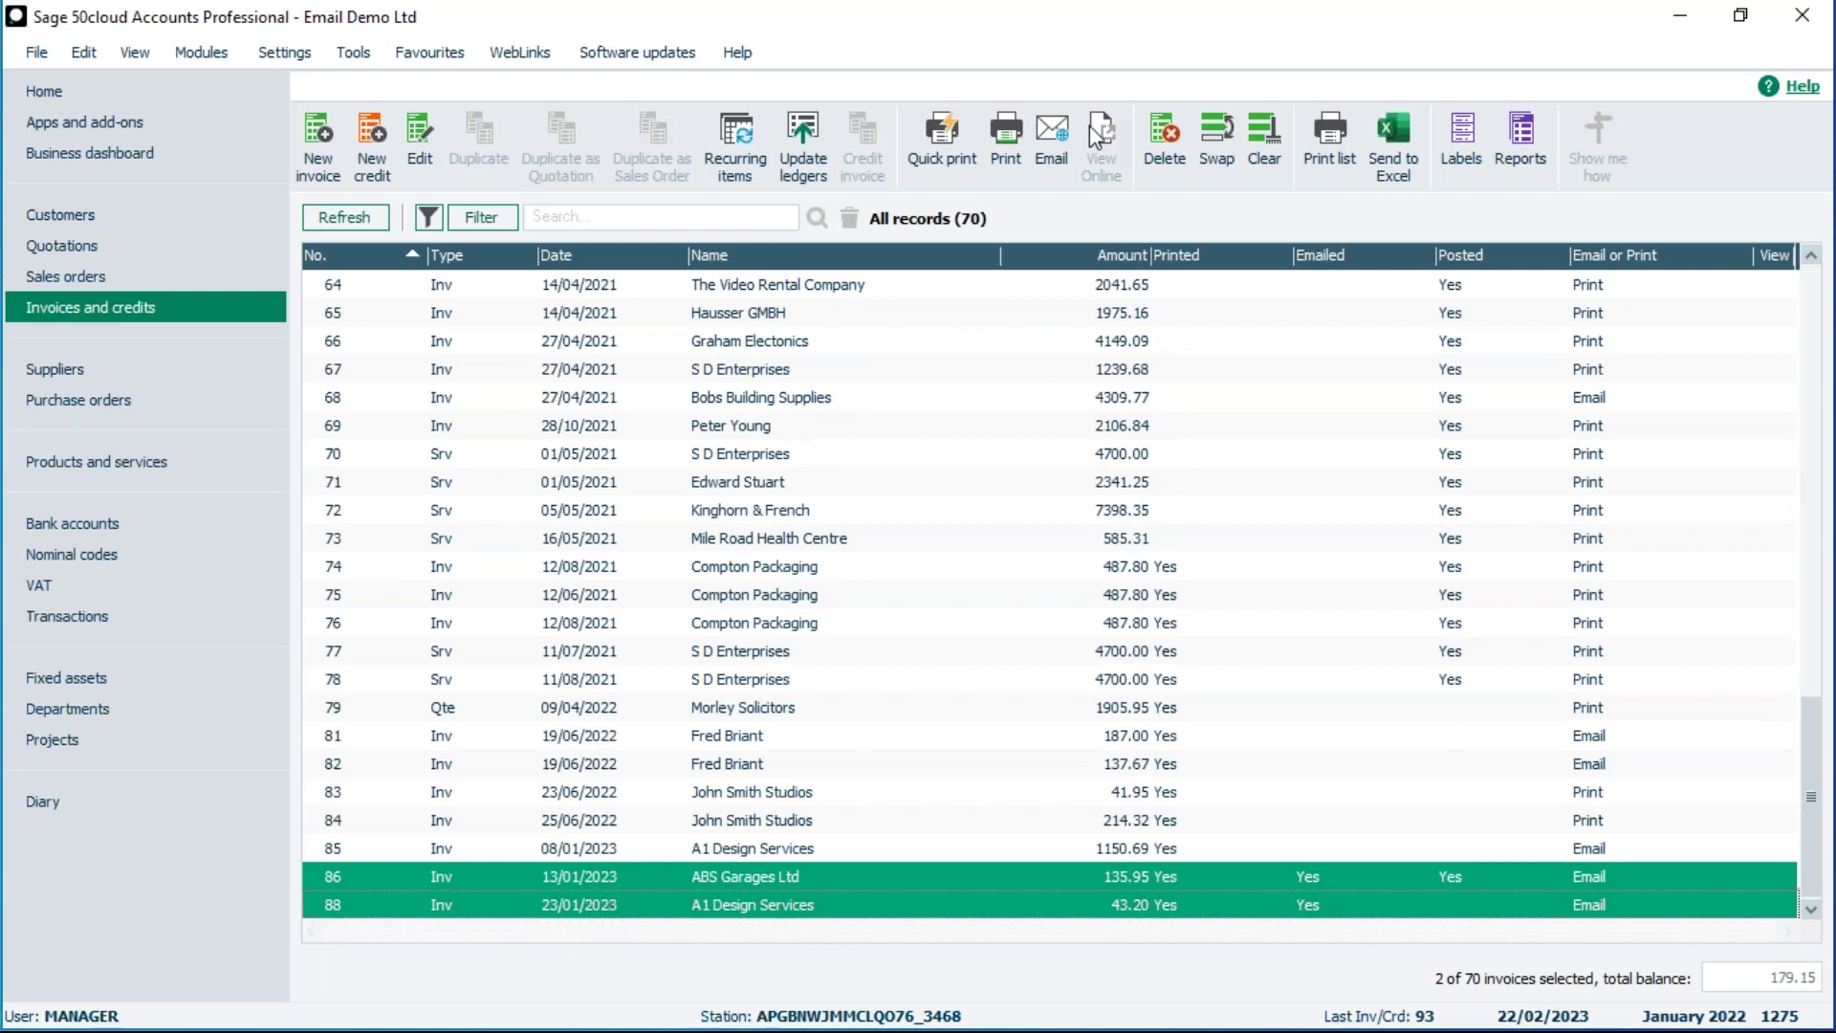
click(1050, 128)
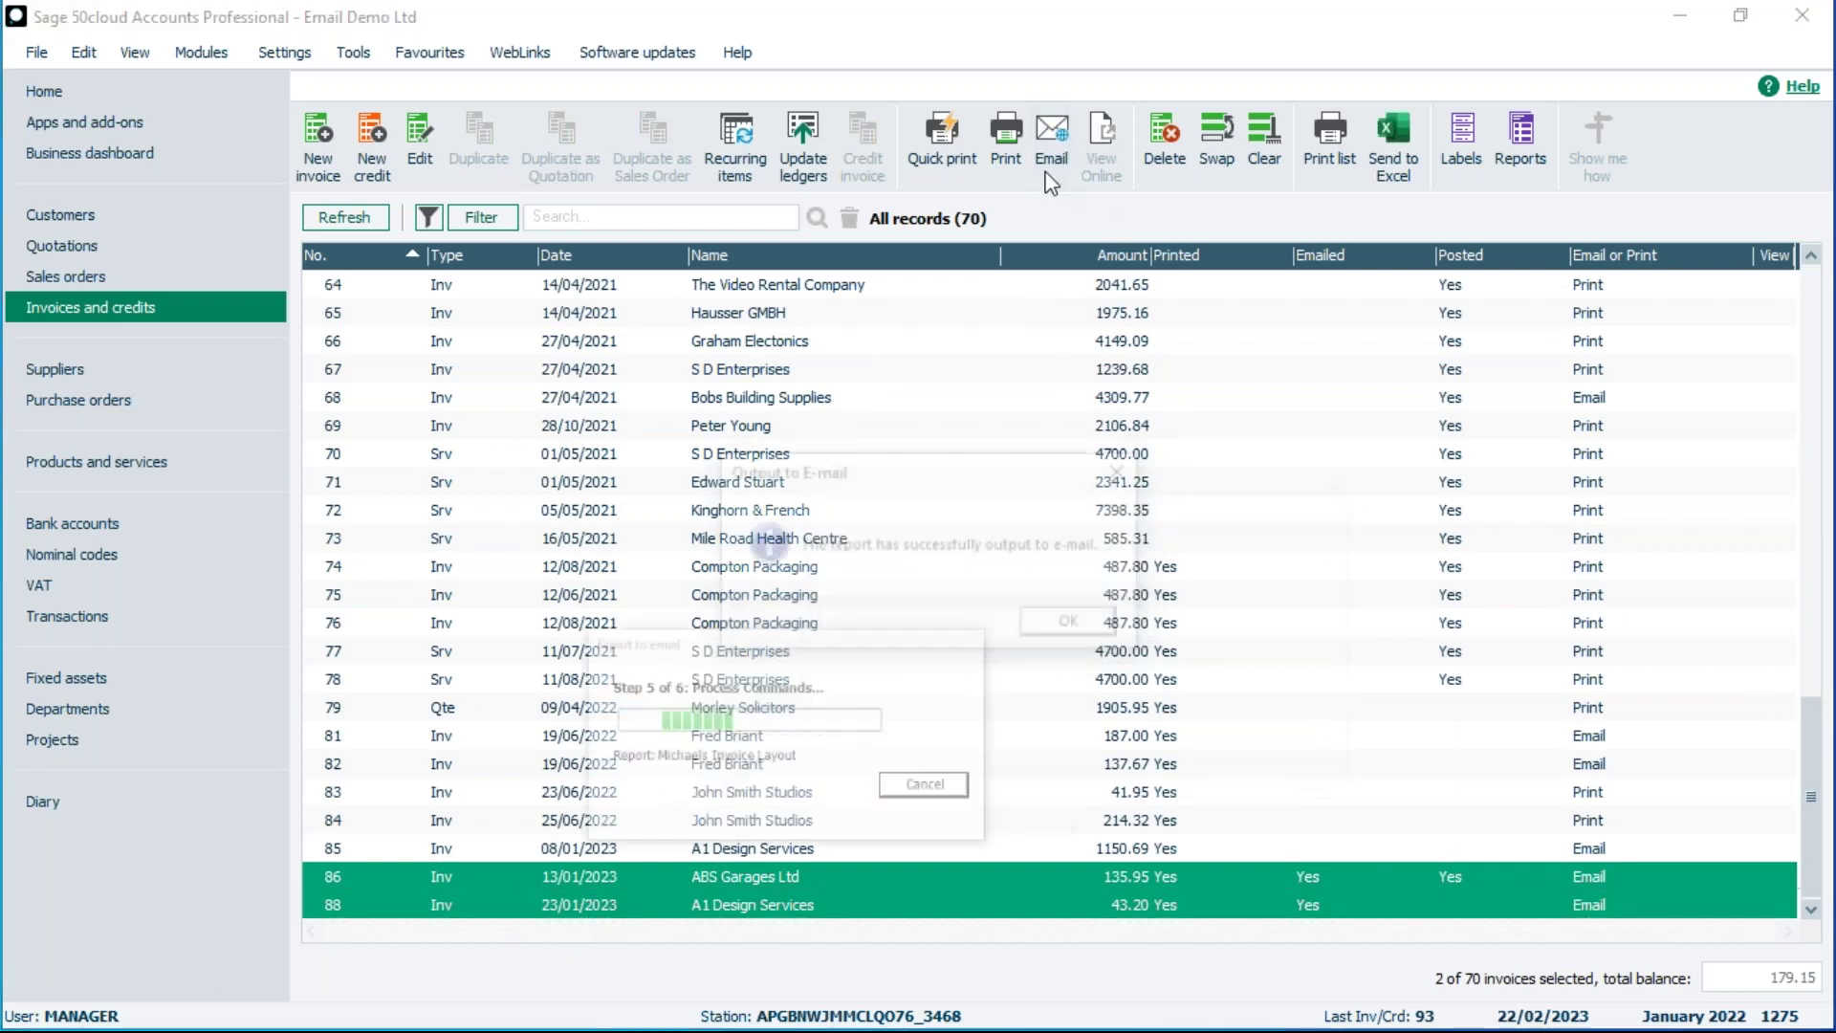
click(1073, 626)
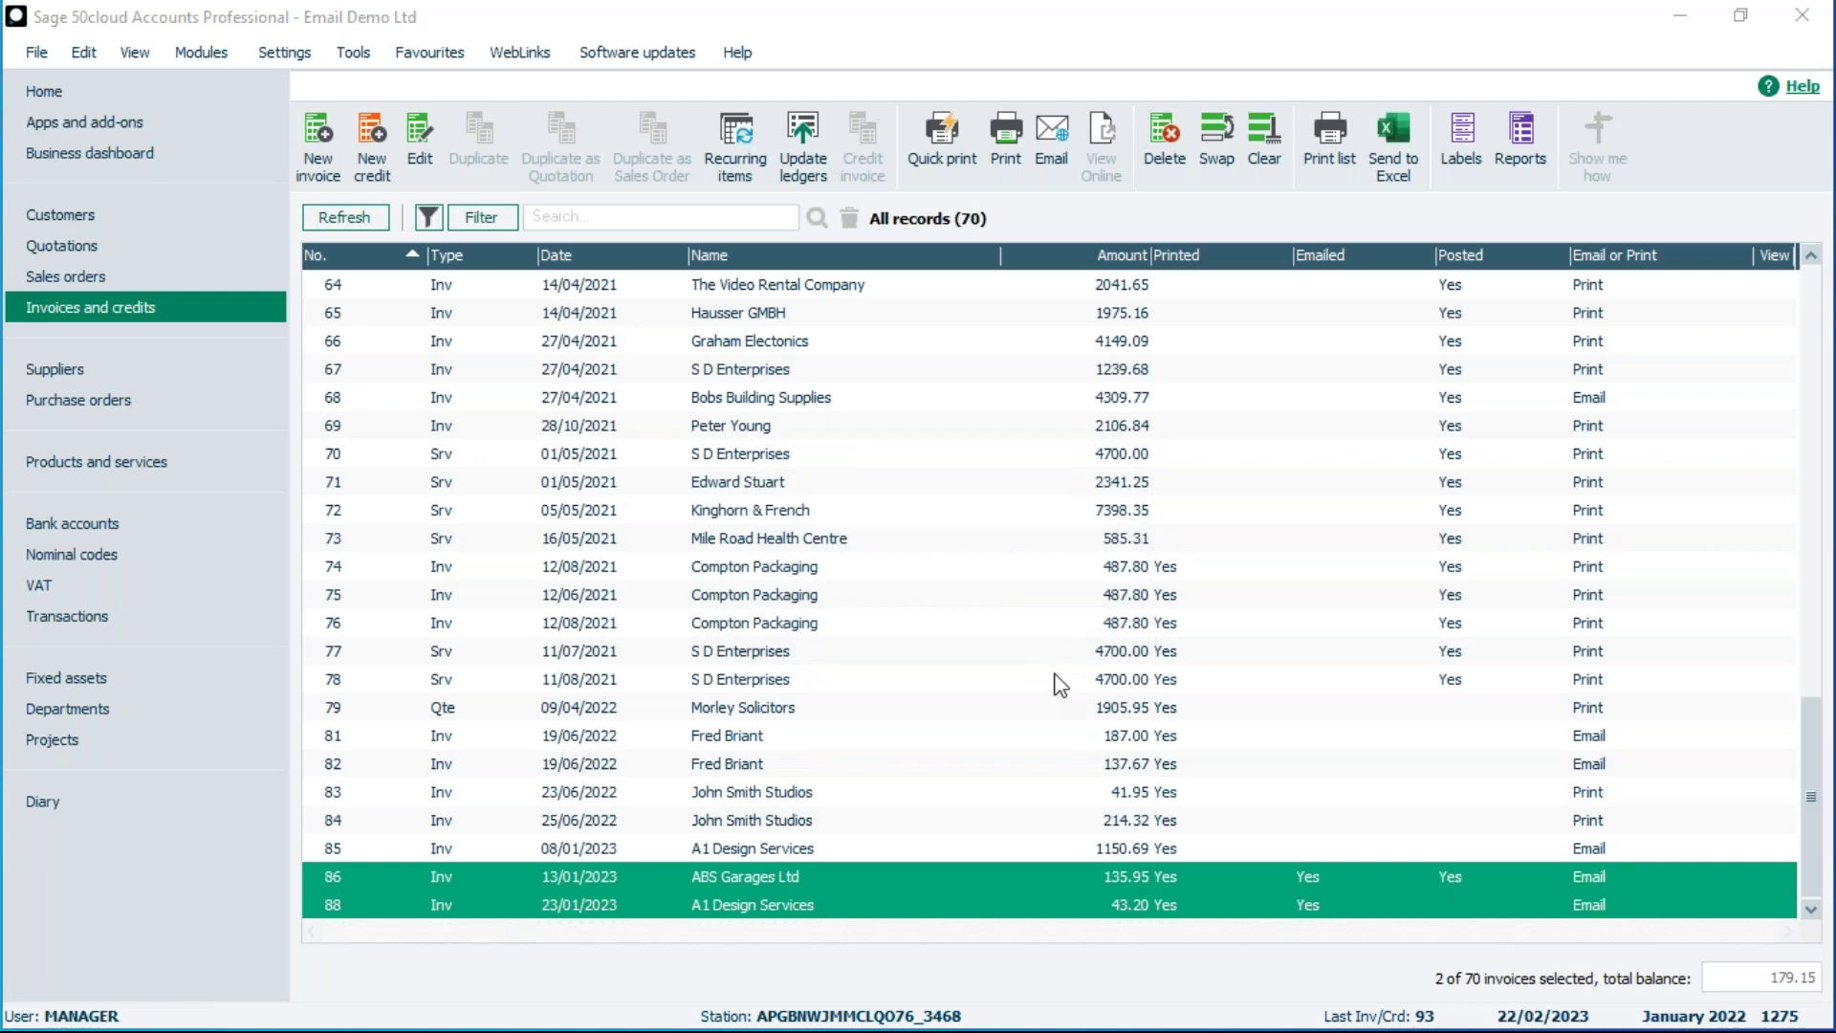
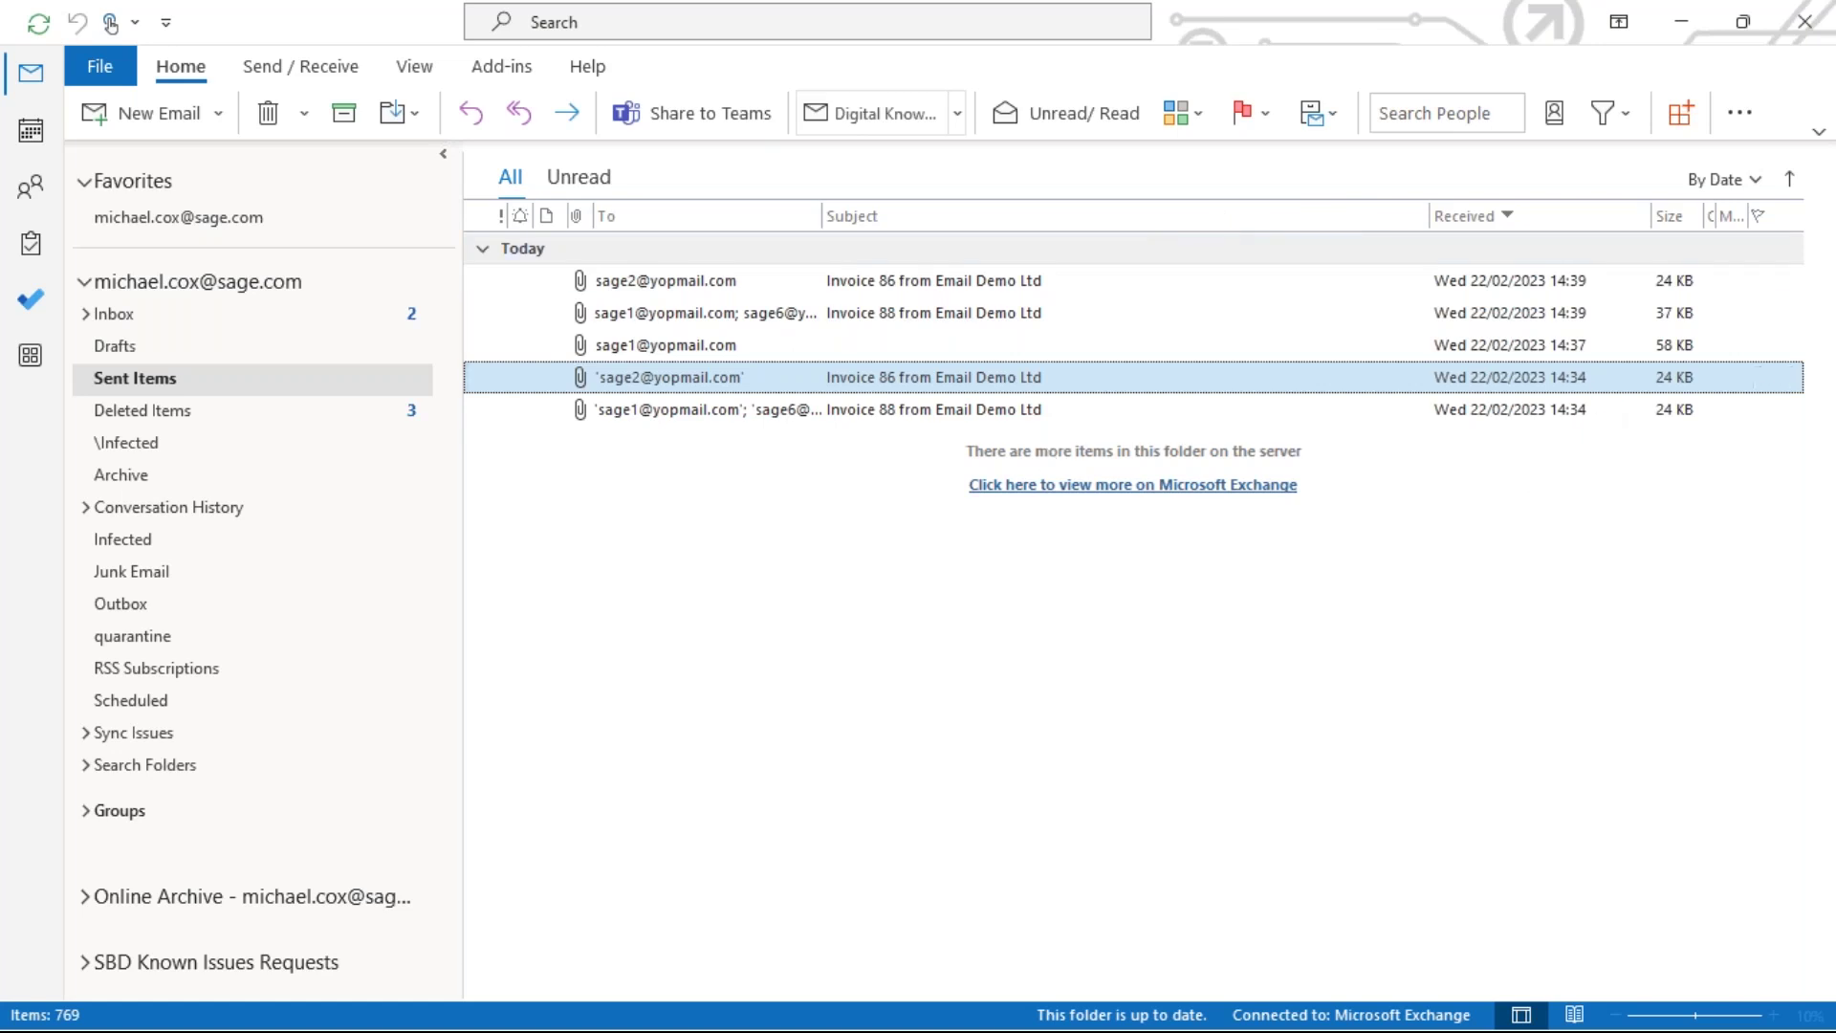
key(alt+Tab)
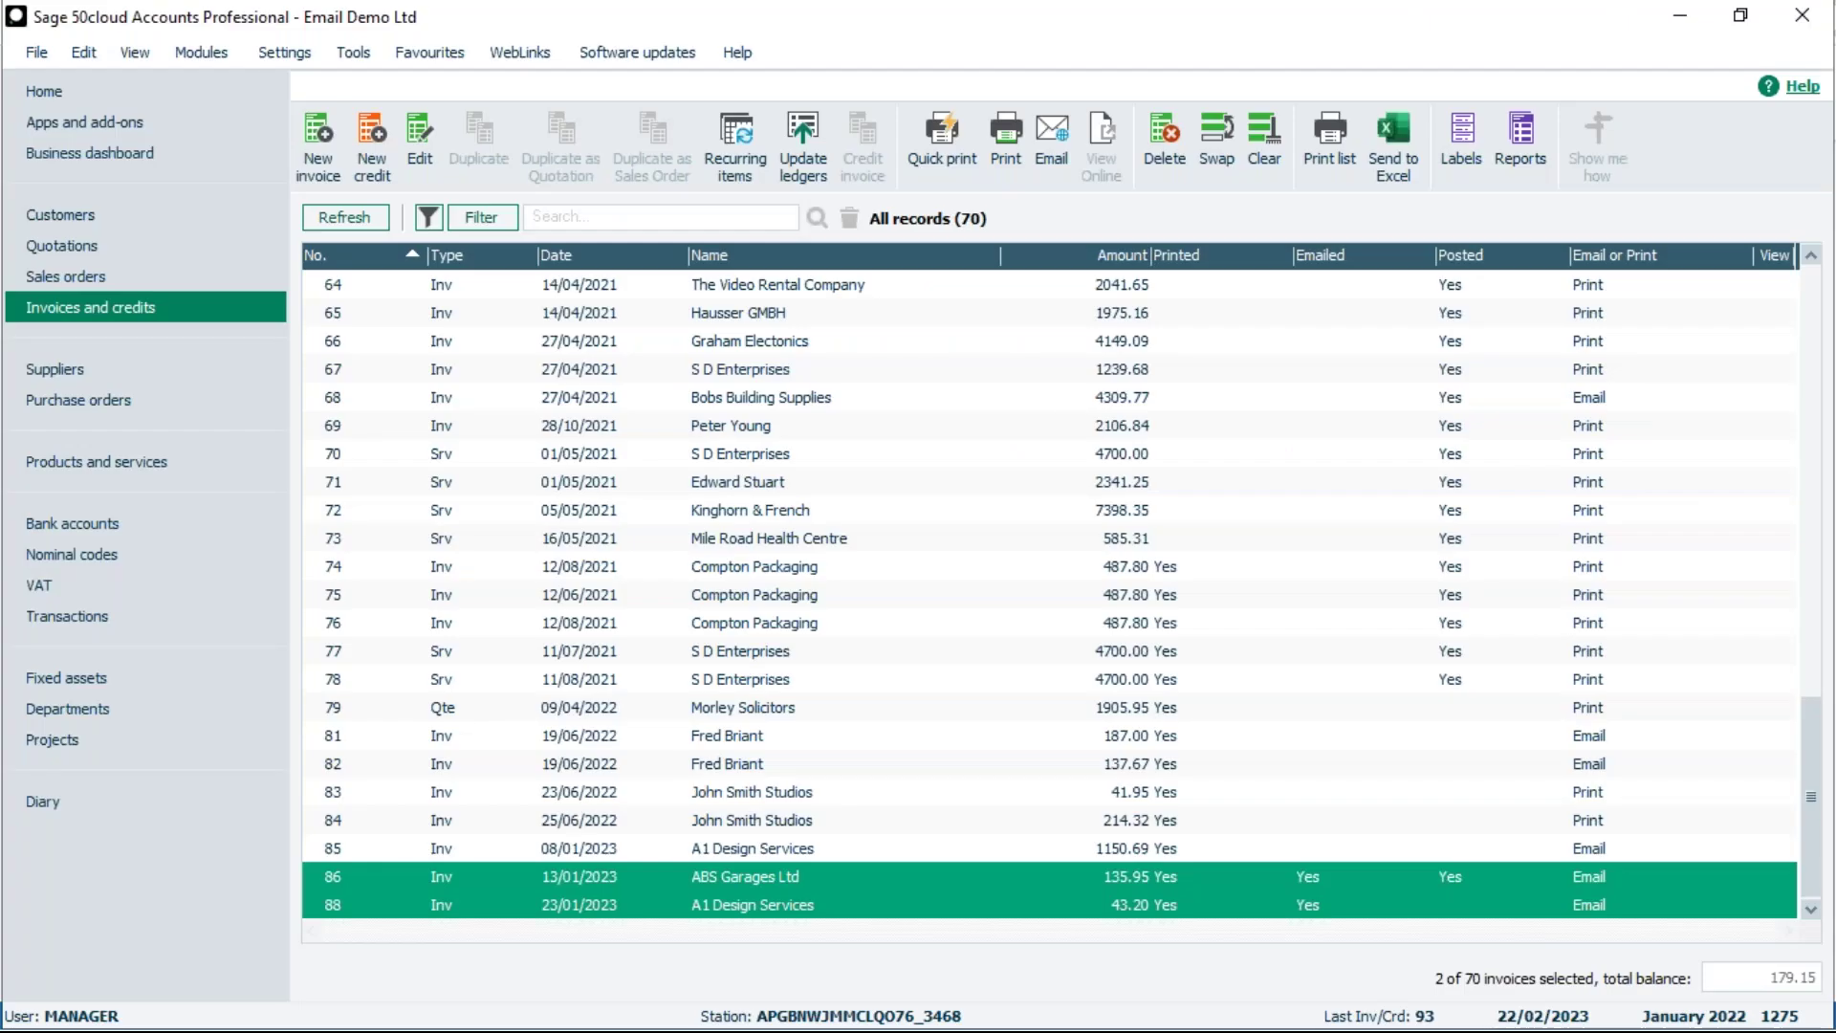